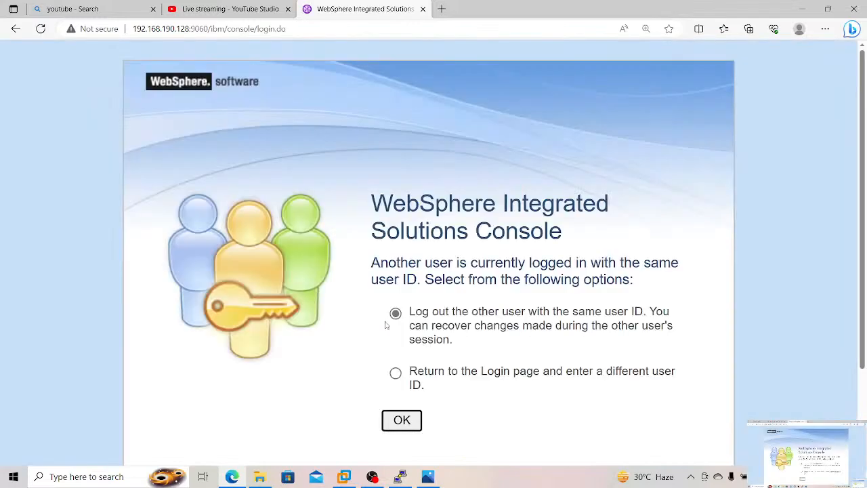
Step: Log out the other session with the same user ID and expand the server types under Servers in the console navigation
left_click(415, 423)
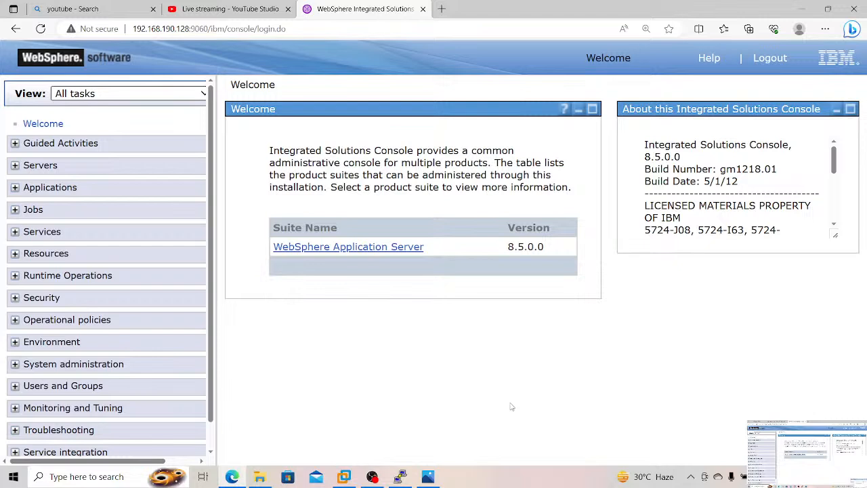
left_click(56, 167)
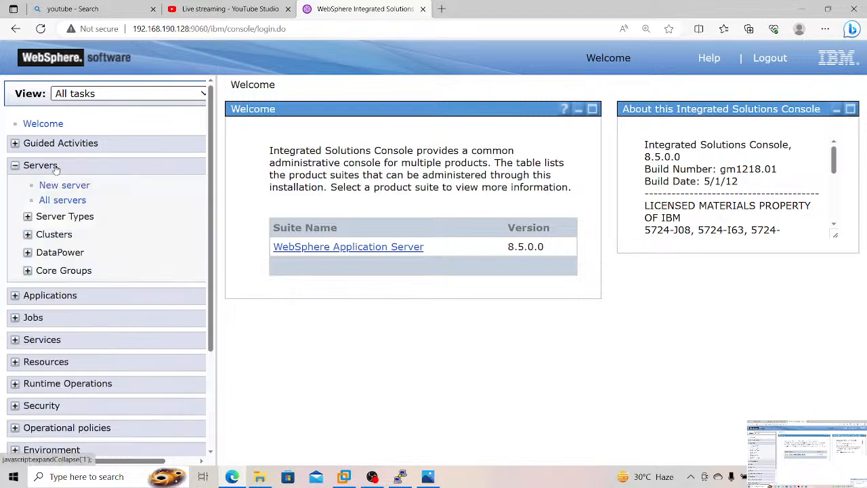
left_click(65, 217)
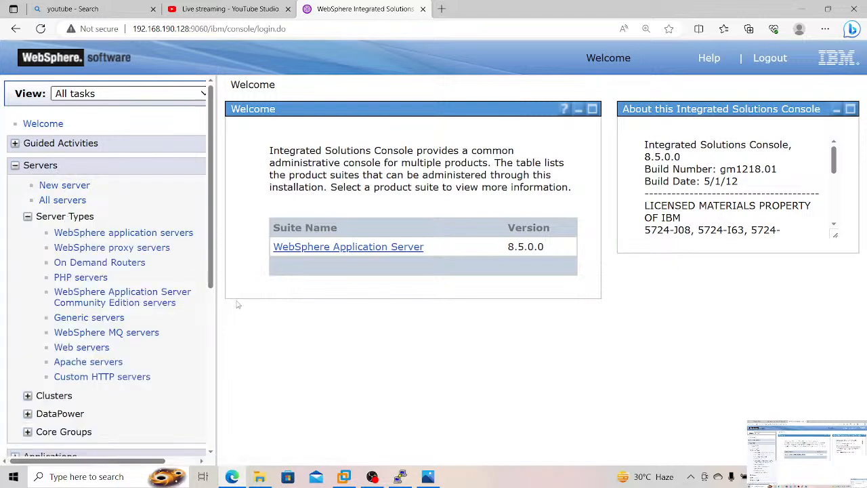
Step: Switch to the PuTTY terminal, clear its screen and list the background jobs with the jobs command
left_click(401, 476)
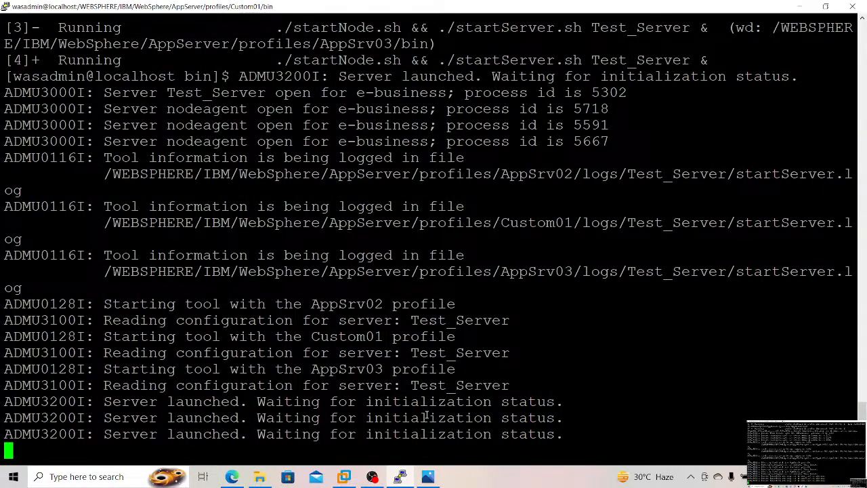
key("ctrl+l")
type("jobs")
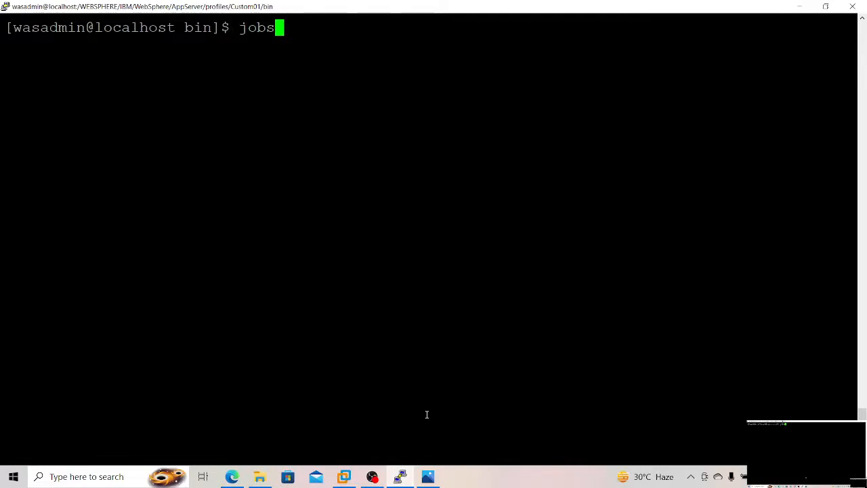
key("Return")
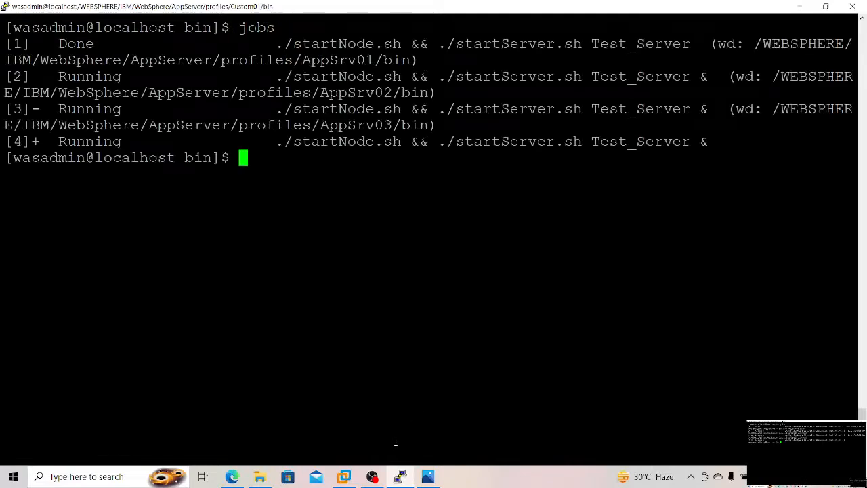
Step: Switch back to the WebSphere console in Edge and open the list of WebSphere application servers
left_click(233, 476)
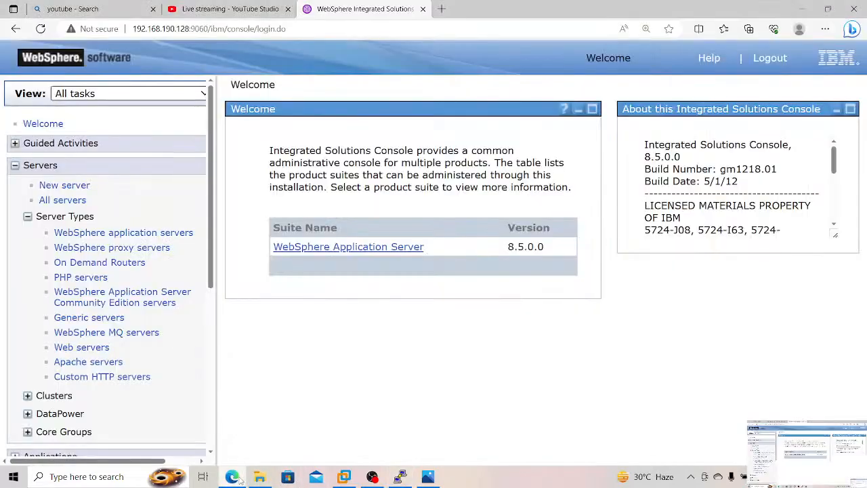
left_click(175, 233)
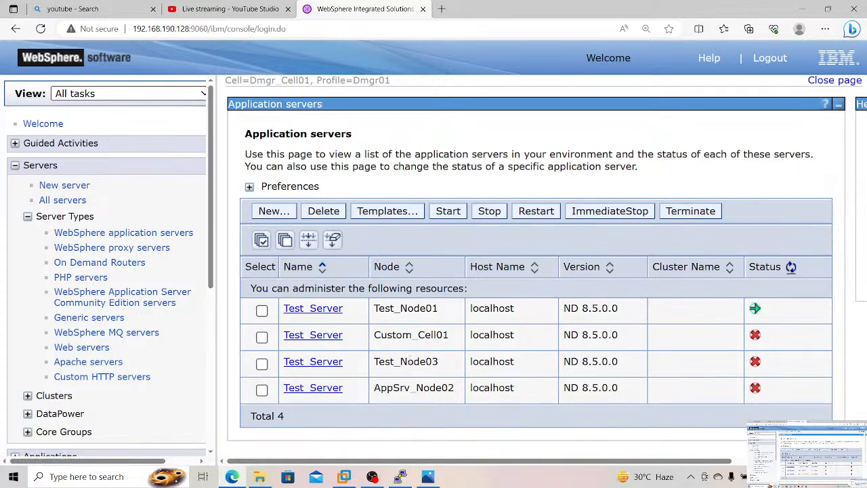
Step: Recheck the startup jobs in the PuTTY terminal with the jobs command, compare them with the console's server list, and clear the terminal
left_click(400, 476)
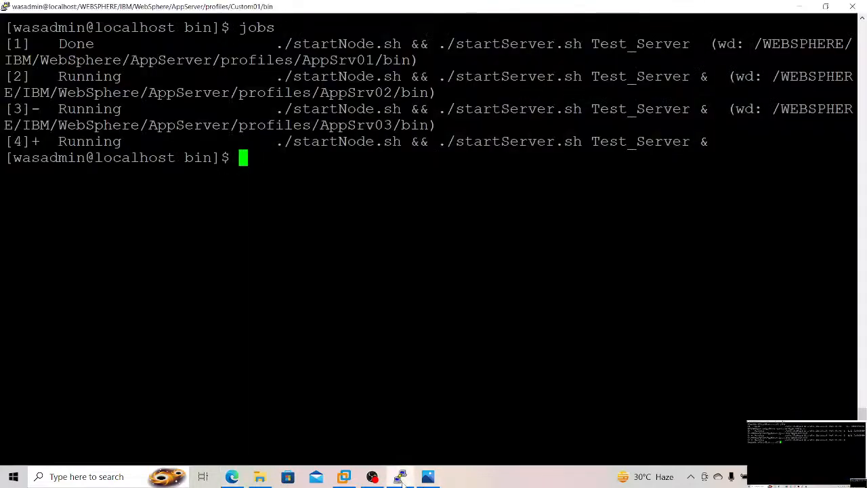
key("ctrl+l")
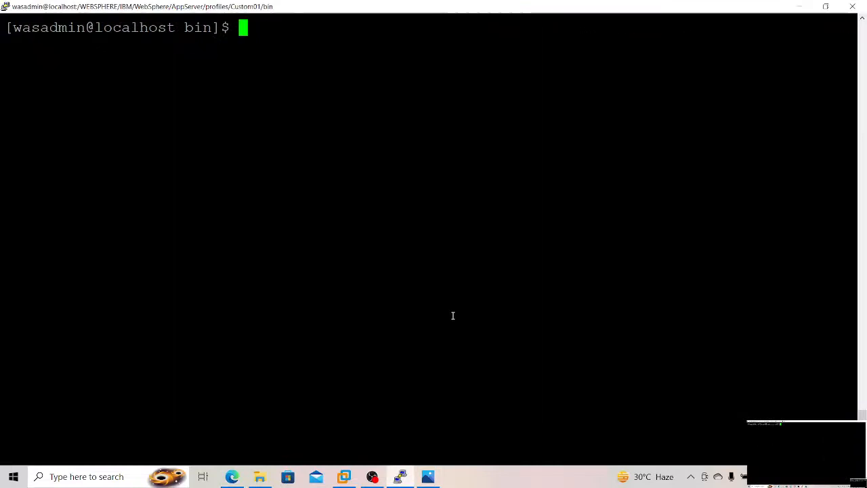
type("jobs")
key("Return")
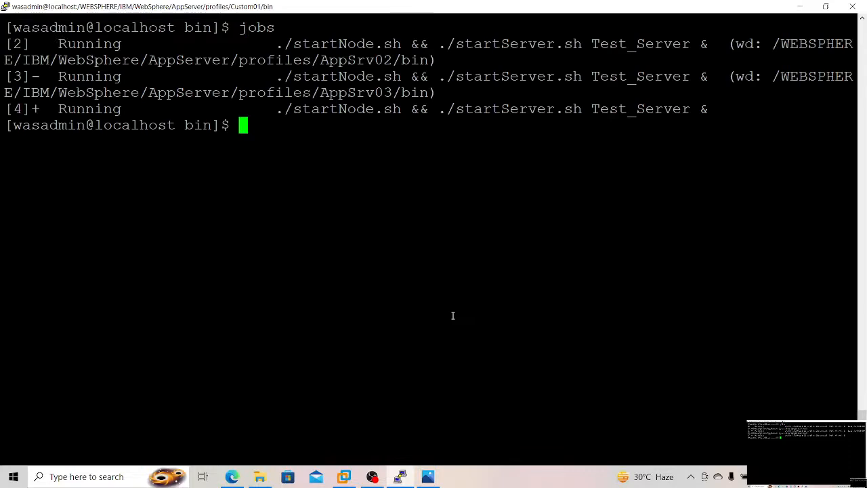
key("alt+Tab")
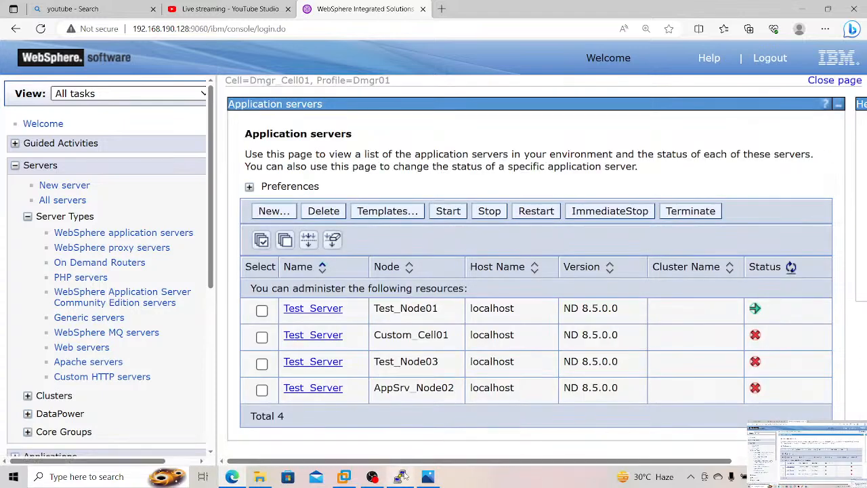
key("alt+Tab")
key("Up")
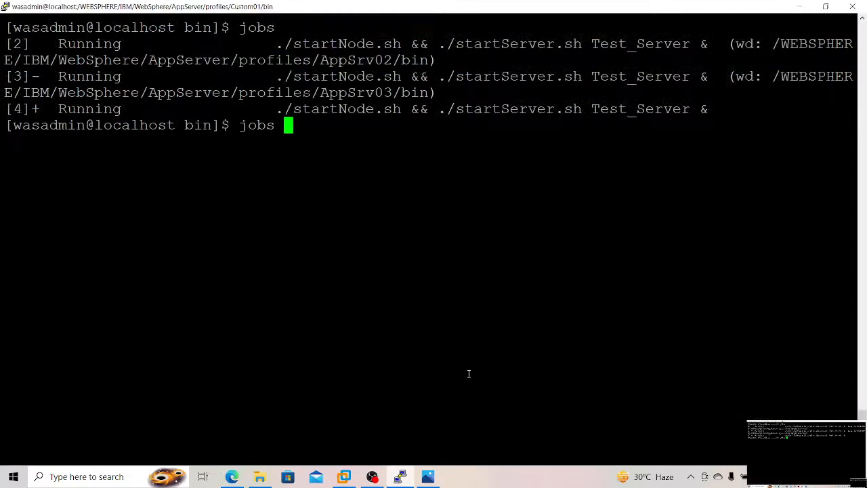
key("Return")
key("ctrl+l")
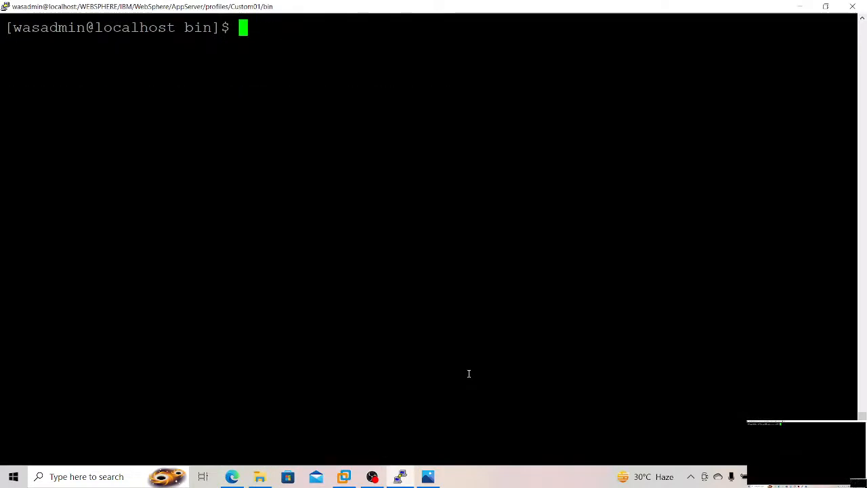
Step: Switch to the WebSphere console in Edge and refresh the status of the application servers
key("alt+Tab")
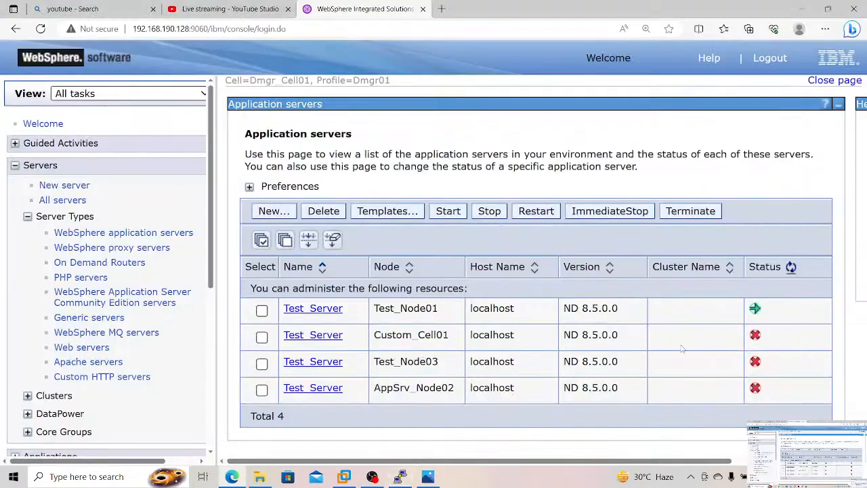
left_click(791, 266)
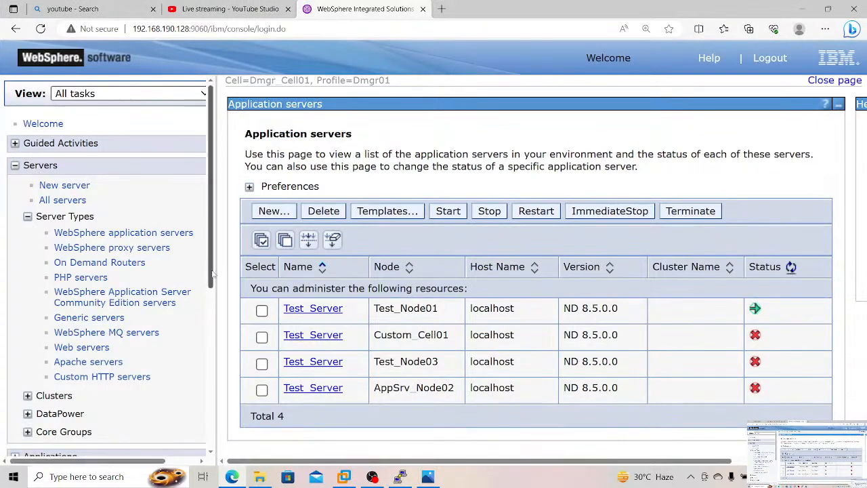
Step: Open the WebSphere application server clusters page and start creating a new cluster
scroll(213, 300, "down", 1)
scroll(212, 299, "down", 3)
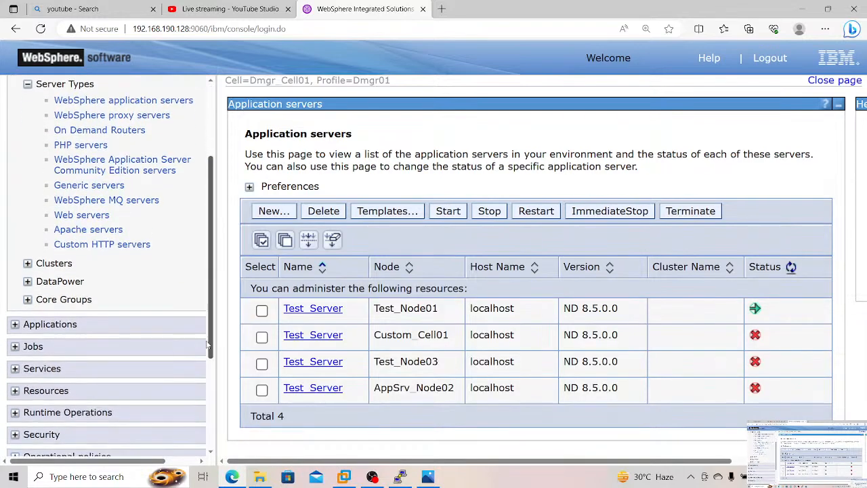
left_click(27, 263)
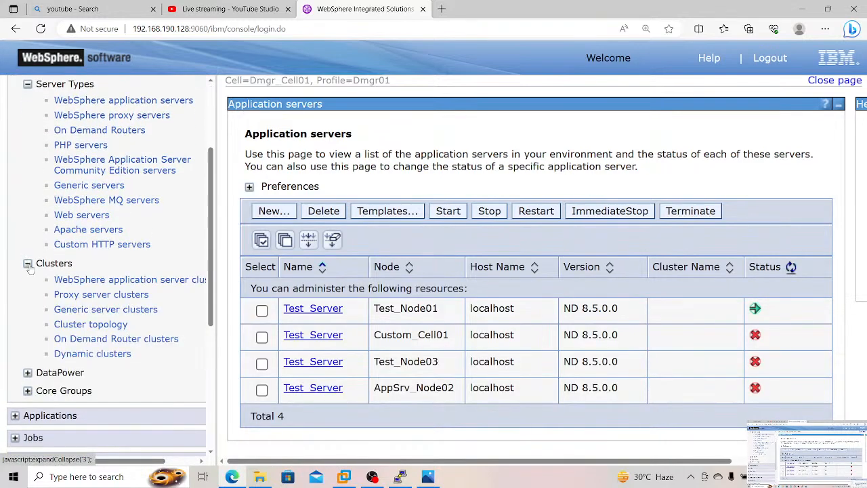
left_click(84, 280)
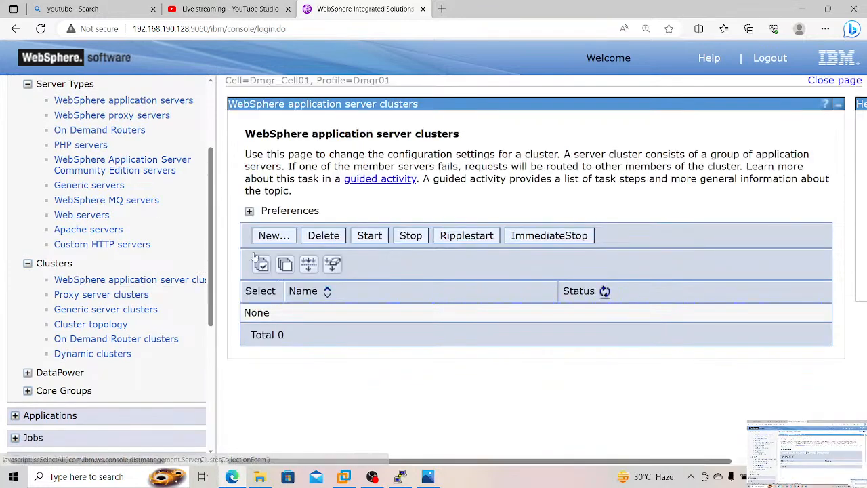
left_click(283, 239)
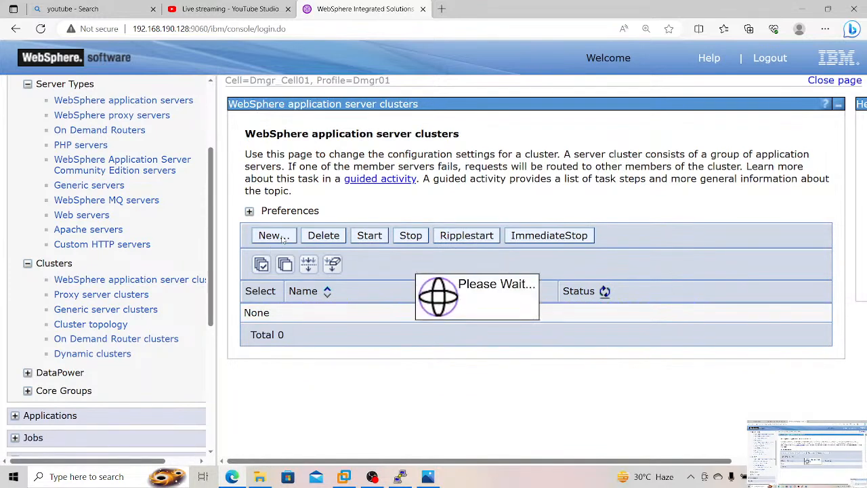
Step: Open Notepad, write the heading "Cluster Concept" with a dashed line beneath it, and enlarge the text display
left_click(122, 477)
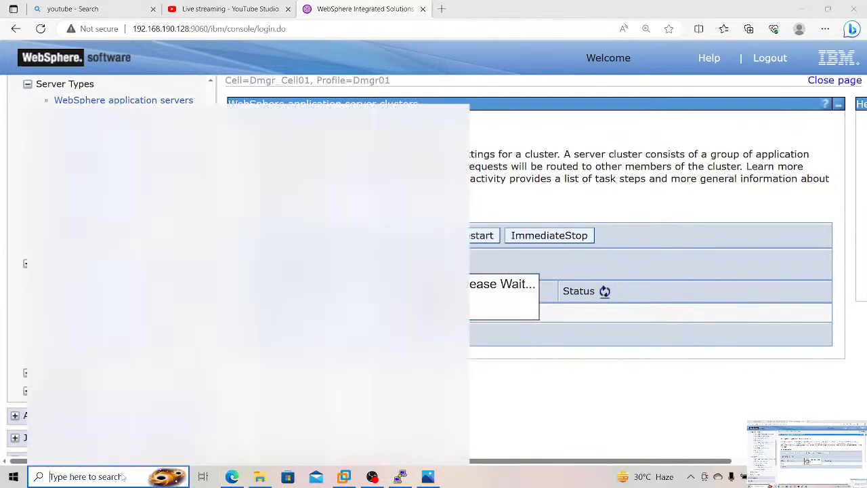
type("c")
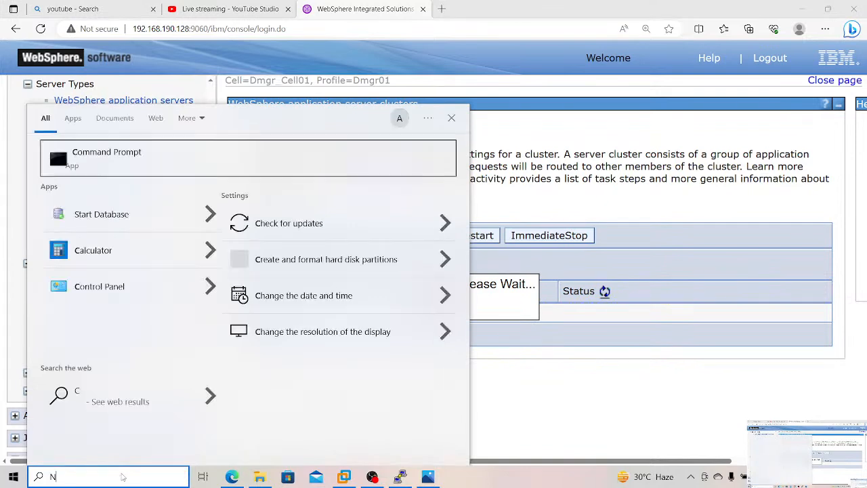
type("otepad")
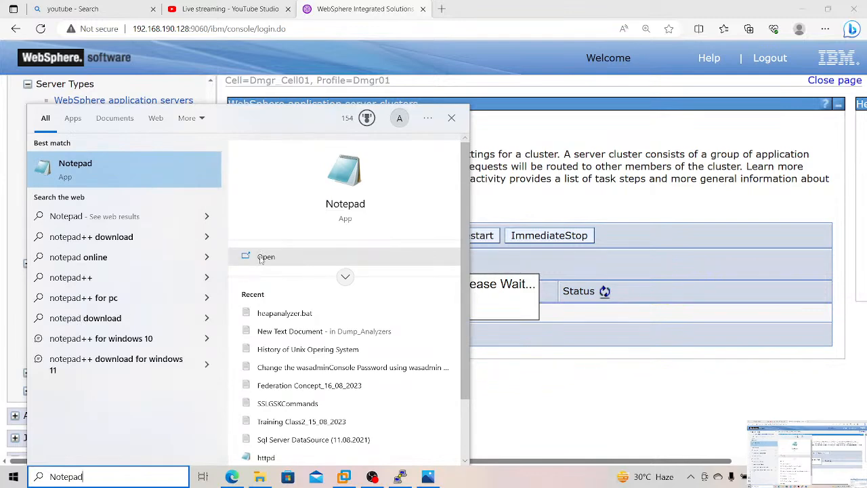
left_click(265, 257)
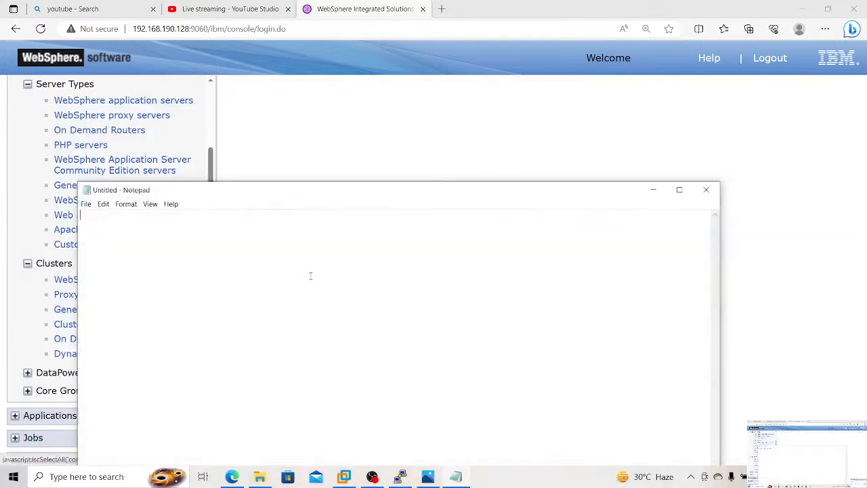
type("Cluster")
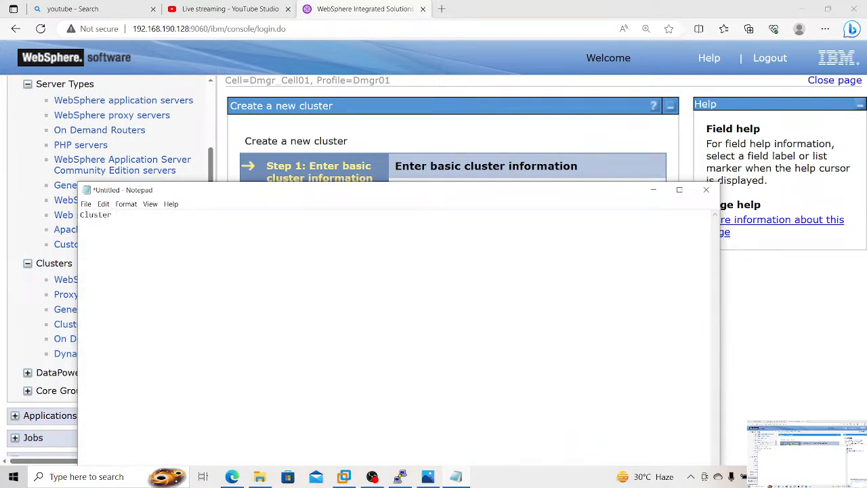
type(" Concept")
type(" --------------")
key("ctrl+plus")
key("ctrl+plus")
key("ctrl+plus")
key("ctrl+plus")
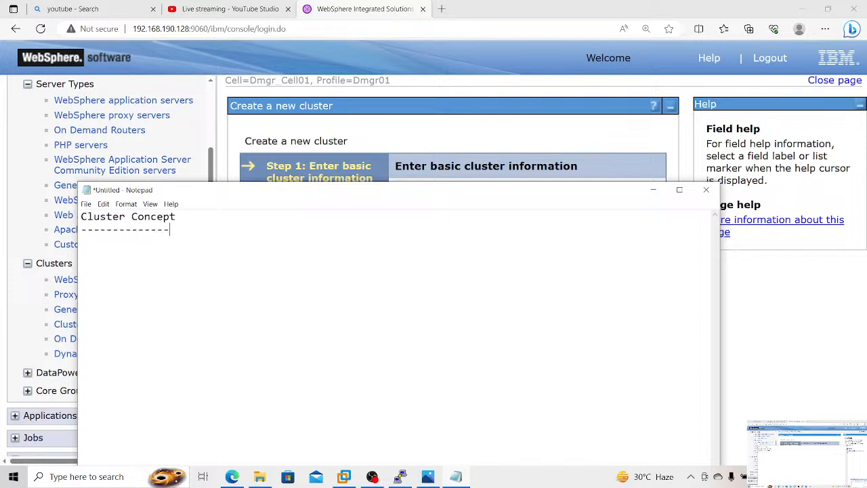
Step: Add the line "Cluster means group of Application Servers" below the heading in the notes
key("Return")
type("Cluster means g")
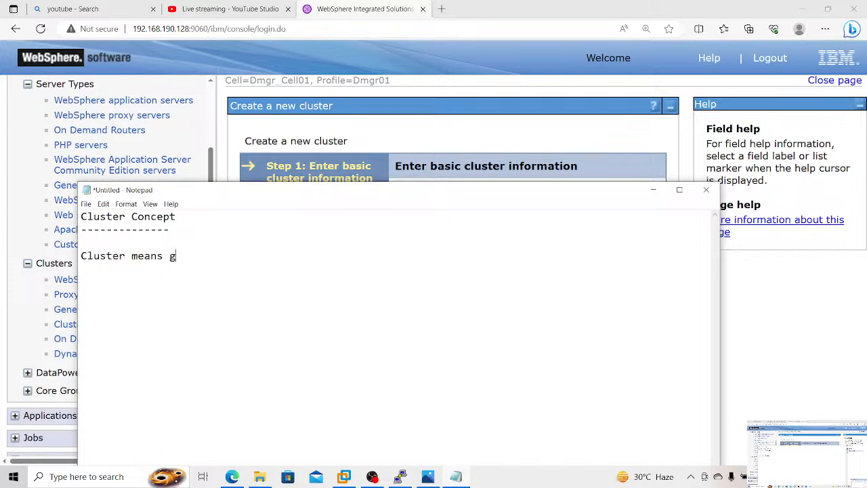
type("roup of Applicat")
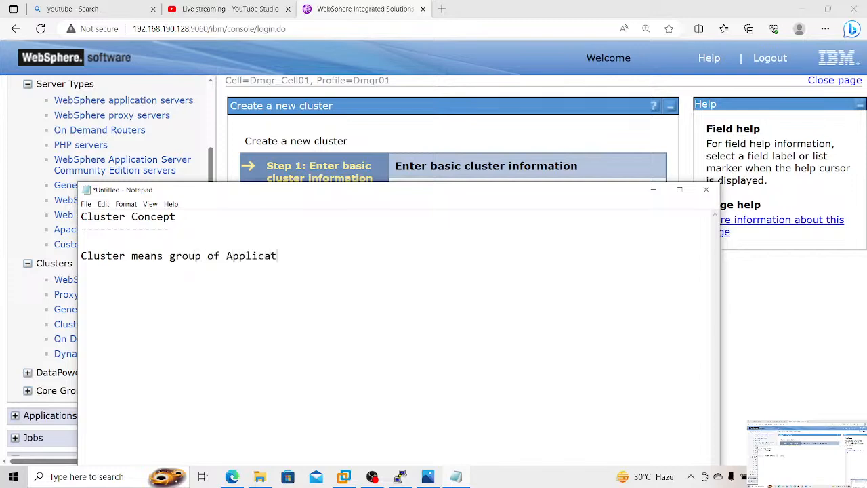
type("ion Servers")
Step: Add the line "in the App.Servers we have to deploy JAVA Based applications based on their requirements." after a blank line
key("Return")
key("Return")
type("in th")
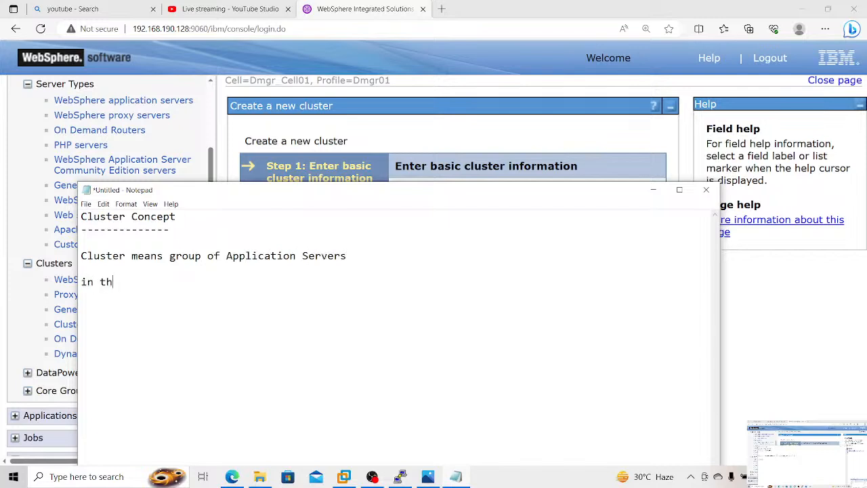
type("e App.Servers we ha")
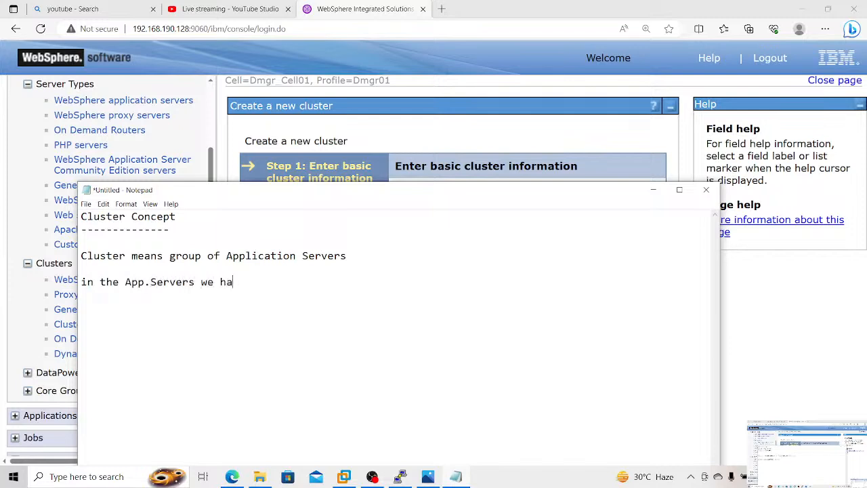
type("ve to deploy JAVA B")
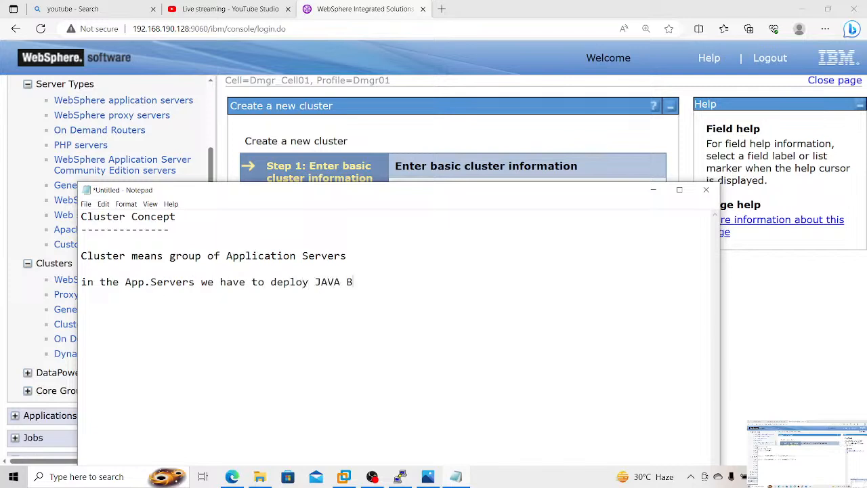
type("ased applications b")
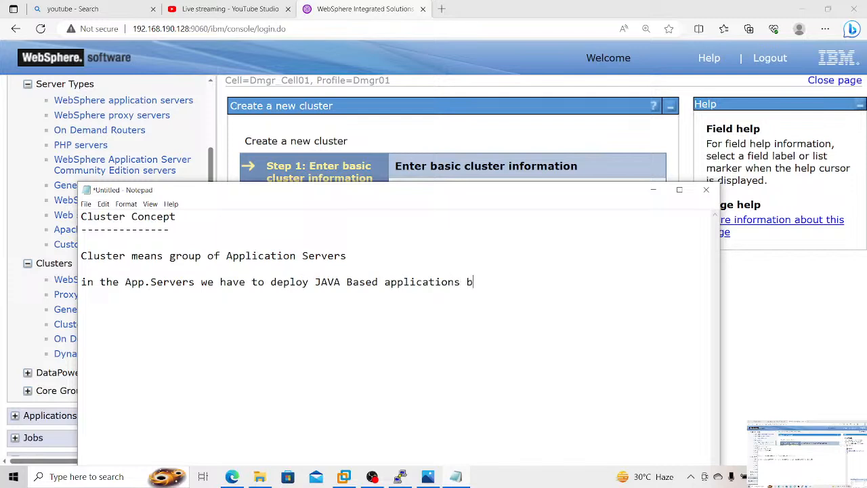
type("ased on their requ")
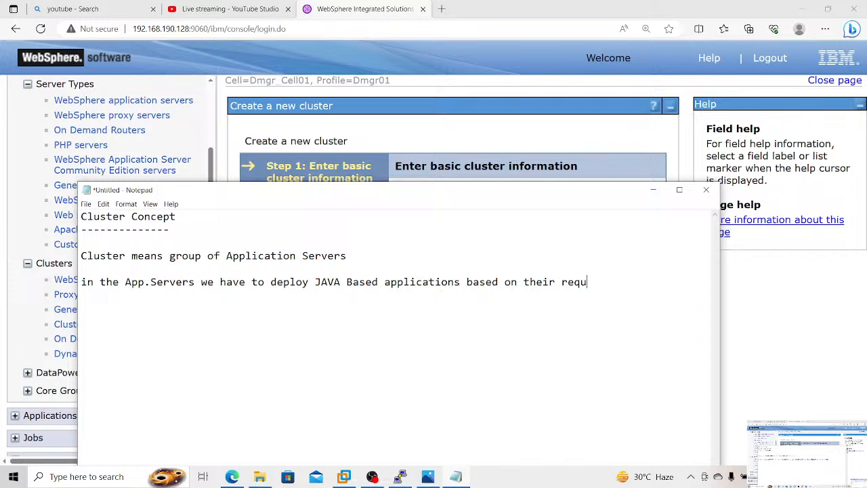
type("irements.")
Step: Add the line "in the Cluster we have to acheive Fail over controls" after a blank line in the notes
key("Return")
key("Return")
type("in the Clus")
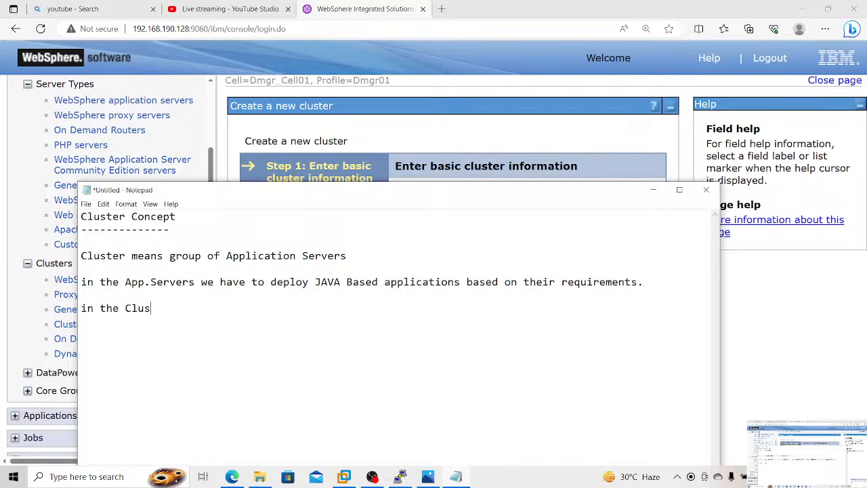
type("ter we have to acheive F")
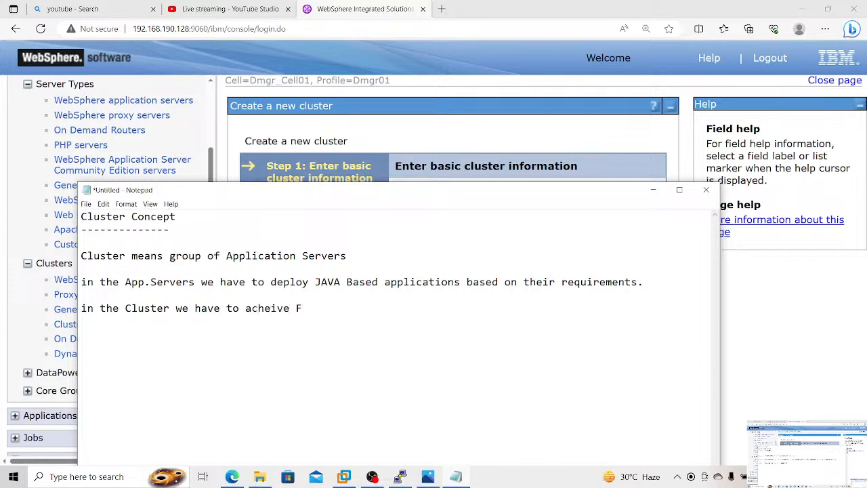
type("ail over contr")
Step: Add the subheading "There are 3 Types of Clusters" with a dashed line beneath it
type("T")
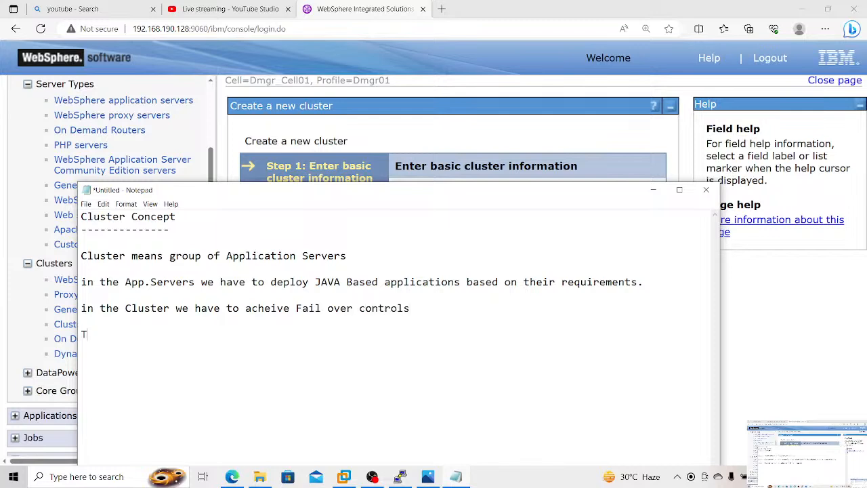
type("here are 3 Types ")
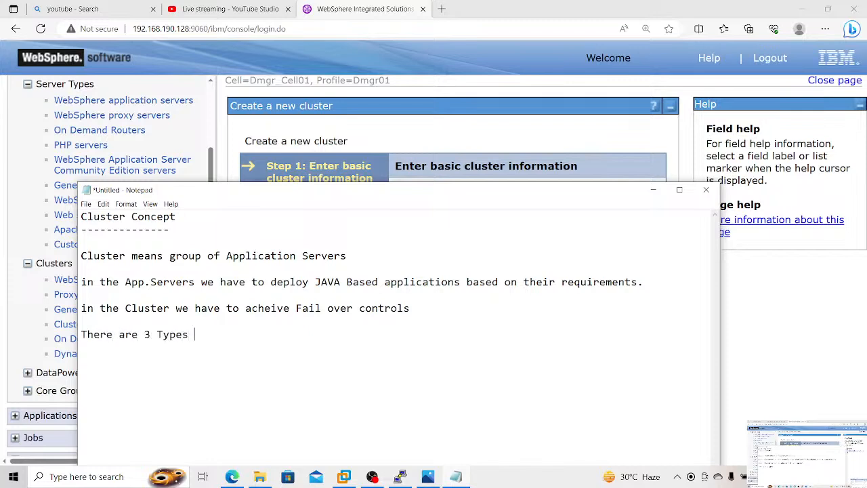
type("of Clusters -----------------------------  1.Ho")
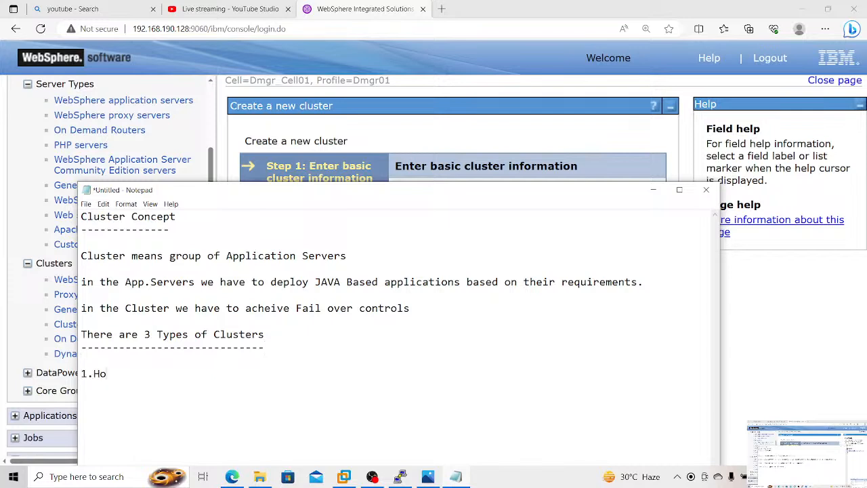
type("rizontal Cluster  ")
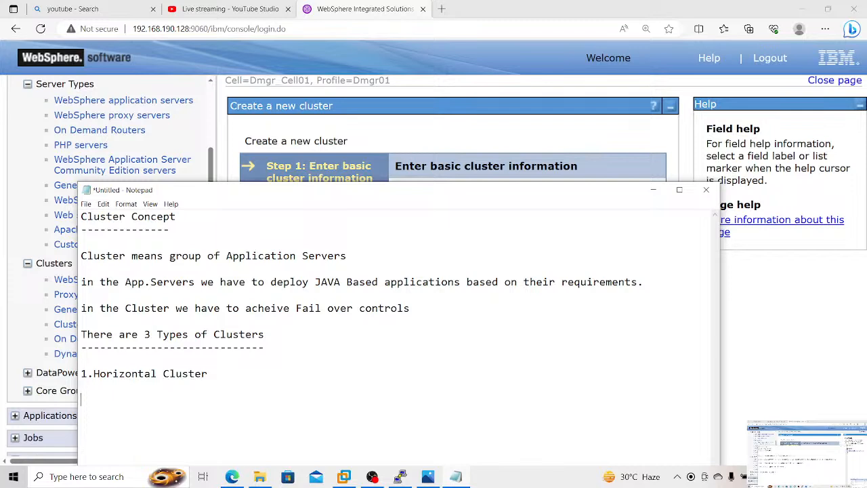
type("2.Vertical Cluster  ")
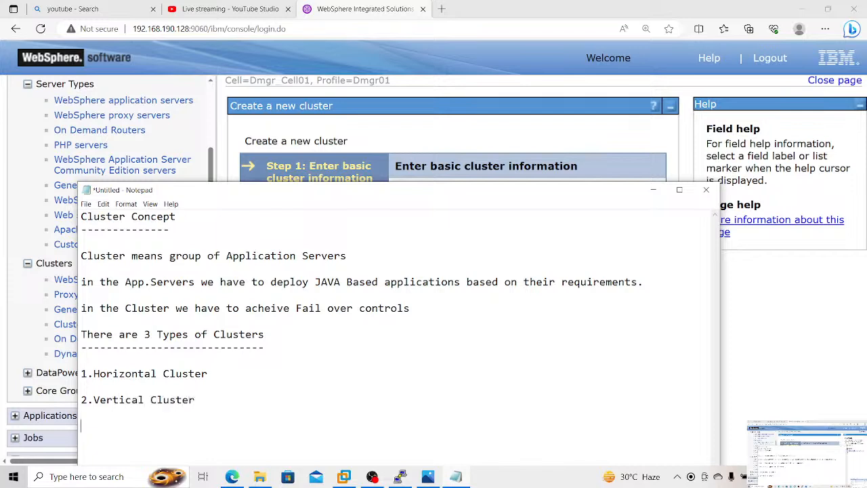
type("3.Mixed ModeC")
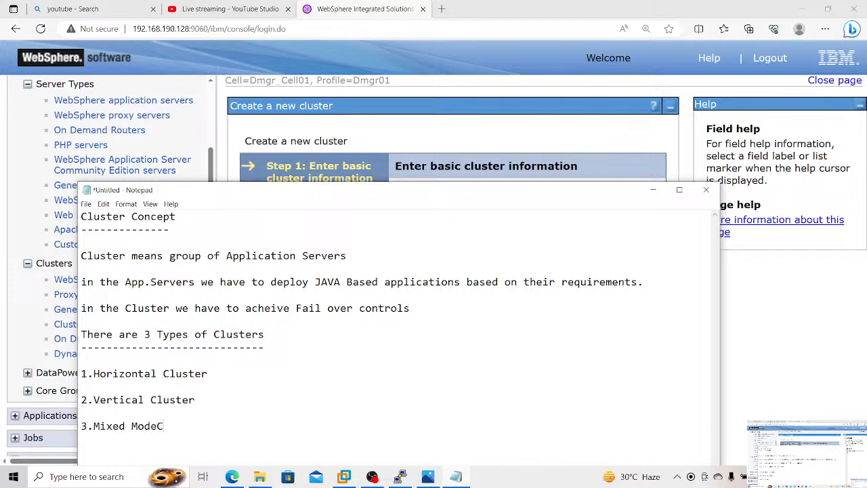
type("luster")
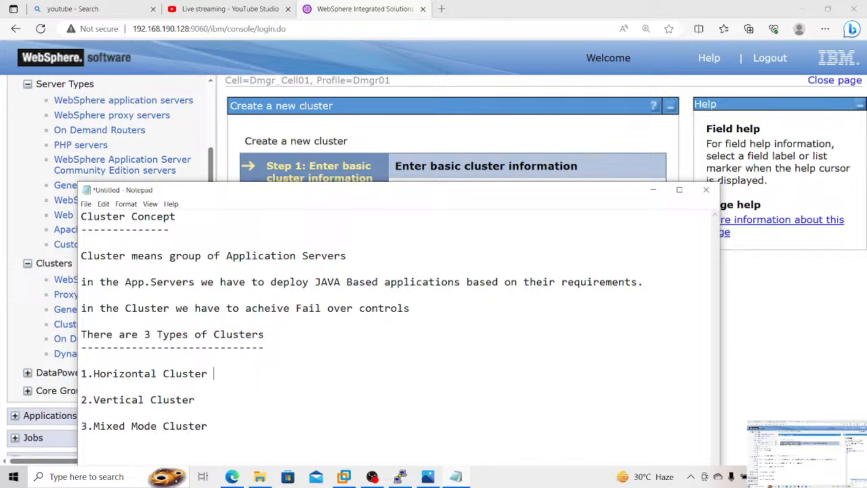
Step: Append "[Application will be installed in Different Machine]" to the Horizontal Cluster entry
type("[Application will")
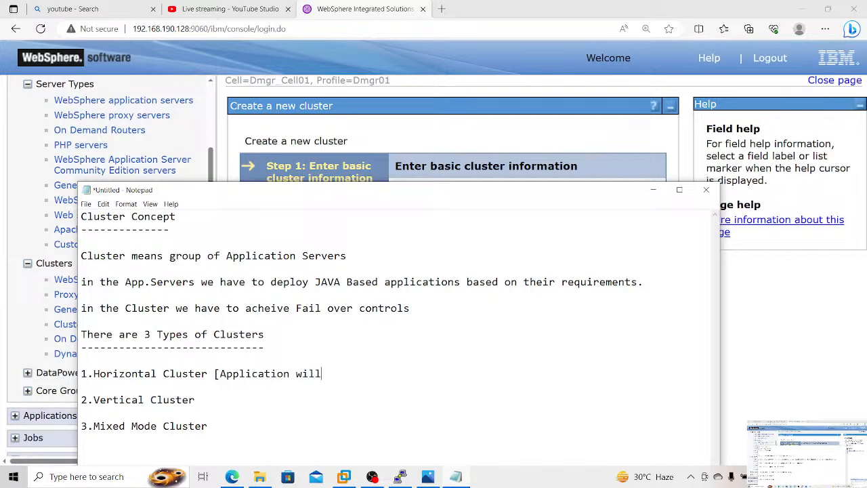
type(" be installed in Di")
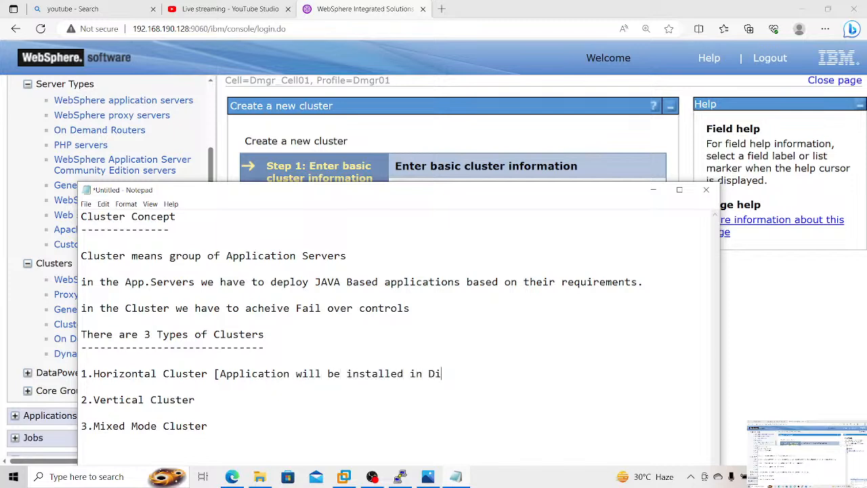
type("fferent Machine]  2.Vertical")
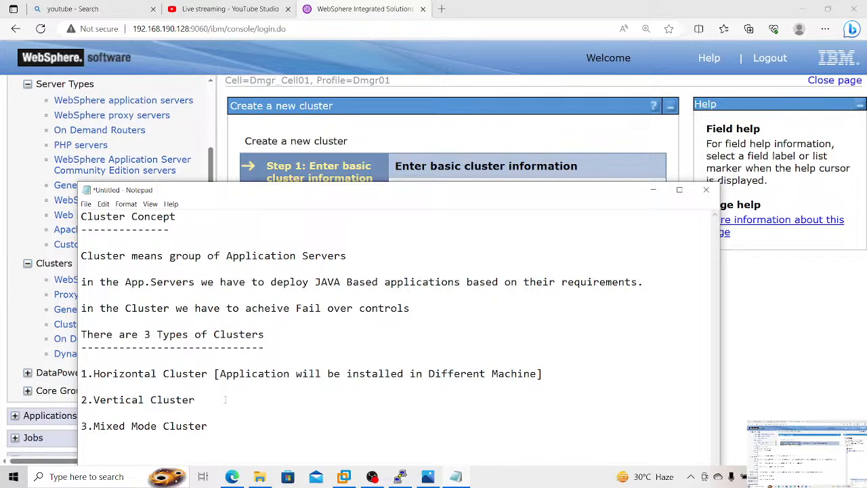
type(" Cluster [Applicat")
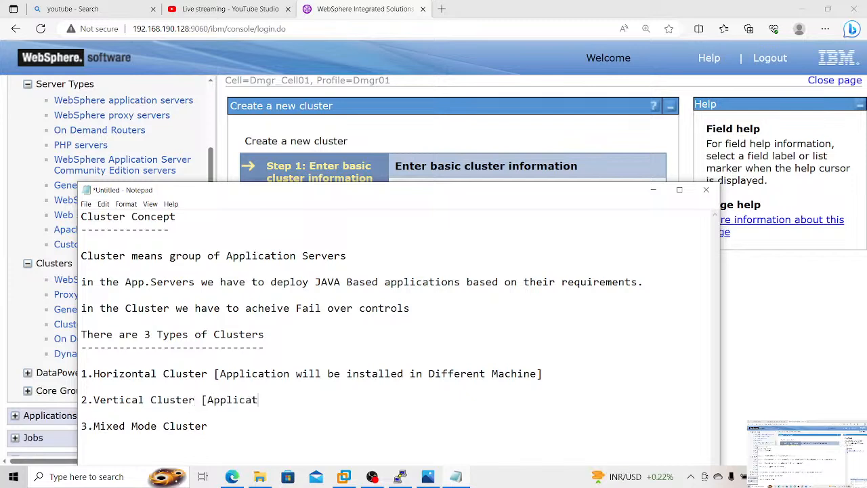
type("ion will be installed")
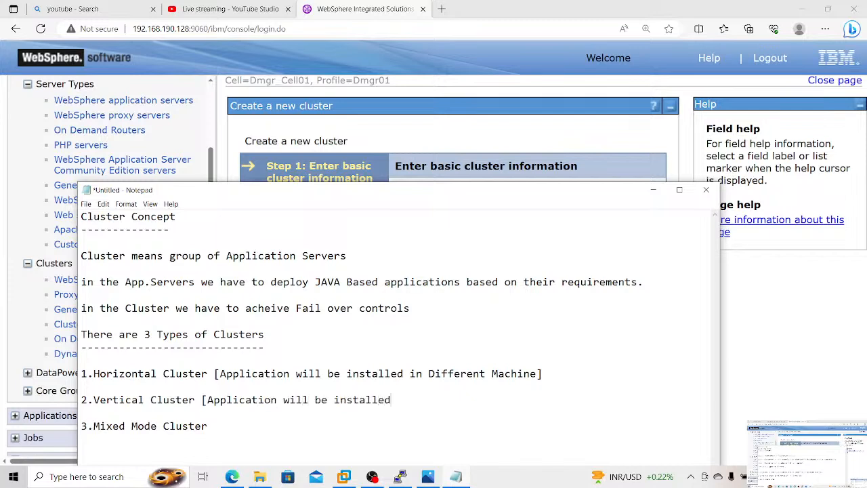
type(" in Same Machine")
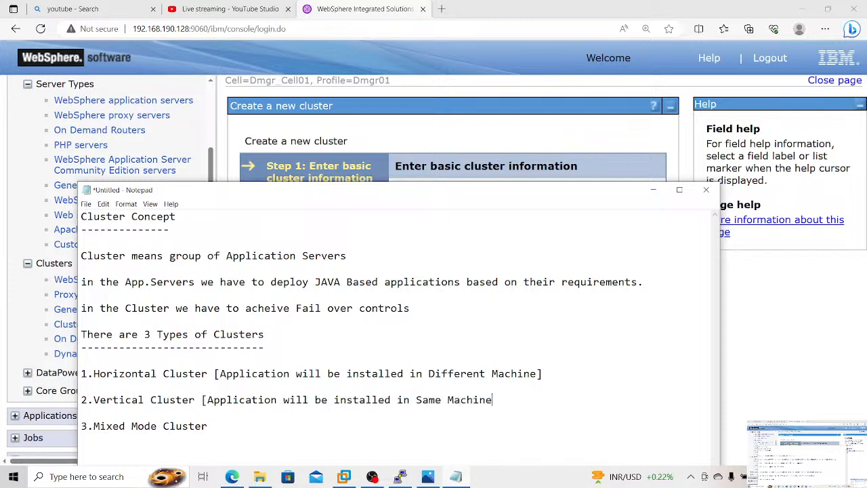
type("]")
Step: Begin a remark below the Vertical Cluster entry, after a blank line, reading "performence wise its good but"
key("Return")
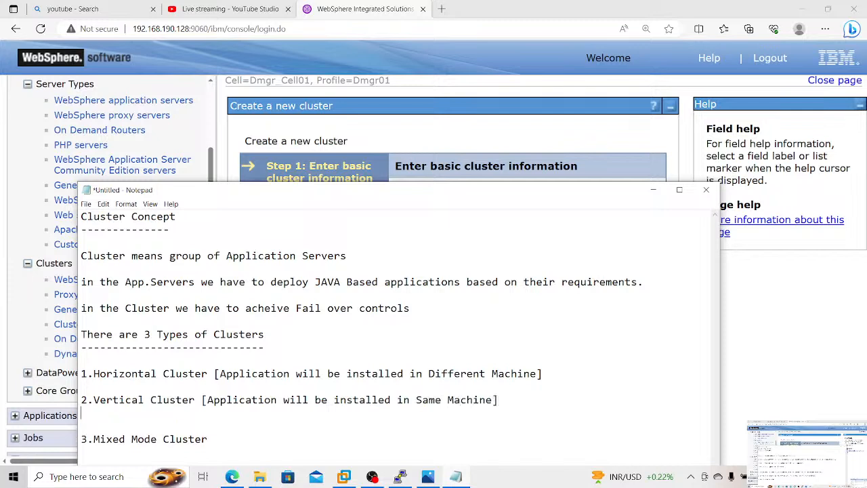
key("Return")
type("pe")
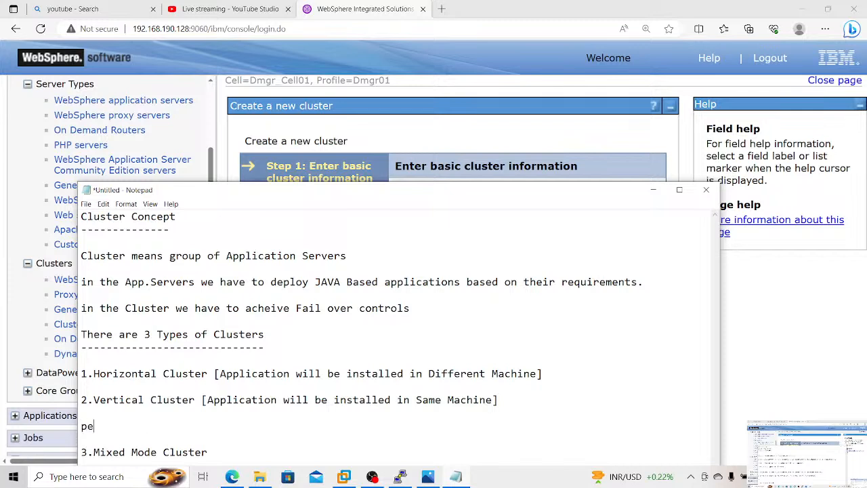
type("rofrmence")
key("BackSpace")
key("BackSpace")
key("BackSpace")
key("BackSpace")
key("BackSpace")
key("BackSpace")
key("BackSpace")
key("BackSpace")
key("BackSpace")
type("formence wise its good ")
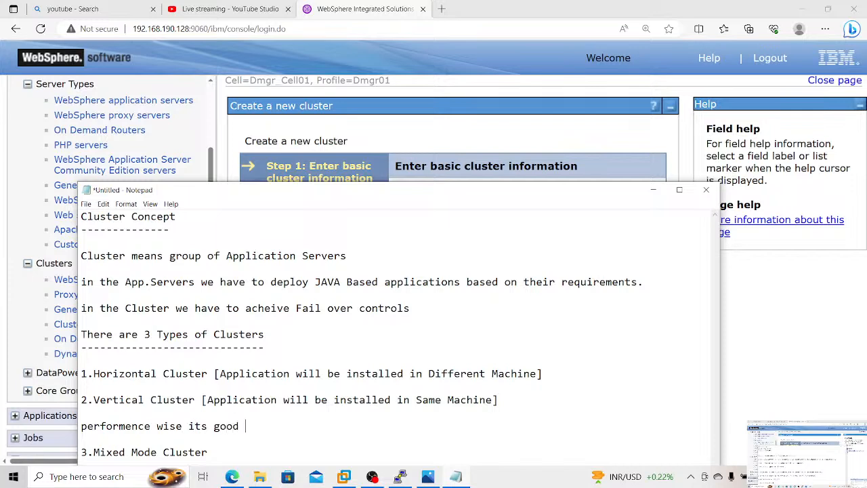
type("but its not achieb")
Step: Complete the Vertical Cluster remark with "its not achieve fail over control"
key("BackSpace")
type("v")
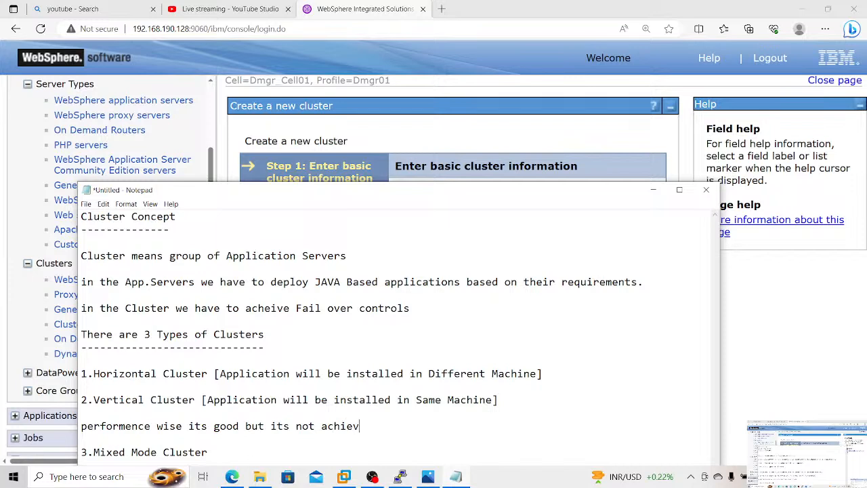
type("e fail over control")
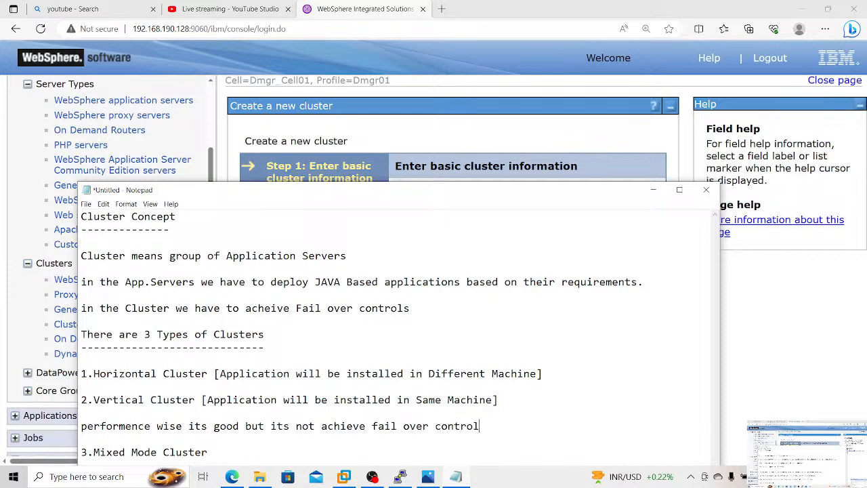
Step: Add the remark "but its acheive failover control" below the Horizontal Cluster entry after a blank line
left_click(548, 376)
key("Return")
key("Return")
type("b")
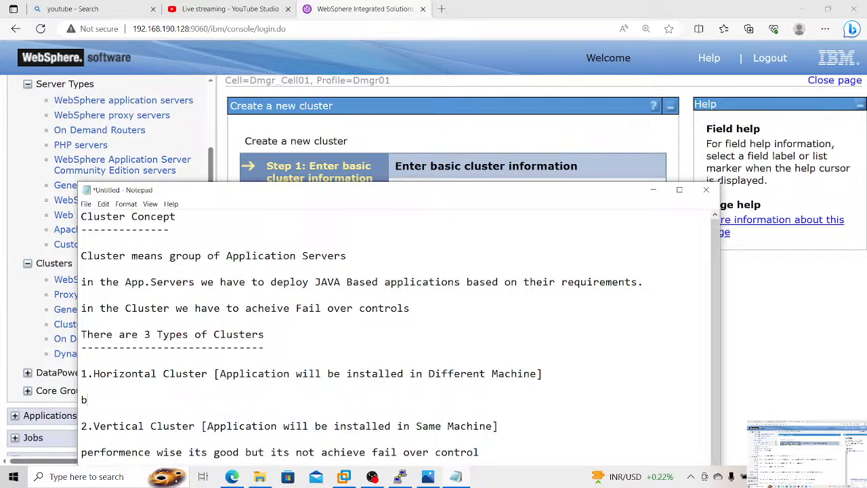
type("ut its acheive fai")
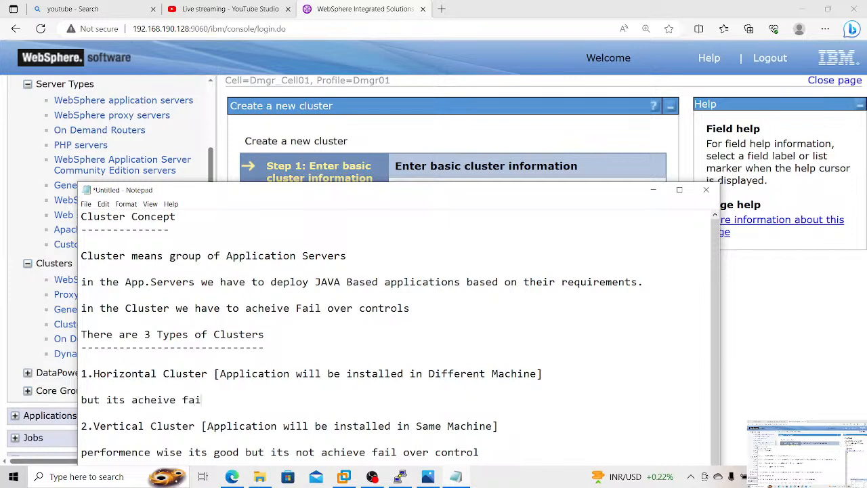
type("lover control unfortun")
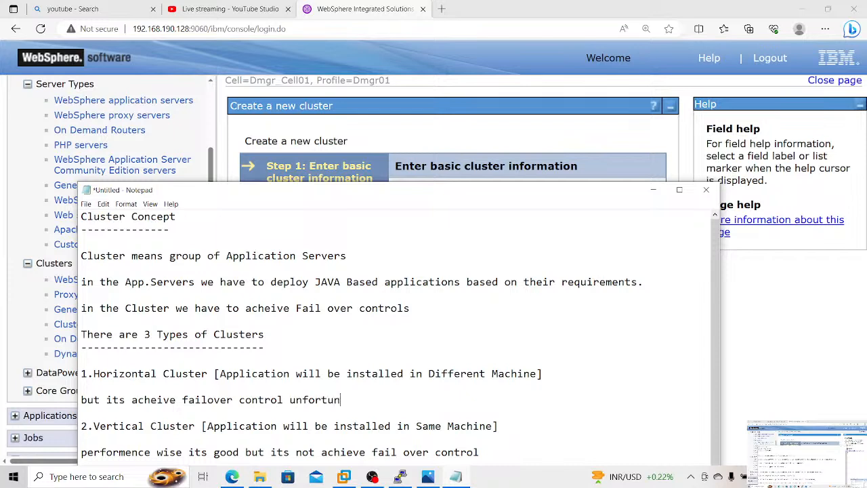
type("ately")
key("BackSpace")
key("BackSpace")
key("BackSpace")
key("BackSpace")
key("BackSpace")
key("BackSpace")
key("BackSpace")
key("BackSpace")
key("BackSpace")
key("BackSpace")
key("BackSpace")
key("BackSpace")
key("BackSpace")
key("BackSpace")
Step: End the Horizontal Cluster remark with a period and continue it with "product installed in MACHINE A and Machine B"
type(". product insta")
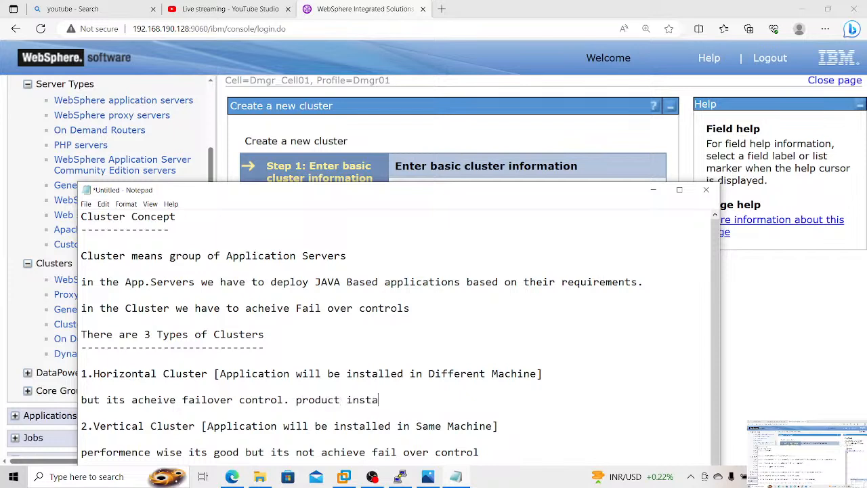
type("lled in MACHINE")
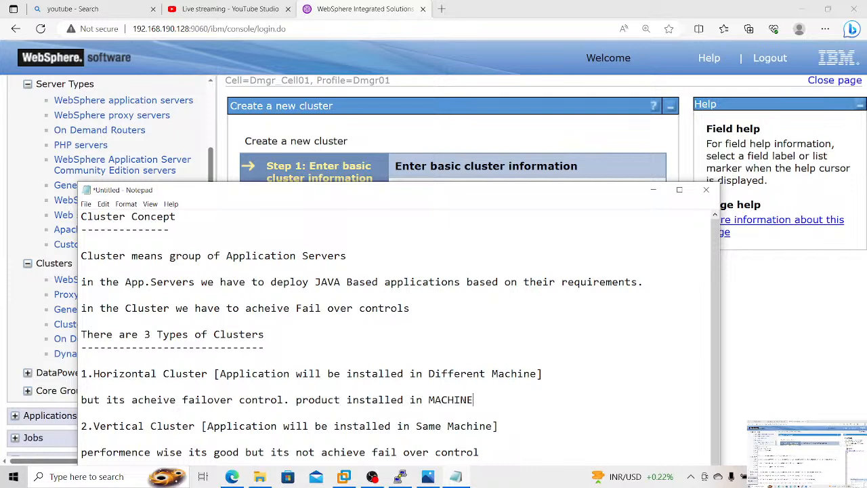
type(" A and Machine b")
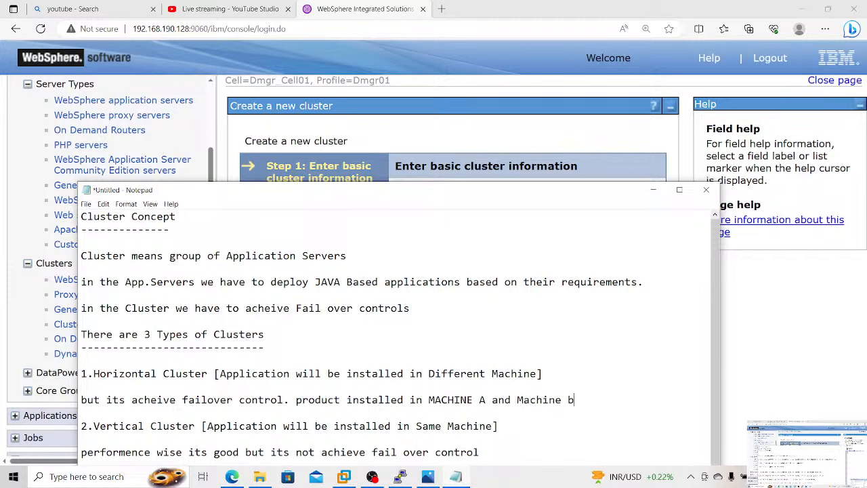
key("BackSpace")
type("B")
Step: Start another Horizontal Cluster remark, after a blank line, with "unfortunately Machine A is have so problem"
key("Return")
key("Return")
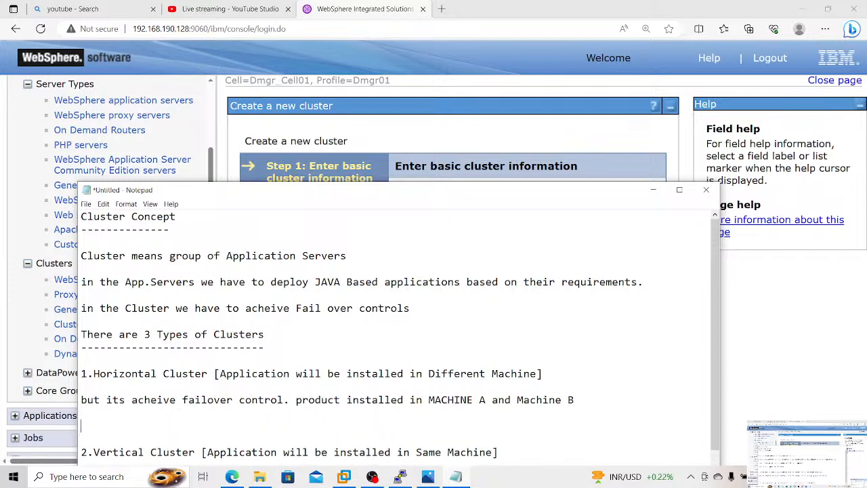
type("unfortunately Machine ")
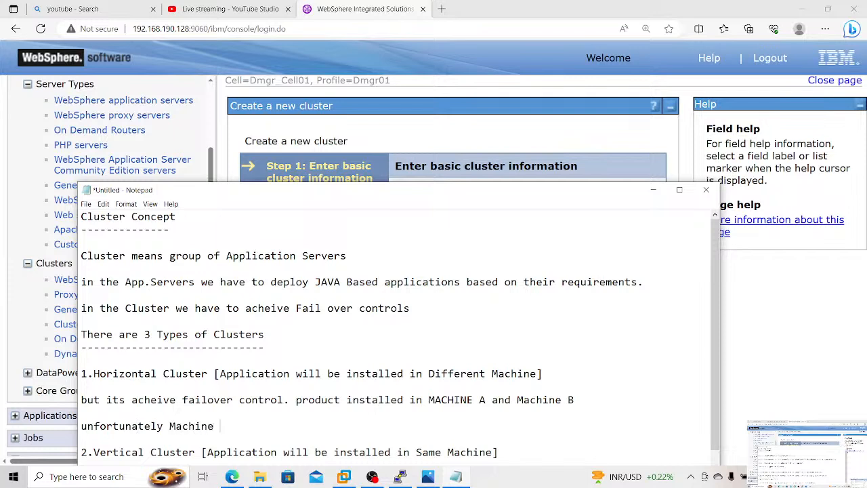
type("A is have so problem ")
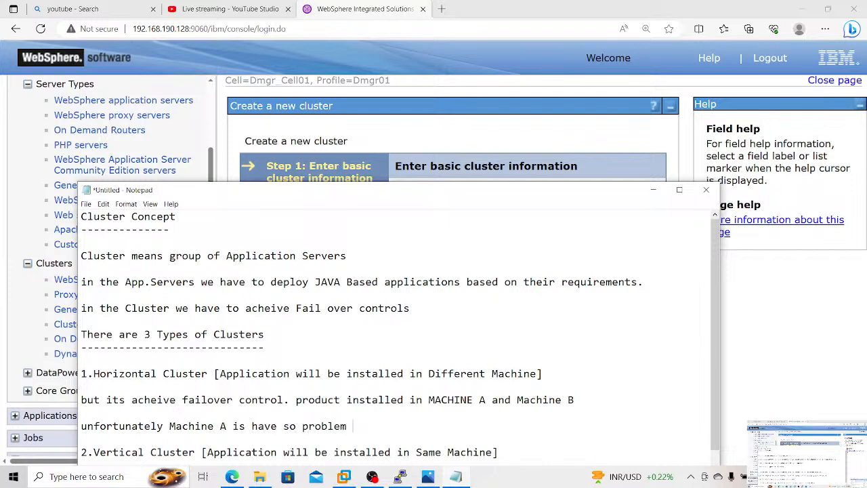
type("pr")
Step: Continue the Machine A problem remark with "Application will be running Machine B"
key("BackSpace")
key("BackSpace")
type("App.")
type("lication")
type(" will")
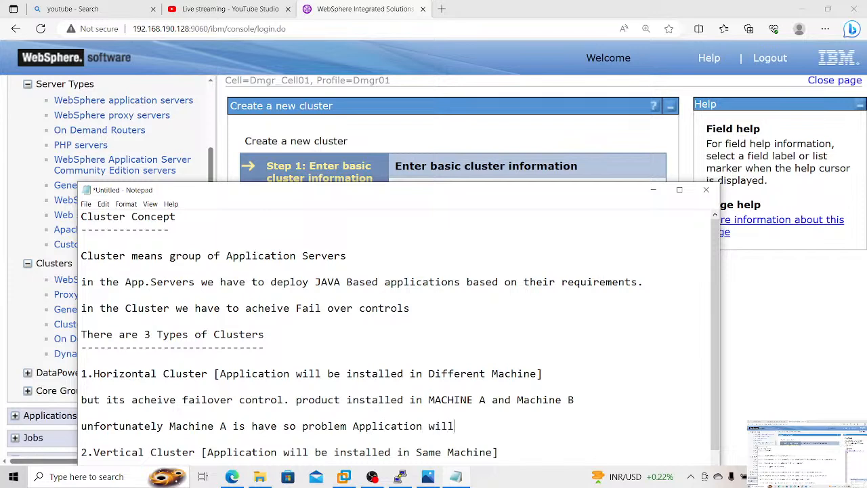
type(" be run")
type("ning Machi")
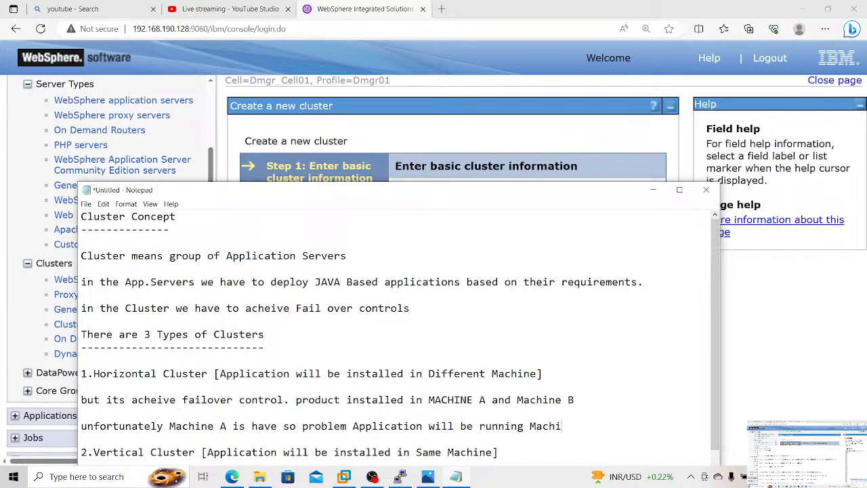
type("ne B No Impact i")
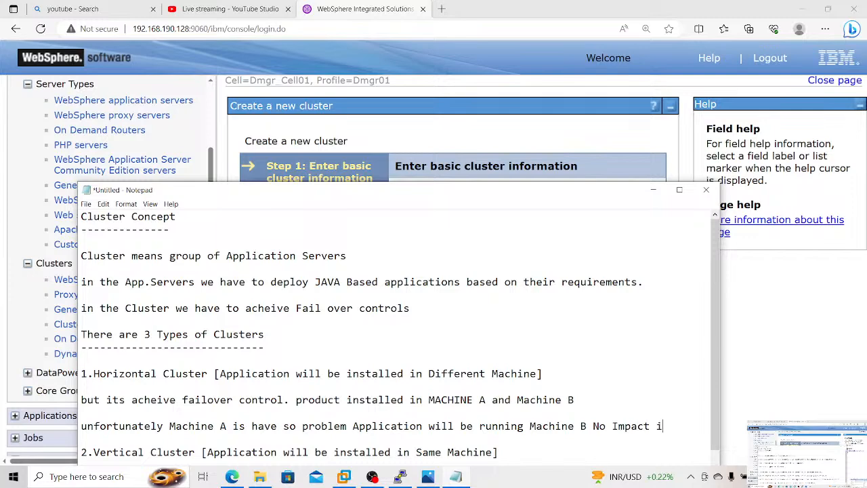
key("BackSpace")
type("on the ussiness")
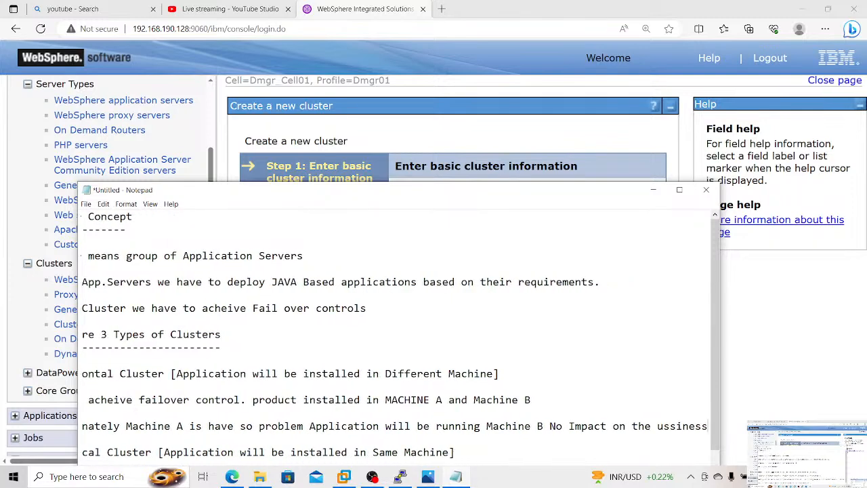
Step: Finish the Machine A problem remark with "No Impact in he Bussiness."
key("BackSpace")
key("BackSpace")
key("BackSpace")
key("BackSpace")
key("BackSpace")
key("BackSpace")
key("BackSpace")
key("BackSpace")
key("BackSpace")
key("BackSpace")
key("BackSpace")
key("BackSpace")
key("BackSpace")
key("BackSpace")
key("BackSpace")
type("i")
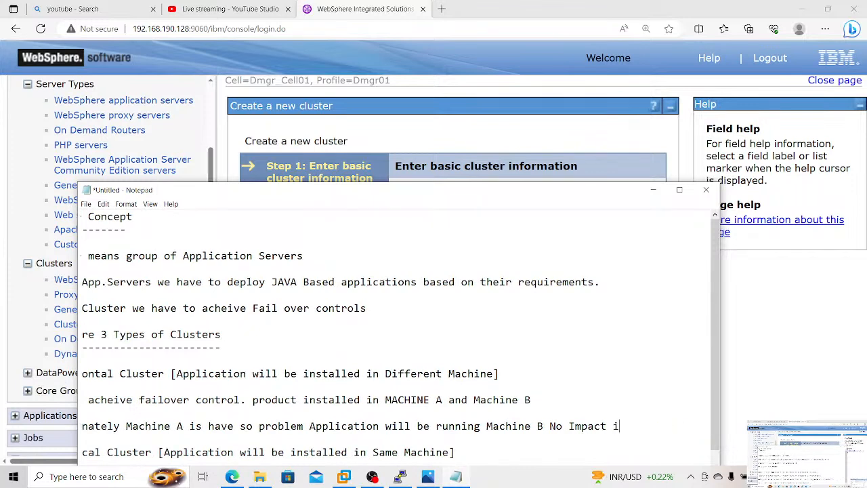
type("n he Bussiness.")
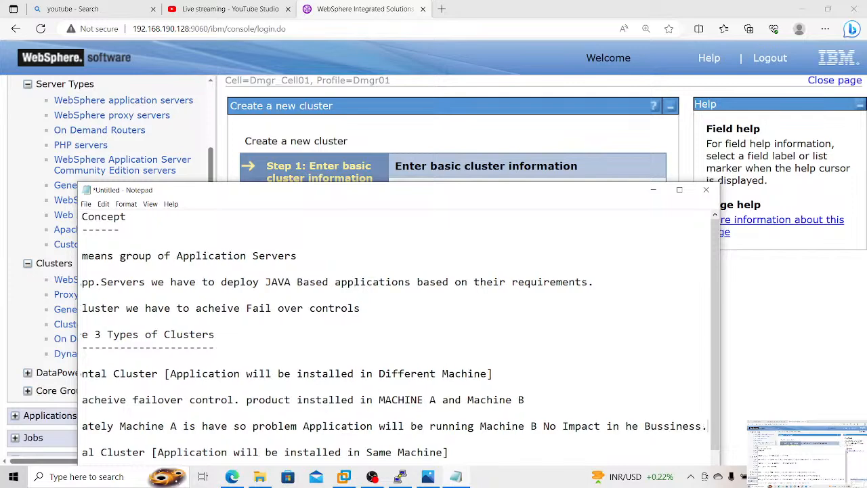
Step: Maximize the notes and start a remark under Vertical Cluster, after a blank line, with "Here Machine was Done"
left_click(680, 189)
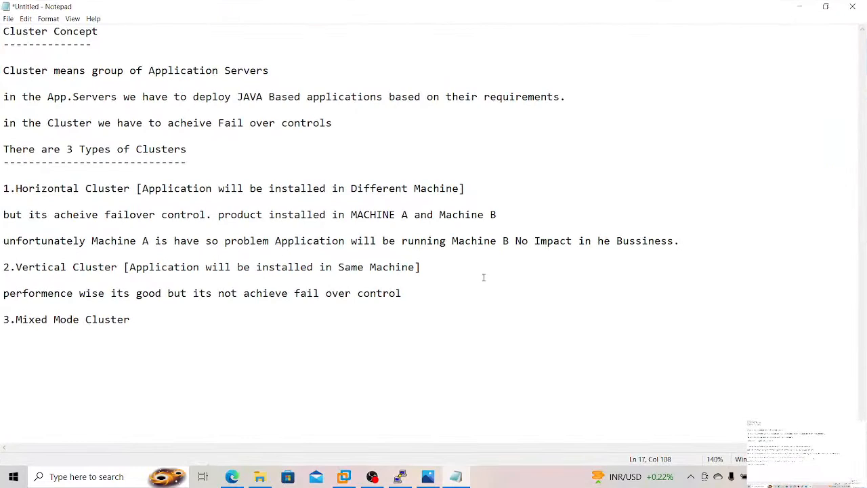
left_click(444, 270)
key("Return")
key("Return")
type("Here")
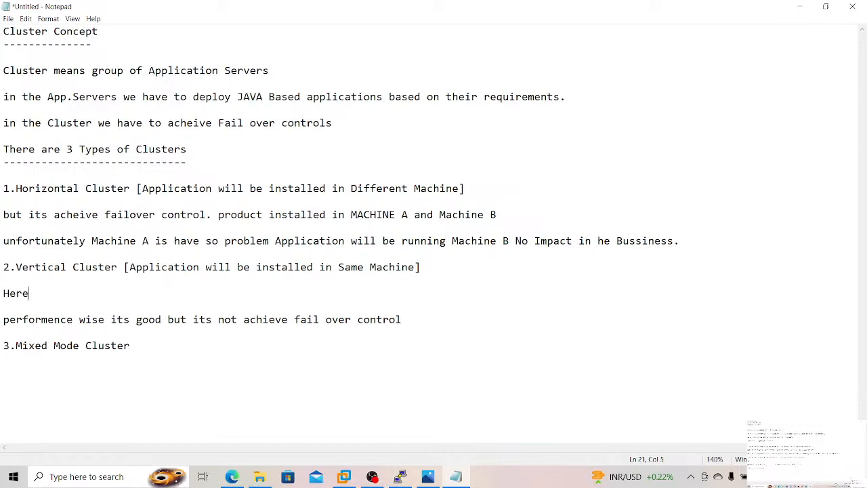
type(" Machine was Done")
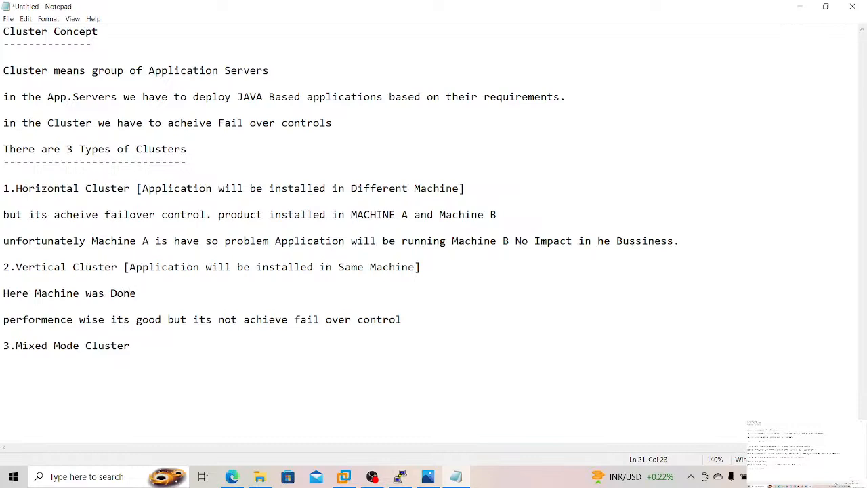
type(" sudde")
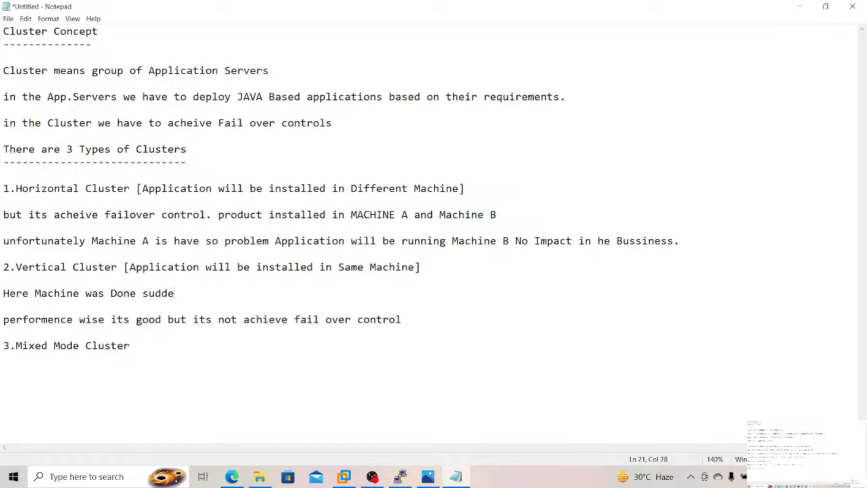
type("nly impact is there on")
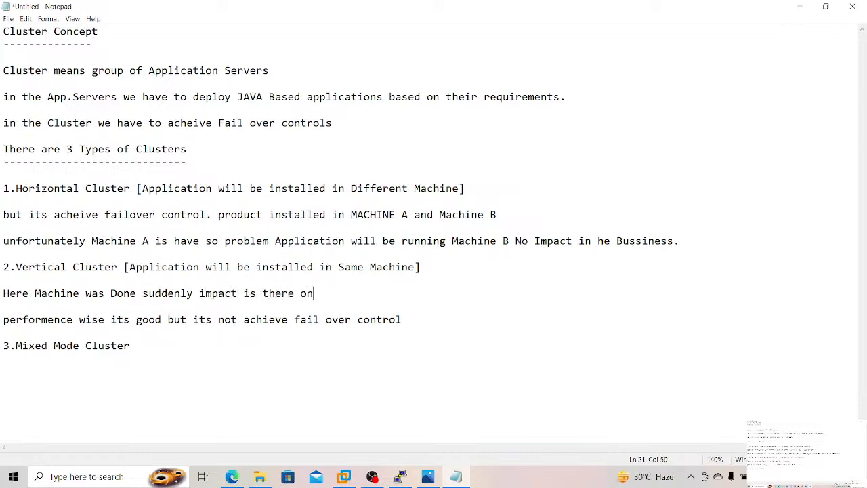
type(" their bussiness")
Step: Add the remark "Both are in One place" under Mixed Mode Cluster, followed by a blank line
type("Bo")
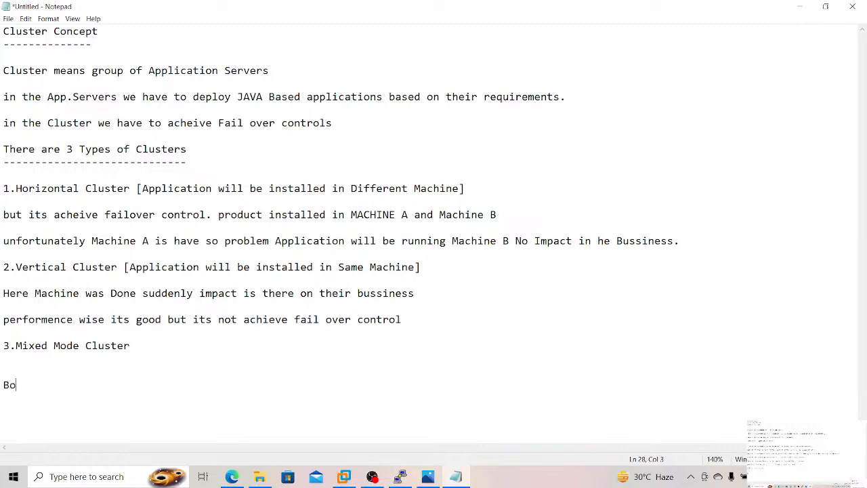
type("th are in One place")
key("Return")
key("Return")
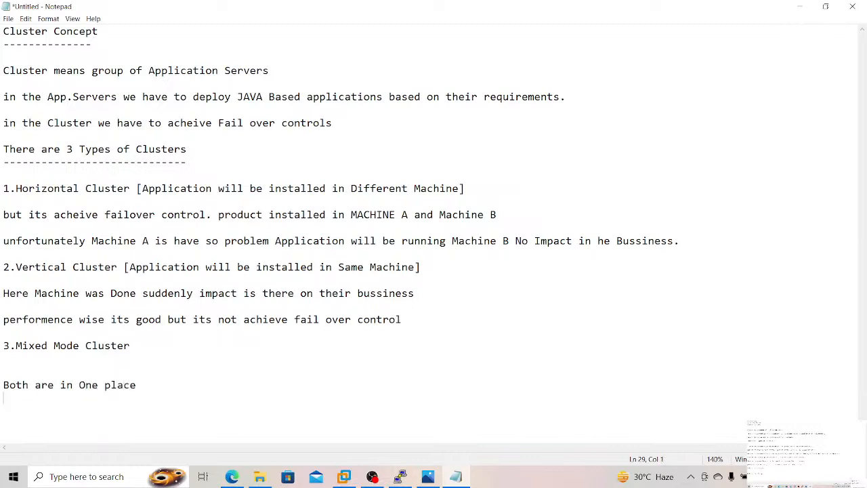
Step: Add the line "i.e Horizontal and Vertical" below the Mixed Mode Cluster remark, followed by a blank line
type("i.e Horizony")
key("BackSpace")
type("tal and ")
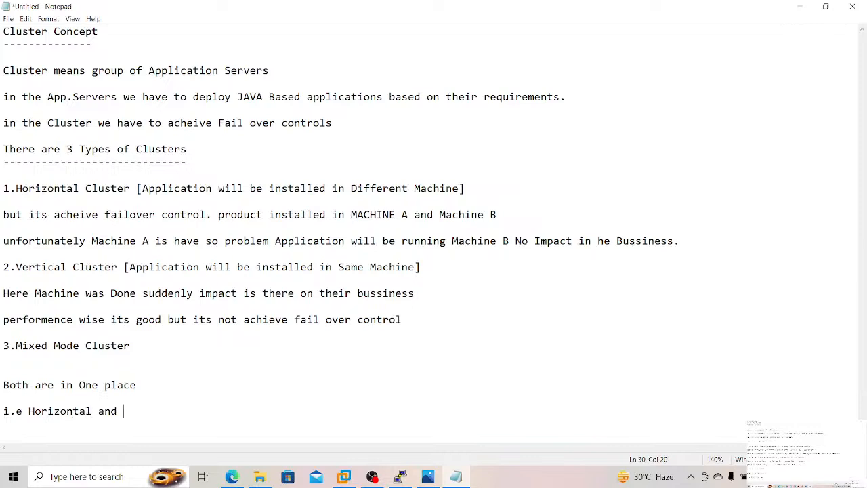
type("Vertical")
key("Return")
key("Return")
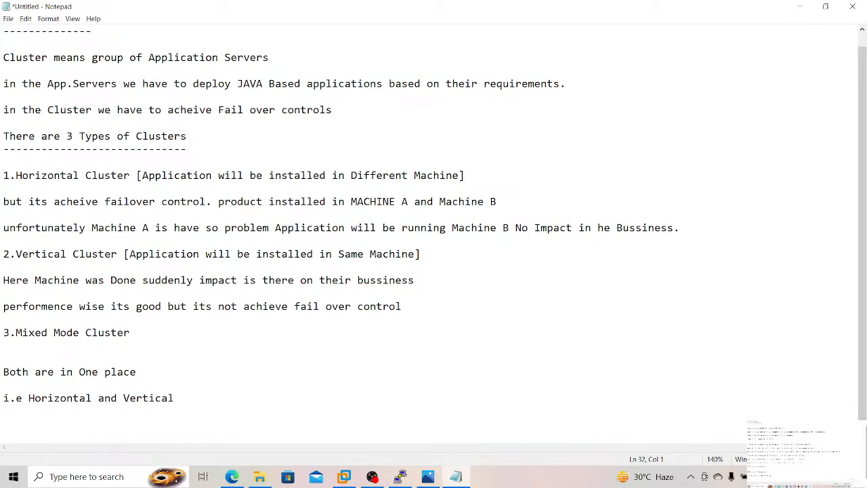
Step: Start saving the notes as a text document with the file name Cluster Setup_17_08_2023
key("ctrl+s")
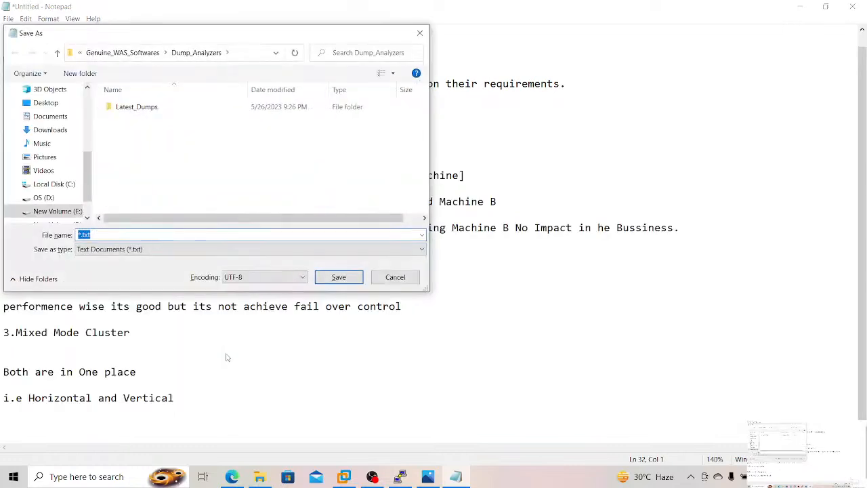
type("Cluster Setup_ 1")
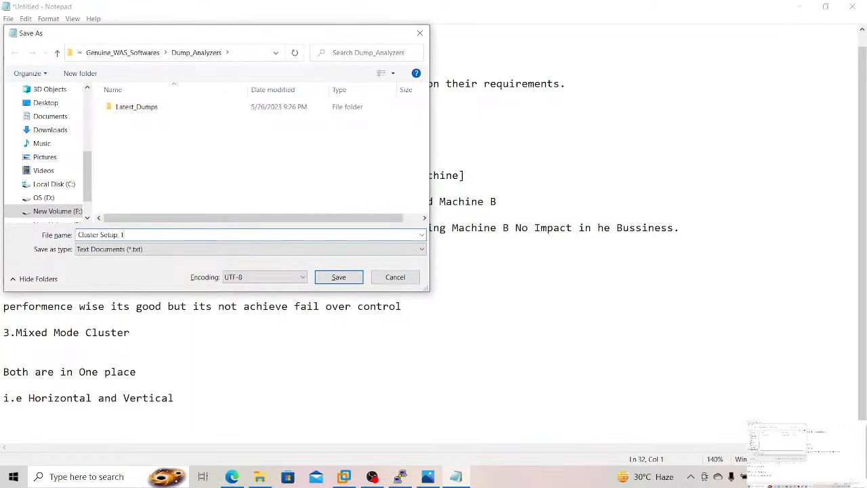
type("/")
type(" 08 2")
type("023")
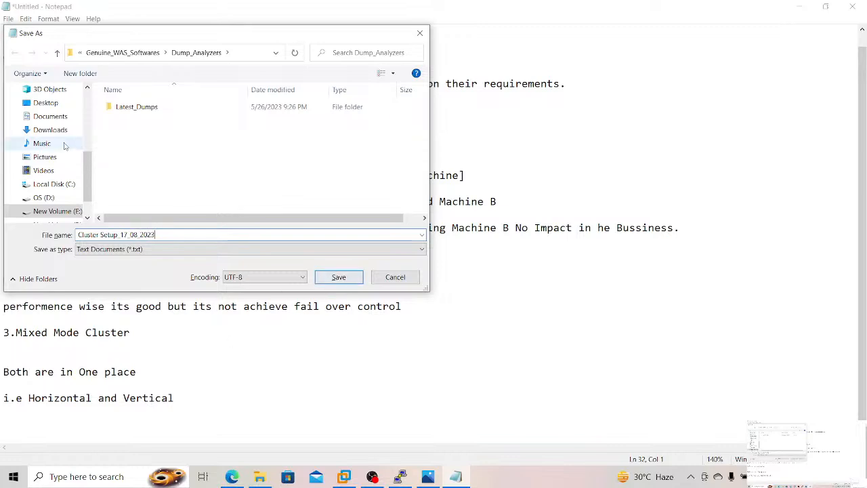
Step: Save the notes file in the WebSphere Personal Notes folder inside Softwares
left_click(115, 54)
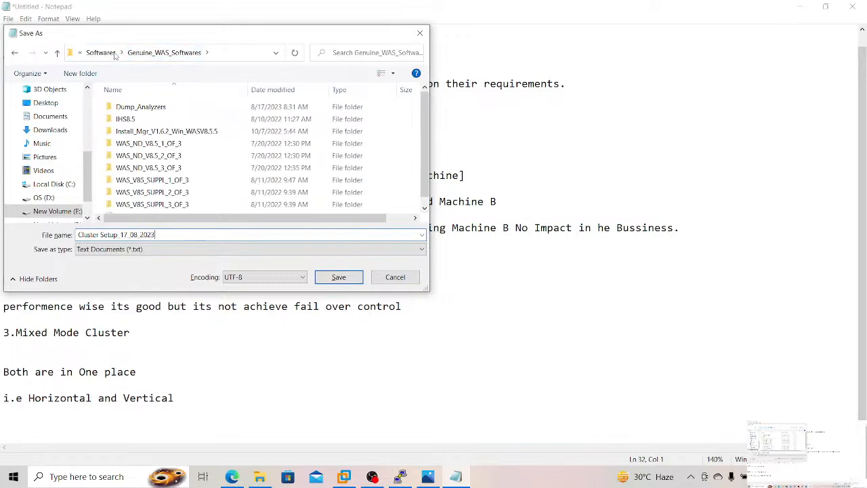
left_click(115, 55)
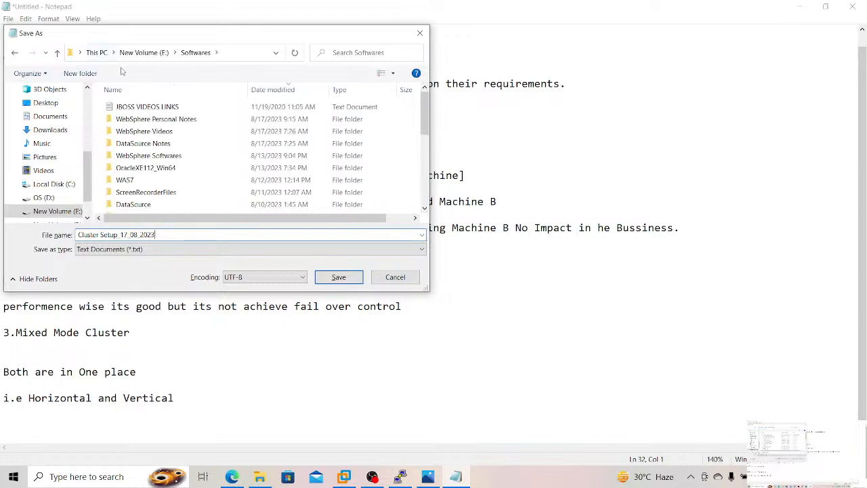
left_click(154, 120)
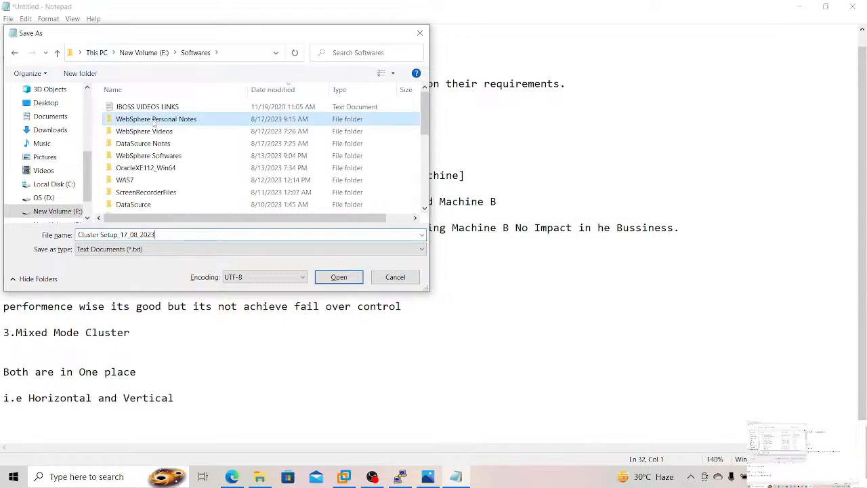
left_click(344, 278)
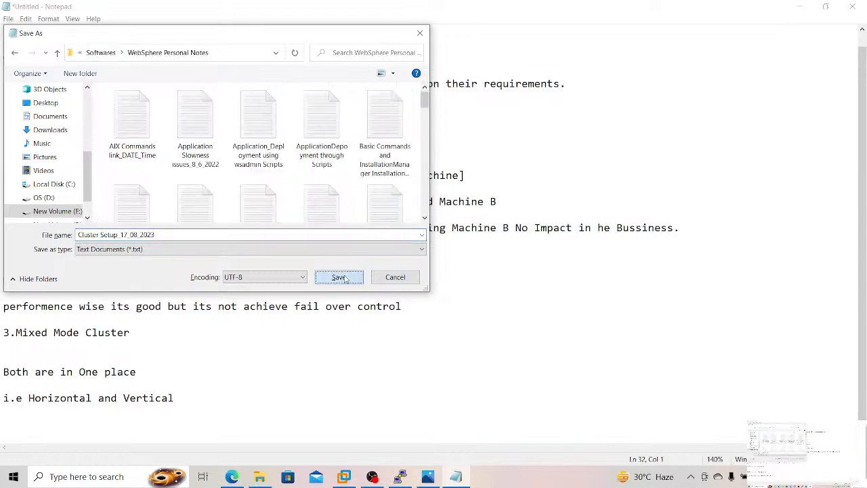
left_click(344, 278)
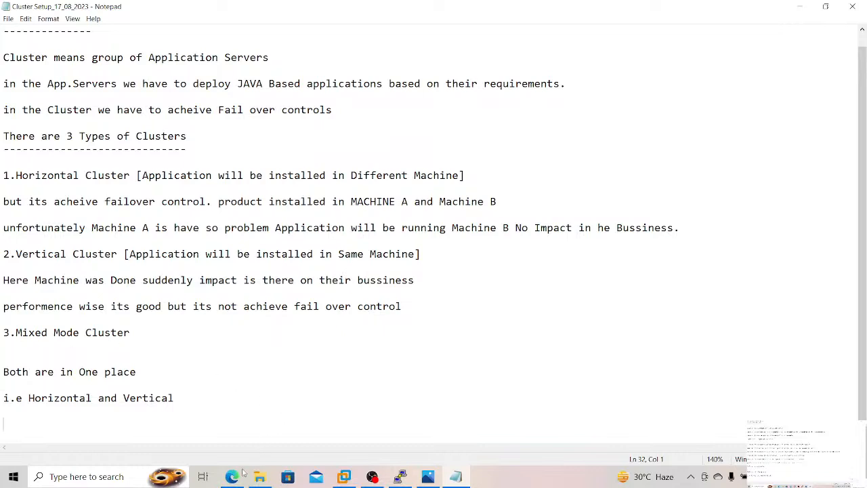
Step: Switch to the terminal session and check the background jobs with the jobs command twice, clearing the screen before each run
left_click(403, 478)
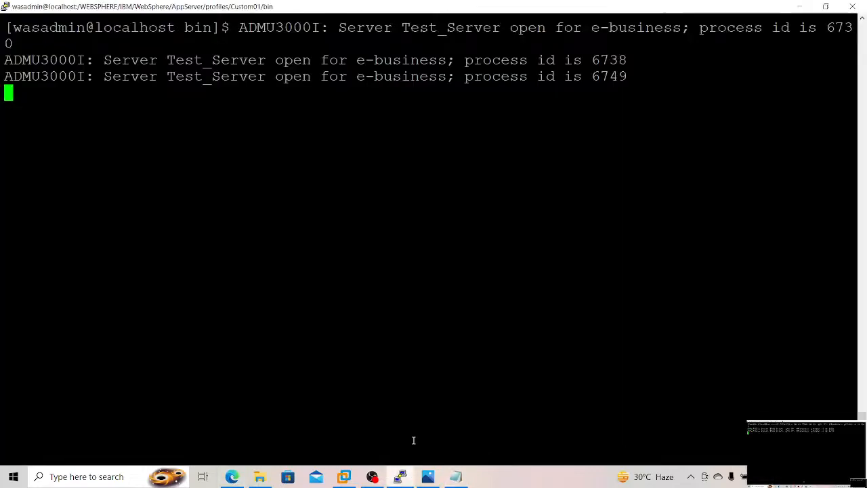
key("ctrl+l")
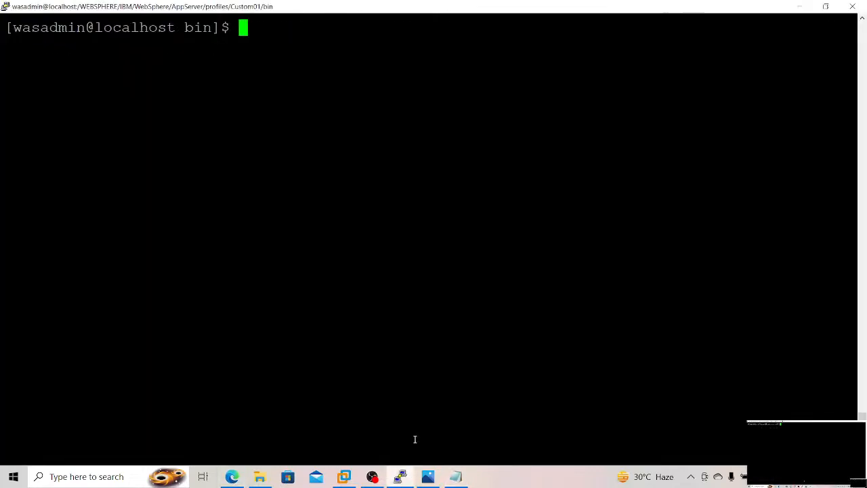
type("jobs")
key("Return")
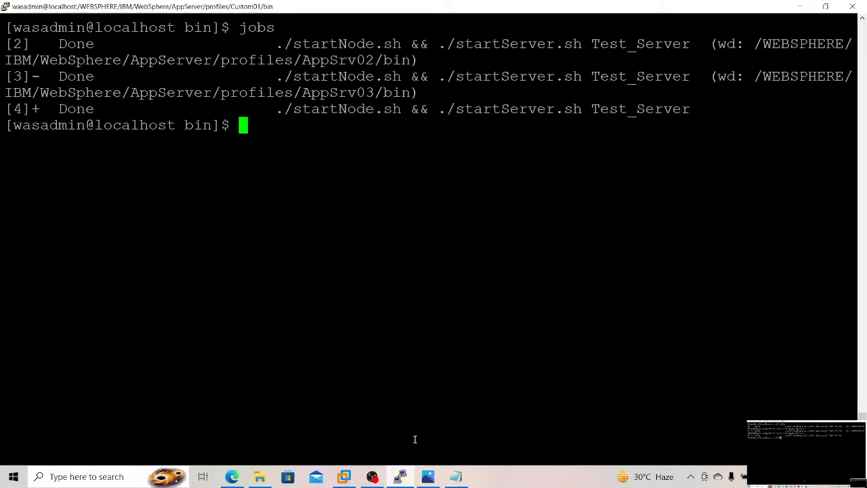
key("ctrl+l")
type("jobs")
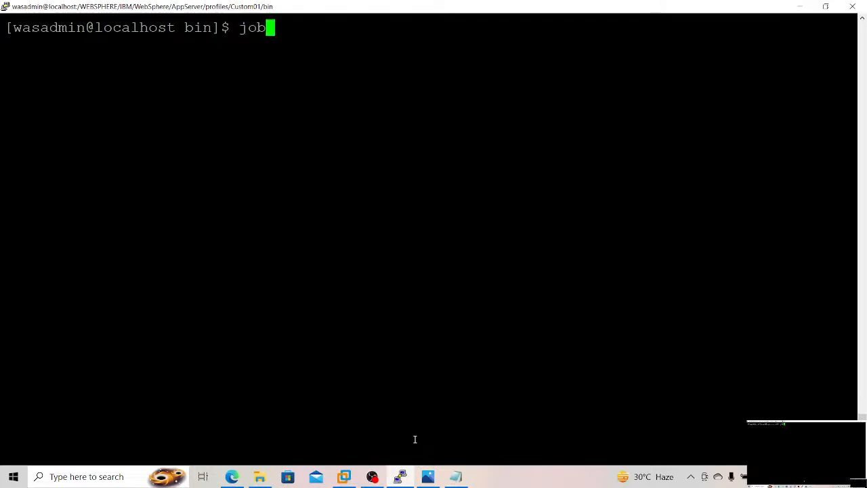
key("Return")
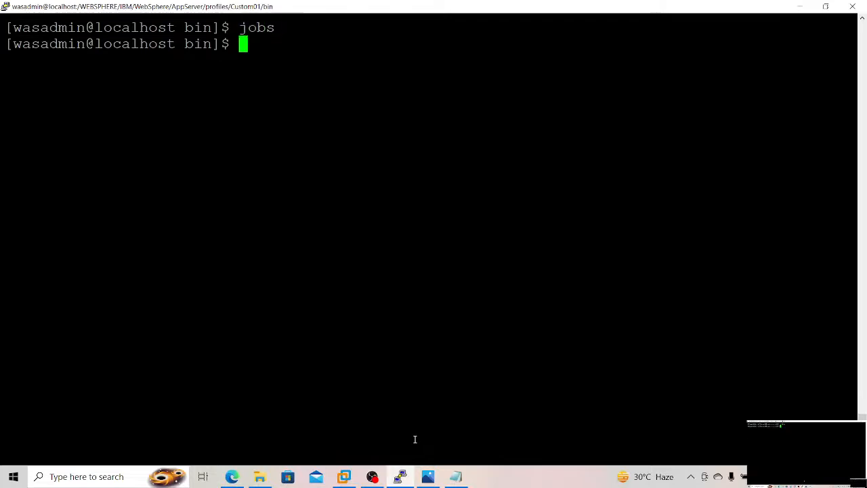
Step: Return to the WebSphere console in the browser, name the new cluster Test_Cl and proceed to the first cluster member
left_click(232, 476)
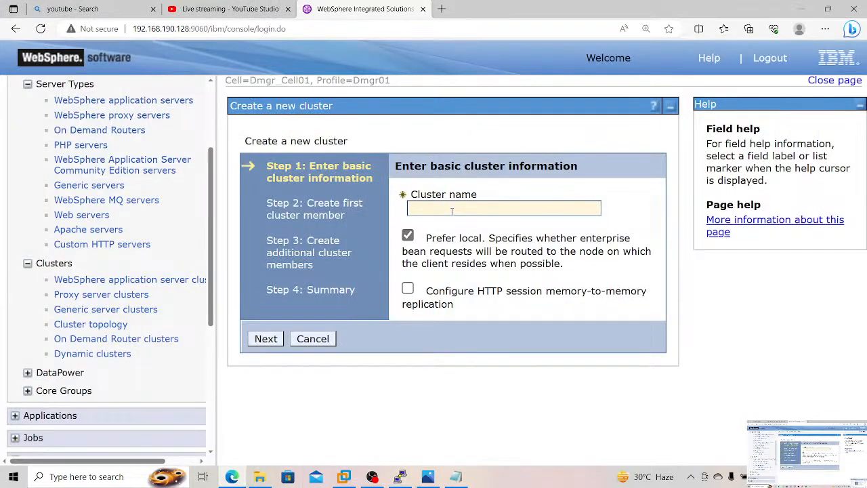
left_click(452, 210)
type("Tes")
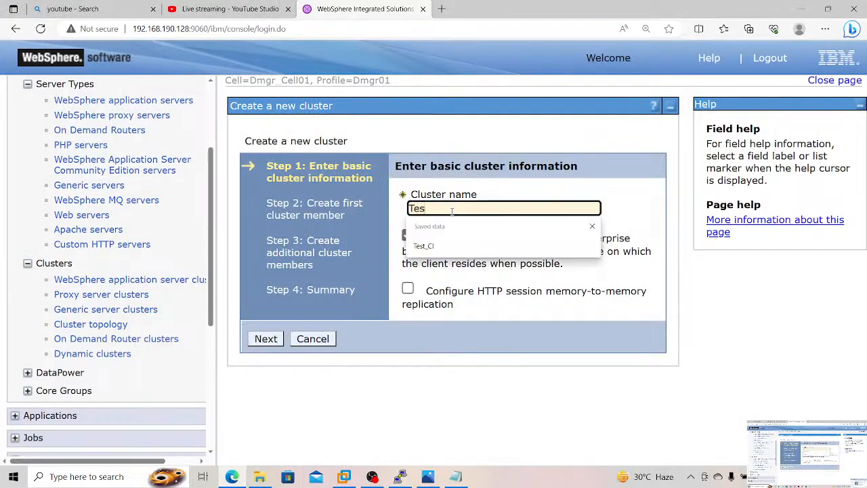
type("t_Cl")
left_click(272, 342)
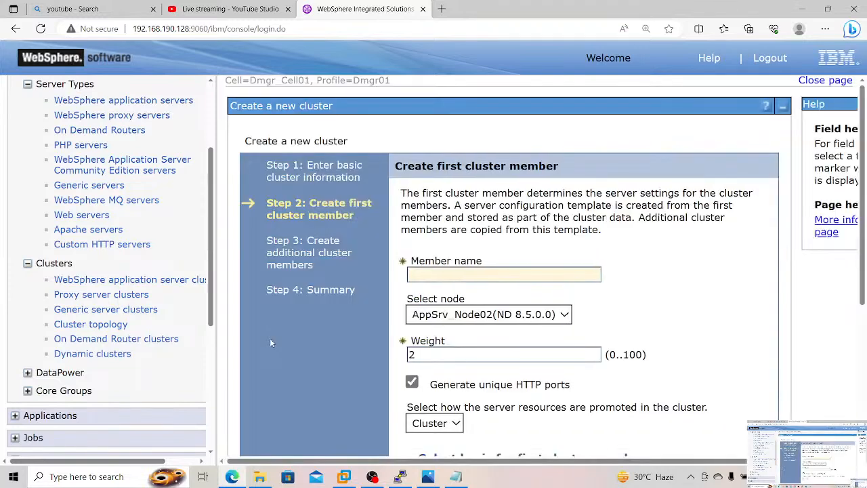
Step: Name the first cluster member Test_Cl01 and assign it to the node Test_Node01(ND 8.5.0.0)
left_click(458, 274)
type("T")
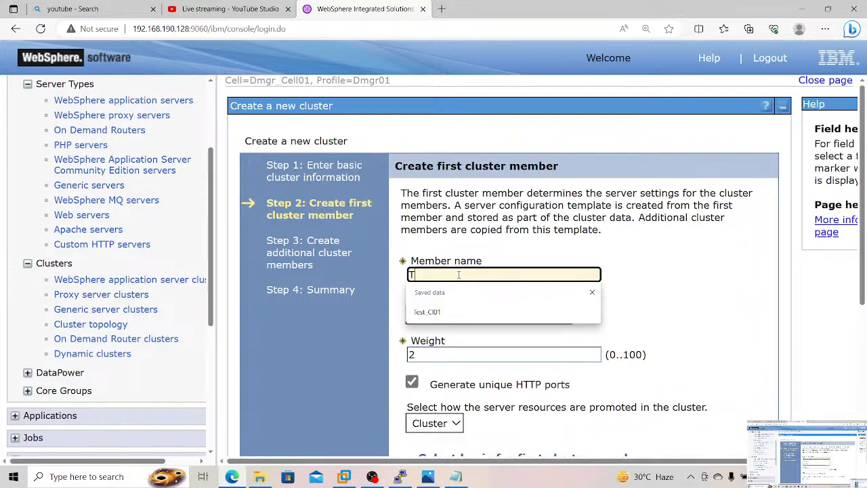
type("est_Cl01")
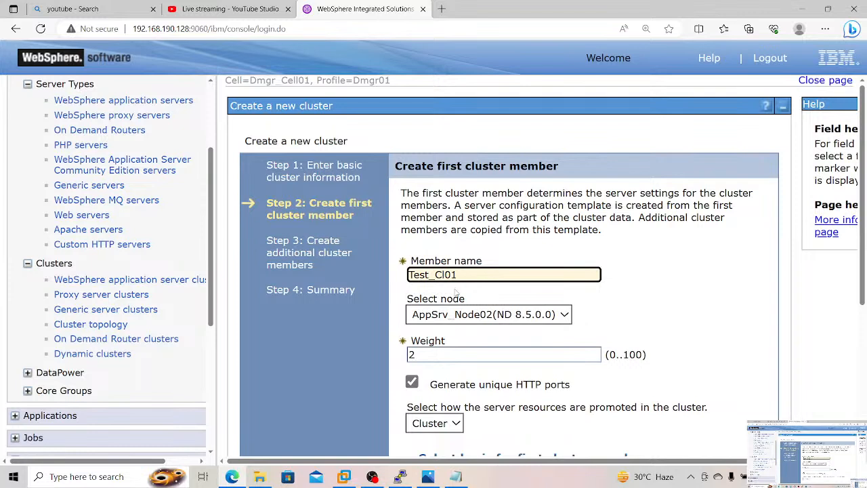
left_click(452, 312)
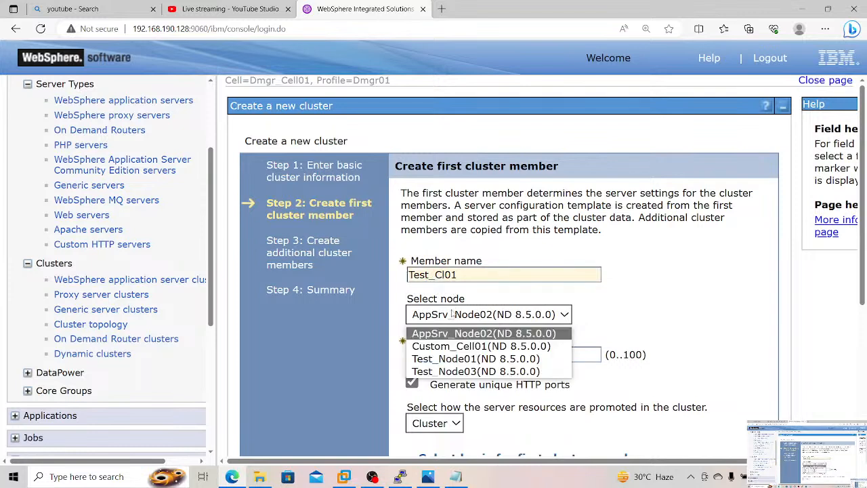
left_click(450, 359)
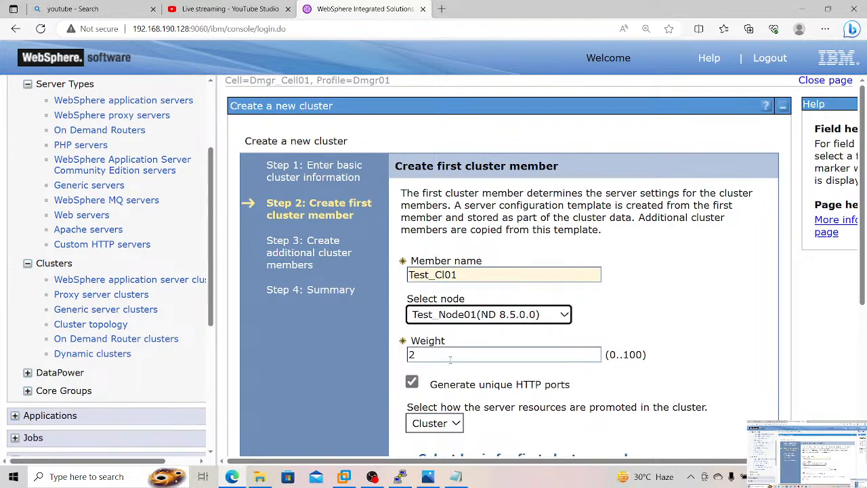
left_click(449, 358)
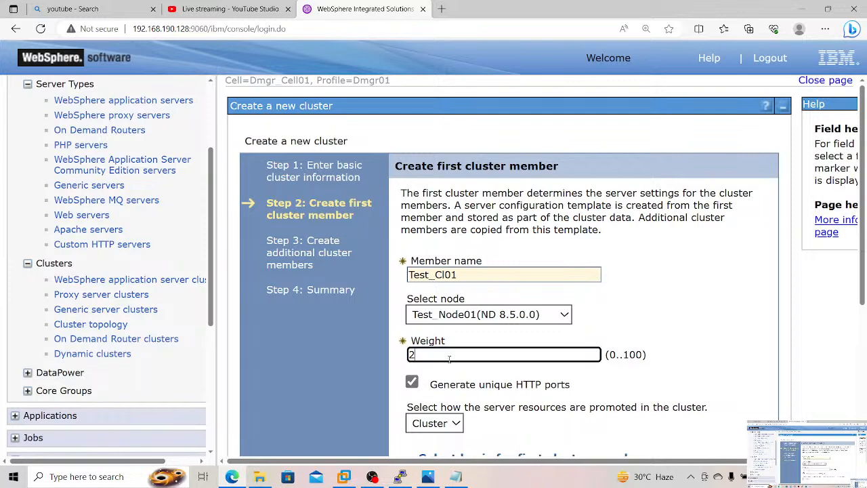
left_click(639, 327)
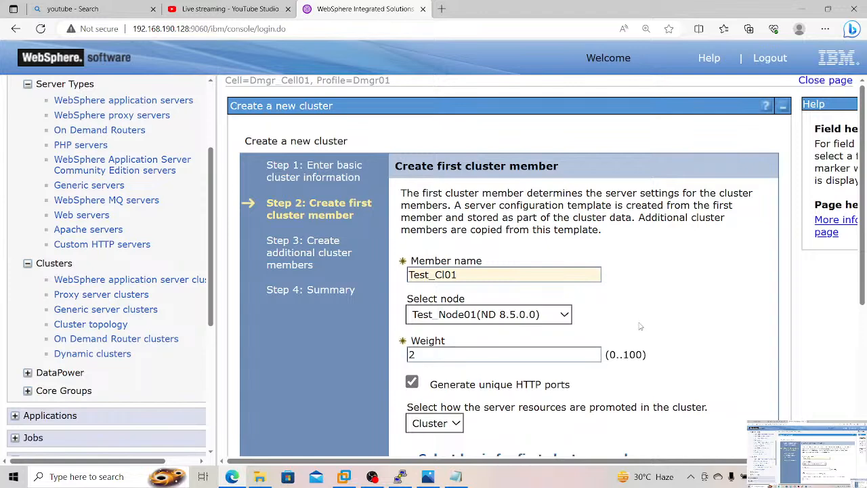
scroll(639, 327, "down", 2)
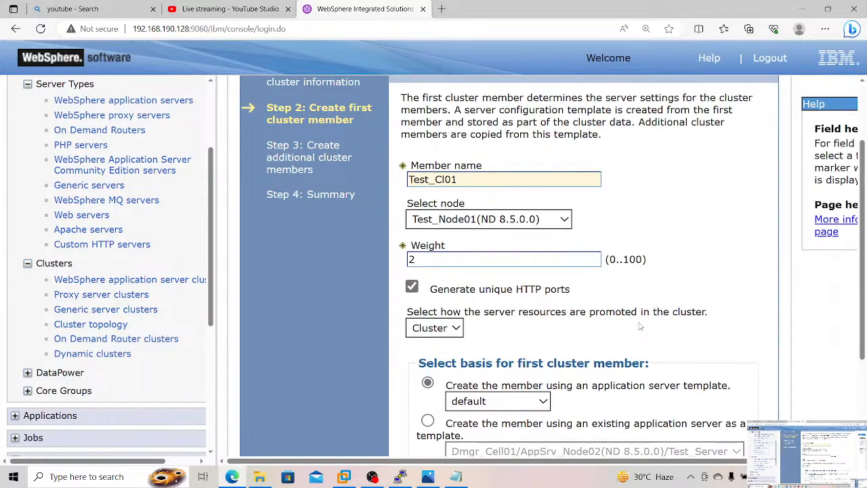
scroll(640, 327, "down", 1)
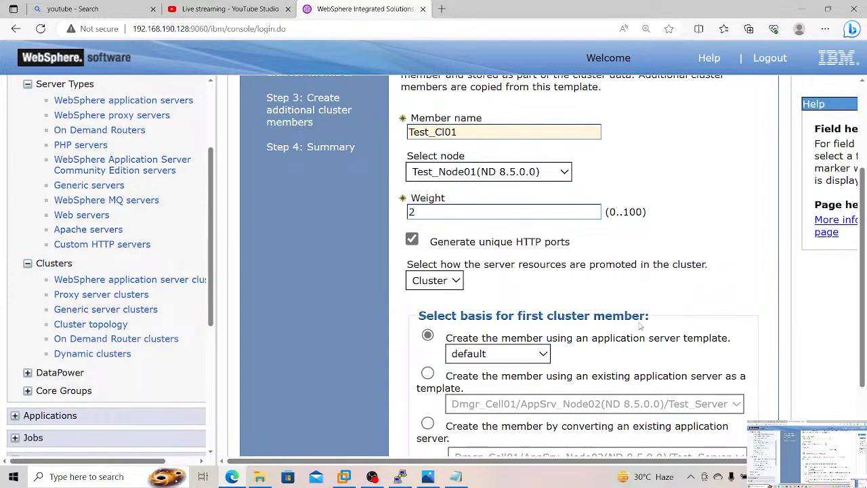
scroll(639, 327, "down", 2)
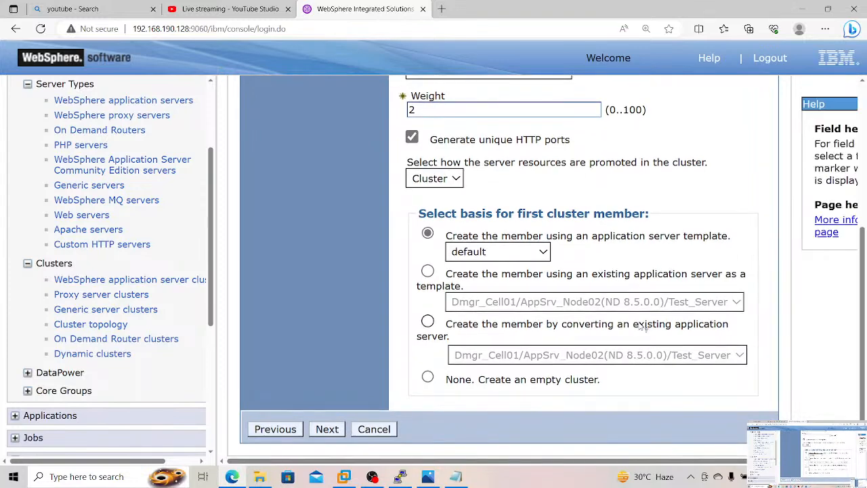
Step: Base the first cluster member on the existing server template Dmgr_Cell01/Test_Node01(ND 8.5.0.0)/Test_Server and proceed to the additional members
left_click(428, 271)
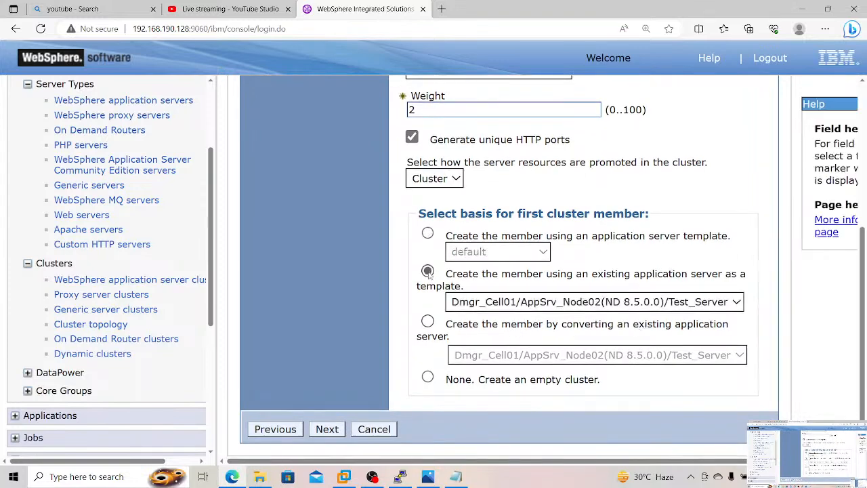
left_click(523, 306)
left_click(529, 349)
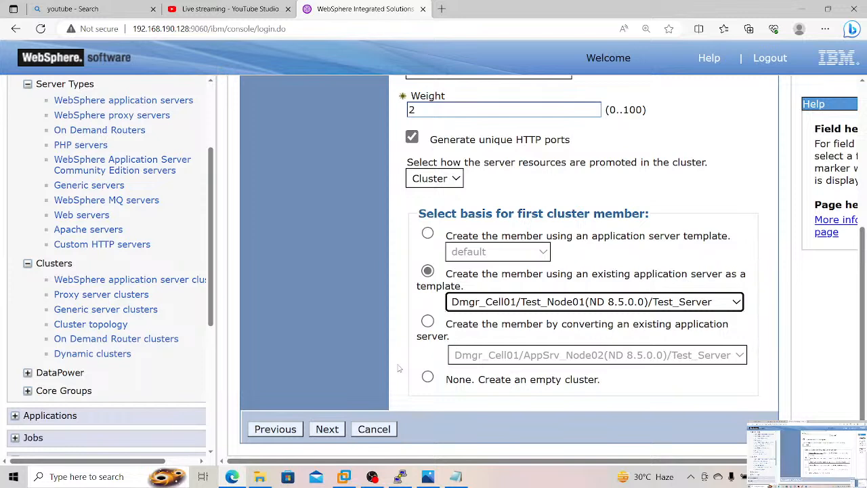
left_click(329, 429)
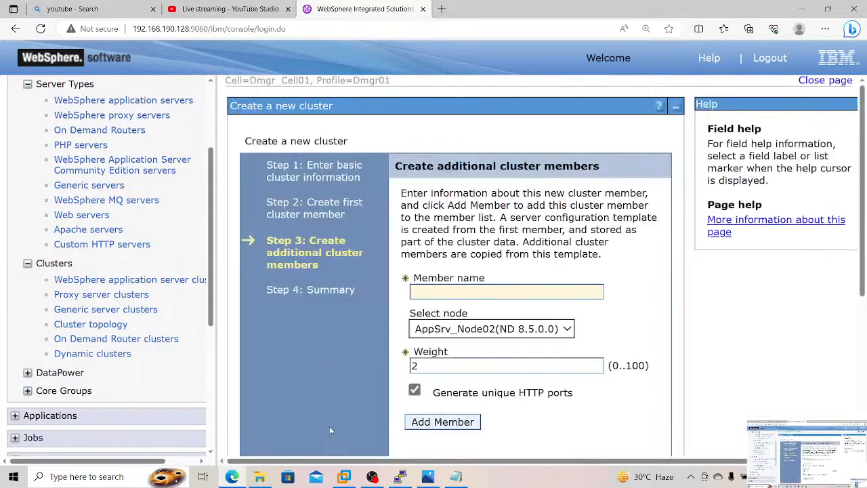
Step: Add a second cluster member named Test_Cl02 on the node AppSrv_Node02(ND 8.5.0.0)
left_click(450, 293)
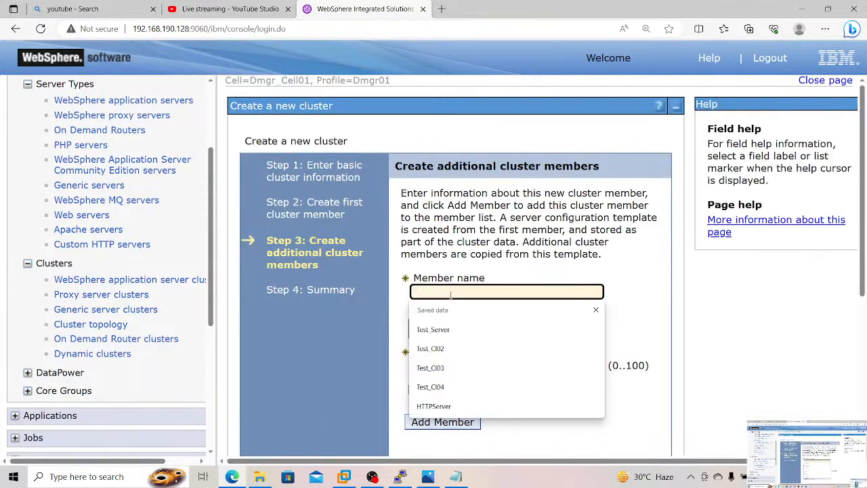
type("Test")
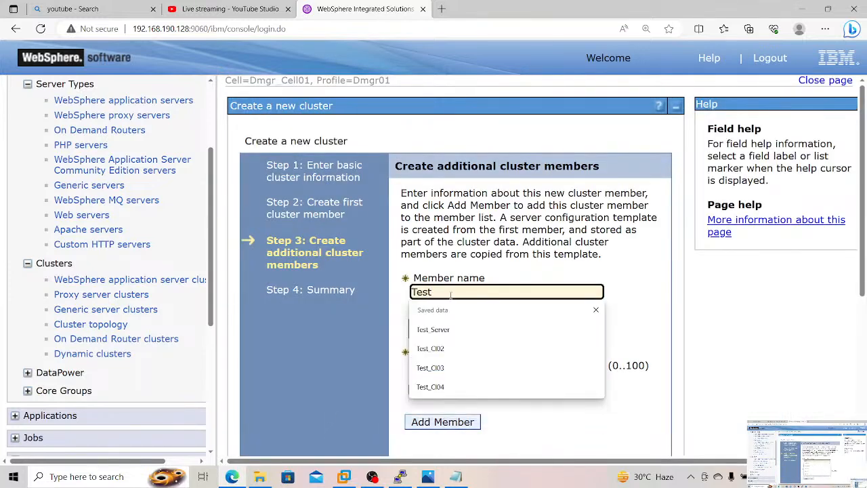
type("_Cl02")
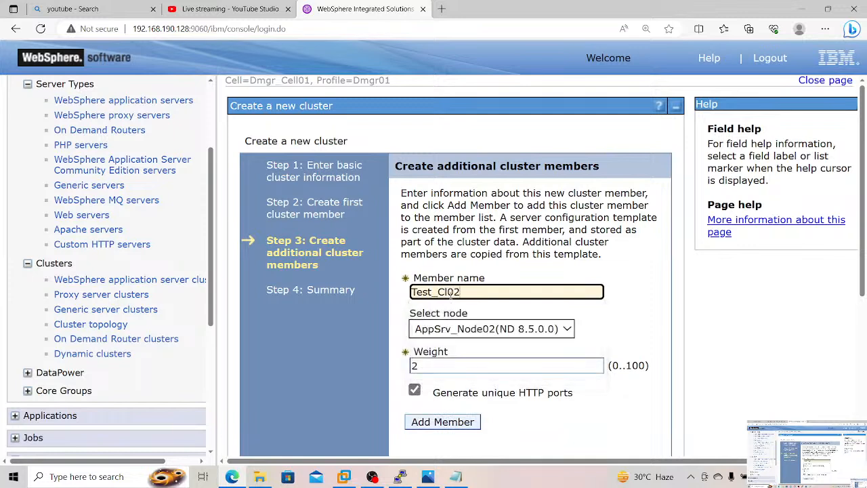
left_click(452, 328)
left_click(453, 328)
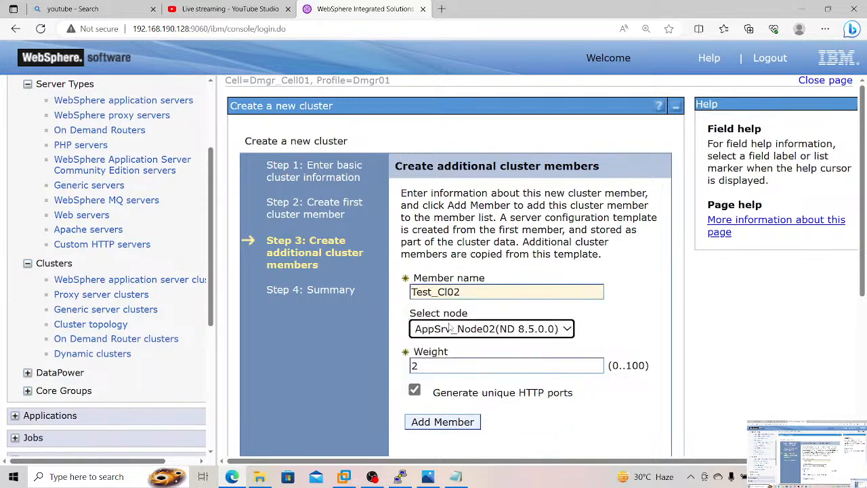
left_click(437, 421)
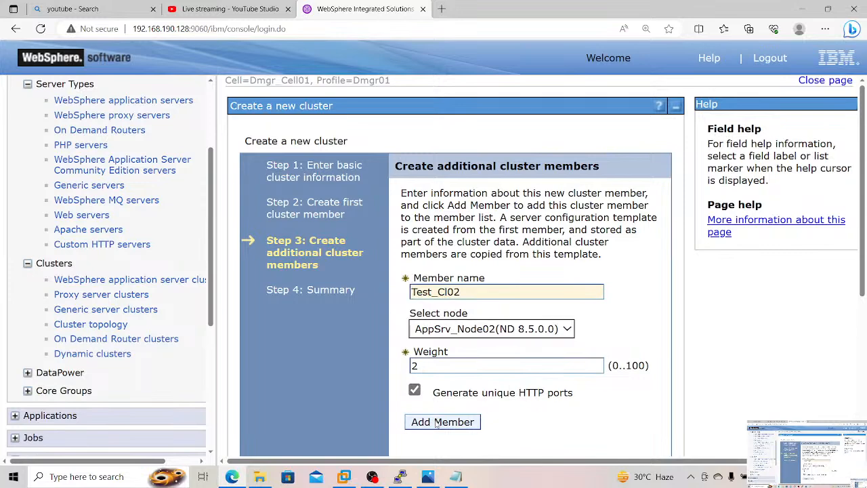
Step: Add a third cluster member named Test_Cl03 on the node Test_Node03(ND 8.5.0.0)
left_click(492, 294)
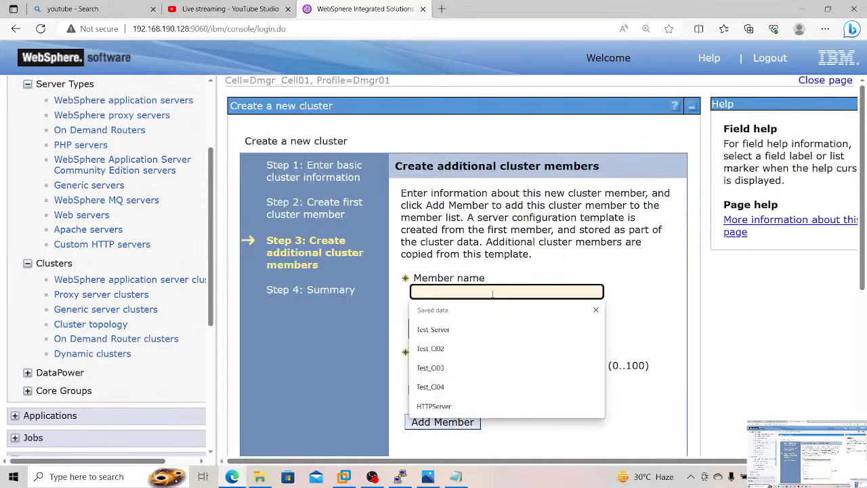
type("Te")
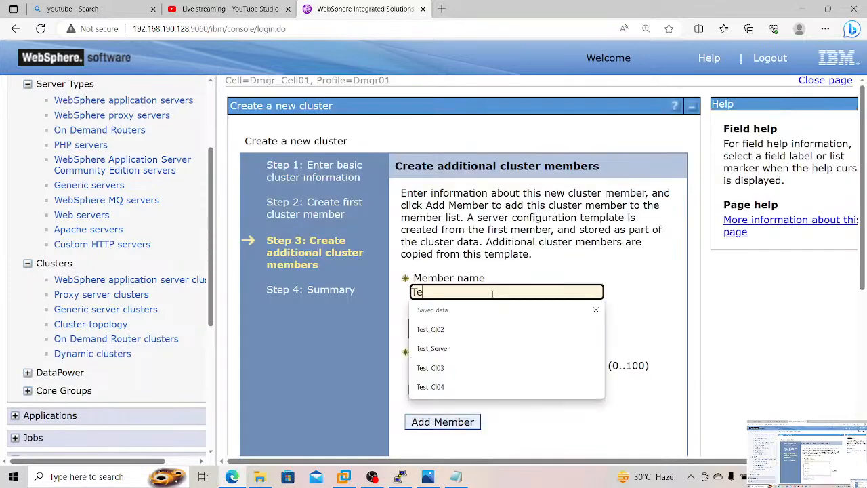
type("st_Cl0")
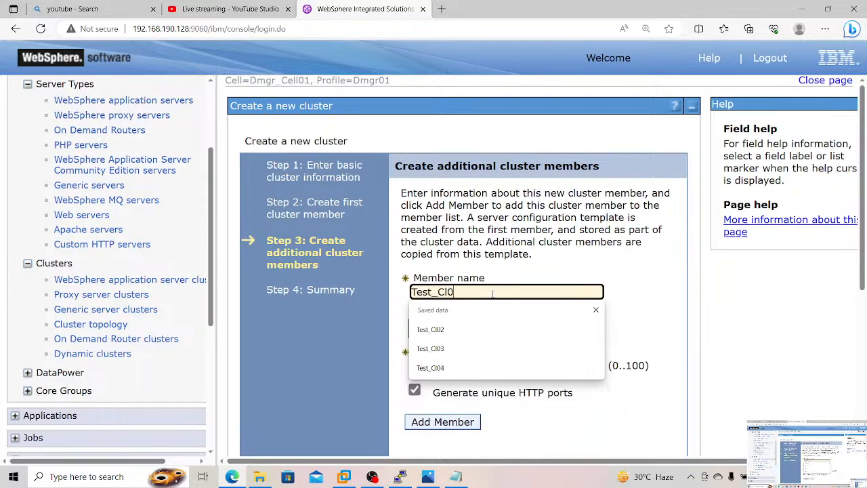
type("3")
left_click(485, 326)
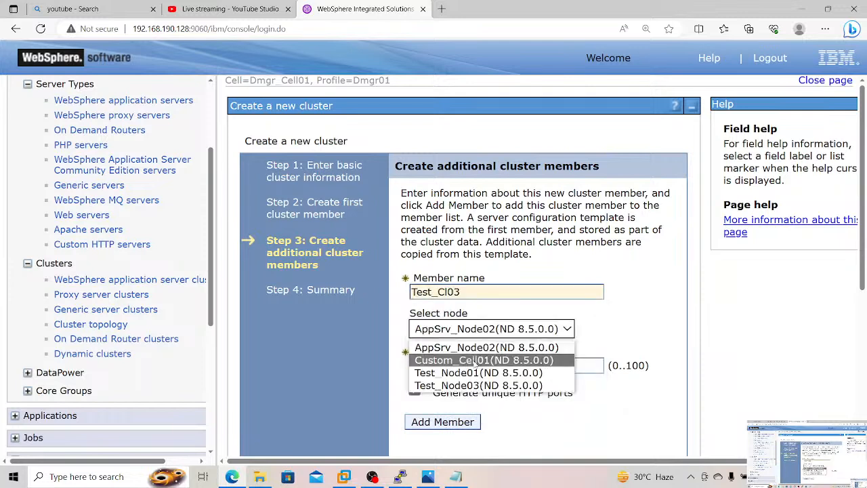
left_click(471, 386)
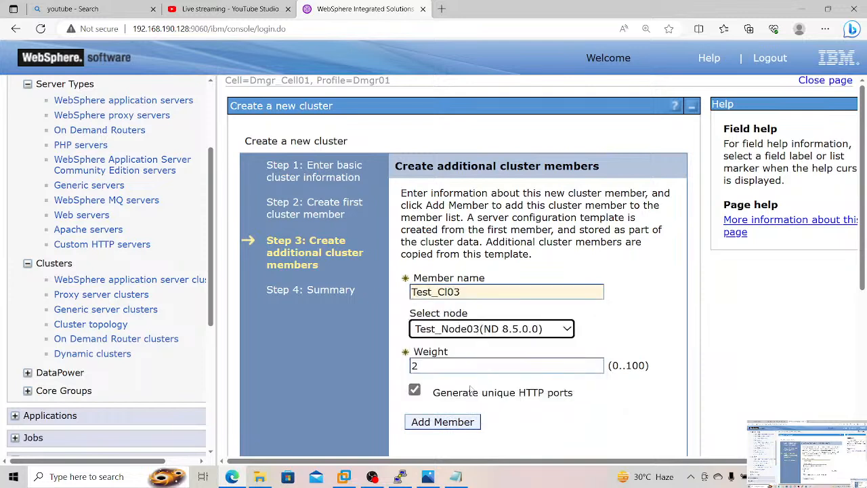
left_click(455, 417)
Step: Add a fourth cluster member named Test_Cl04 on the node Custom_Cell01(ND 8.5.0.0)
left_click(491, 291)
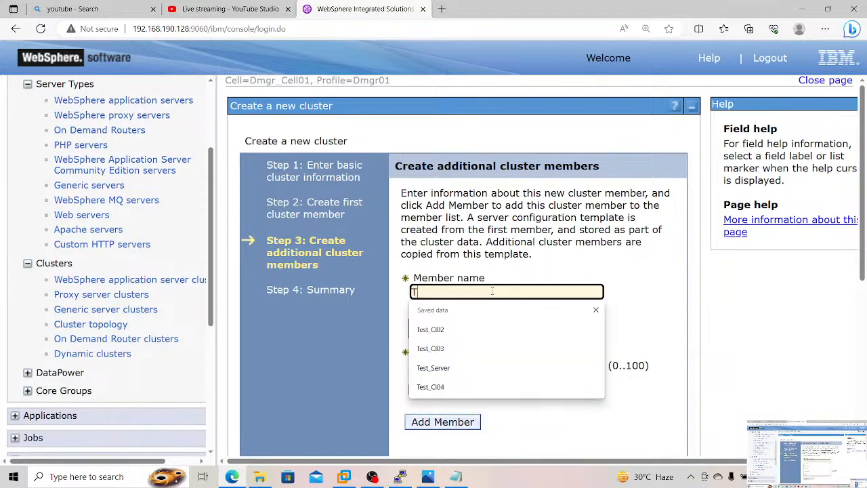
type("Test_Cl04")
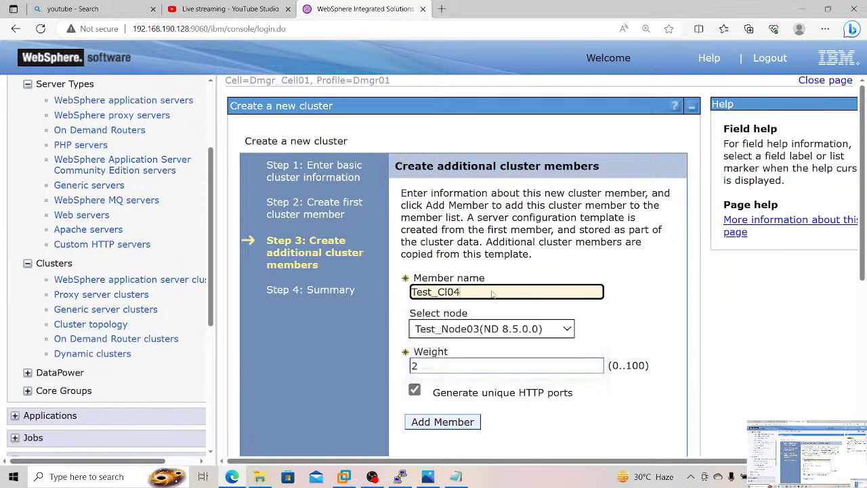
left_click(487, 330)
left_click(472, 360)
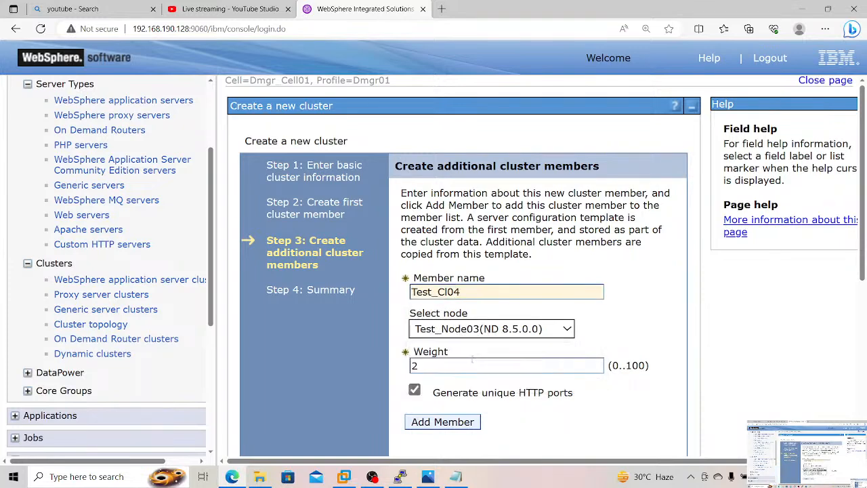
left_click(448, 421)
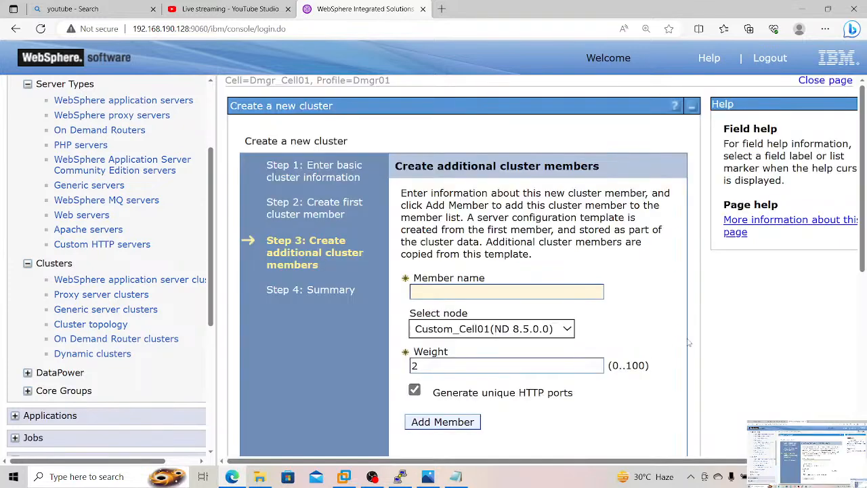
Step: Open the cluster member Test_Cl02 for editing and update it with its existing properties
scroll(689, 343, "down", 4)
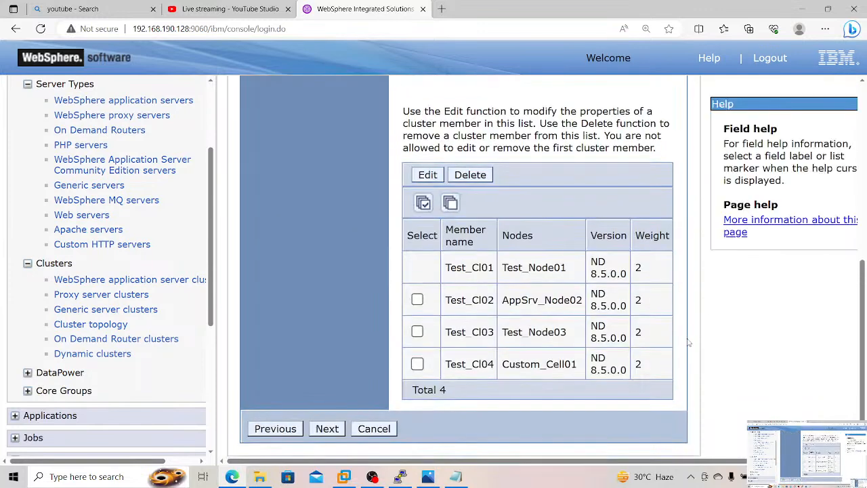
left_click(418, 299)
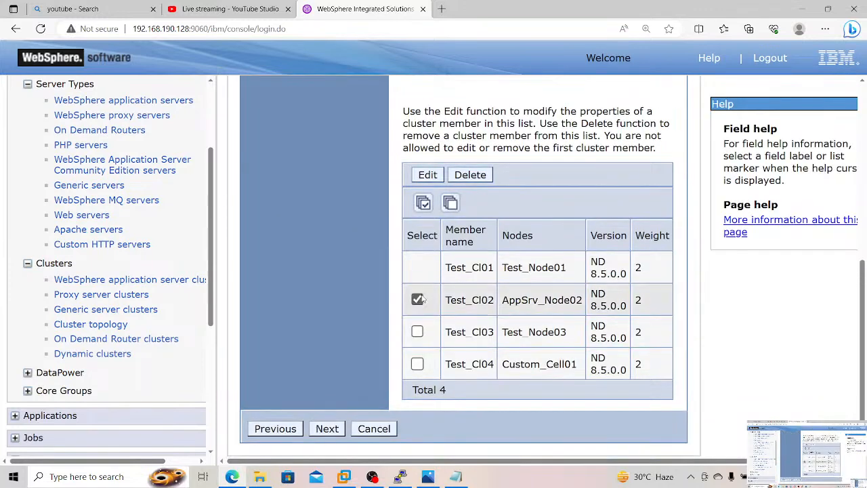
left_click(438, 175)
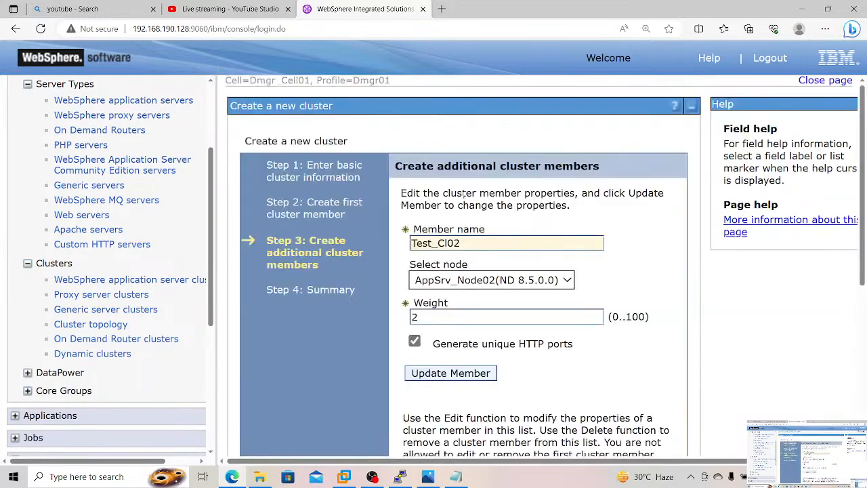
left_click(466, 379)
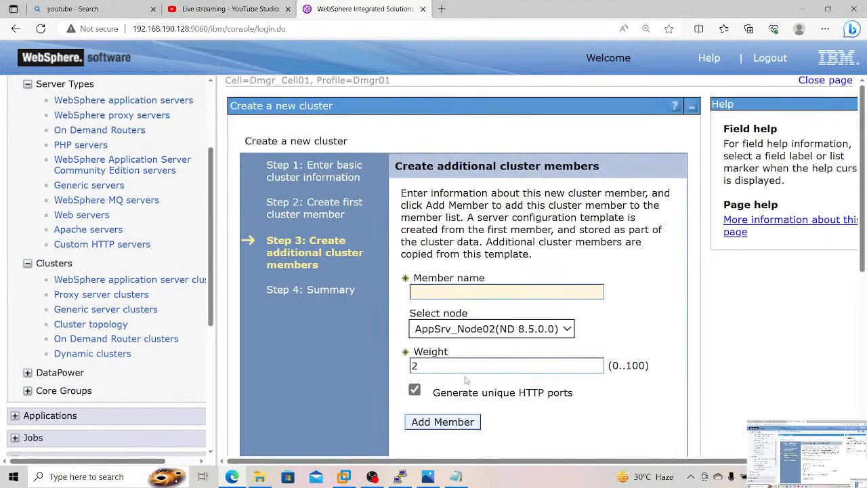
scroll(549, 419, "down", 2)
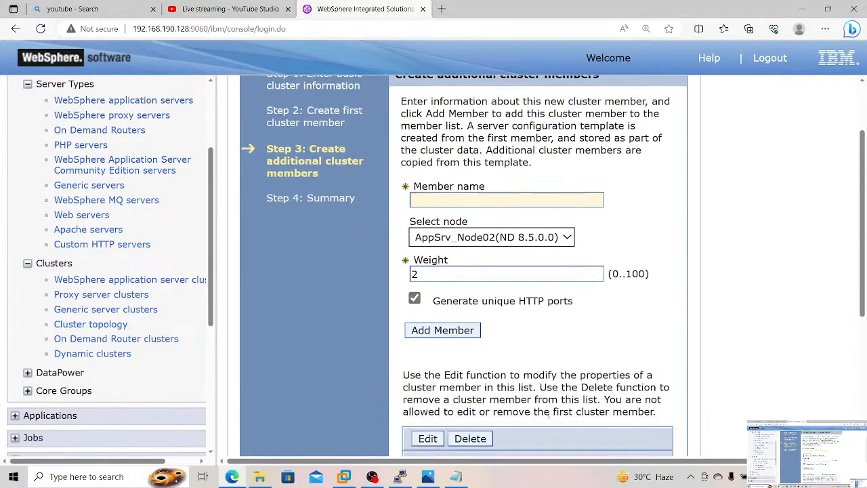
left_click(522, 300)
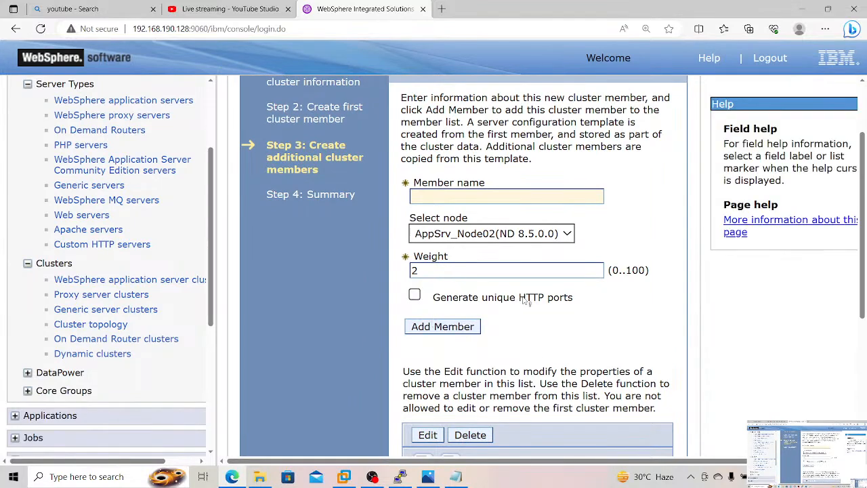
left_click(524, 300)
left_click(525, 300)
left_click(527, 298)
Step: Proceed to the summary of the new cluster, check the listed members and finish creating the cluster
scroll(515, 349, "down", 4)
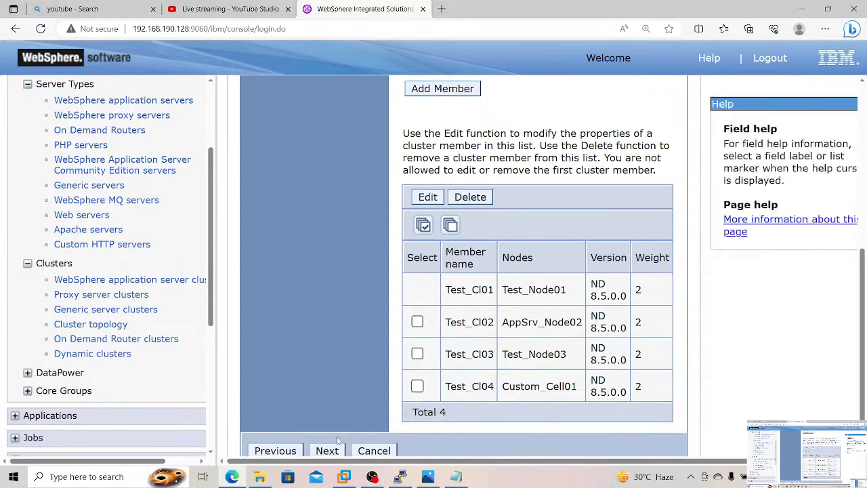
left_click(329, 450)
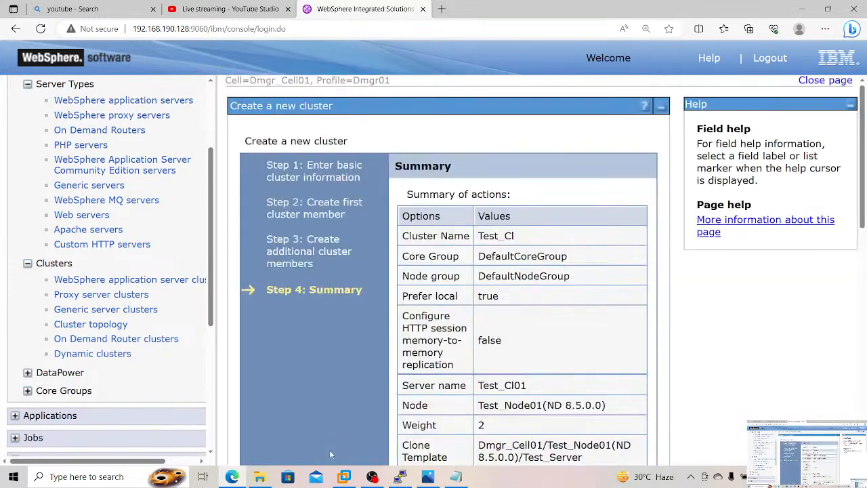
scroll(398, 418, "down", 8)
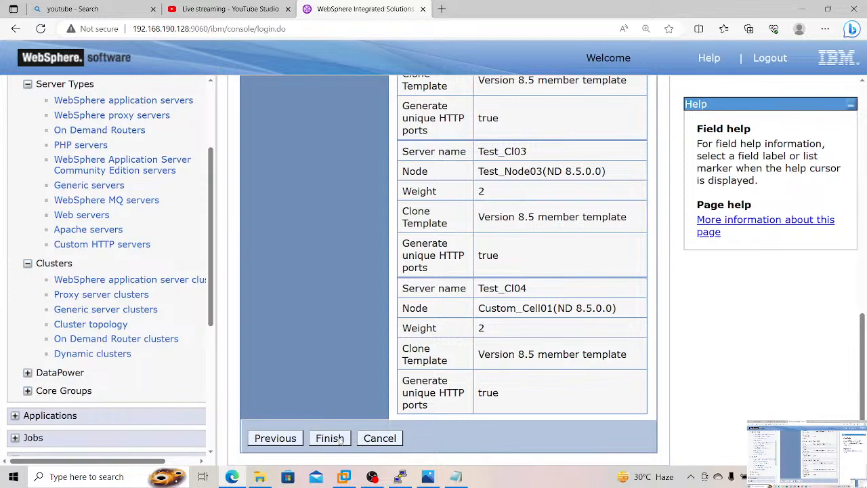
left_click(340, 439)
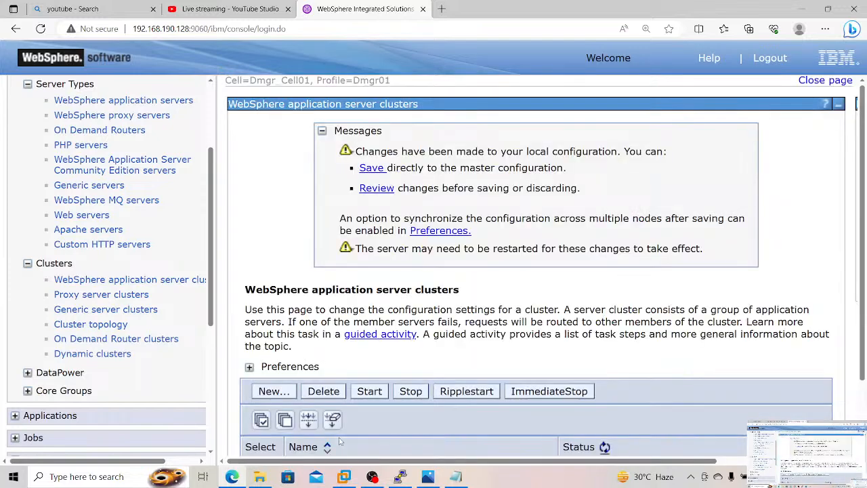
Step: Enable Synchronize changes with Nodes for the pending save and review the full list of changed documents
left_click(381, 189)
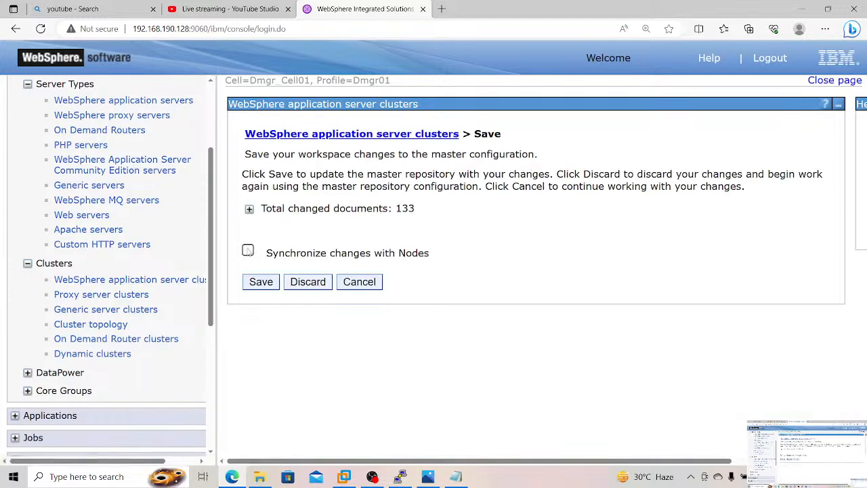
left_click(248, 250)
left_click(249, 210)
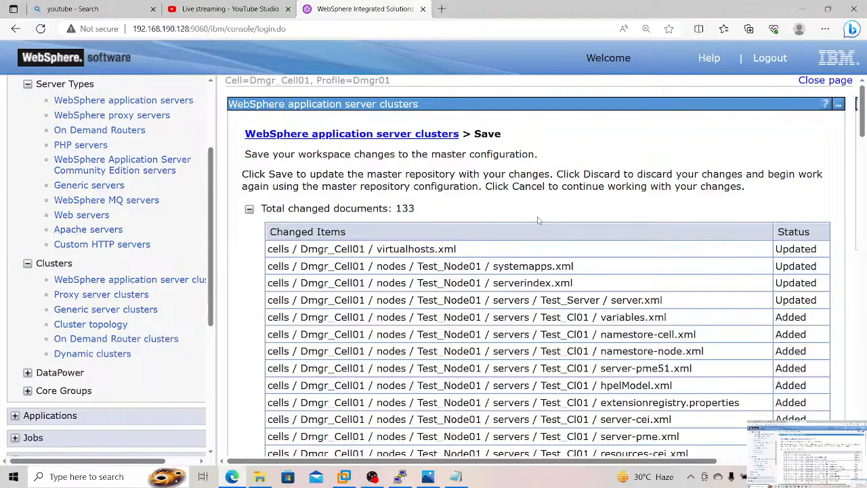
scroll(538, 220, "down", 4)
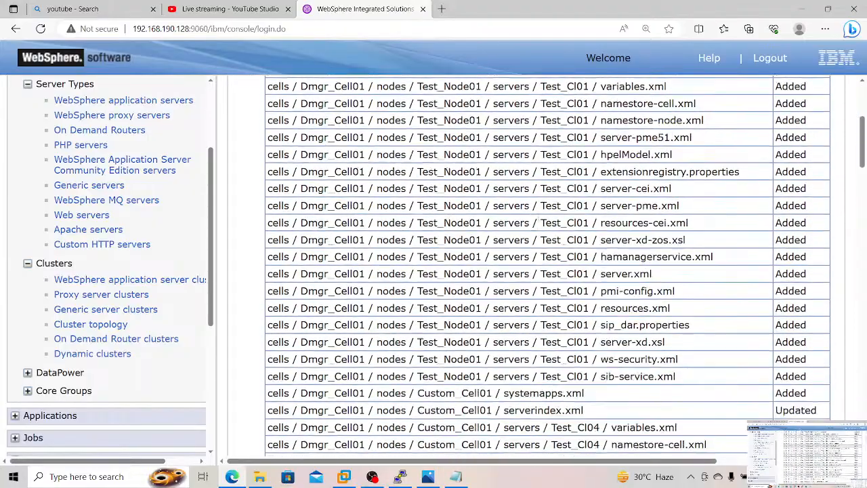
scroll(539, 216, "down", 4)
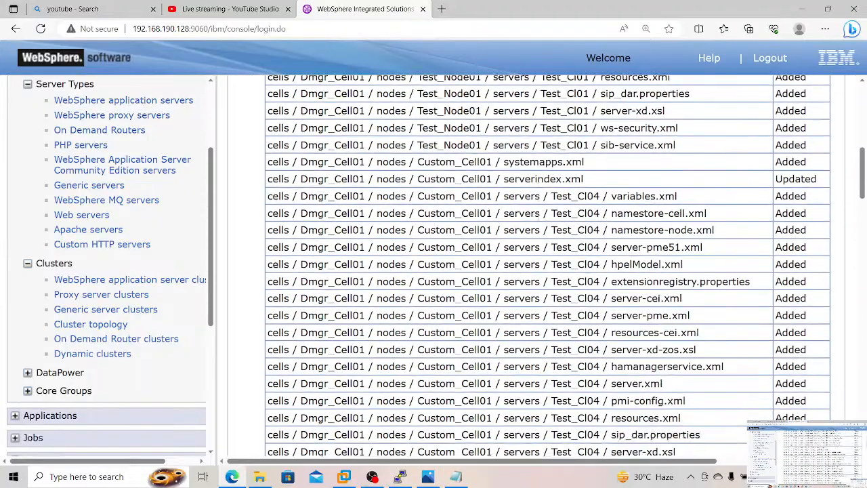
scroll(539, 215, "down", 3)
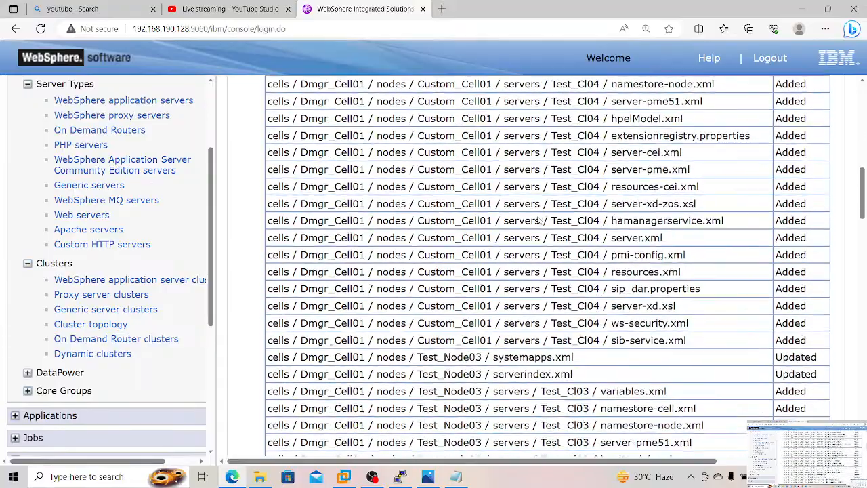
scroll(539, 215, "down", 3)
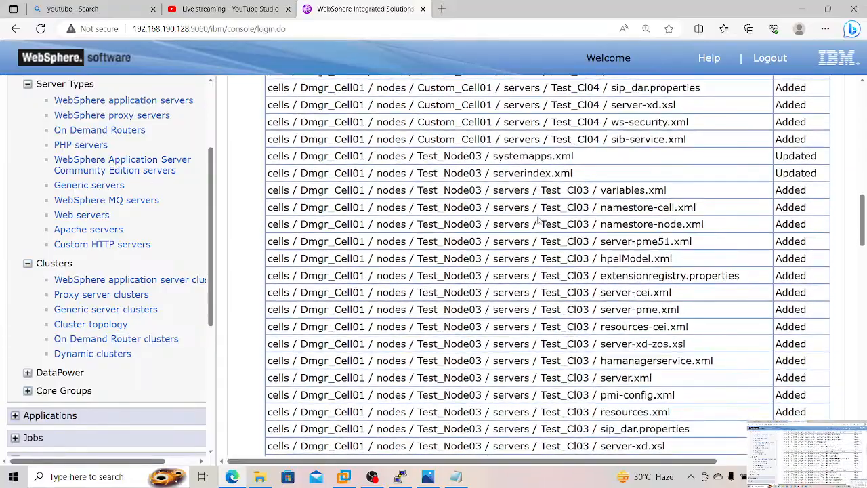
scroll(540, 219, "down", 10)
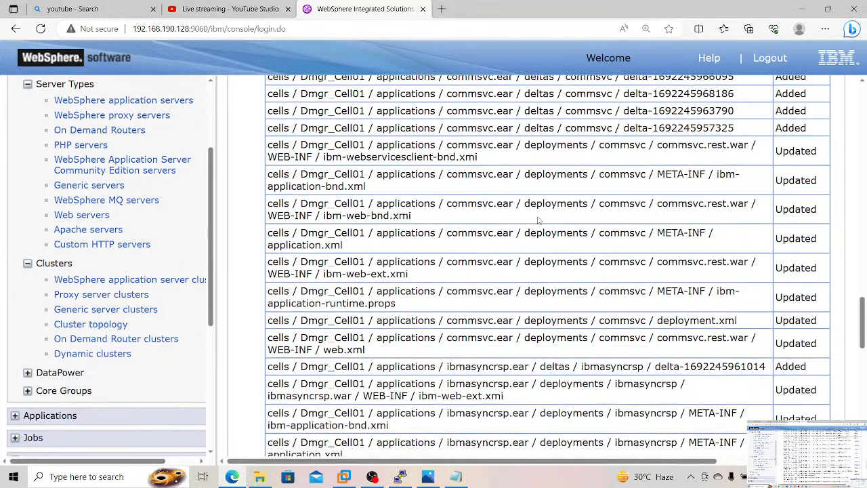
scroll(540, 221, "down", 6)
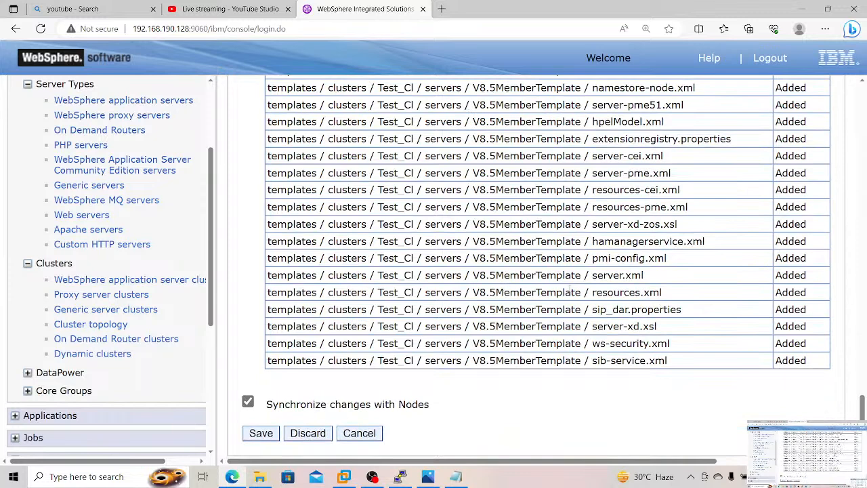
Step: Save the pending cluster configuration changes, then select the cluster Test_Cl and start it
left_click(262, 433)
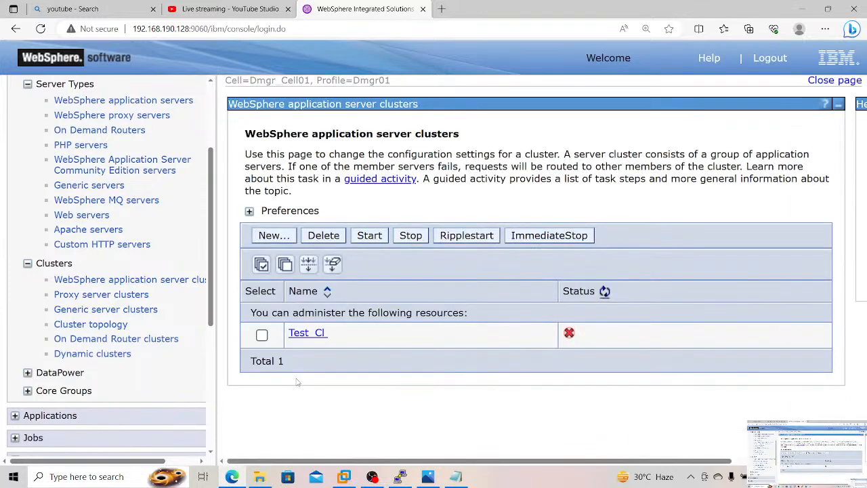
left_click(261, 335)
left_click(371, 241)
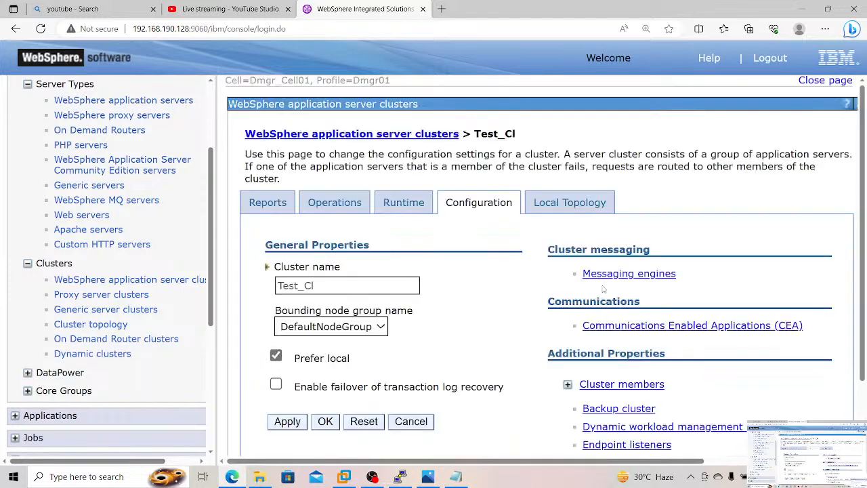
Step: Open the cluster members of Test_Cl, select all of them and start them
left_click(588, 384)
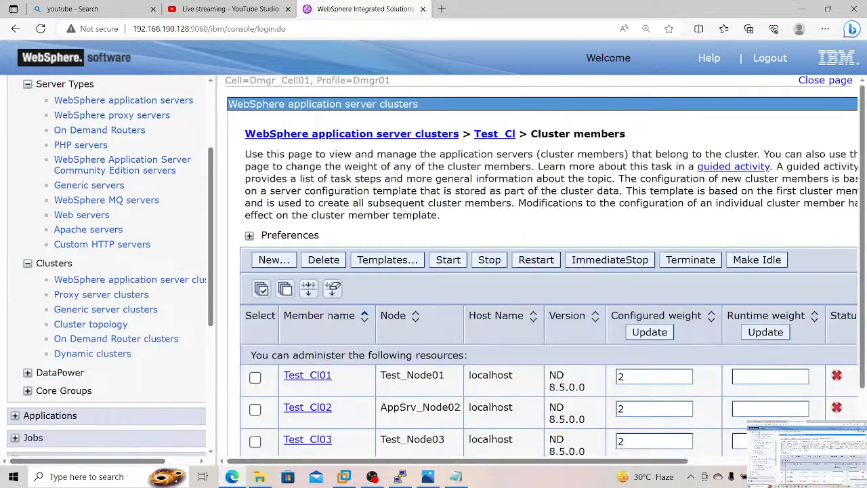
left_click(261, 290)
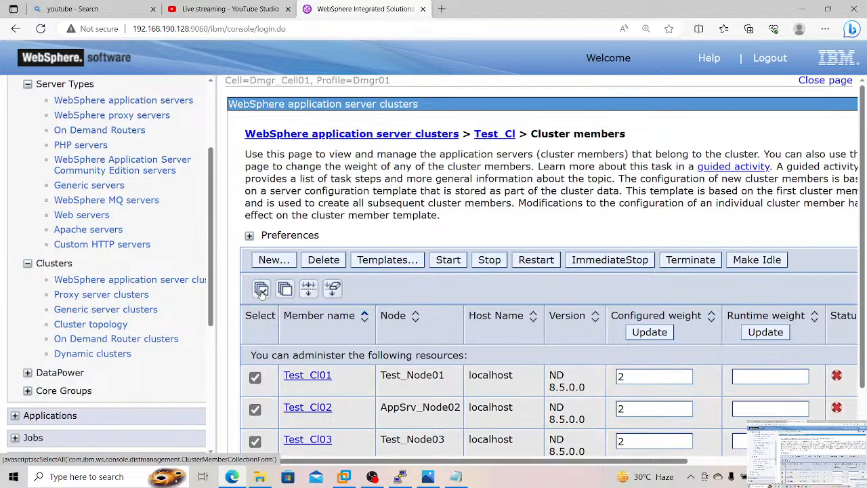
left_click(438, 264)
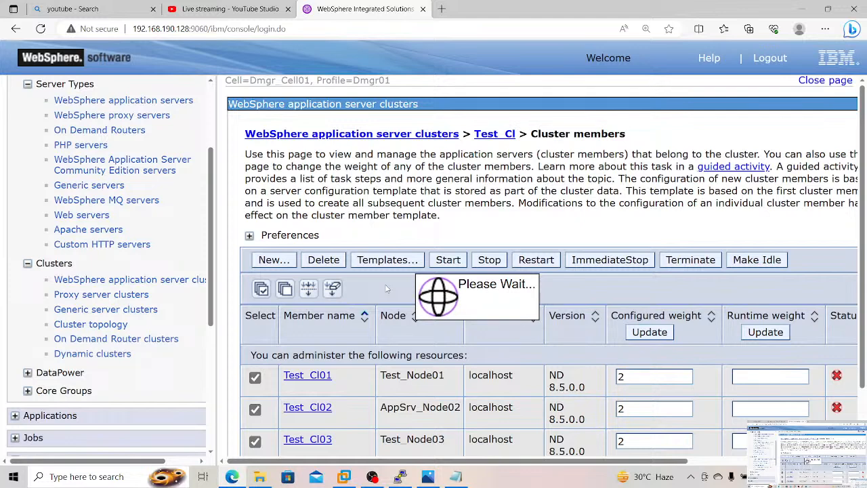
left_click(371, 476)
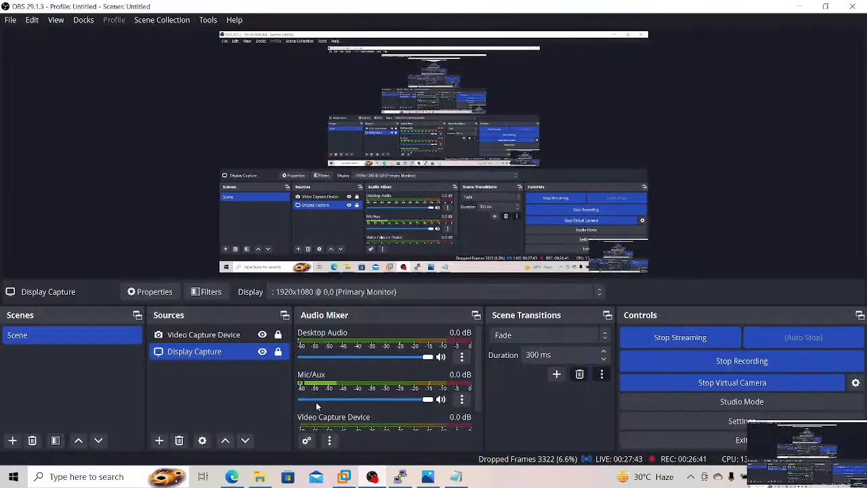
left_click(257, 335, "ctrl")
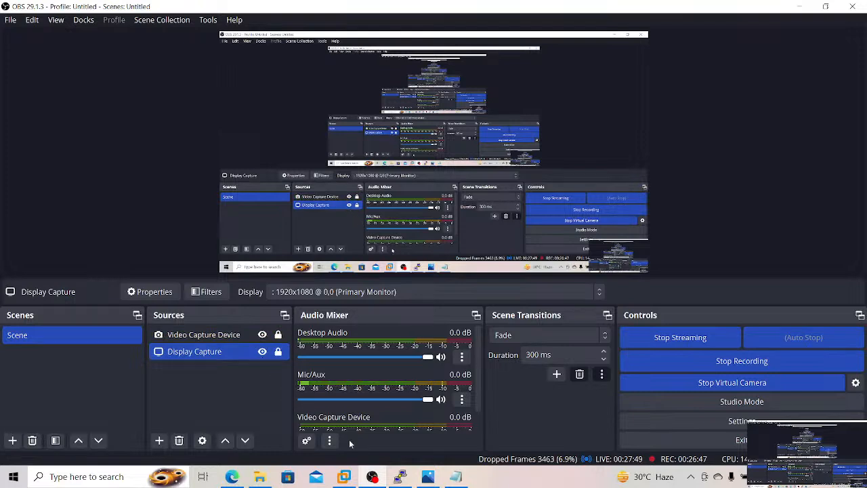
left_click(402, 477)
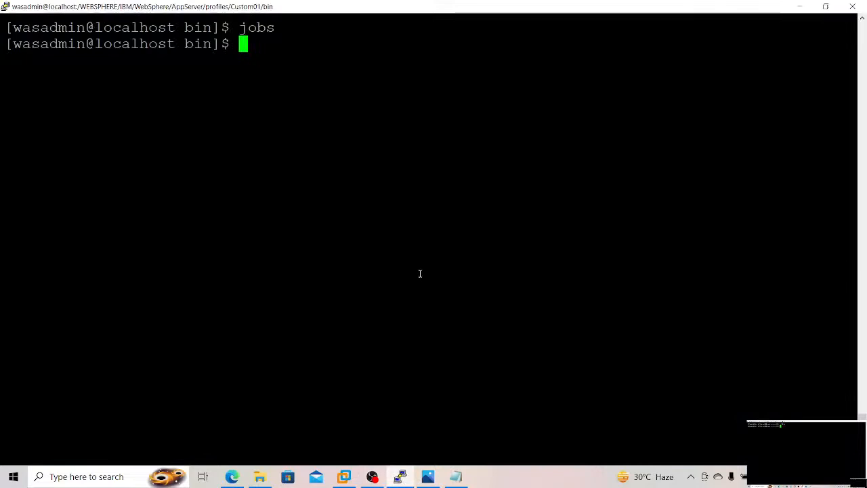
Step: Return to the WebSphere console, review the start messages for the members and open the cluster member Test_Cl01
left_click(232, 477)
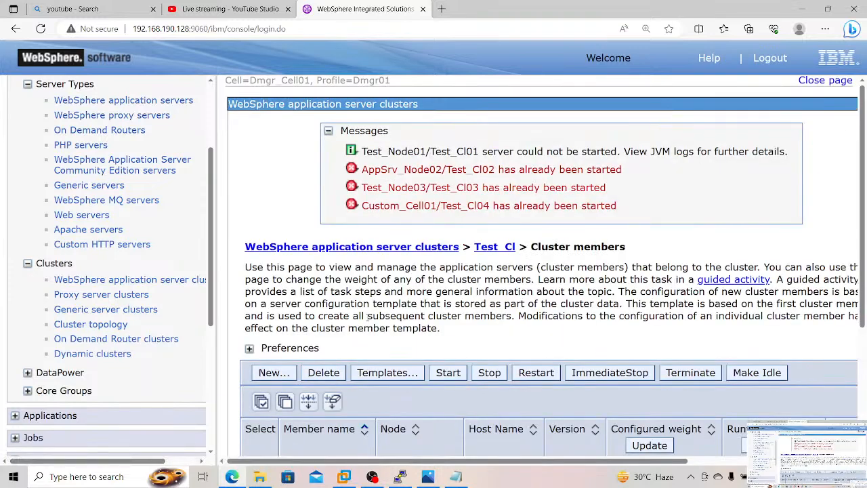
scroll(368, 320, "down", 5)
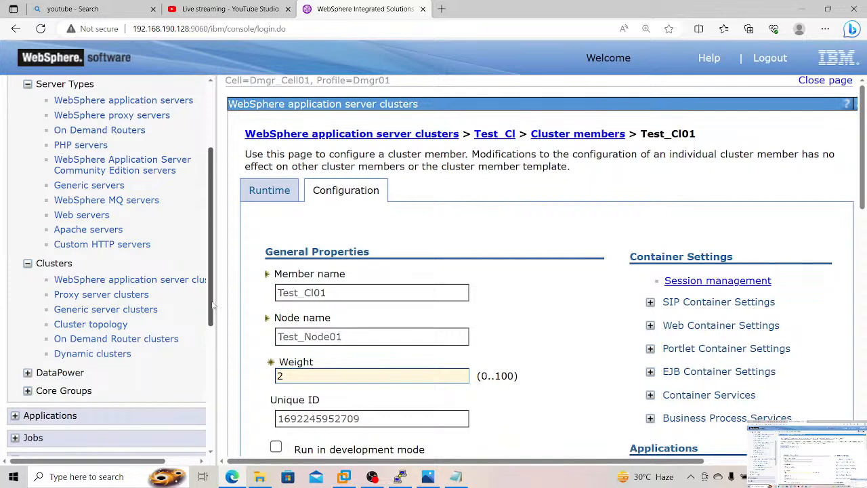
Step: Open the notes Application_Deployment using wsadmin Scripts and ApplicationDepoyment through Scripts from the WebSphere Personal Notes folder
left_click(259, 478)
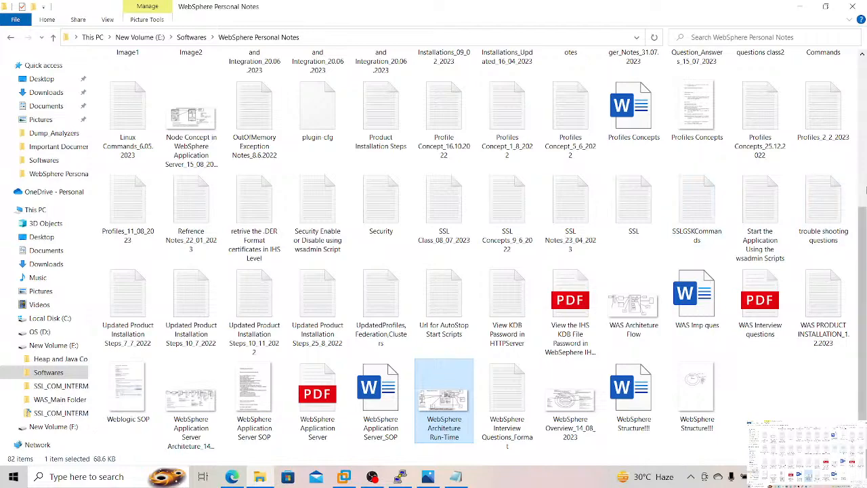
left_click_drag(863, 225, 865, 68)
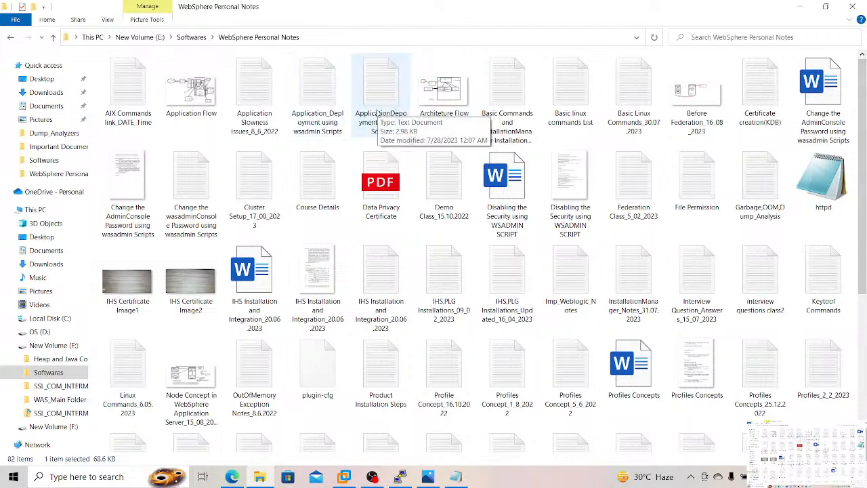
double_click(326, 112)
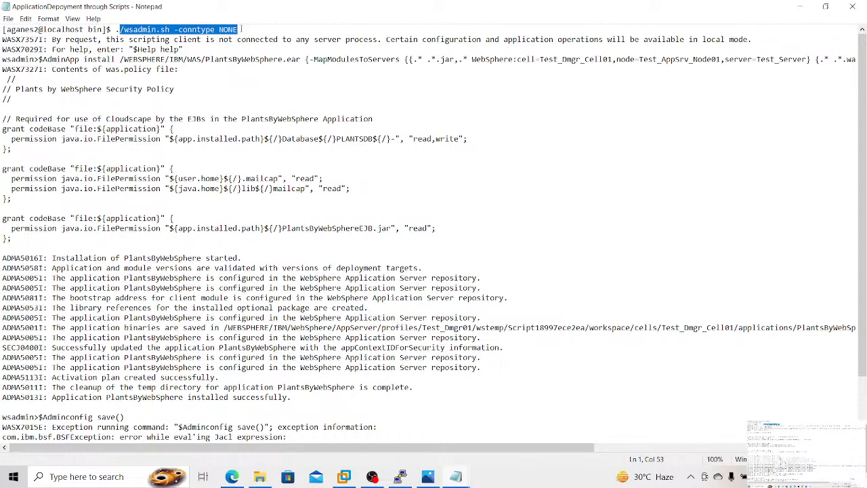
left_click(241, 29)
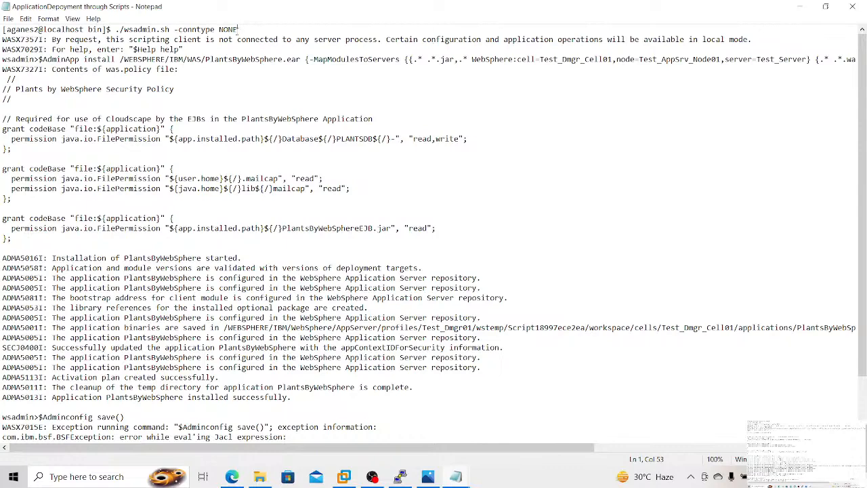
Step: Copy the command ./wsadmin.sh -conntype NONE from the deployment notes and switch to the terminal session
left_click_drag(115, 30, 245, 27)
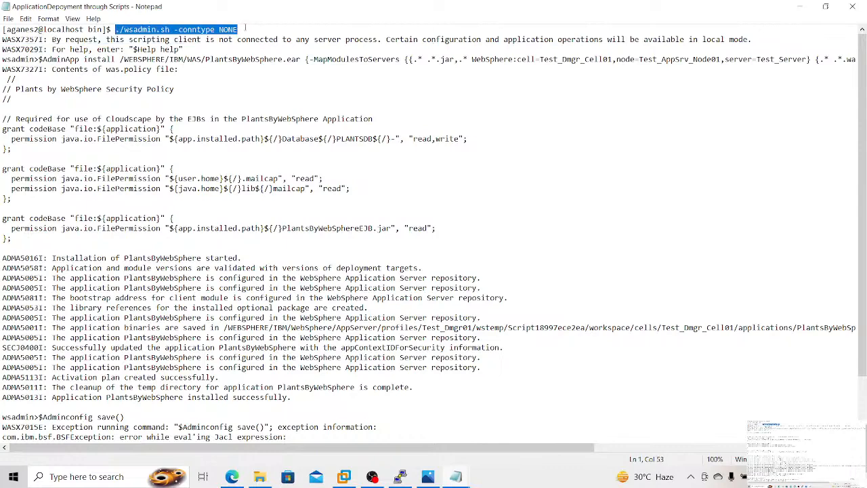
scroll(245, 28, "up", 3, "ctrl")
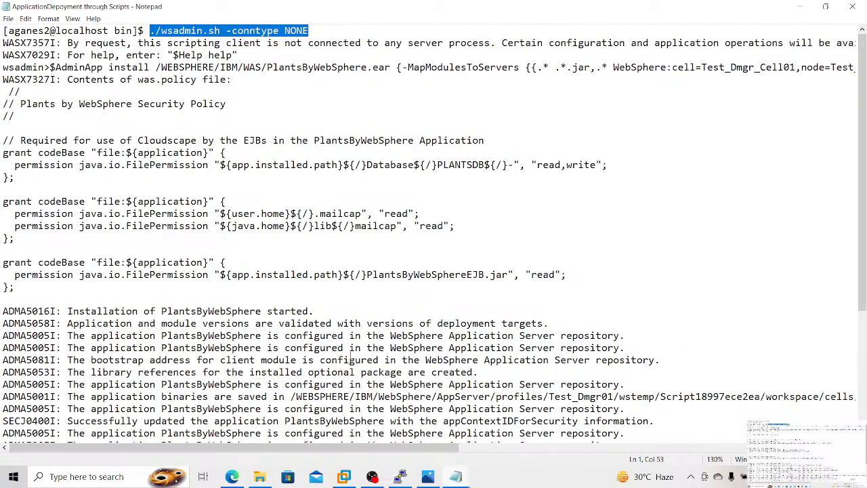
key("alt+Tab")
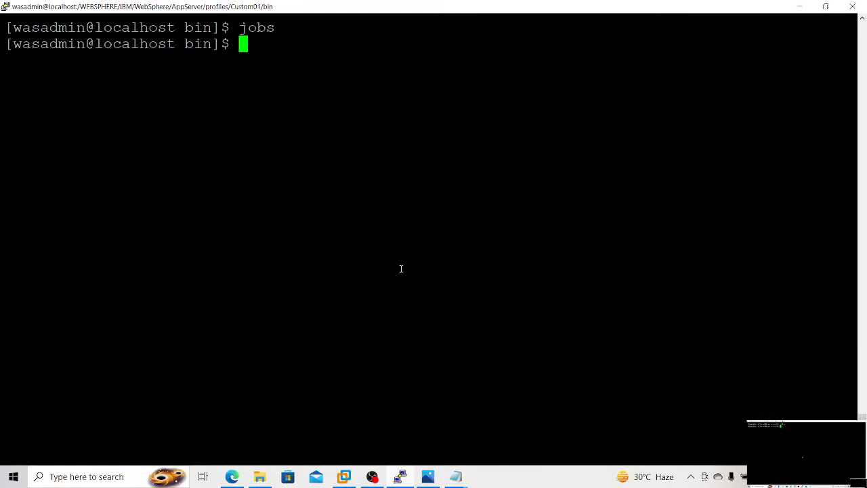
Step: Change to the directory /opt/IBM/softwares/WAS8.0/ and list its contents
type("cd /")
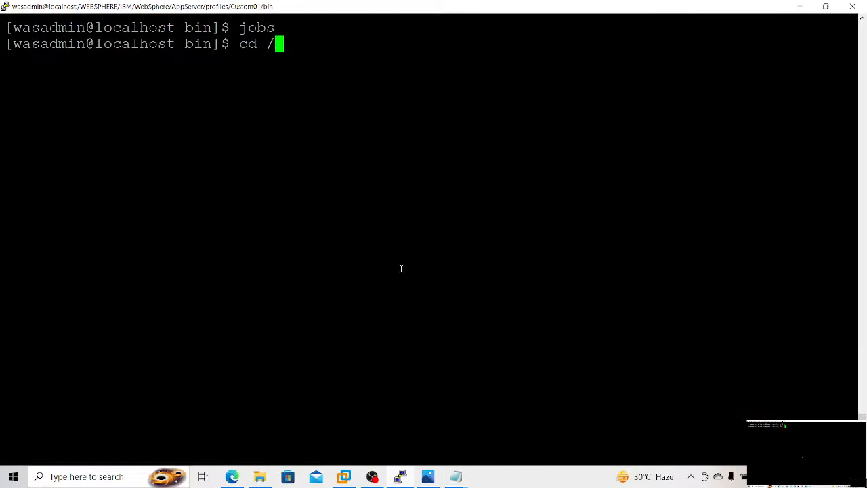
type("opt/I")
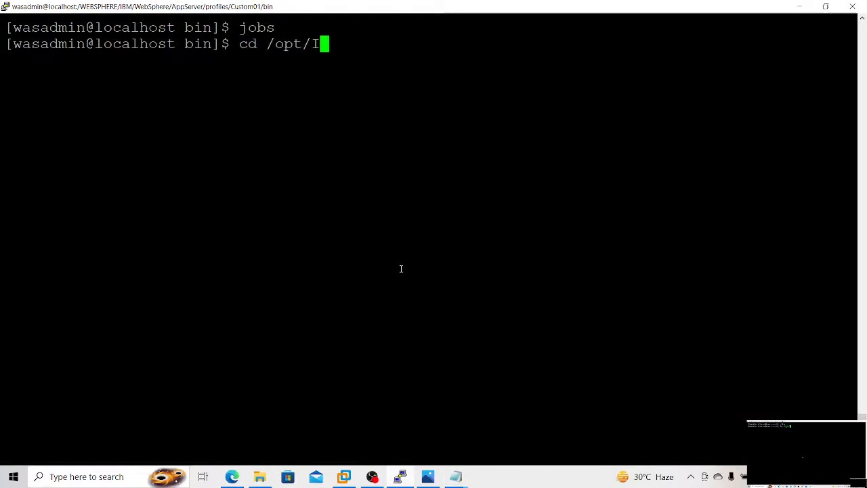
type("BM/s")
key("Tab")
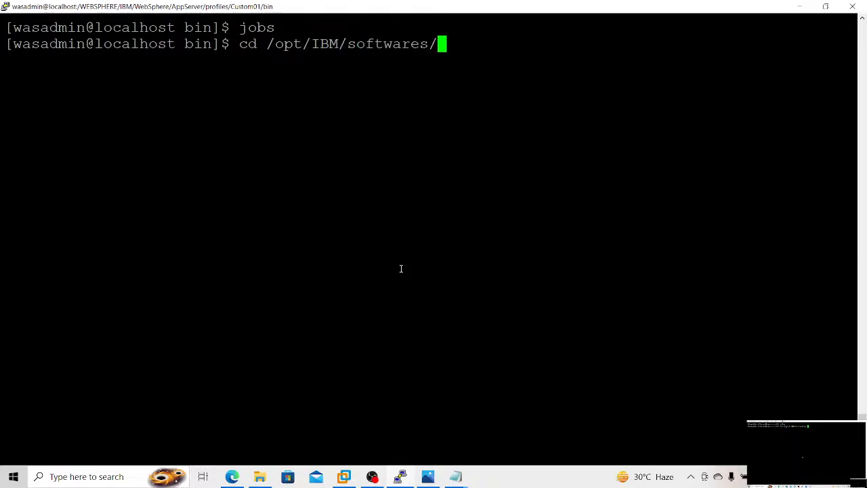
type("W")
key("Tab")
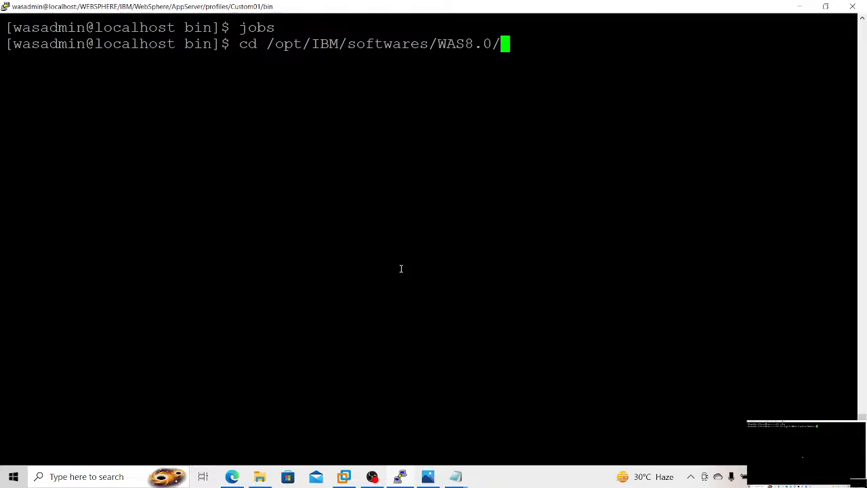
key("Return")
type("ls")
key("Return")
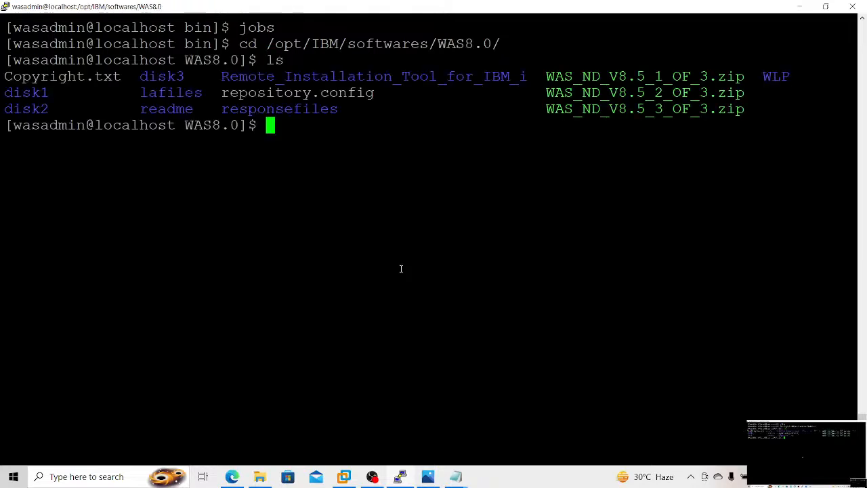
Step: Go up one level to the softwares directory and list its contents
type("cd .")
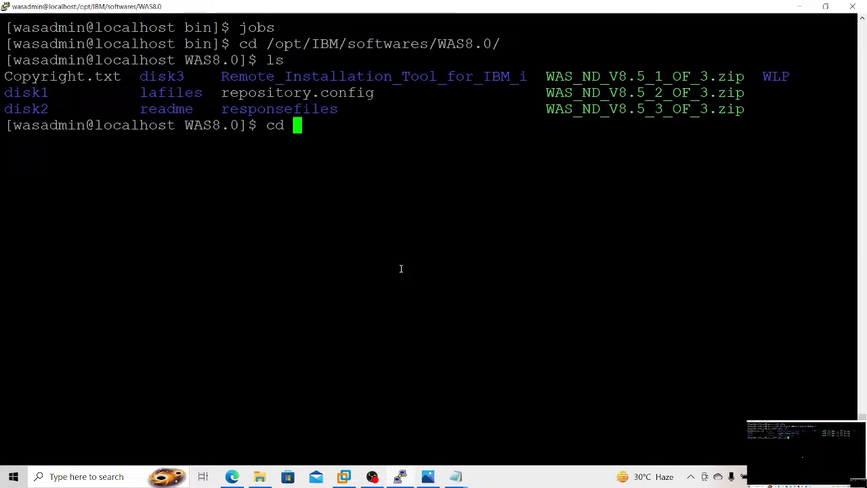
type("./")
key("Return")
type("ls")
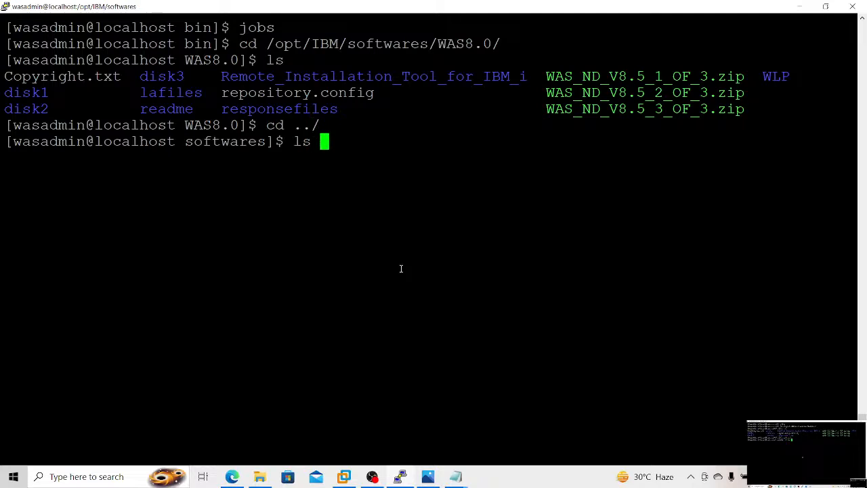
key("Return")
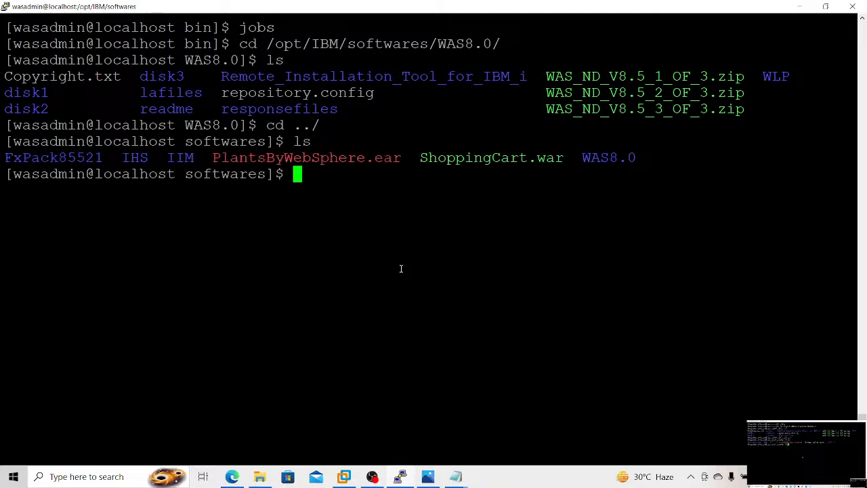
Step: Change to /WEBSPHERE/IBM/WebSphere/AppServer/profiles/Dmgr01/bin and run ./wsadmin.sh -conntype NONE from there
type("pw")
key("BackSpace")
key("BackSpace")
type("cd ")
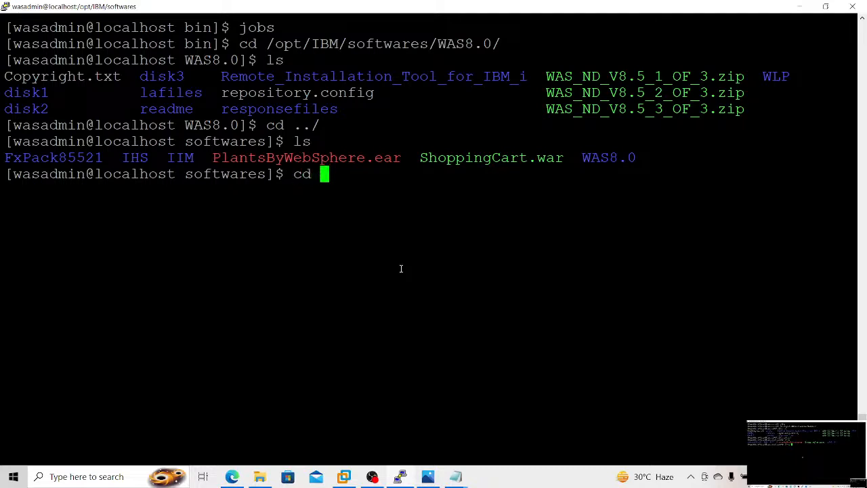
type("/WEBSPHERE/IBM/W")
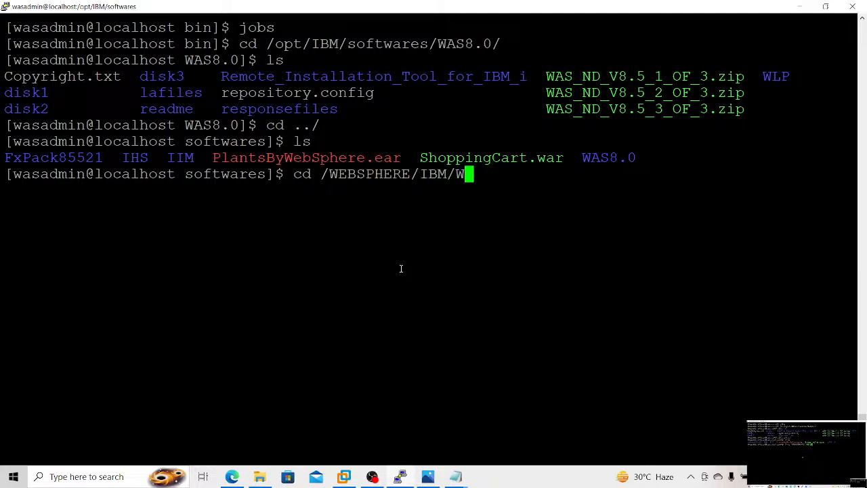
key("Tab")
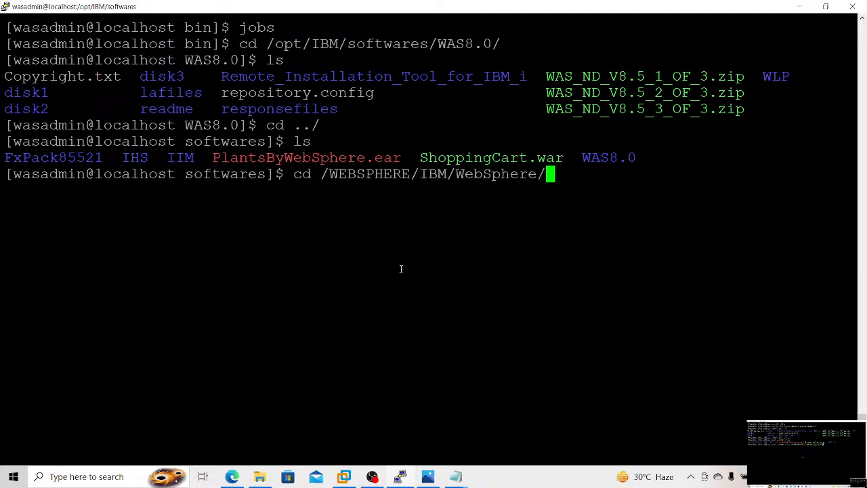
type("A")
key("Tab")
type("profi")
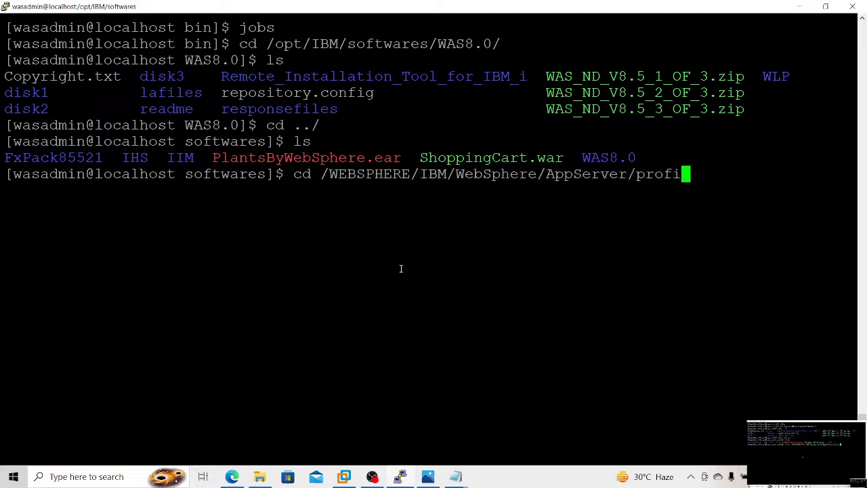
type("les/D")
key("Tab")
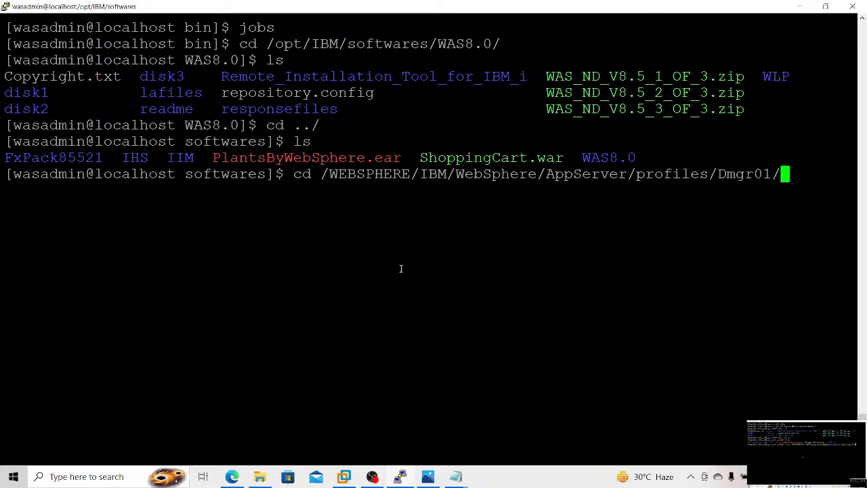
type("bin")
key("Return")
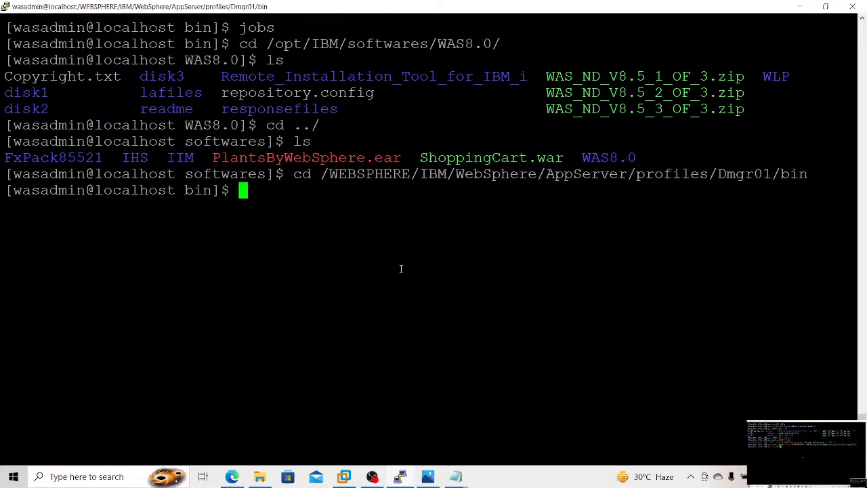
right_click(400, 268)
key("Return")
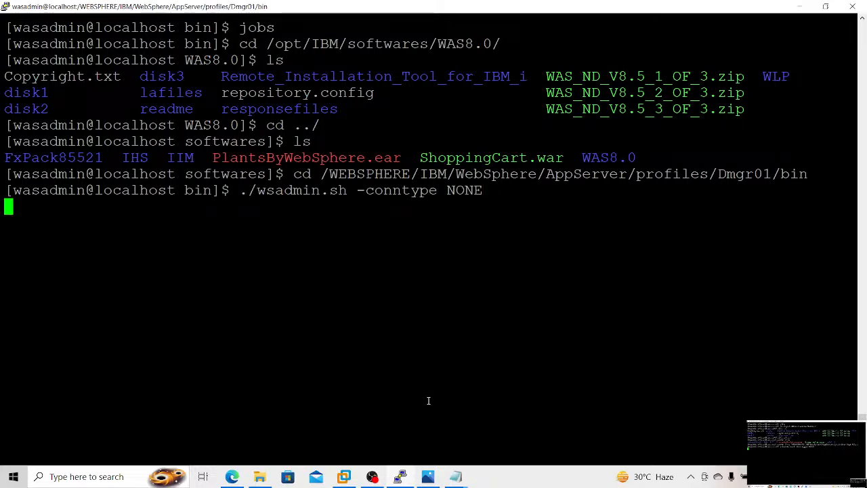
Step: Copy the full $AdminApp install command for PlantsByWebSphere.ear from the "ApplicationDepoyment through Scripts" notes
left_click(455, 476)
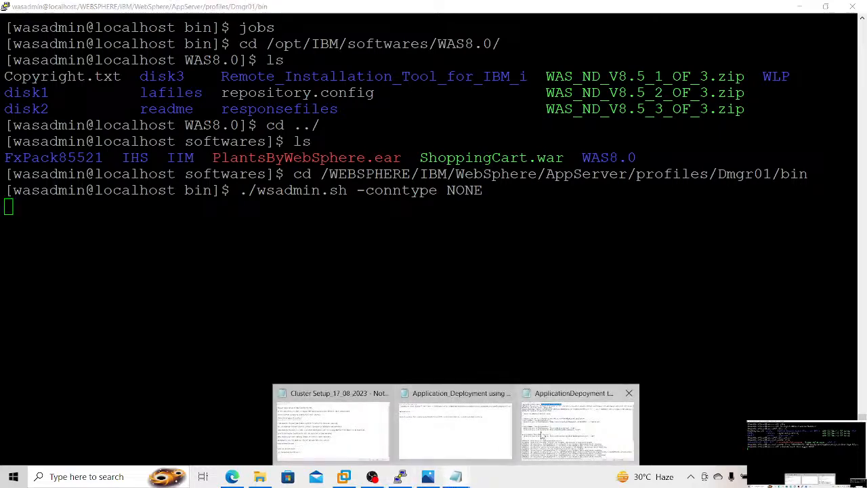
left_click(542, 433)
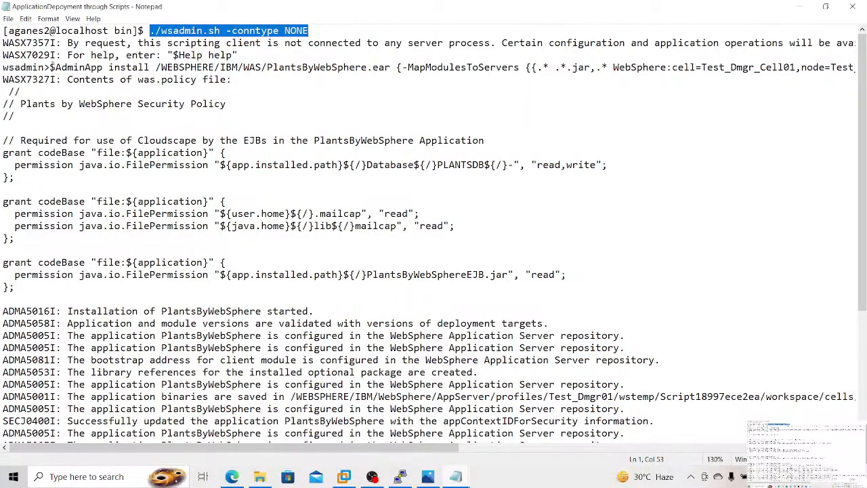
left_click_drag(49, 67, 850, 67)
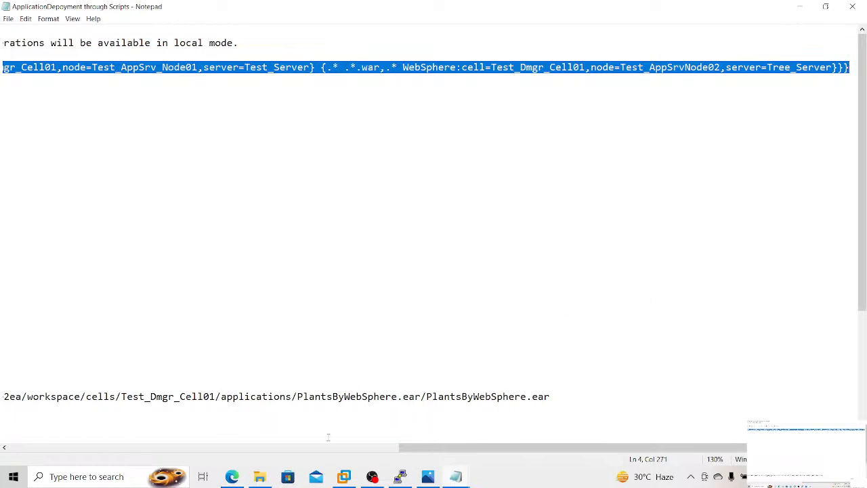
Step: Display the WebSphere application servers list in the admin console, then check the wsadmin session in the terminal
left_click(237, 478)
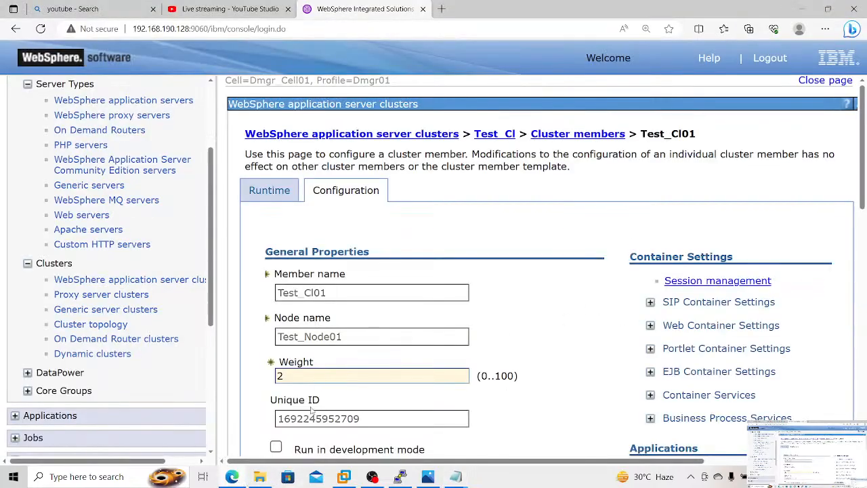
scroll(214, 192, "up", 1)
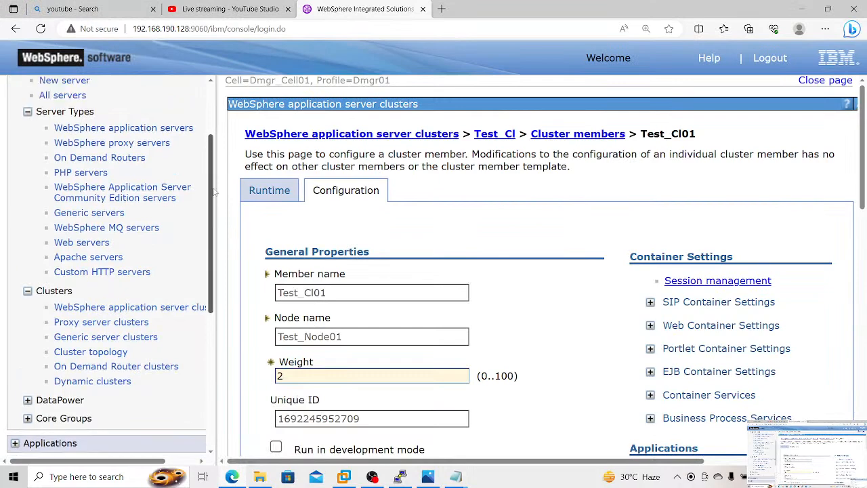
scroll(214, 192, "up", 3)
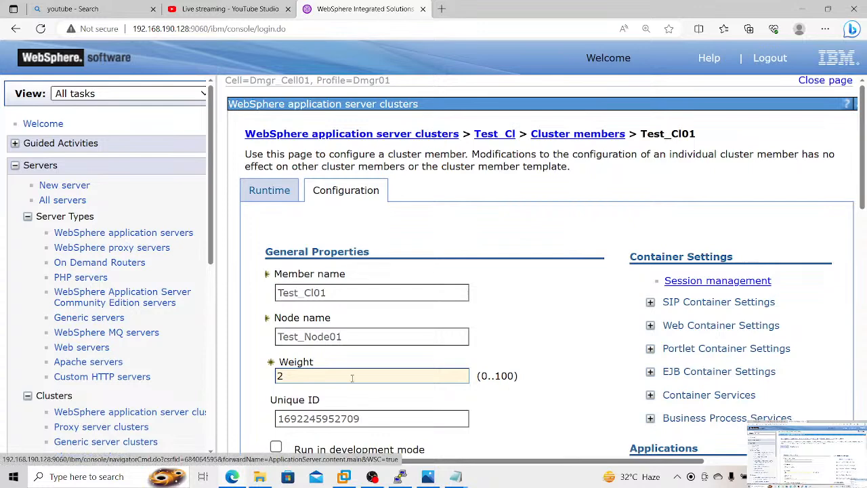
left_click(402, 477)
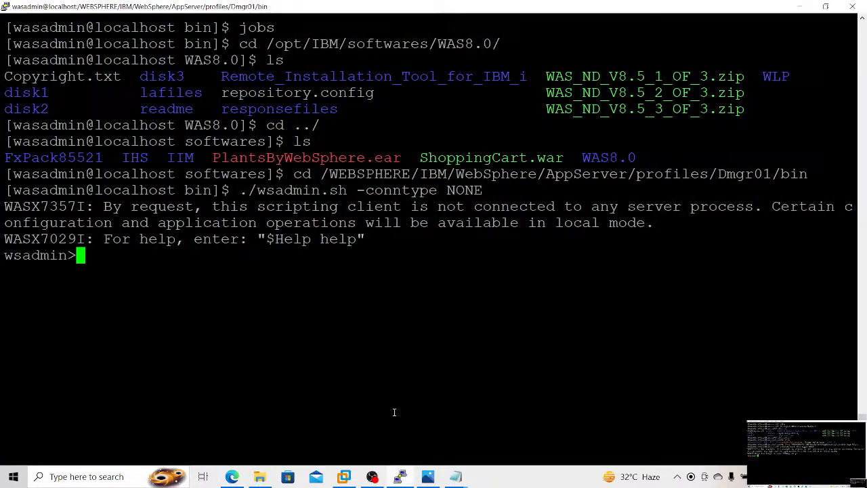
Step: Close the "Application_Deployment using wsadmin Scripts" notes and paste the copied install command into a new blank text document
left_click(452, 480)
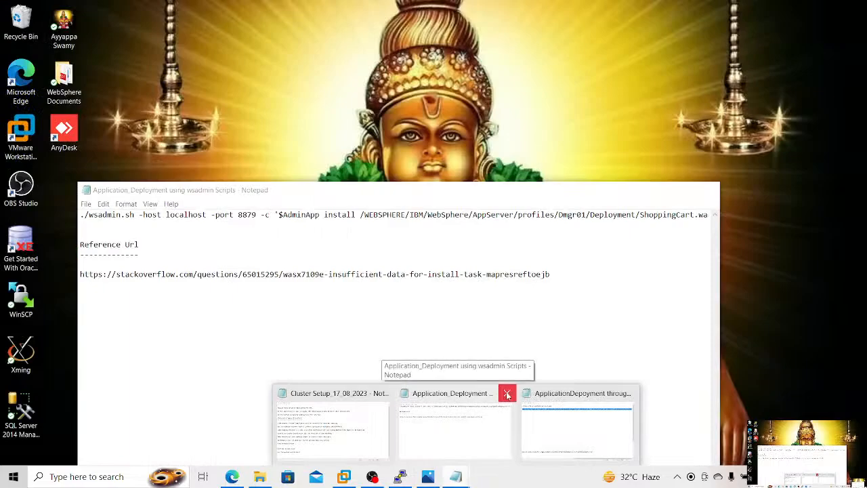
left_click(506, 395)
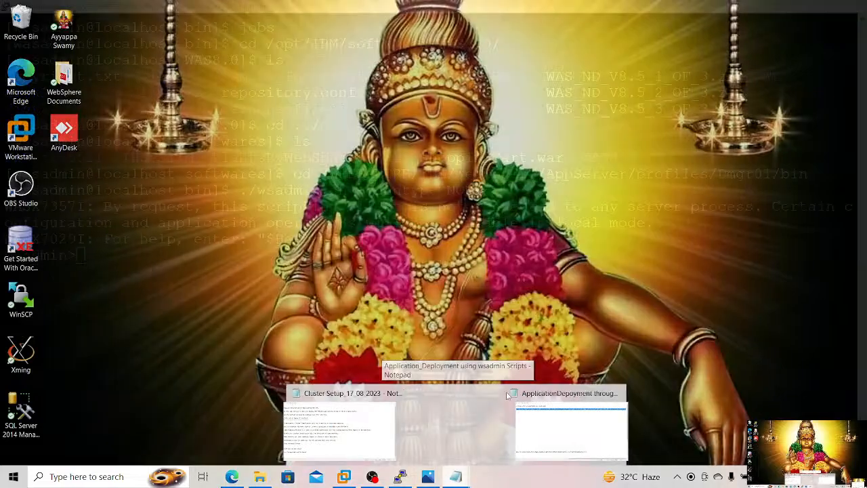
left_click(518, 415)
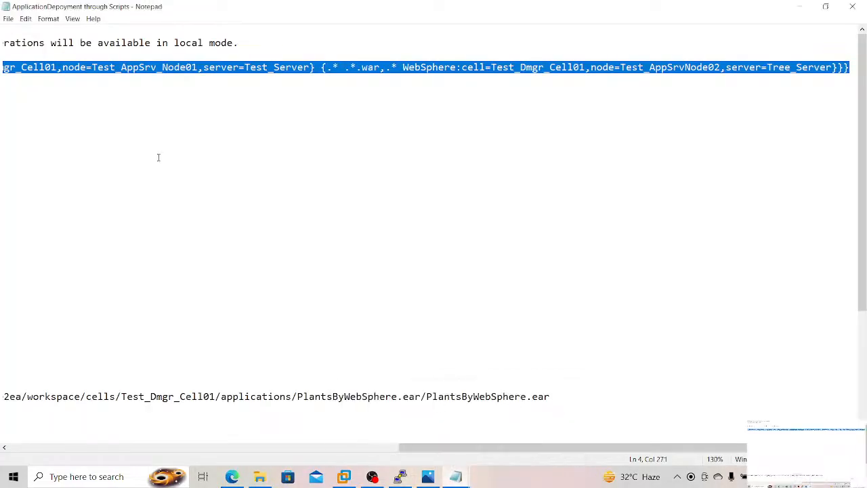
left_click(9, 18)
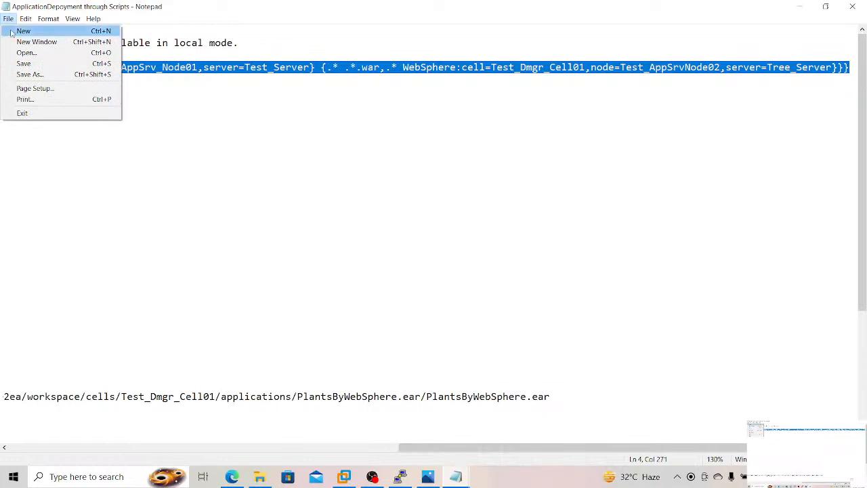
left_click(11, 33)
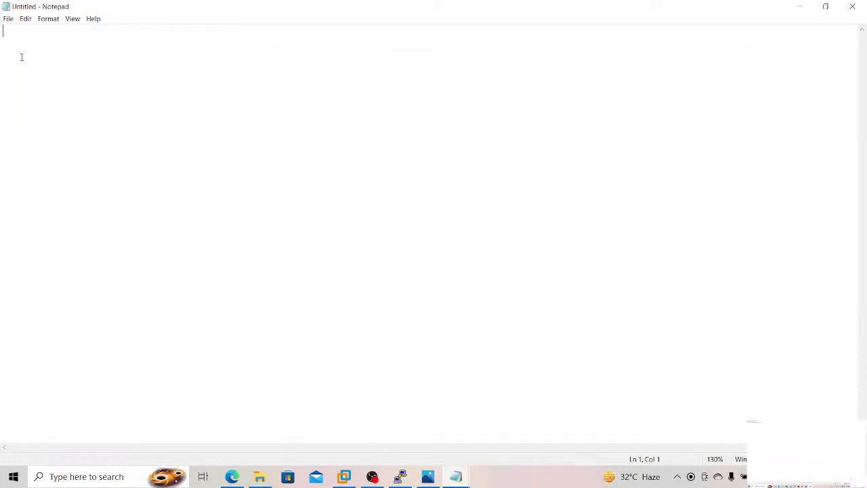
key("ctrl+v")
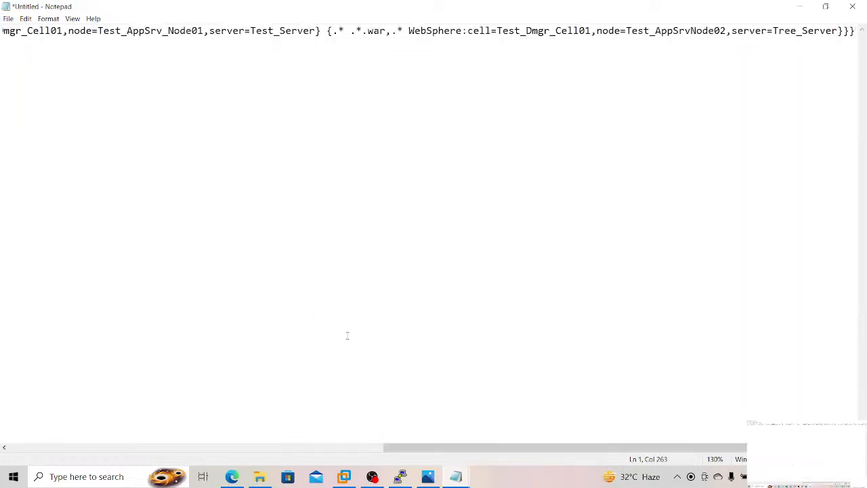
Step: Copy the node name Test_Node01 of Test_Server from the application servers list and return to the draft command
left_click_drag(401, 448, 309, 449)
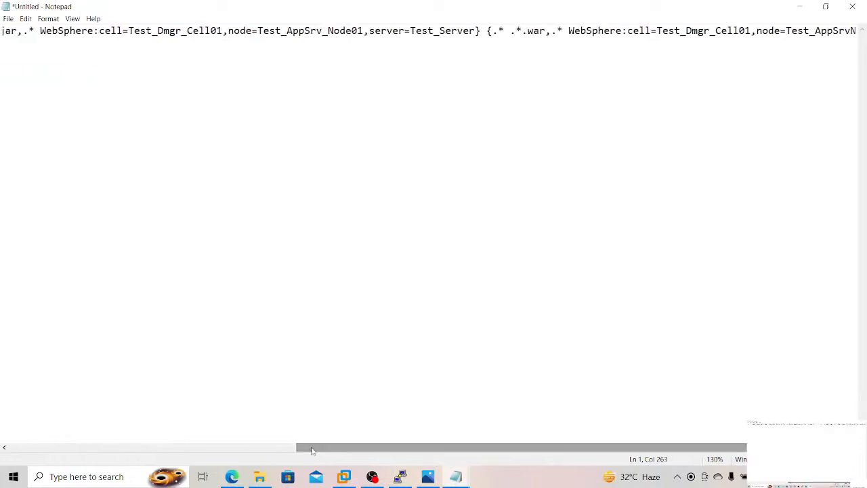
left_click(232, 477)
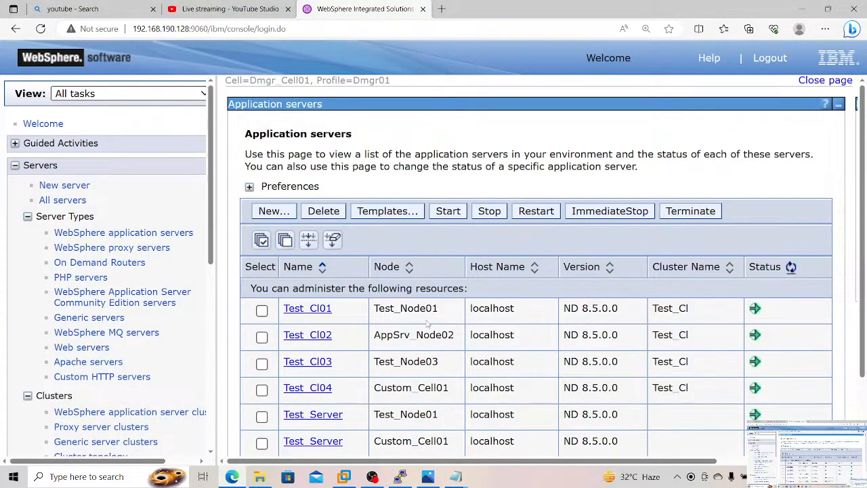
left_click_drag(442, 312, 383, 310)
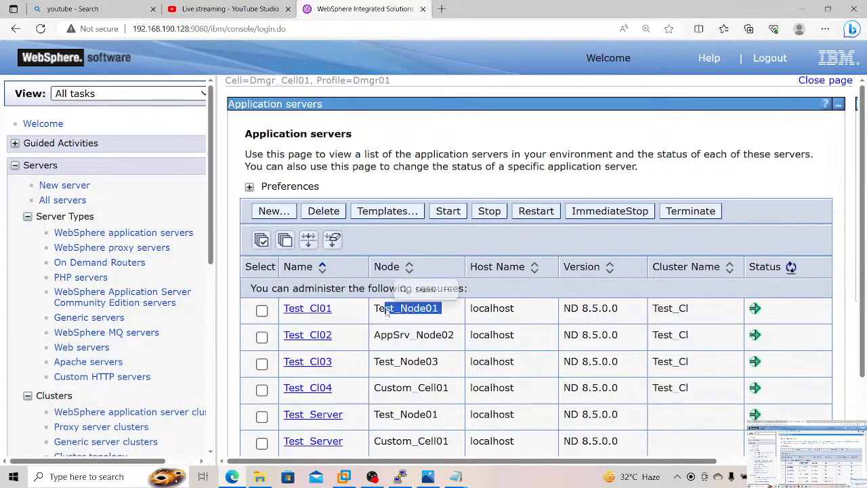
left_click(445, 419)
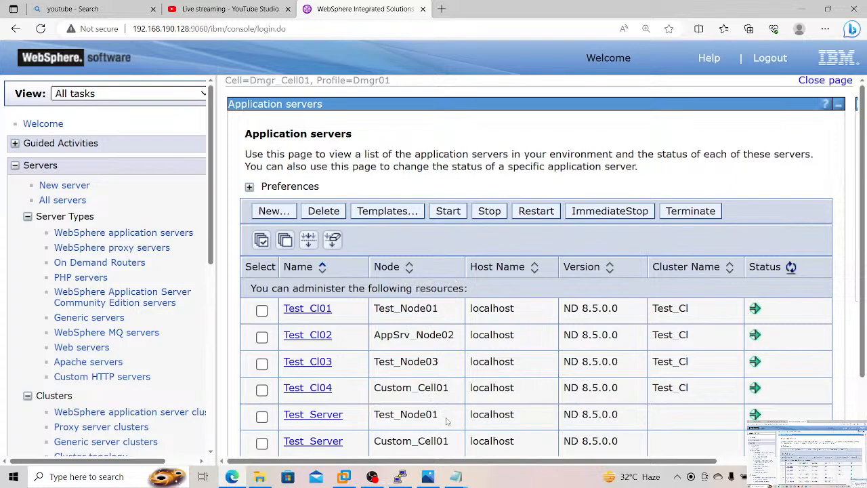
scroll(446, 421, "down", 1)
scroll(446, 421, "down", 1)
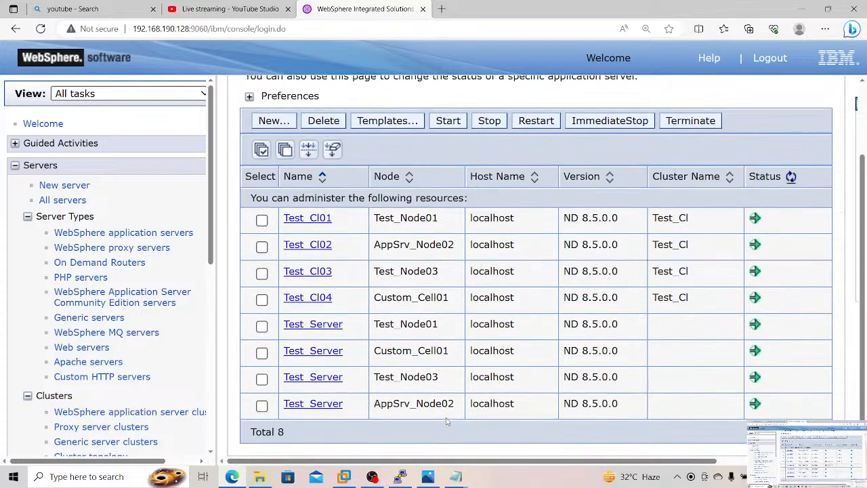
left_click_drag(444, 325, 374, 323)
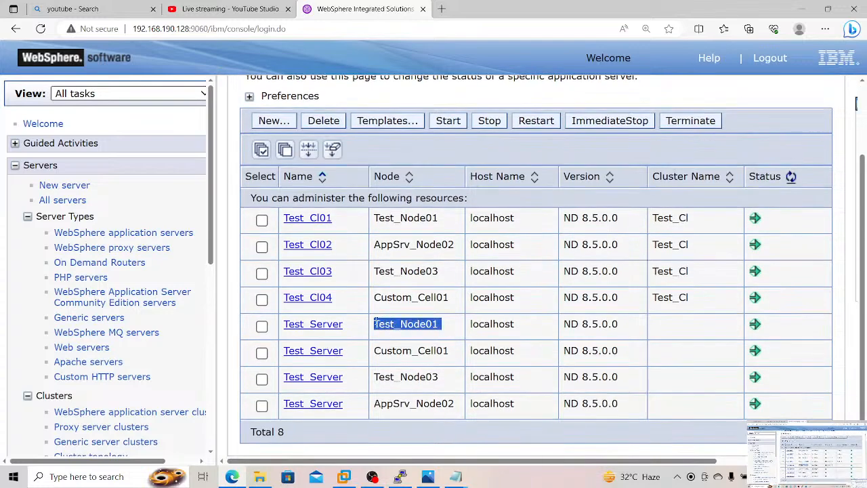
key("ctrl+c")
key("alt+Tab")
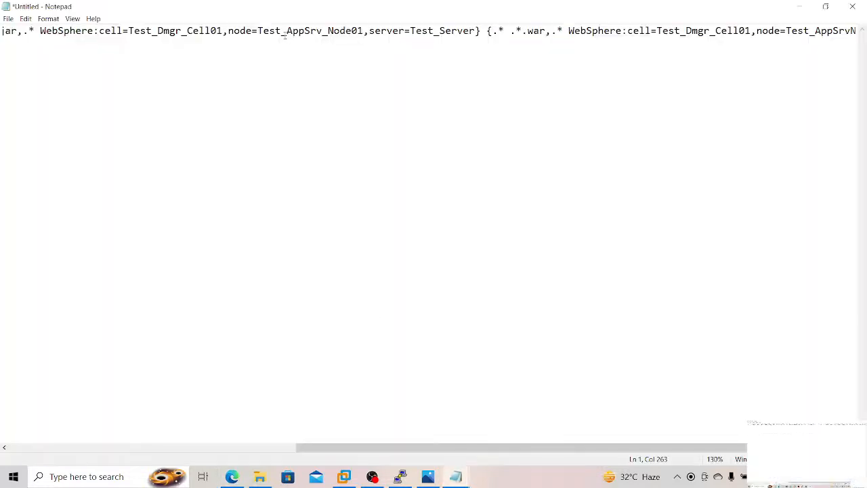
Step: Replace the node name in the .jar mapping of the draft command with Test_Node01
left_click_drag(262, 30, 364, 30)
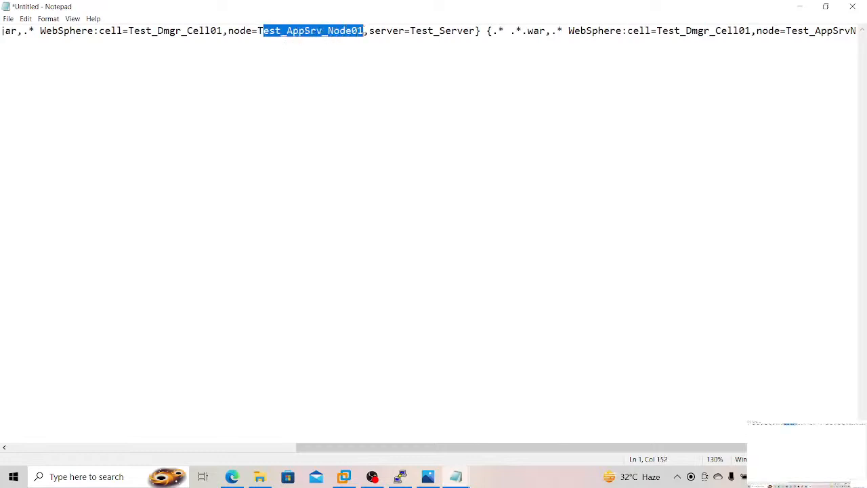
key("ctrl+v")
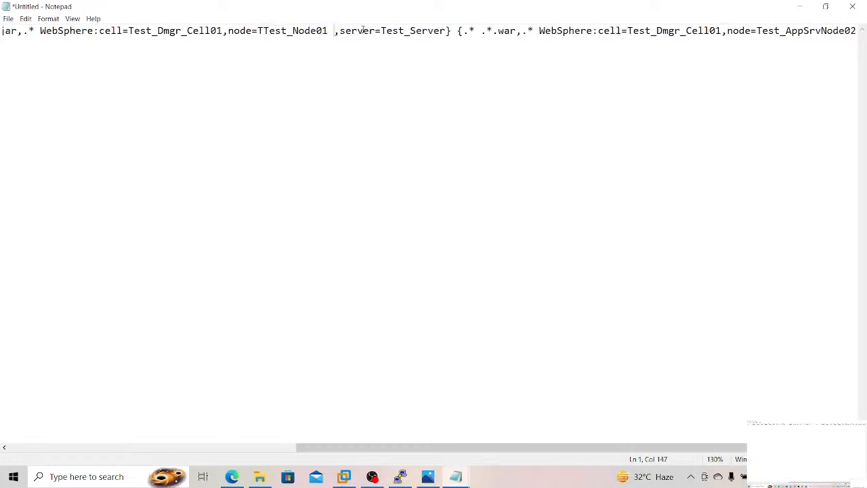
left_click(264, 30)
key("BackSpace")
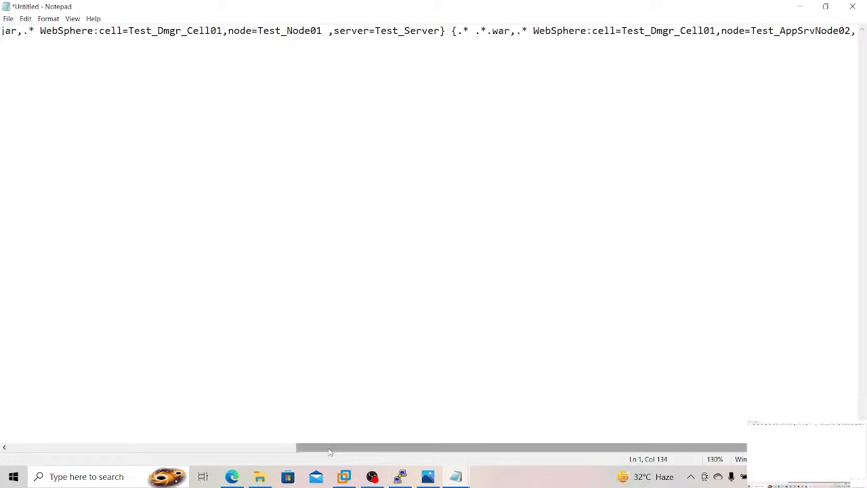
Step: Change the cell name in the .war mapping of the draft command to Dmgr_Cell01
left_click_drag(330, 451, 444, 439)
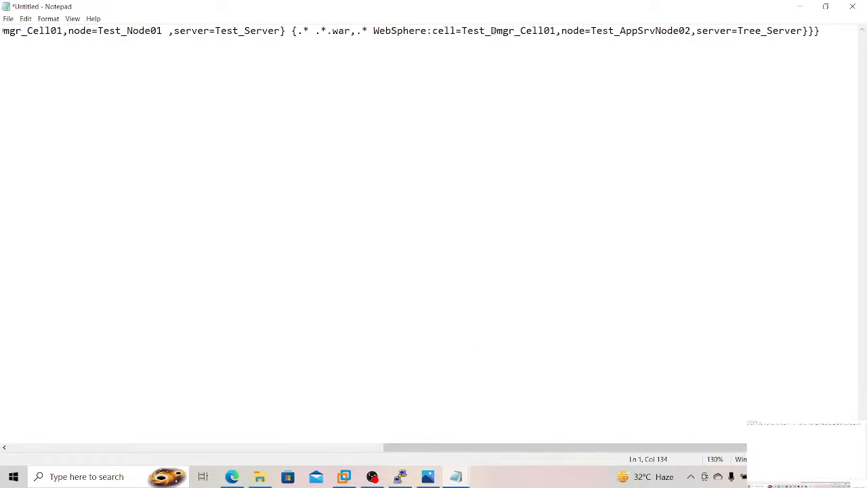
left_click(487, 31)
key("Delete")
key("BackSpace")
key("BackSpace")
key("BackSpace")
key("BackSpace")
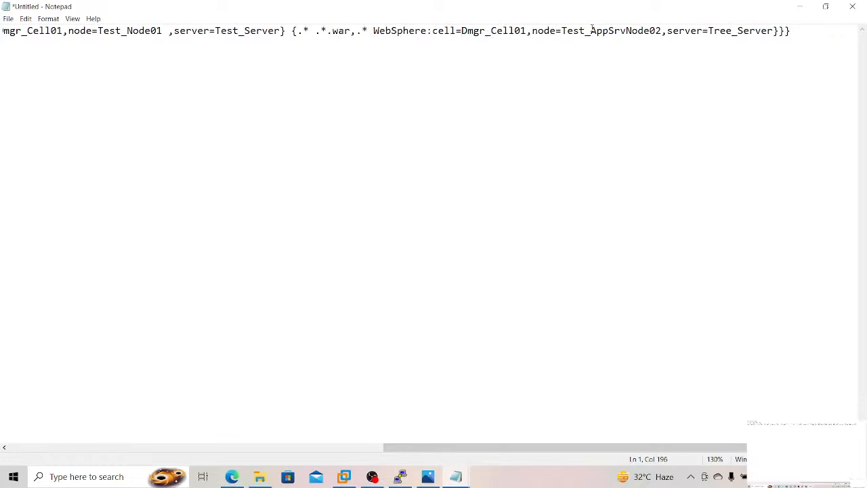
Step: Replace the node name in the .war mapping with AppSrv_Node02, copied from the application servers list
key("alt+Tab")
key("alt")
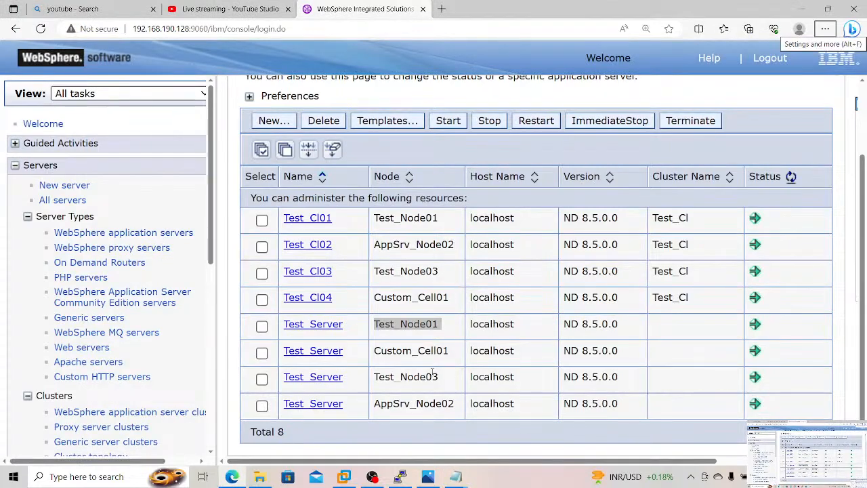
key("Escape")
left_click_drag(457, 403, 375, 406)
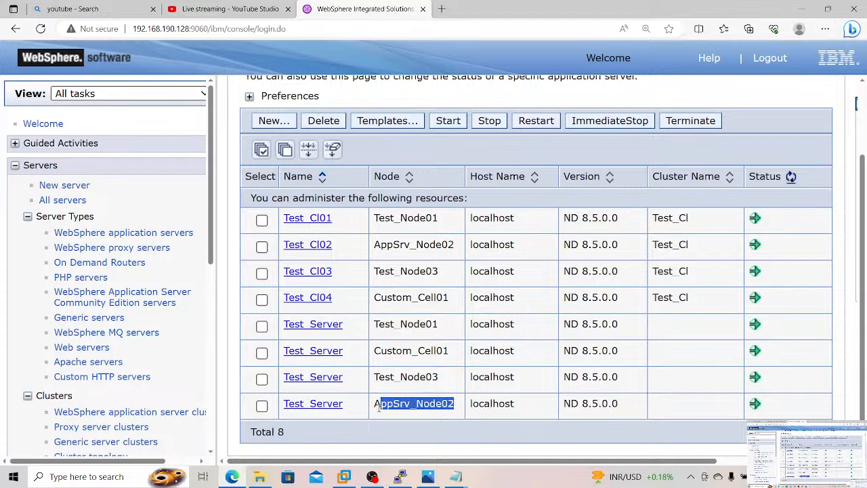
key("alt+Tab")
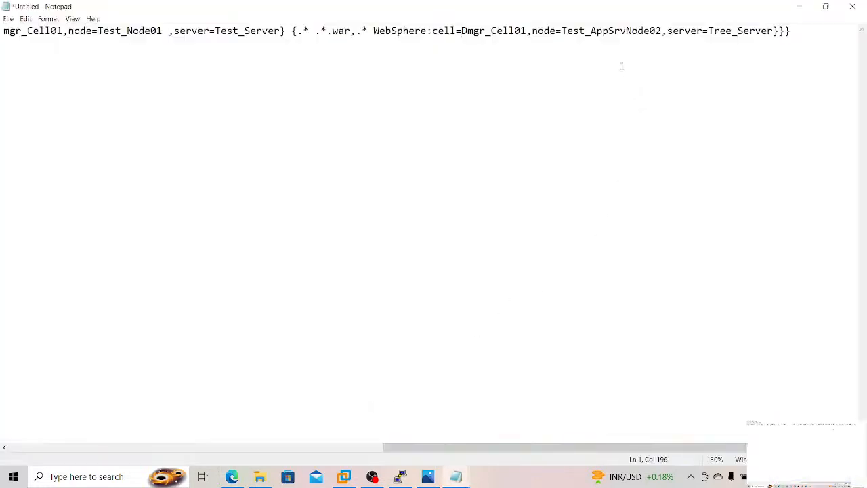
left_click_drag(562, 31, 661, 31)
key("BackSpace")
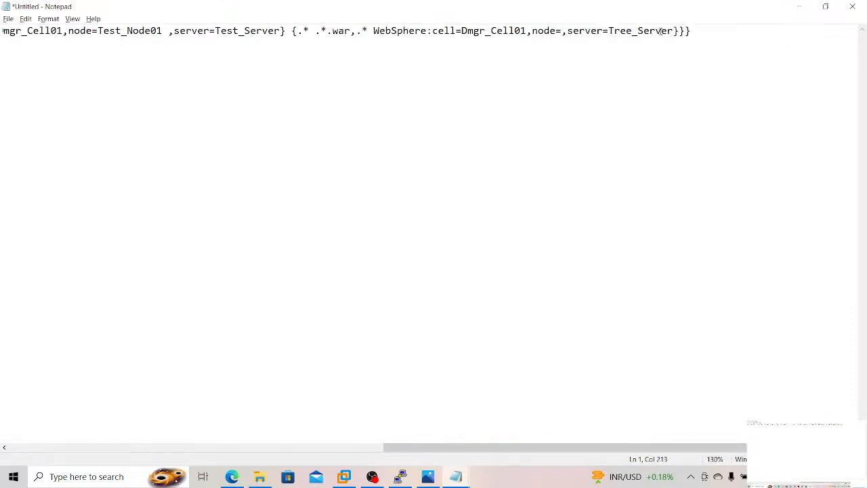
key("ctrl+v")
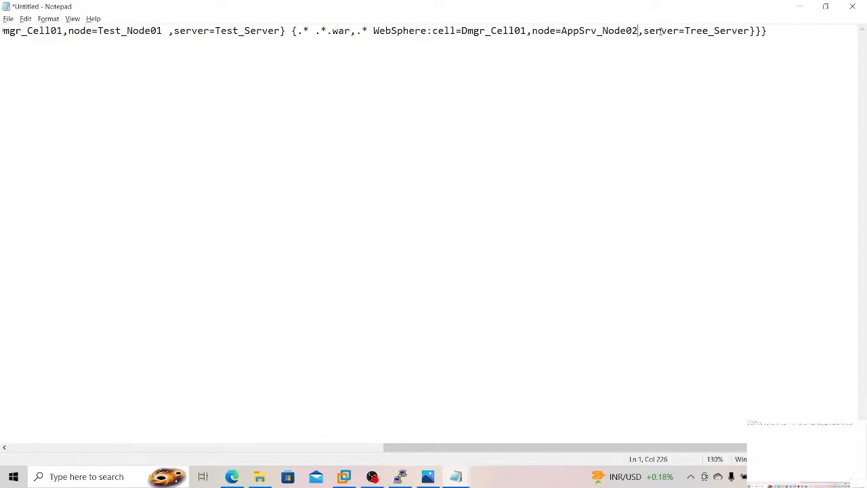
Step: Set the EAR path in the command to /opt/IBM/softwares/PlantsByWebSphere.ear and the .war mapping's server to Test_Server
left_click_drag(490, 447, 44, 429)
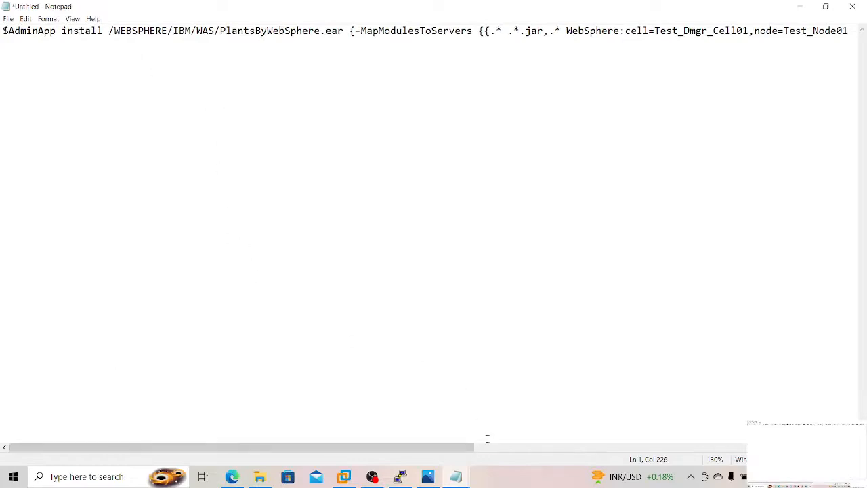
left_click(400, 476)
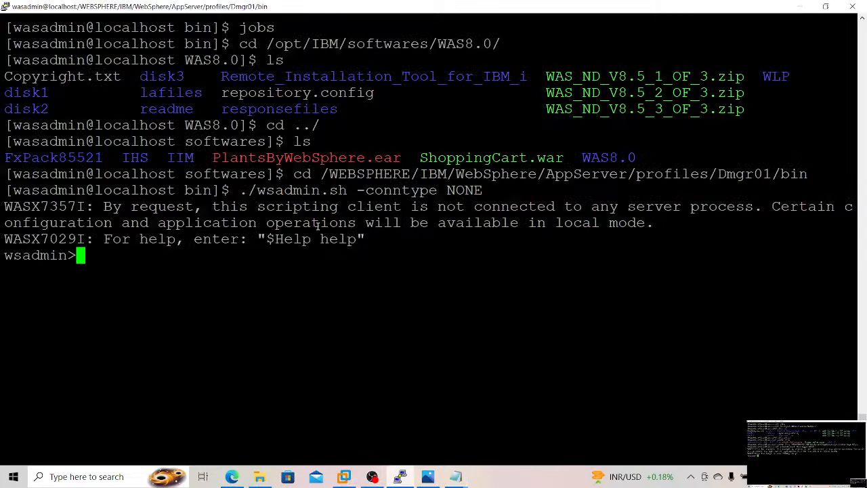
double_click(403, 45)
key("alt+Tab")
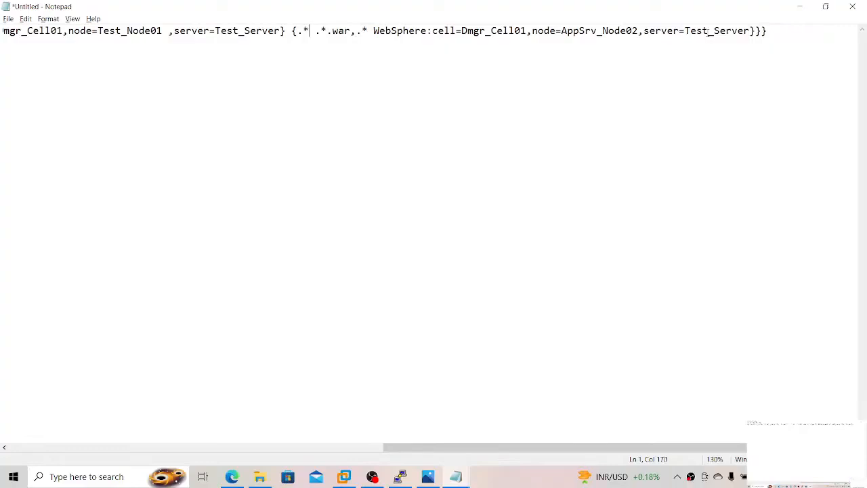
key("Left")
Step: Copy the whole edited $AdminApp install command, paste it at the wsadmin prompt in the terminal and run it
key("ctrl+a")
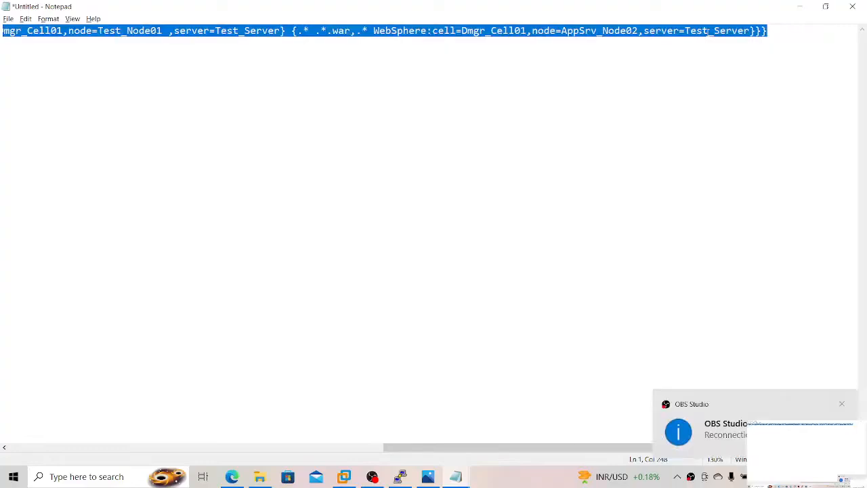
left_click(401, 477)
right_click(452, 407)
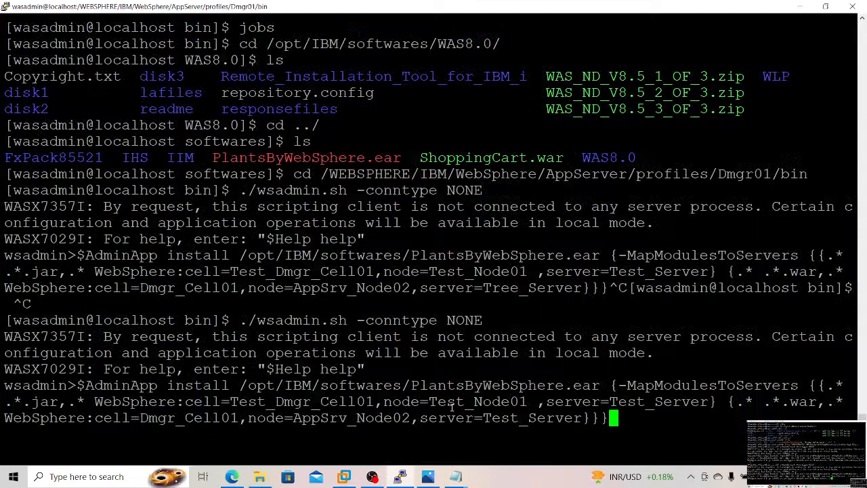
key("Return")
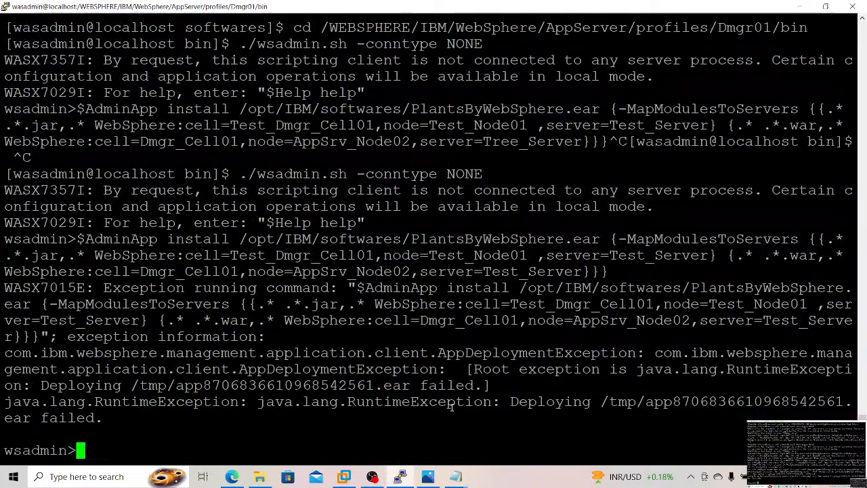
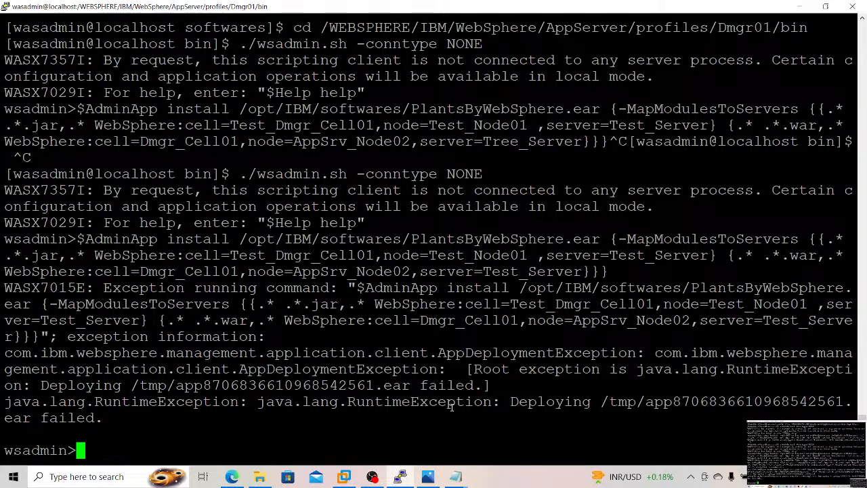
Step: Leave the wsadmin session and switch to the root user with su -, entering the root password
key("ctrl+c")
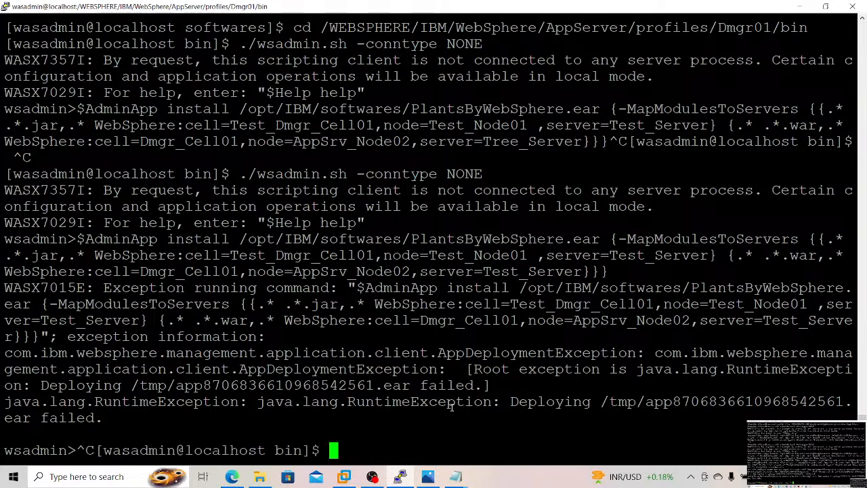
type("su -")
key("Return")
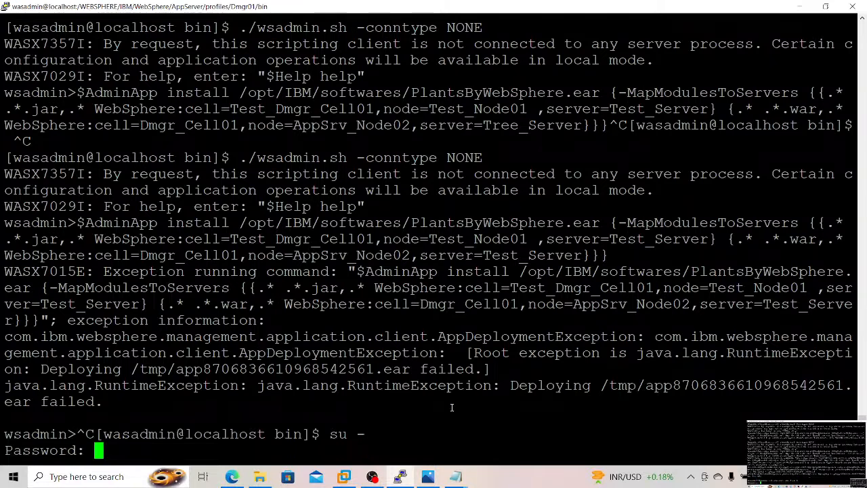
key("Return")
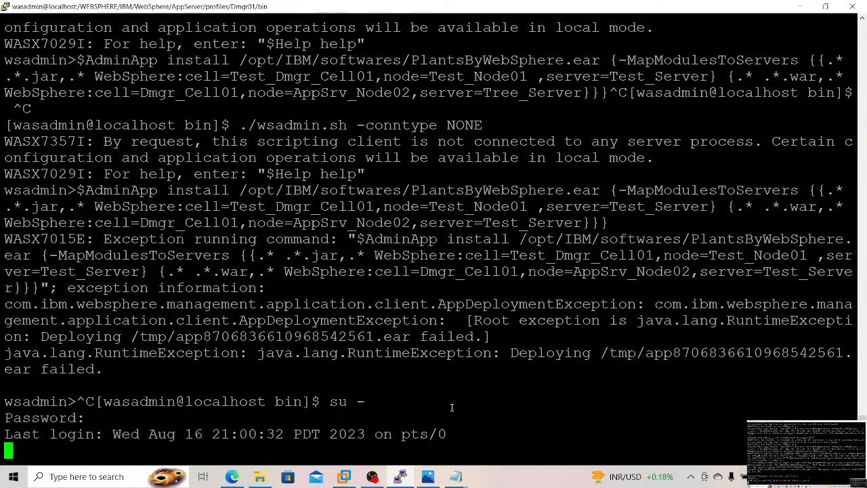
Step: Change to the directory /WEBSPHERE/IBM/WebSphere/AppServer/profiles/Dmgr01/bin as root
type("cd /")
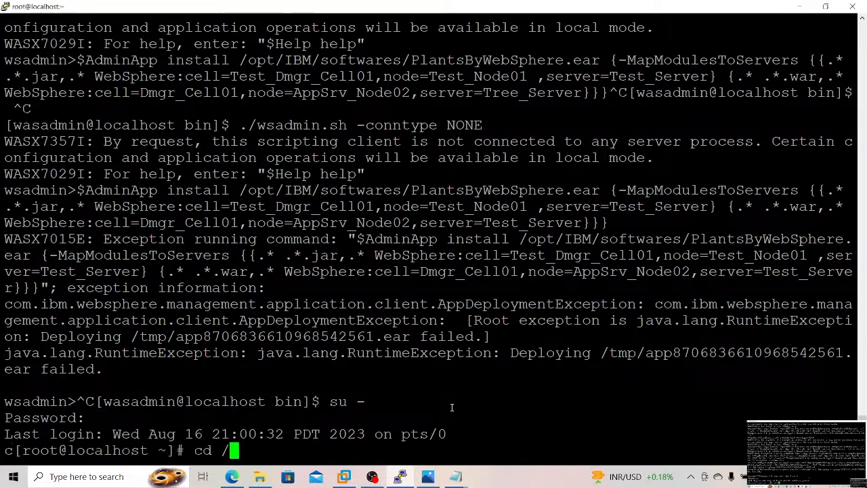
type("WEBSPHERE/IBM/W")
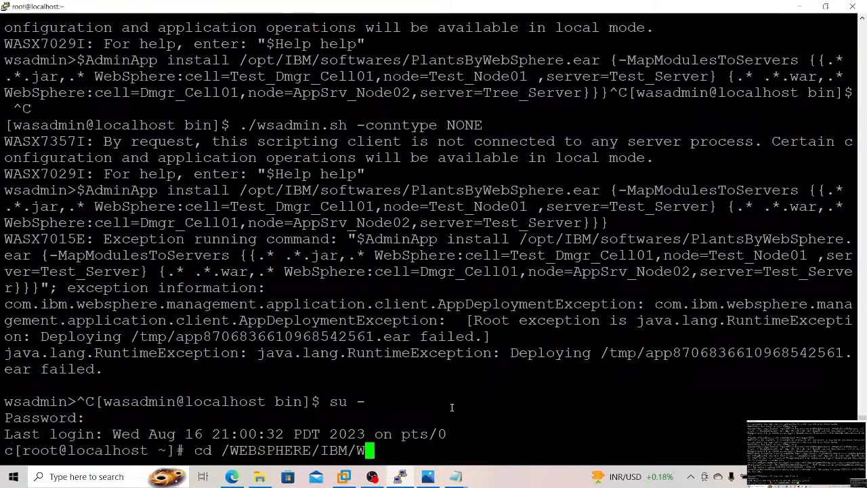
key("Tab")
type("A")
key("Tab")
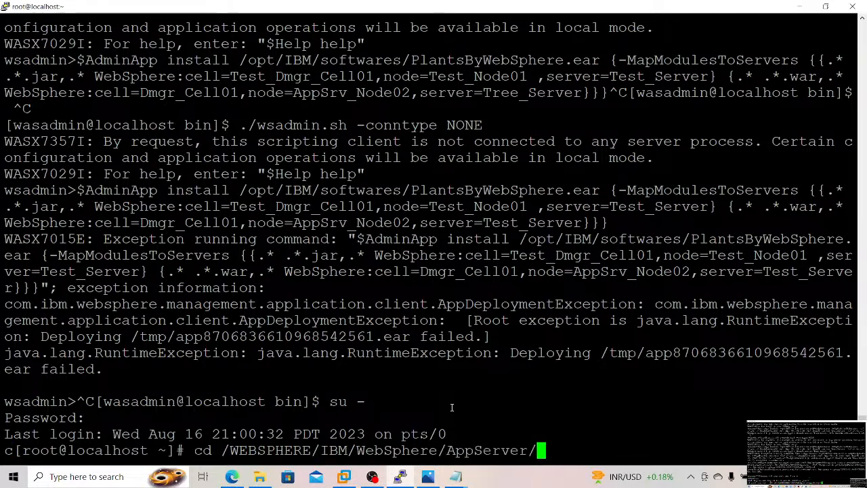
type("profiles/bin")
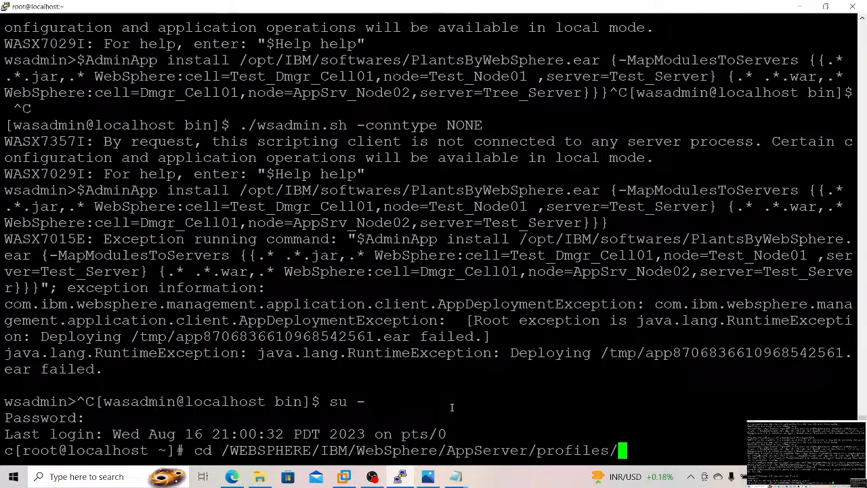
key("BackSpace")
key("BackSpace")
key("BackSpace")
type("D")
key("Tab")
type("bin")
key("Return")
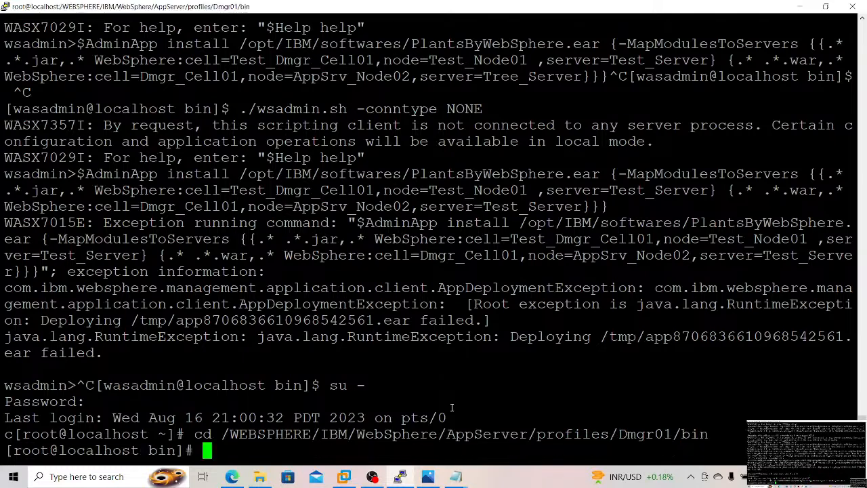
Step: Start ./wsadmin.sh with -conntype NONE as root and try the copied $AdminApp install command for PlantsByWebSphere.ear again
key("Up")
key("Up")
key("Up")
key("Up")
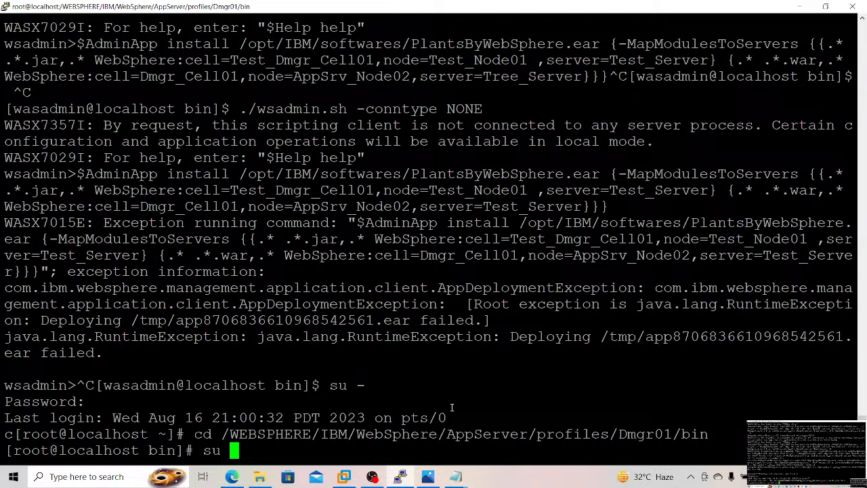
key("BackSpace")
key("BackSpace")
key("BackSpace")
type("./wsadmi")
key("Tab")
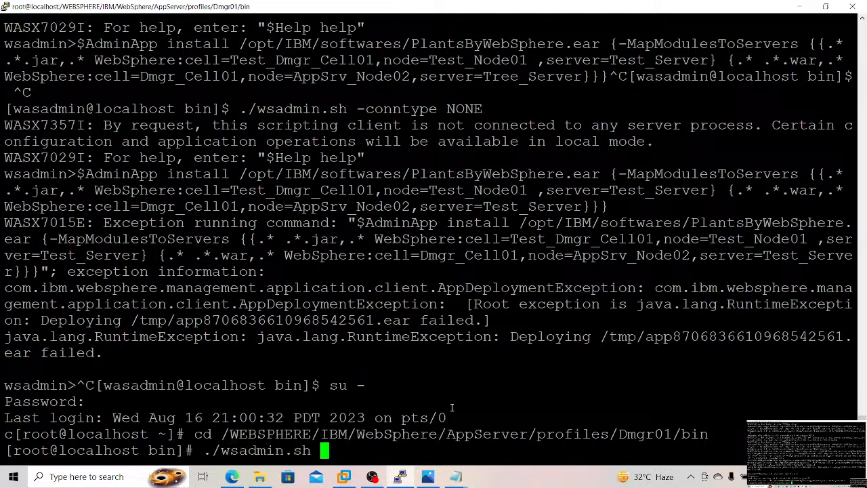
type("-connty")
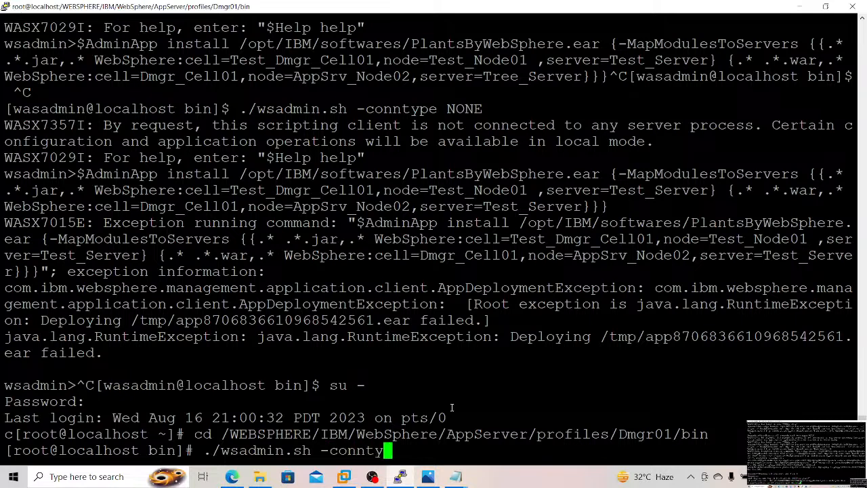
type("pe NONE")
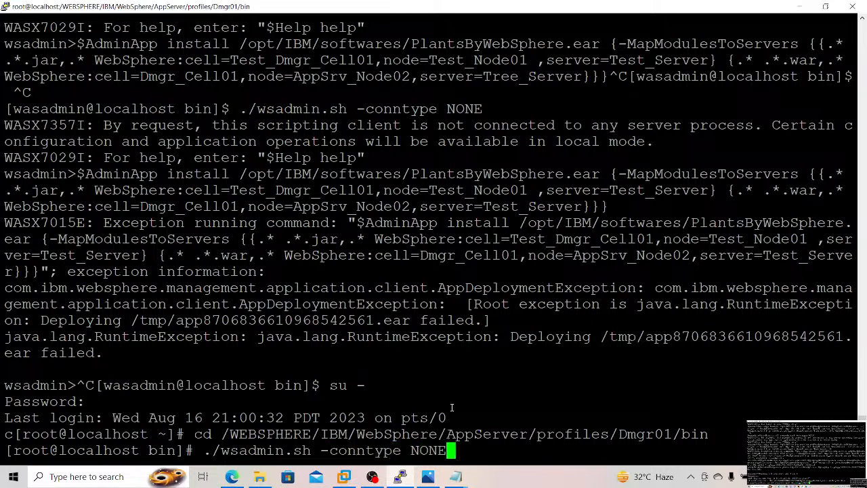
key("Return")
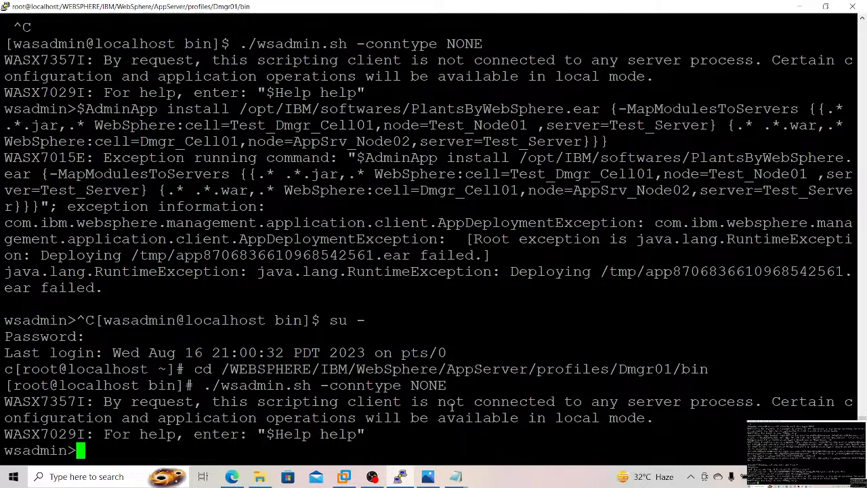
right_click(451, 406)
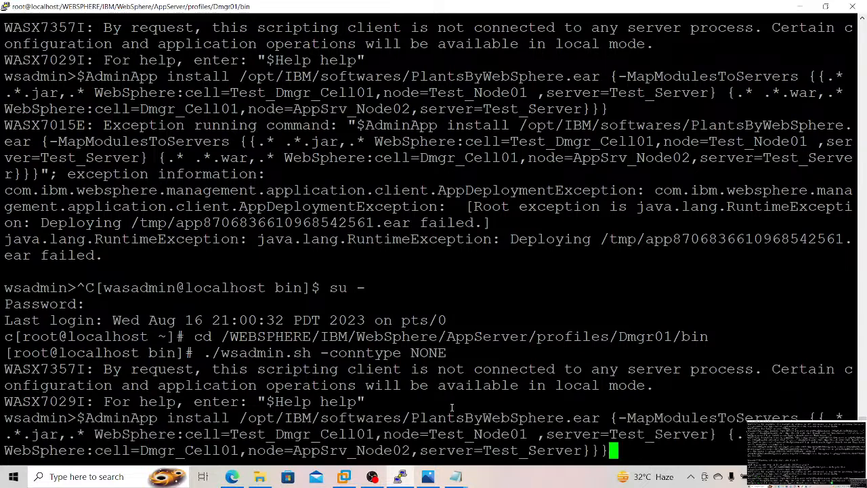
key("Return")
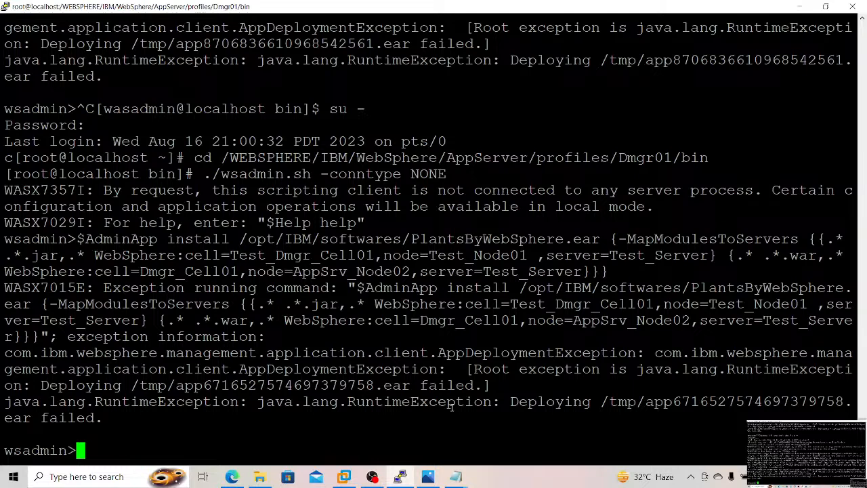
Step: Leave the wsadmin session and switch back to the wasadmin user with su - wasadmin
key("ctrl+l")
key("ctrl+c")
type("su -")
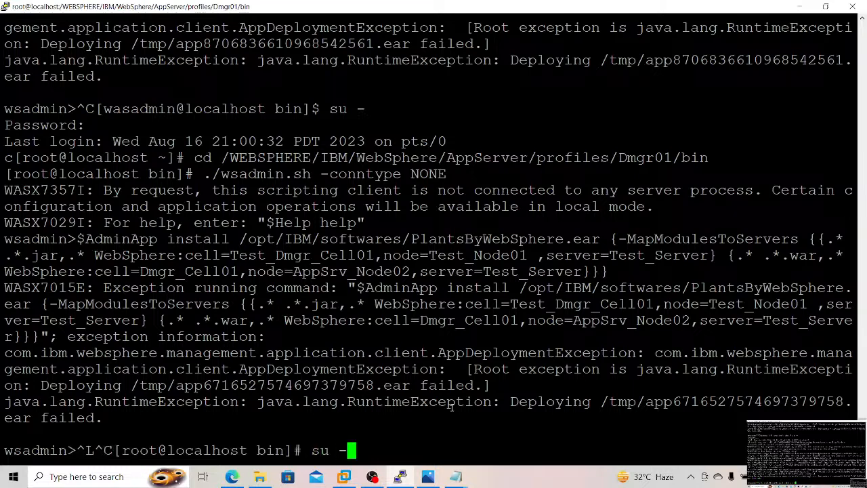
type(" wasadmin")
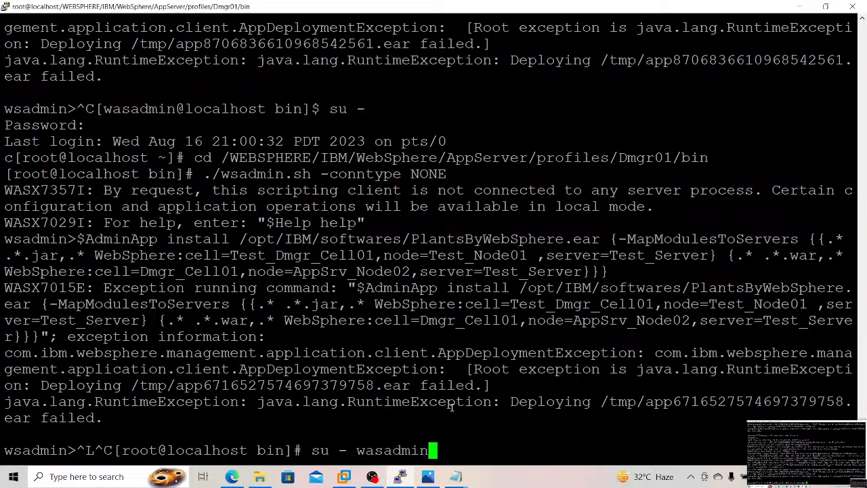
key("Return")
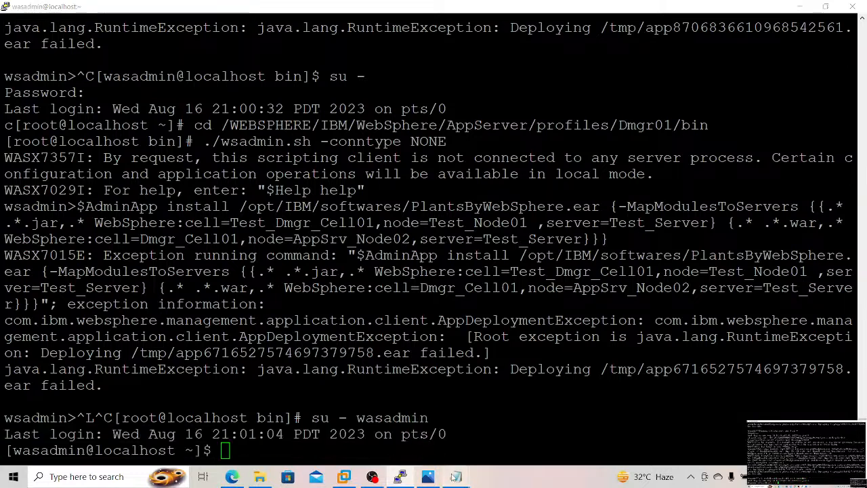
Step: Open the notes file "Application_Deployment using wsadmin Scripts" and copy its ./wsadmin.sh install command for ShoppingCart.war
mouse_move(455, 476)
left_click(454, 430)
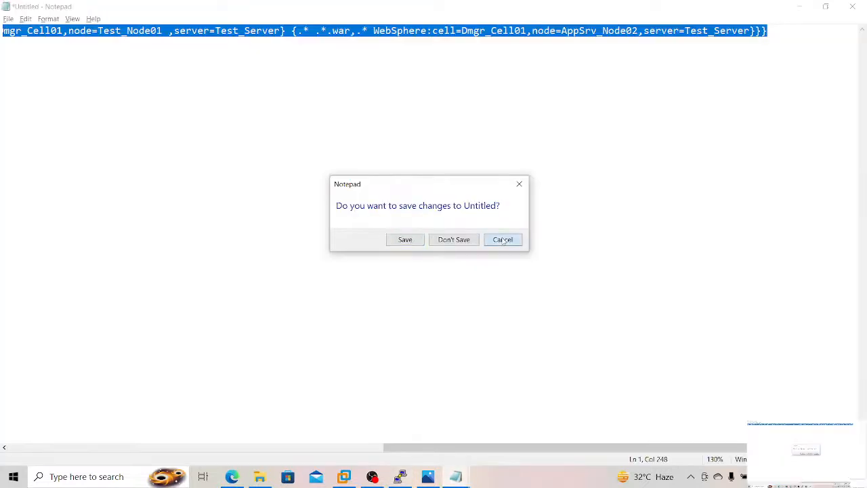
left_click(259, 476)
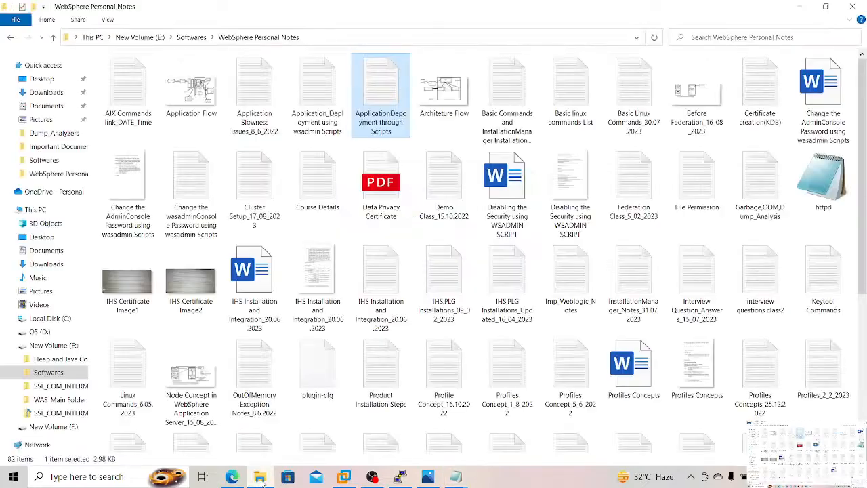
left_click(317, 123)
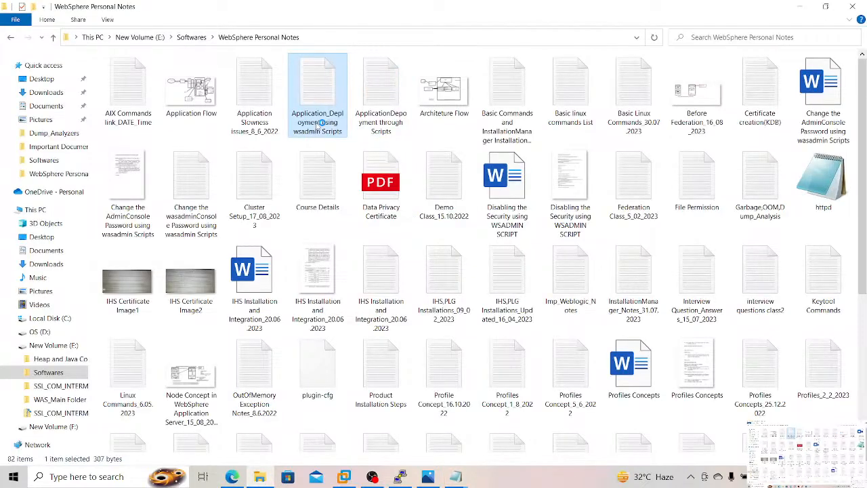
double_click(322, 122)
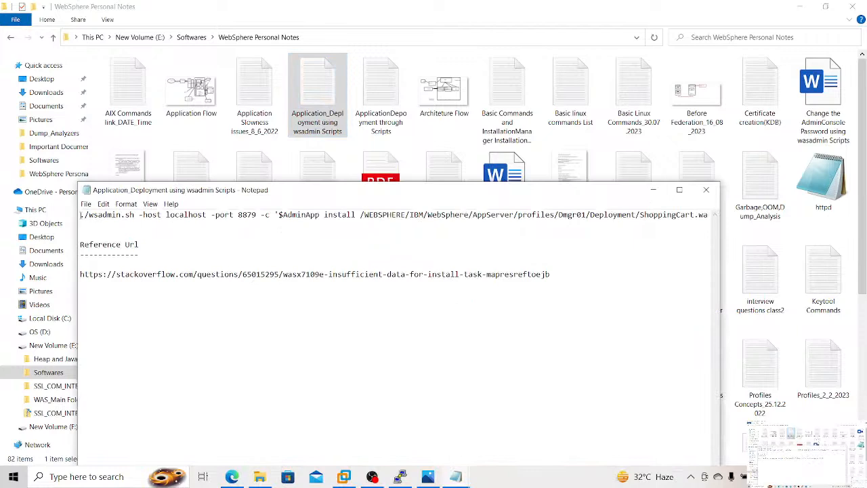
left_click_drag(81, 214, 145, 228)
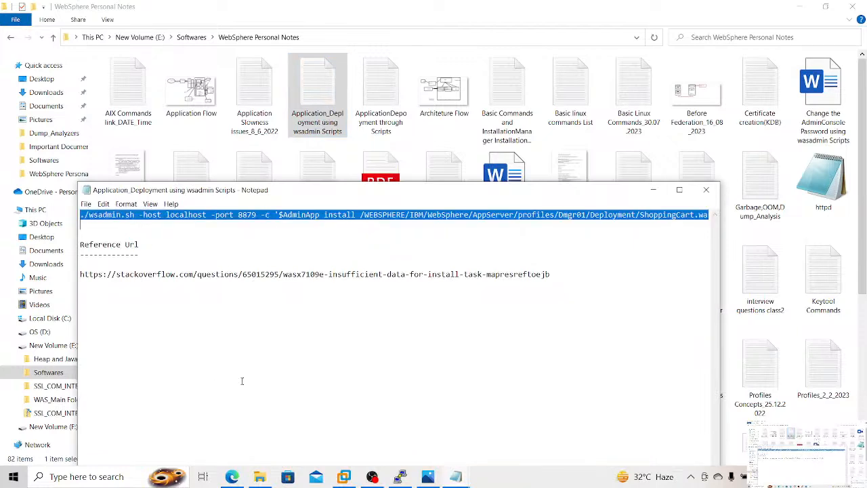
left_click(381, 304)
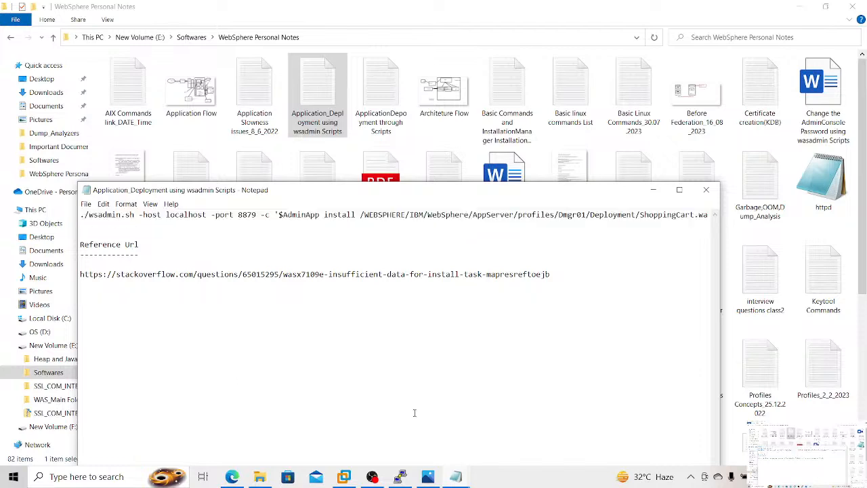
Step: Replace the old draft in the untitled Notepad document with the copied ./wsadmin.sh -host localhost -port 8879 command
left_click(455, 477)
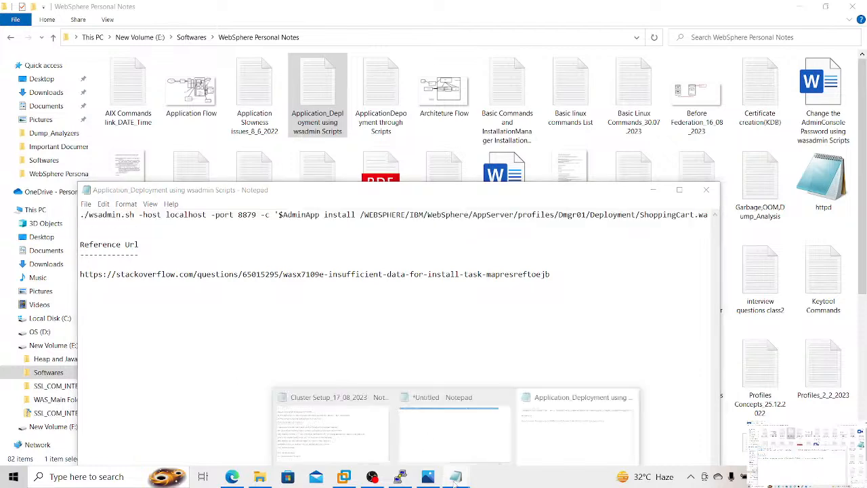
left_click(448, 427)
left_click(349, 207)
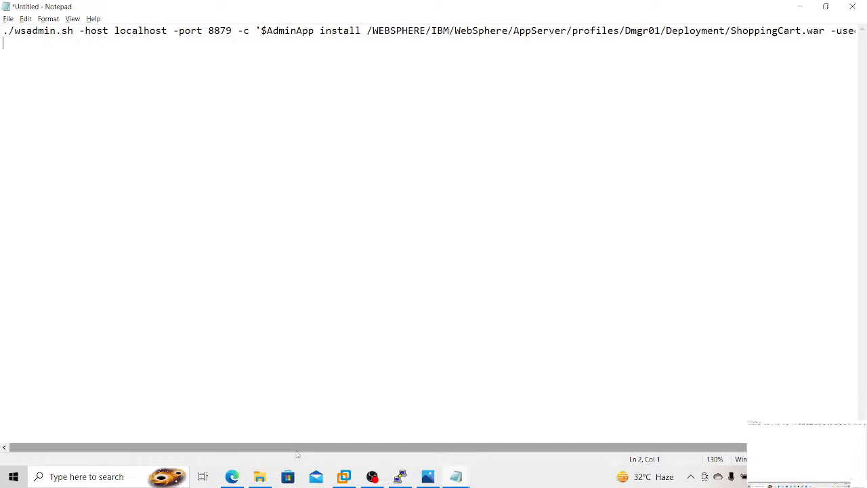
Step: Delete the path /WEBSPHERE/IBM/WebSphere/AppServer/profiles/Dmgr01/Deployment in front of /ShoppingCart.war in the draft command
left_click_drag(296, 453, 381, 407)
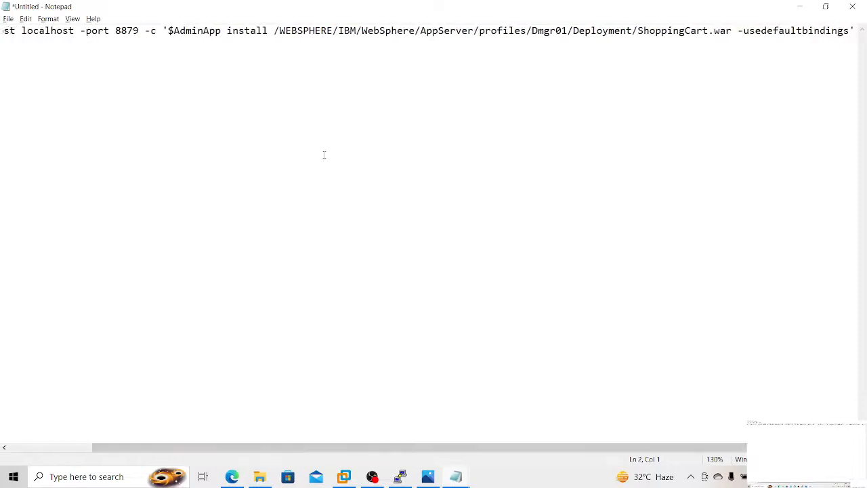
left_click_drag(273, 31, 451, 45)
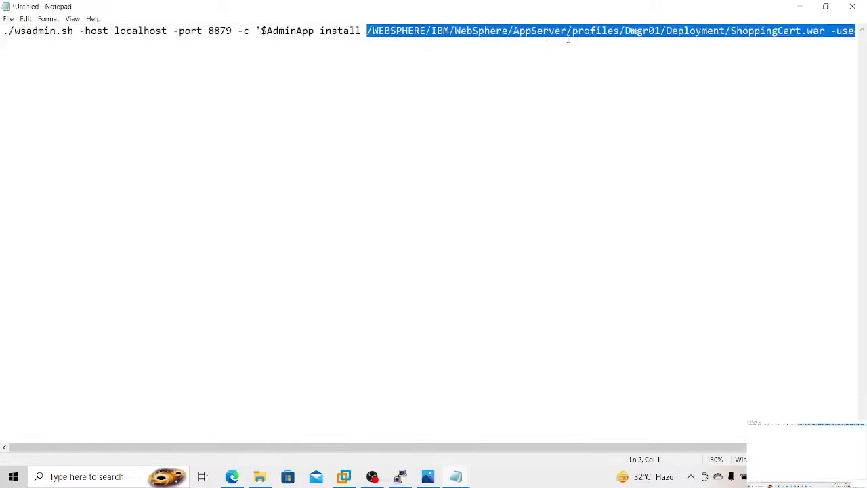
left_click_drag(568, 40, 727, 30)
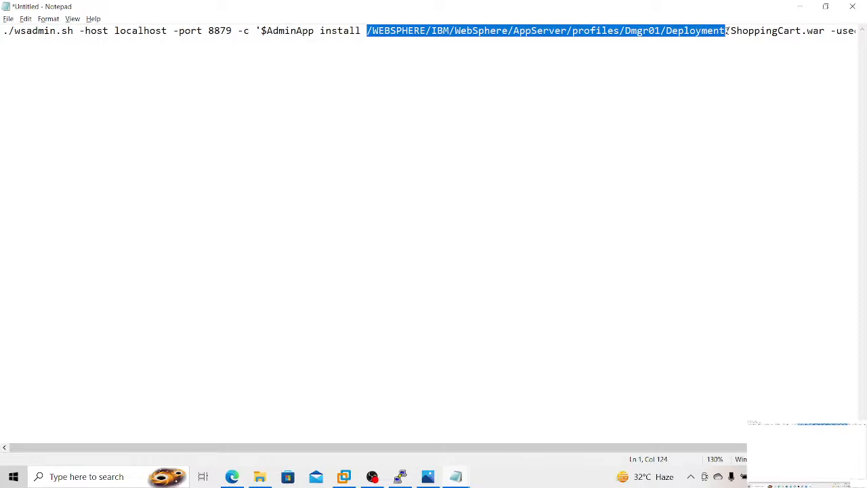
key("Delete")
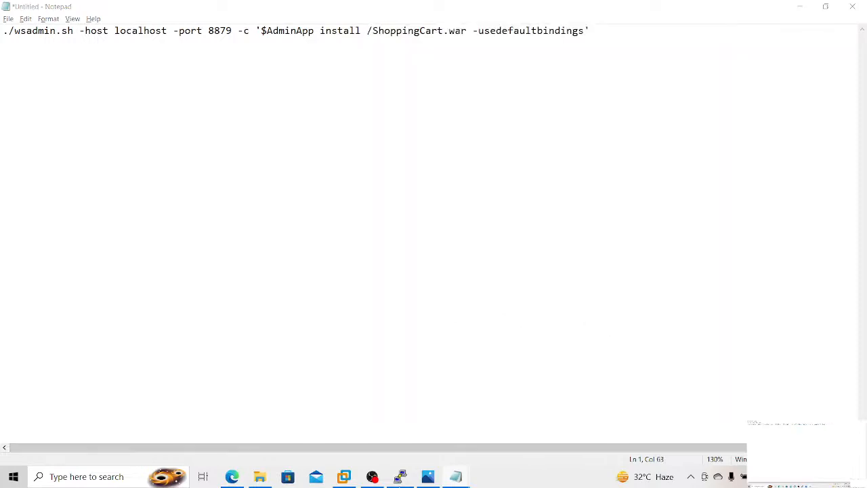
Step: Copy /opt/IBM/softwares from the terminal history and insert it before /ShoppingCart.war in the draft command
left_click(400, 476)
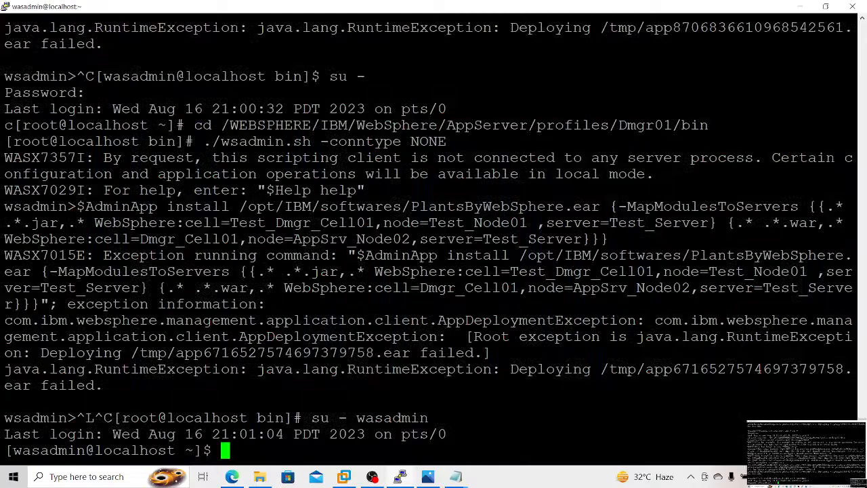
left_click_drag(862, 439, 852, 381)
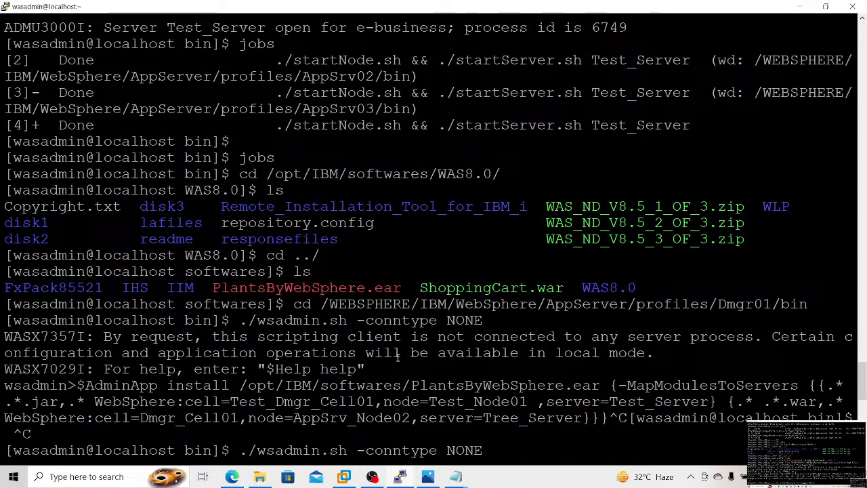
left_click(455, 476)
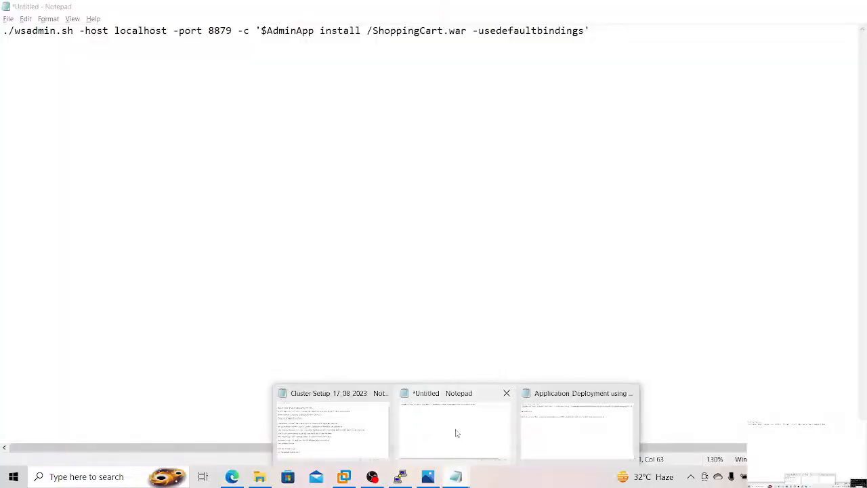
left_click(456, 432)
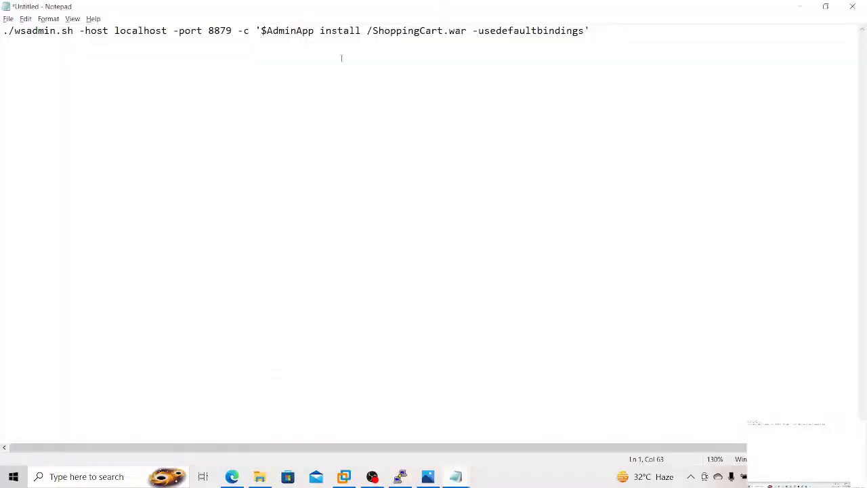
type("/opt/IBM/softwares")
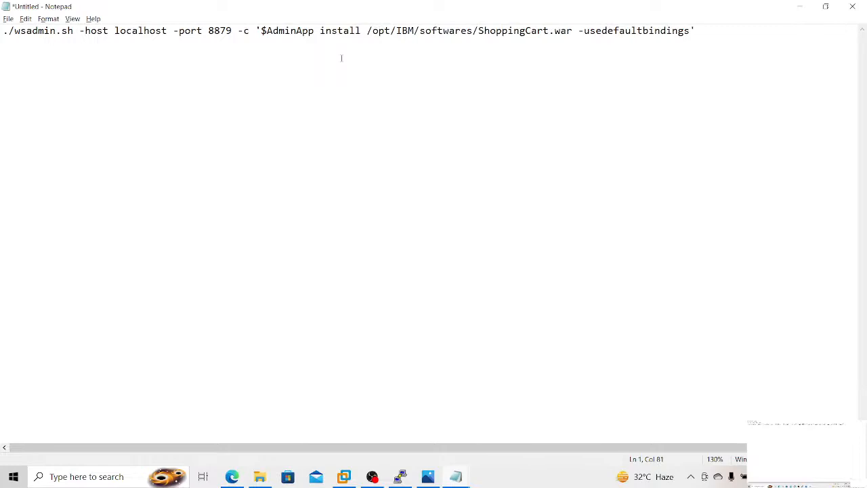
Step: Copy the finished ./wsadmin.sh install command from the untitled draft, switch to the wasadmin terminal and clear its screen
left_click_drag(707, 31, 4, 25)
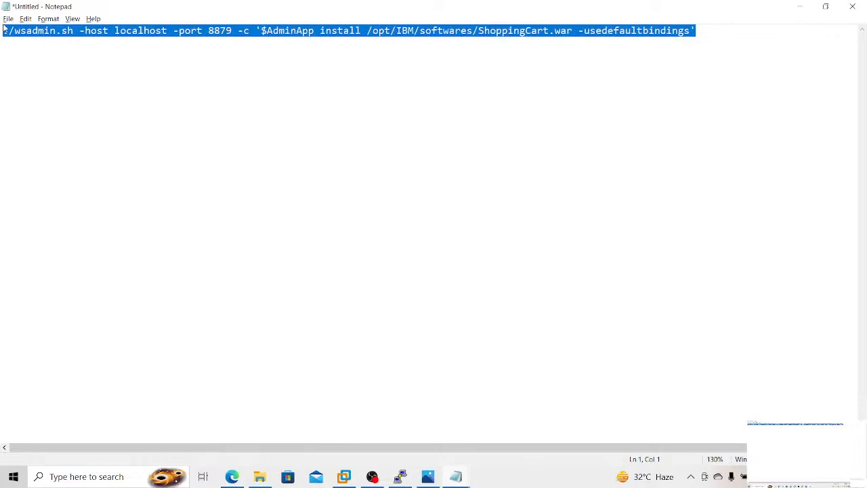
key("alt+Tab")
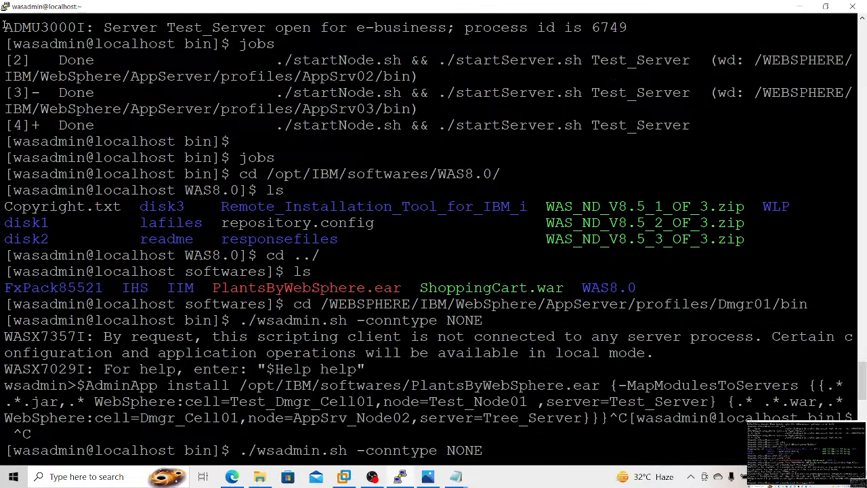
key("ctrl+c")
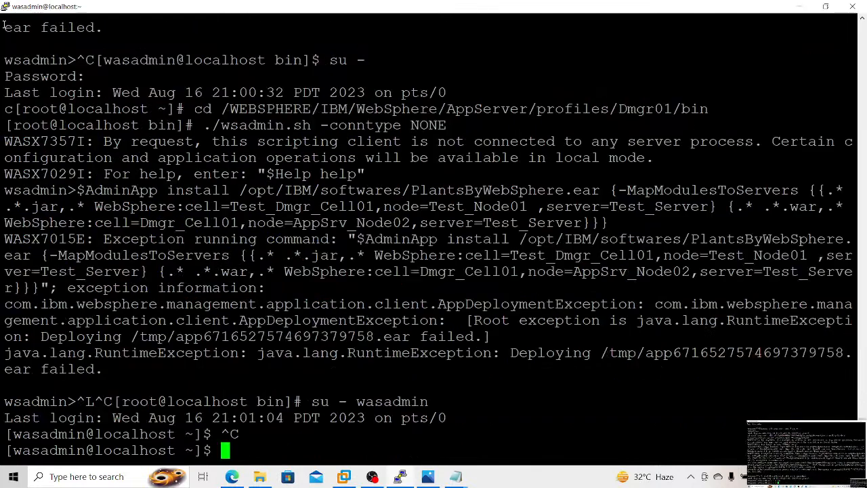
key("ctrl+l")
Step: Change to /WEBSPHERE/IBM/WebSphere/AppServer/profiles/Dmgr01/bin and run the copied wsadmin install command for ShoppingCart.war
type("cd /")
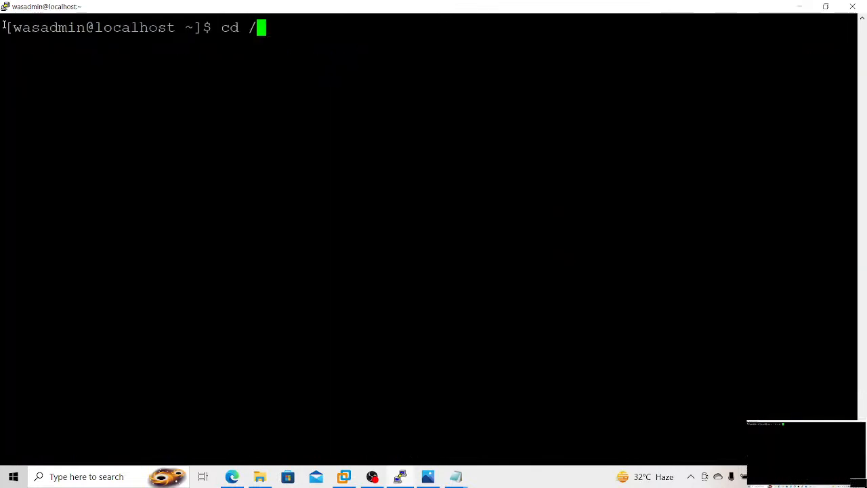
type("WEBSPHERE/IBM/W")
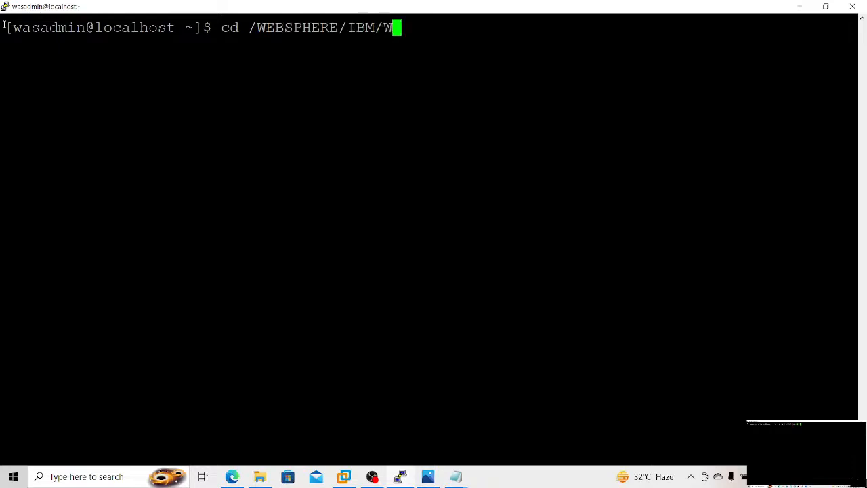
key("Tab")
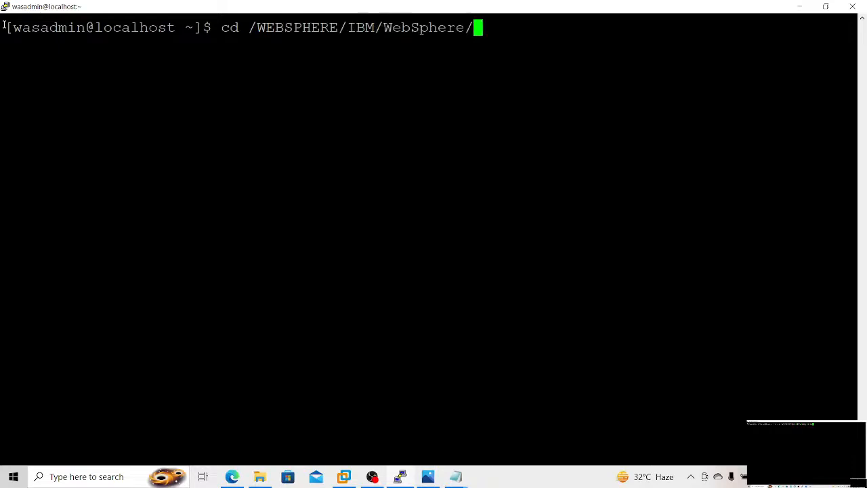
type("AppServer/profiles/")
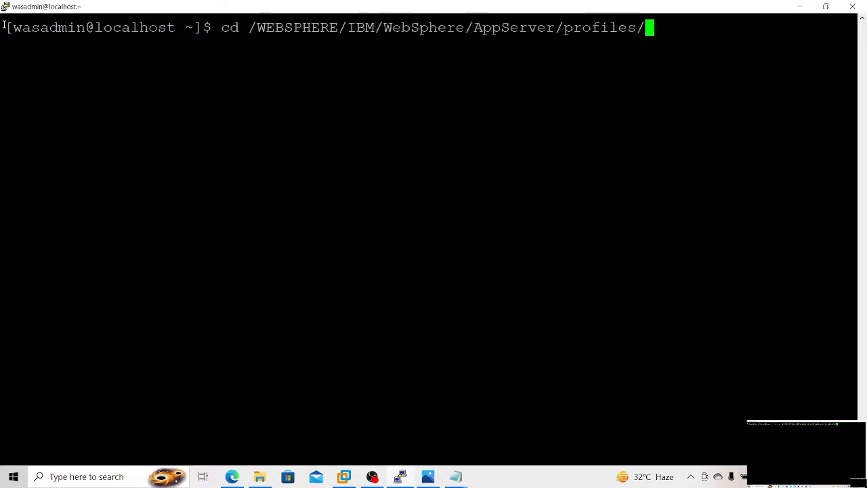
type("D")
key("Tab")
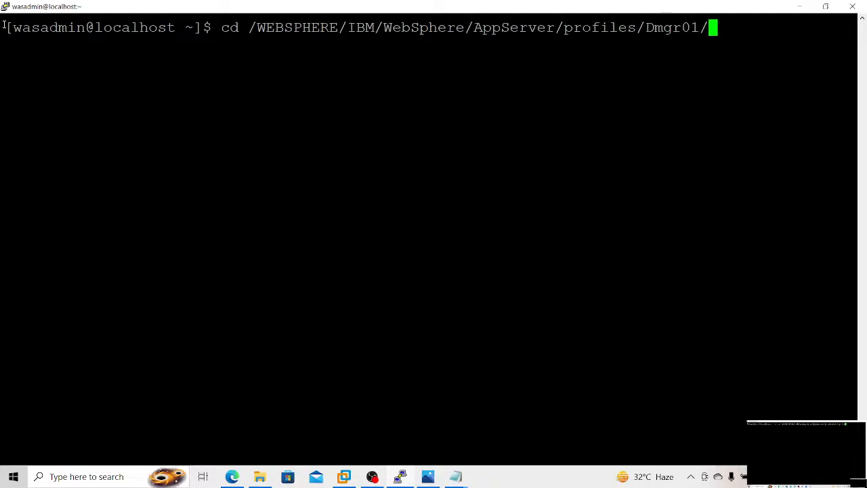
type("bin")
key("Return")
right_click(4, 26)
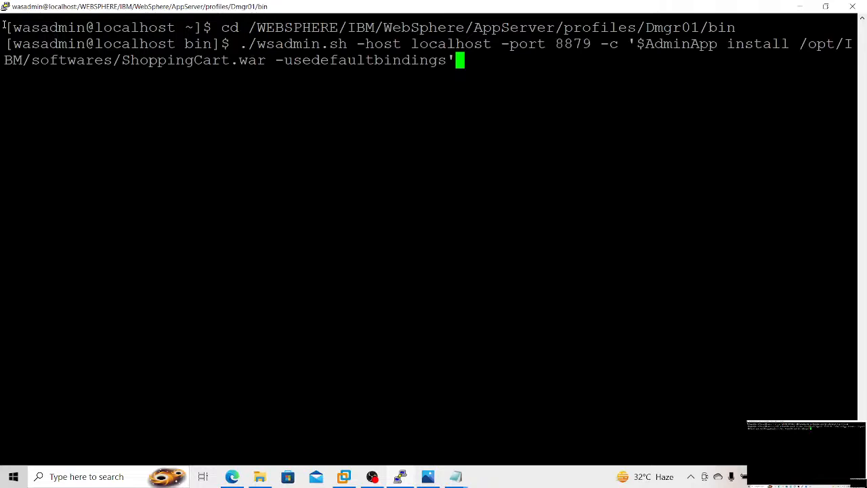
key("Return")
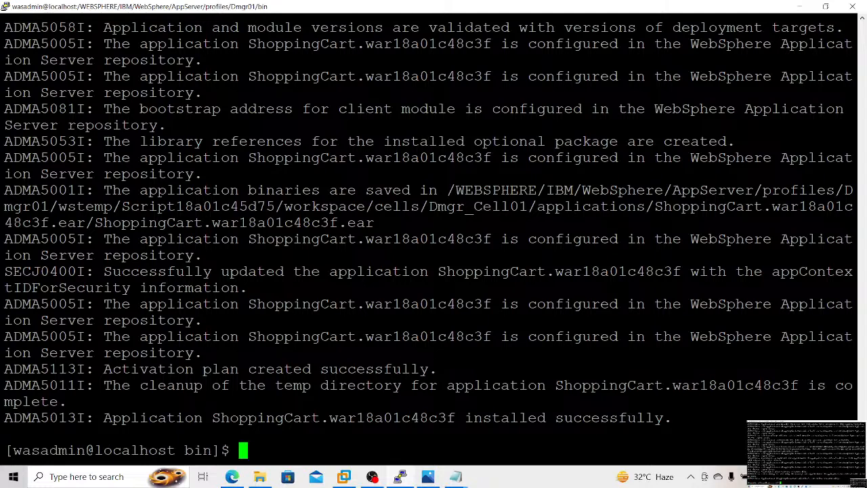
Step: Copy the terminal text from the cd command through the end of the ShoppingCart.war installation output
scroll(433, 237, "up", 4)
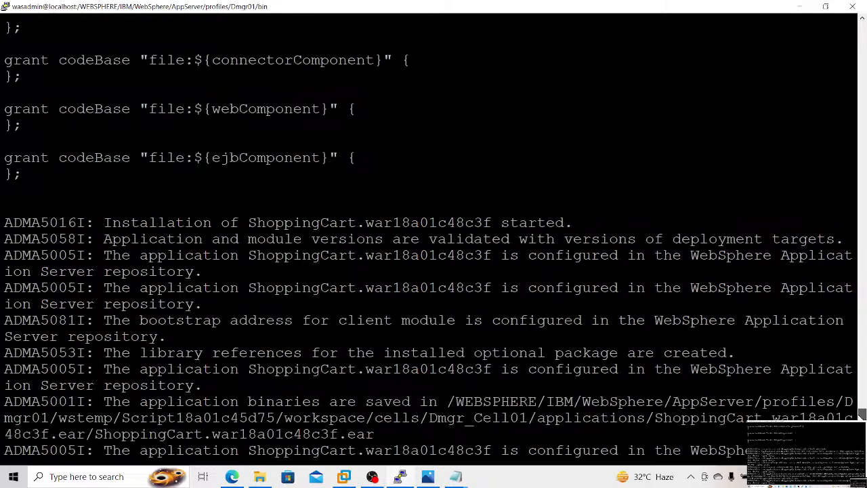
left_click_drag(861, 413, 848, 390)
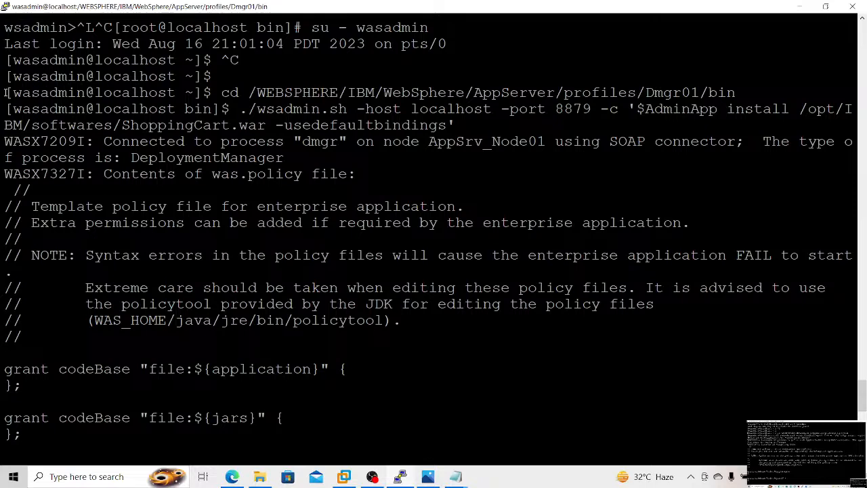
left_click_drag(5, 92, 433, 453)
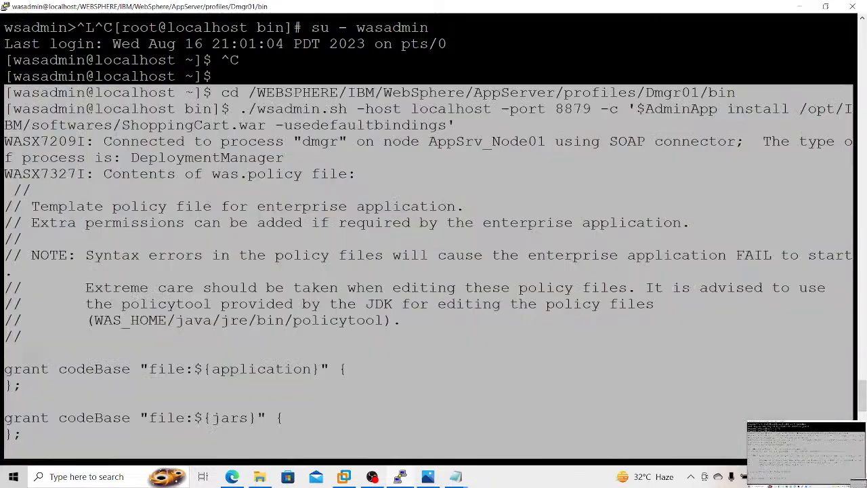
left_click_drag(230, 463, 230, 457)
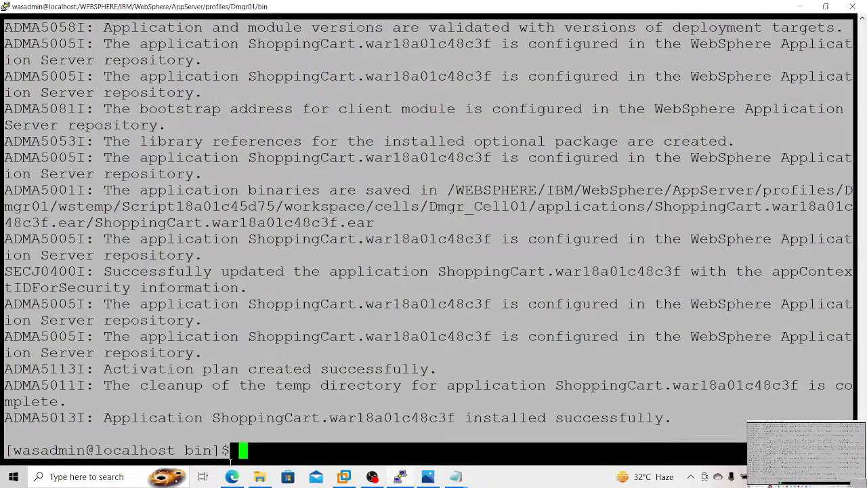
Step: Open the notes file Cluster Setup_17_08_2023 and add the heading "Application Installed through Scripts" at its end
left_click(456, 477)
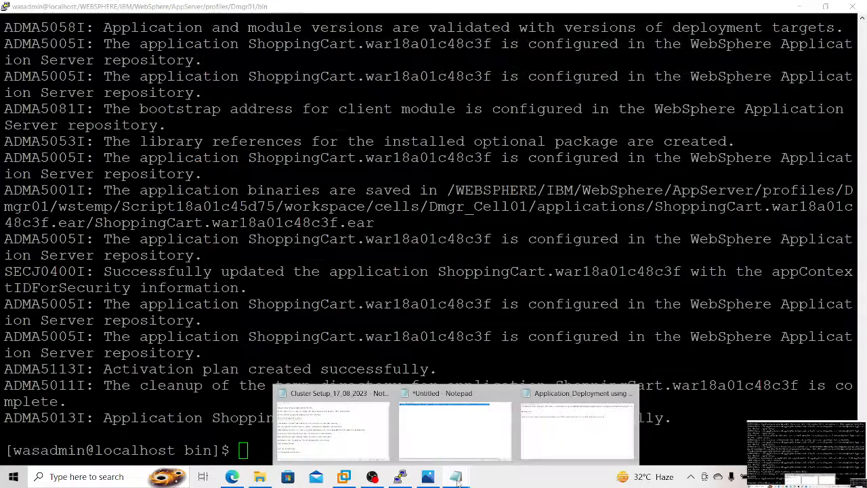
mouse_move(313, 438)
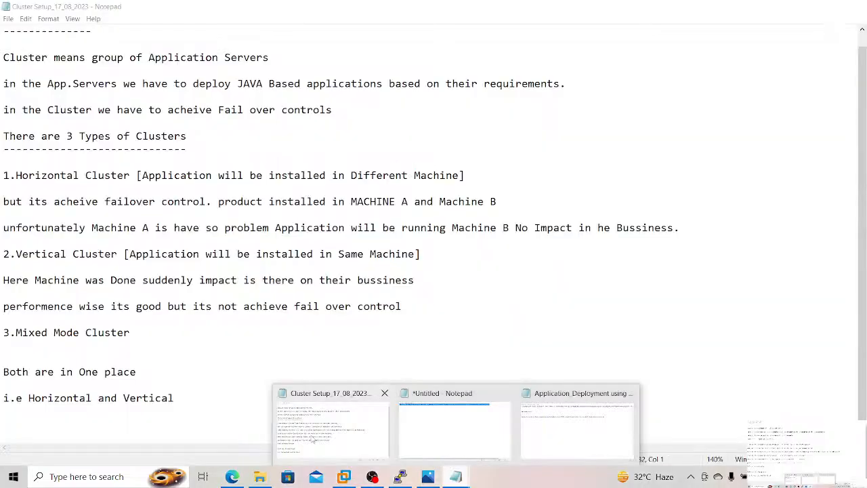
left_click(313, 439)
key("Return")
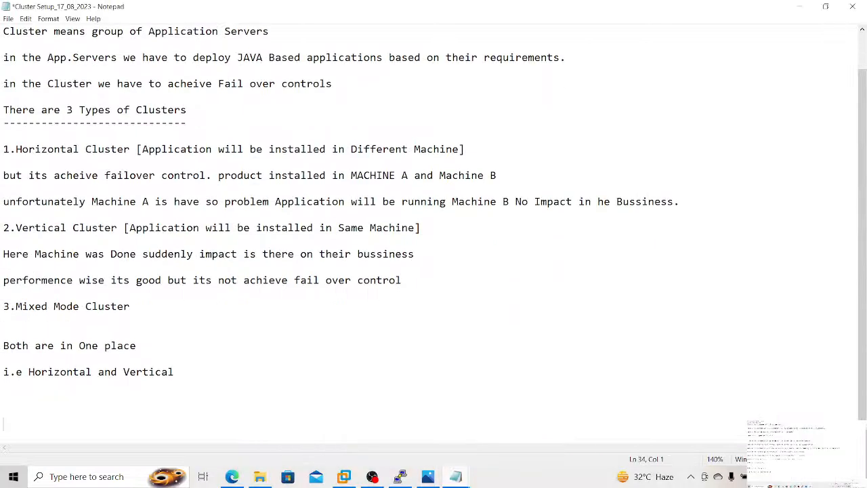
type("Application I")
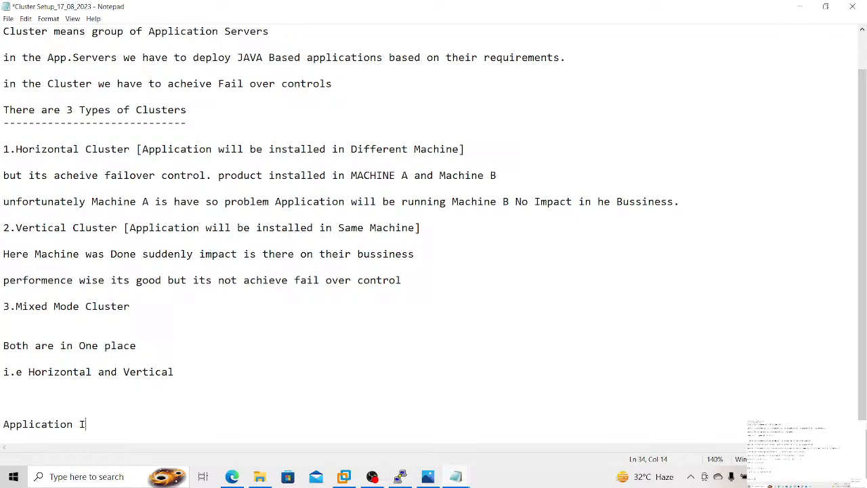
type("nstalled throug")
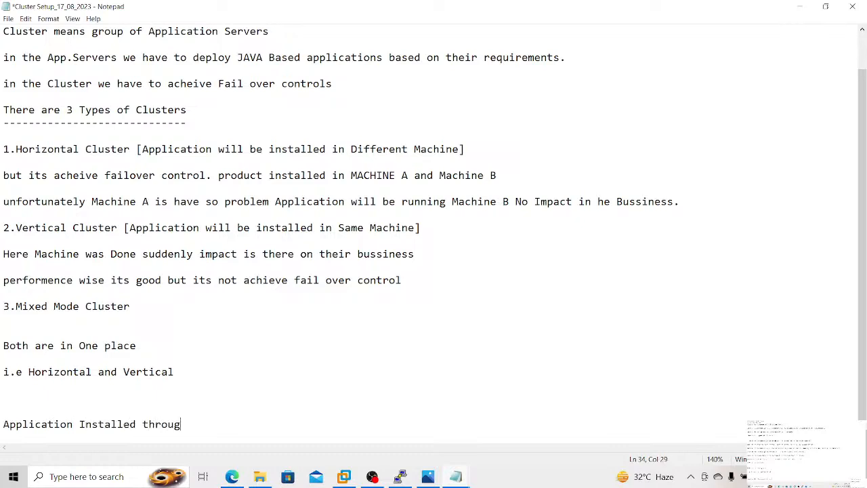
type("h Scripts")
Step: Underline the heading with dashes, paste the copied terminal output below it and save the notes
key("Return")
type("-------------------------------------")
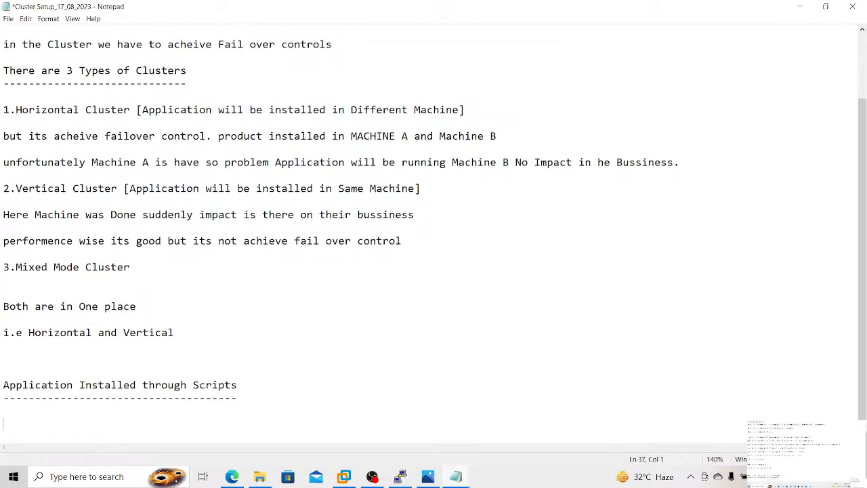
key("ctrl+v")
key("ctrl+s")
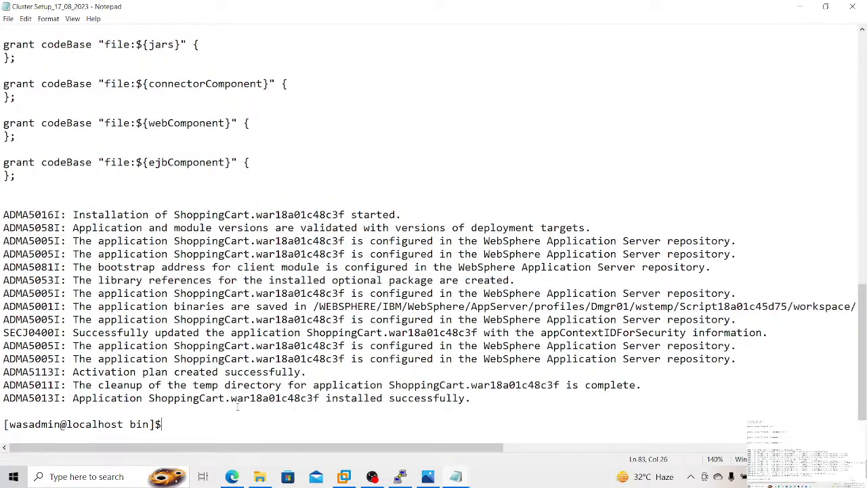
Step: Switch to the WebSphere console in the browser and view the list of all applications
left_click(232, 477)
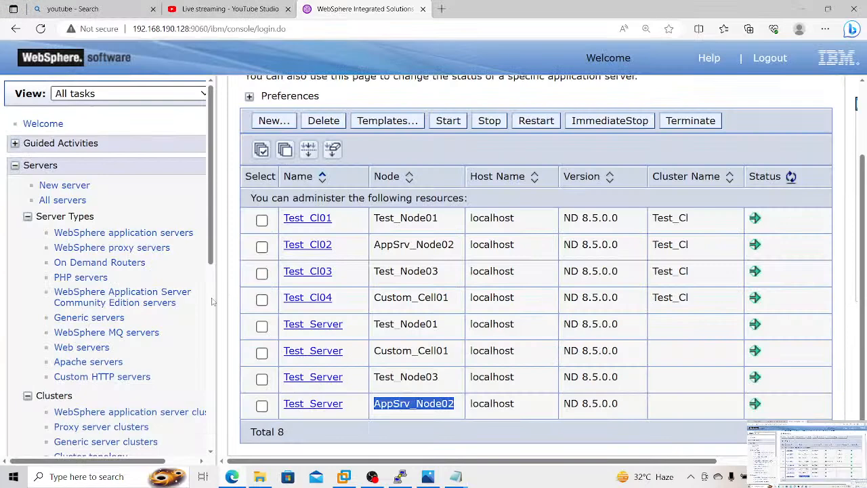
scroll(212, 302, "down", 5)
left_click(70, 214)
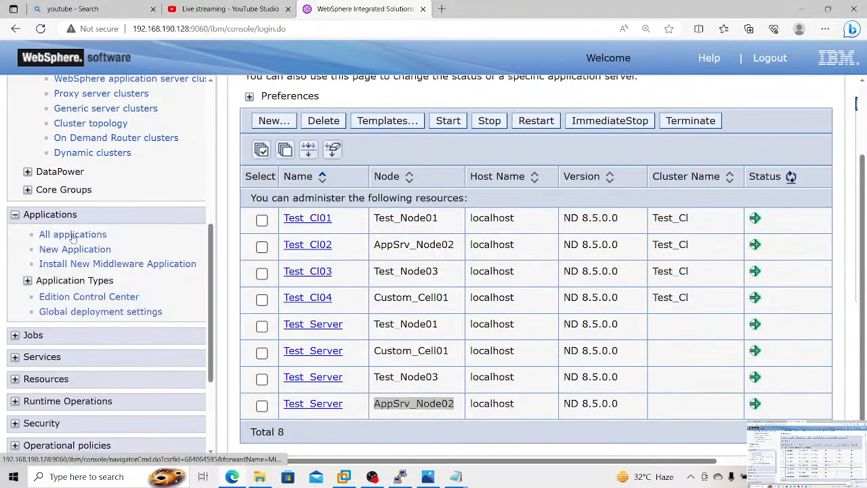
left_click(72, 234)
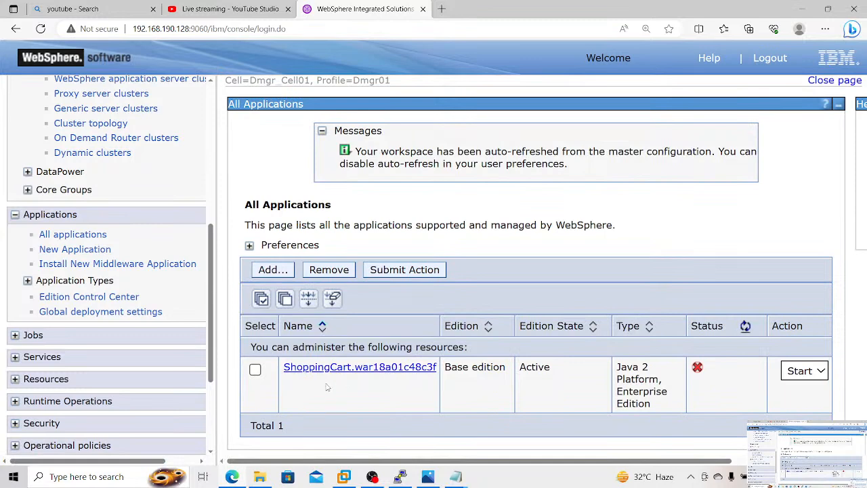
Step: Open the Manage Modules page of the ShoppingCart application from the WebSphere enterprise applications list
left_click_drag(211, 332, 212, 356)
left_click(28, 228)
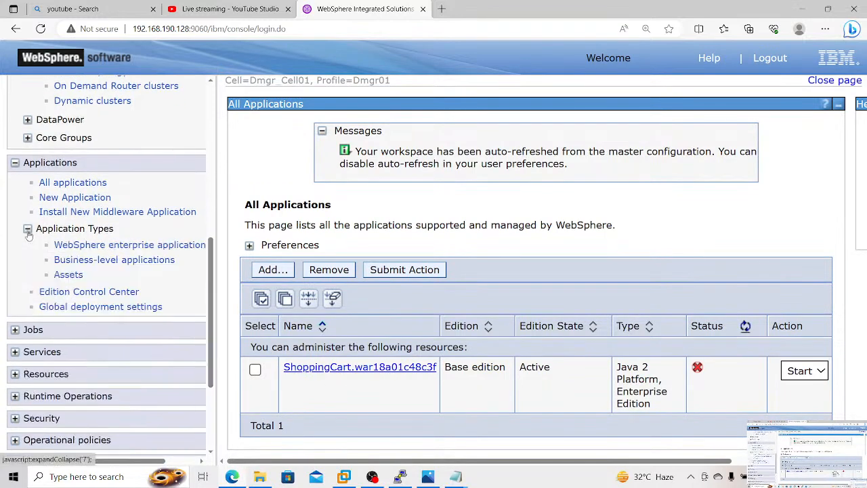
left_click(61, 248)
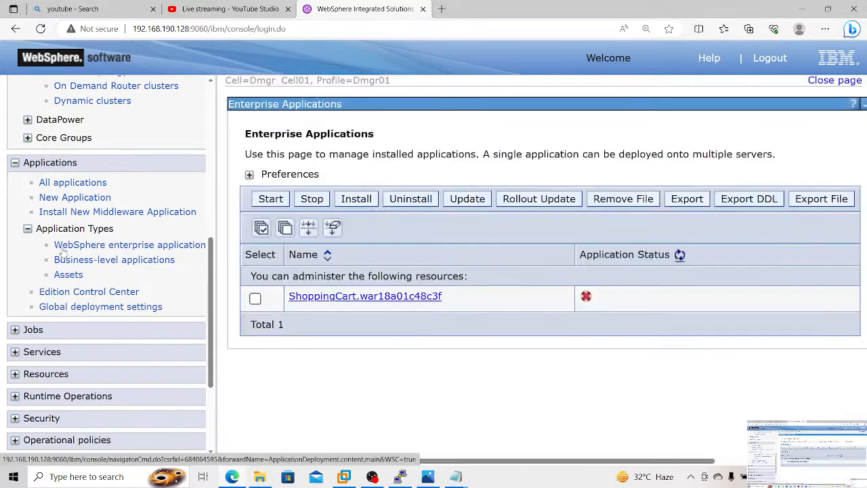
left_click(255, 298)
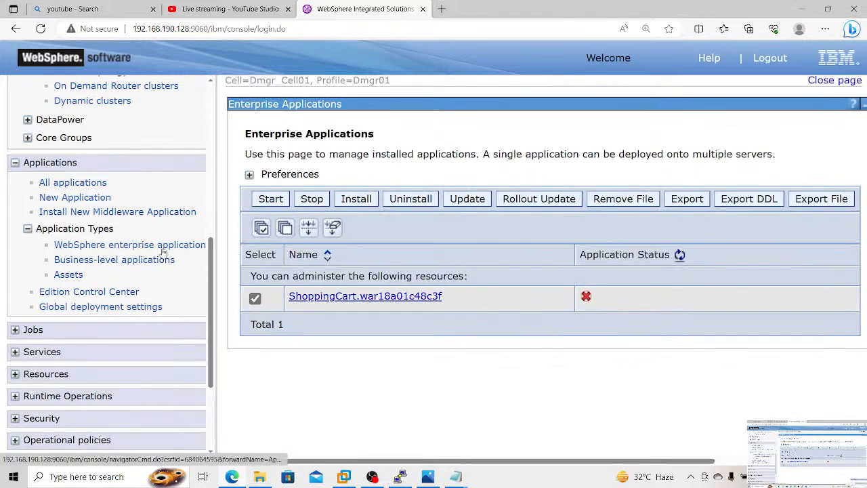
left_click(310, 298)
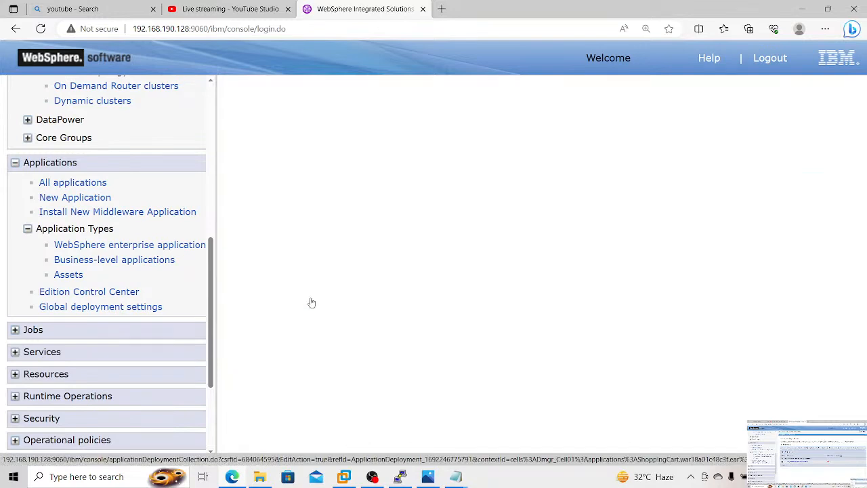
left_click(601, 281)
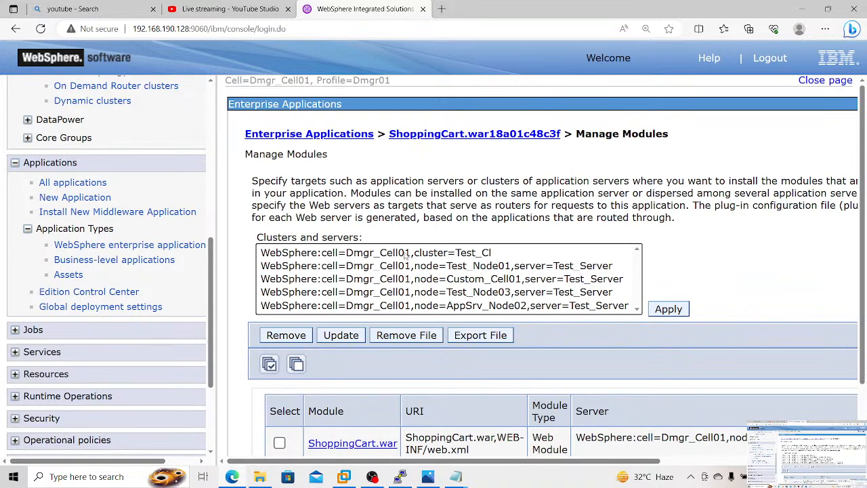
Step: Map the ShoppingCart.war module to the target WebSphere:cell=Dmgr_Cell01,cluster=Test_Cl and apply the mapping
left_click(407, 255)
left_click(269, 365)
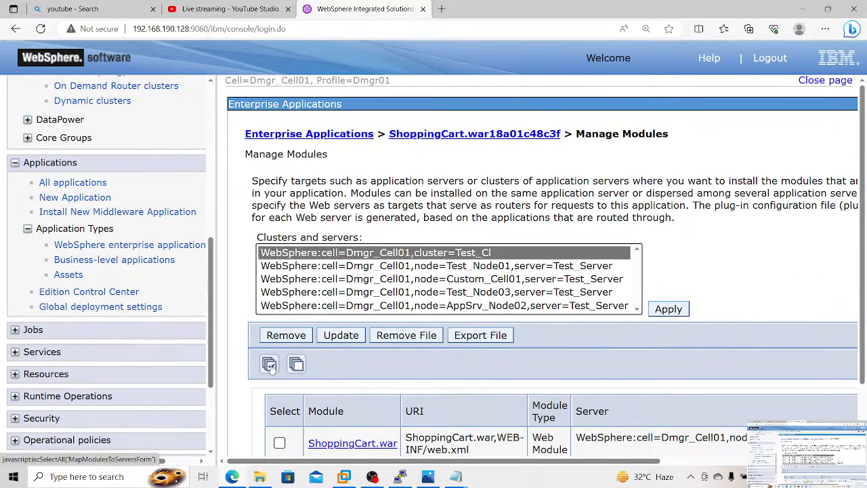
left_click(667, 310)
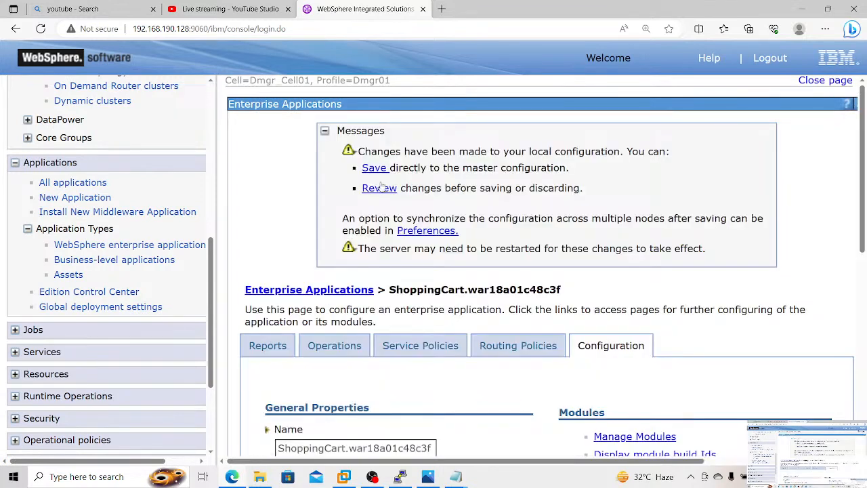
Step: Review the changed documents and save the module mapping to the master configuration with changes synchronized to the nodes
left_click(379, 189)
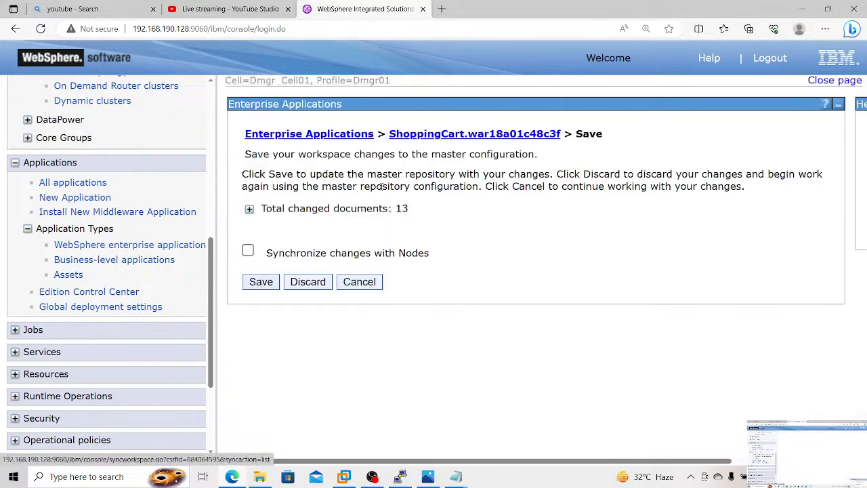
left_click(248, 250)
left_click(249, 209)
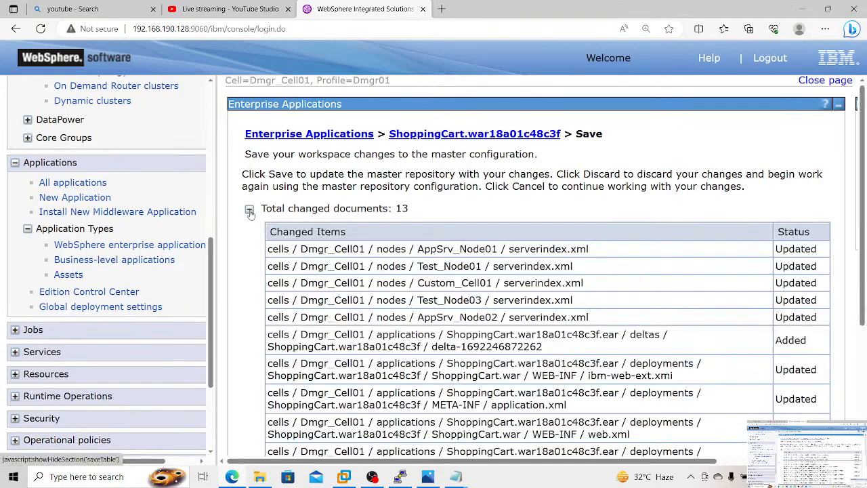
scroll(514, 213, "down", 2)
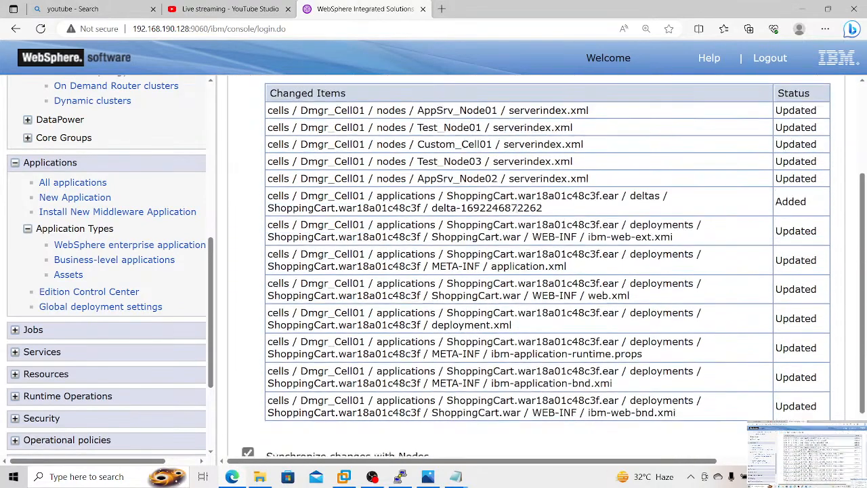
scroll(515, 213, "down", 1)
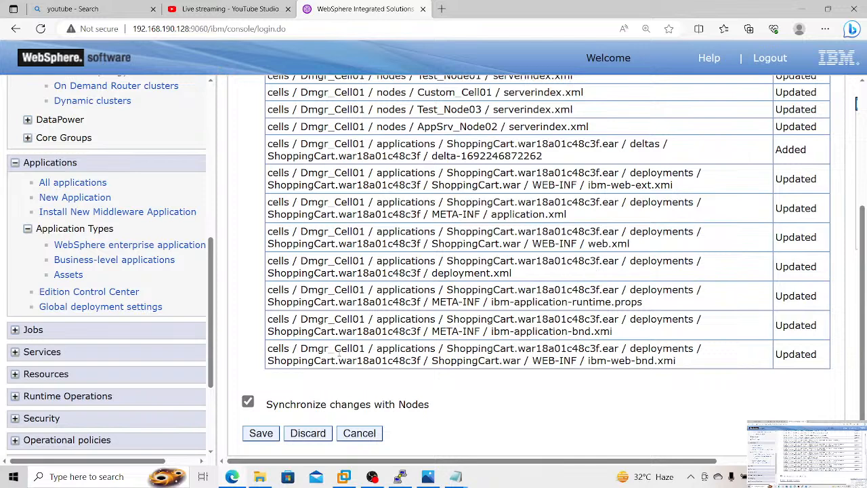
left_click(456, 476)
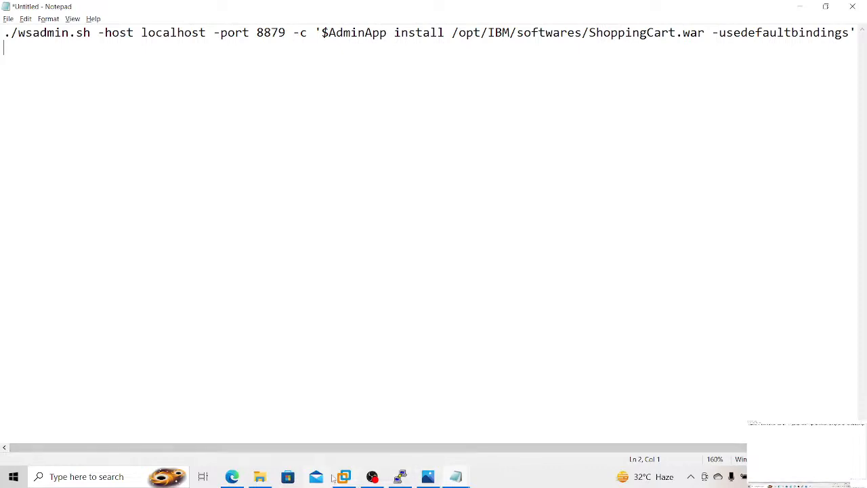
left_click(239, 478)
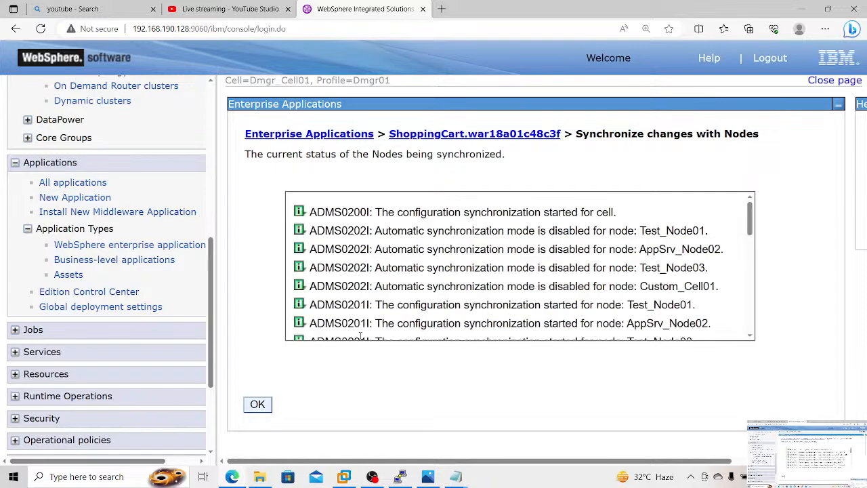
left_click(257, 405)
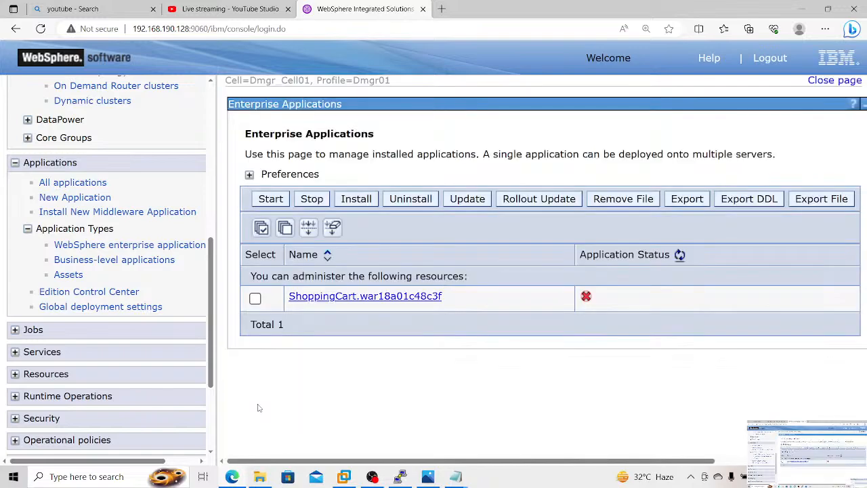
Step: Start the ShoppingCart application from the enterprise applications list and refresh its application status
left_click(255, 299)
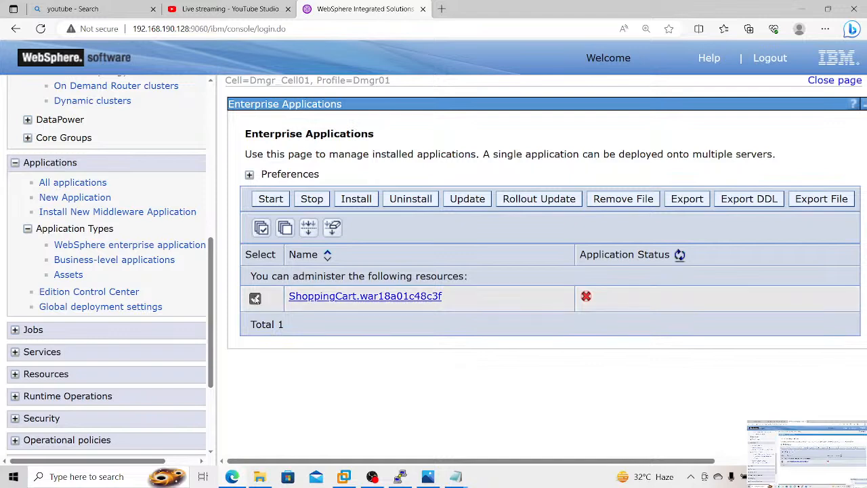
left_click(271, 199)
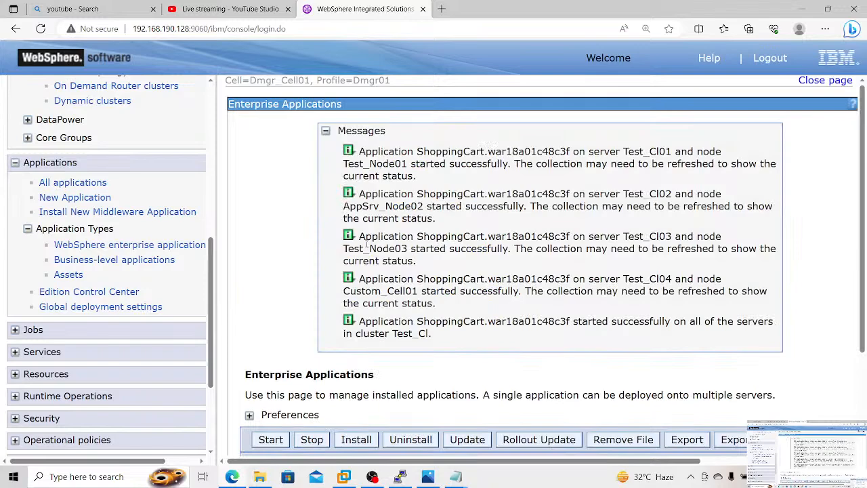
scroll(366, 248, "down", 2)
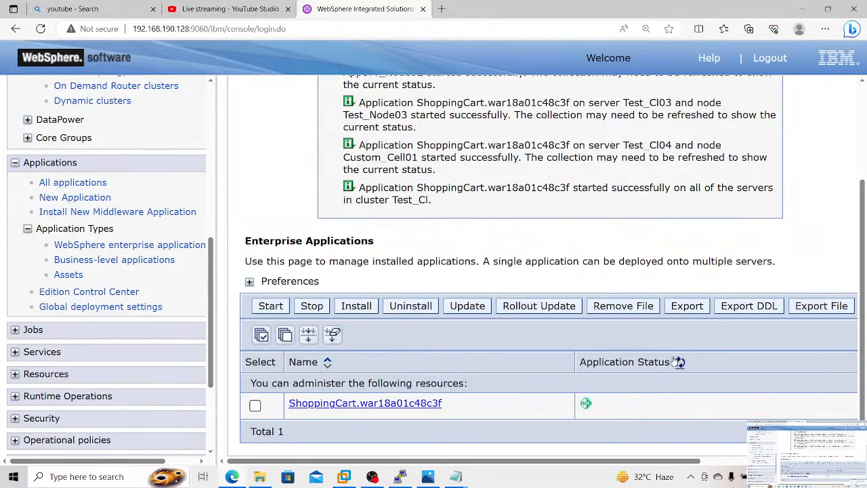
left_click(679, 363)
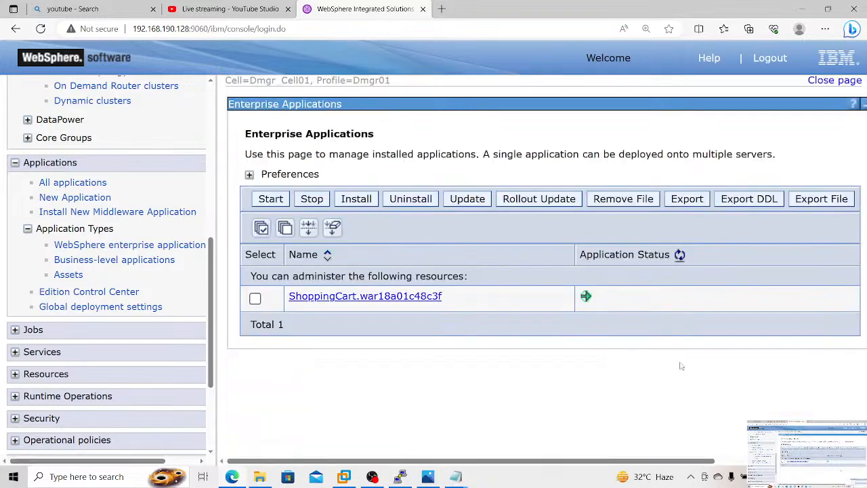
Step: Set the context root of the ShoppingCart.war web module to /ShoppingCart
left_click(406, 298)
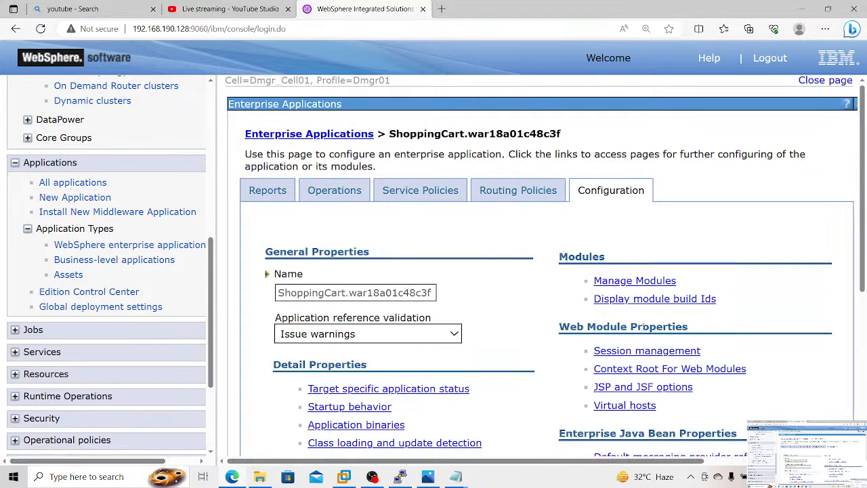
left_click(621, 369)
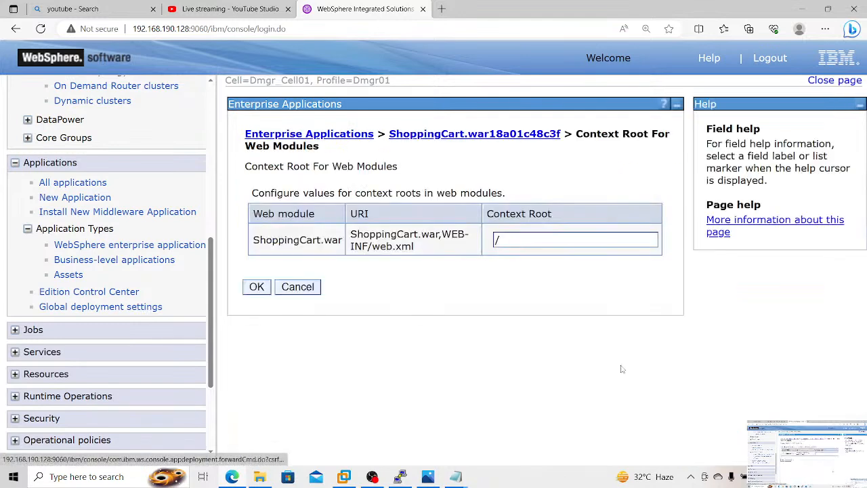
left_click(562, 242)
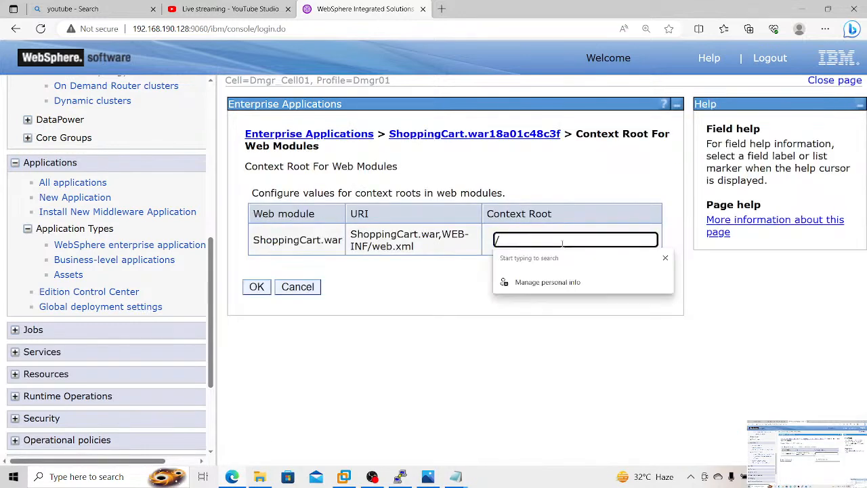
type("Shoppin")
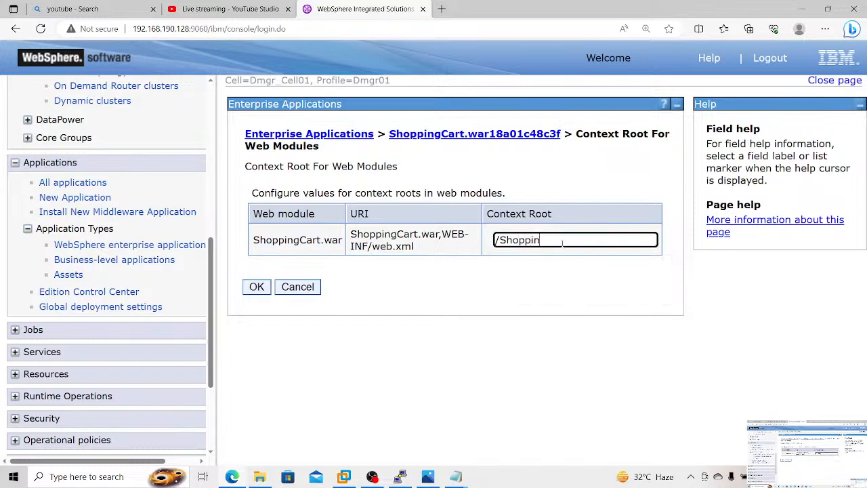
type("gCart")
left_click(258, 287)
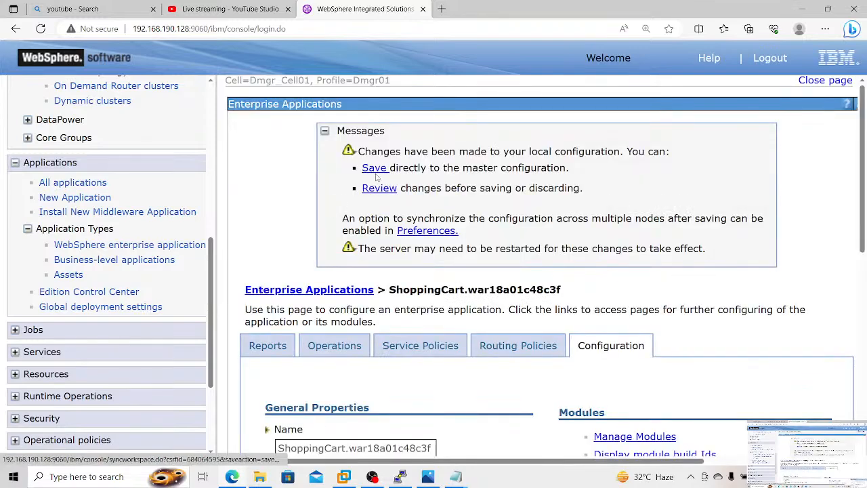
Step: Save the context root change with node synchronization enabled, and refresh the application status in the enterprise applications list
left_click(378, 189)
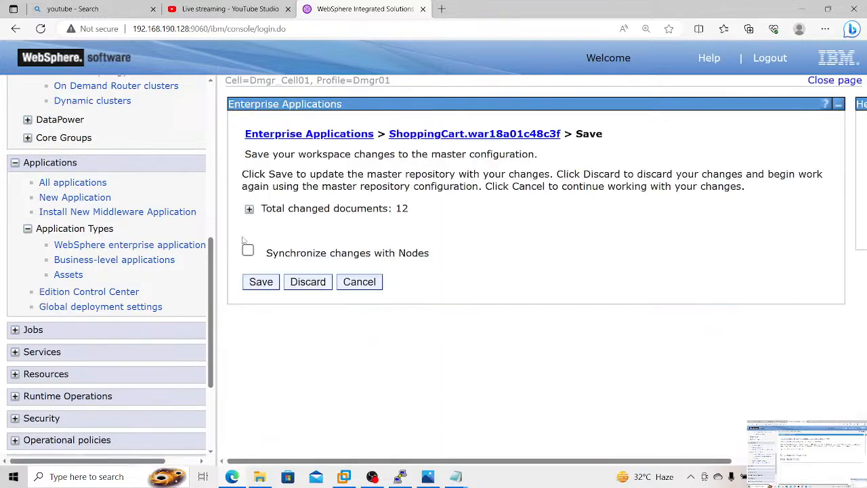
left_click(248, 251)
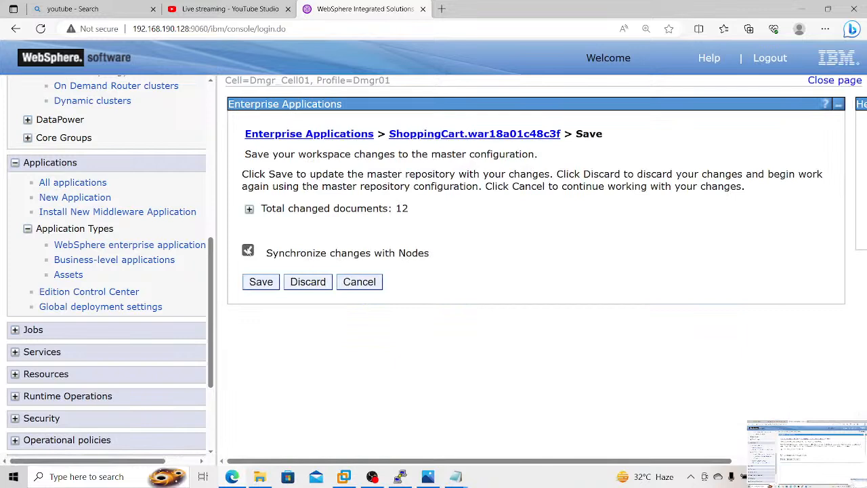
left_click(260, 282)
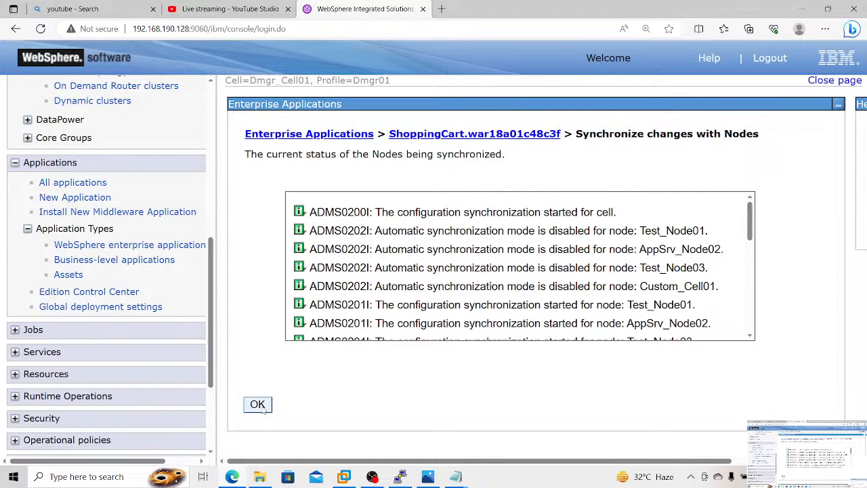
left_click(257, 404)
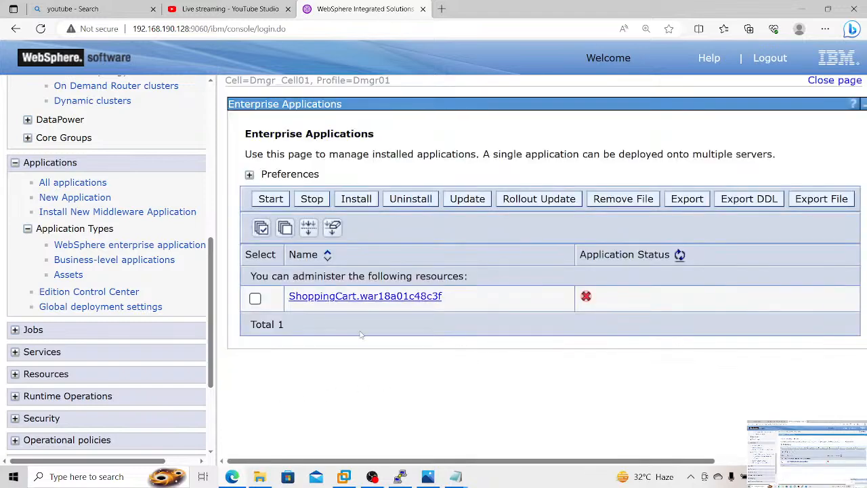
left_click(679, 255)
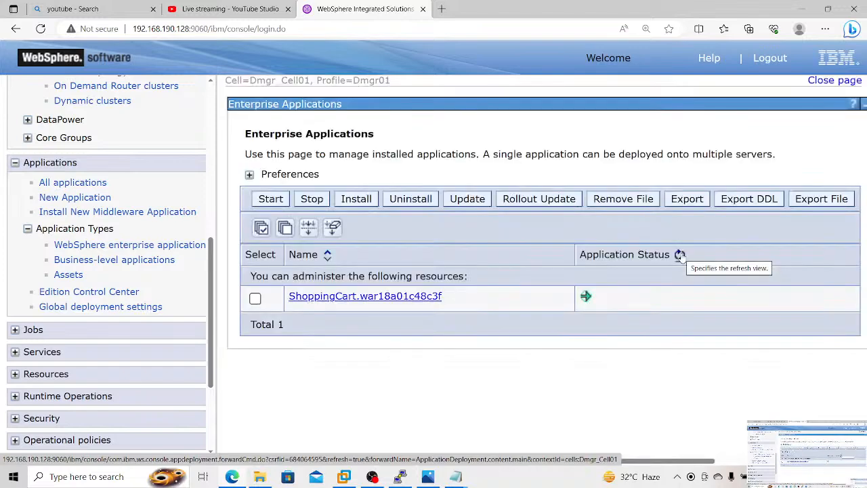
Step: Switch to the terminal session, clear its screen and paste the copied wsadmin.sh AdminApp install command at the prompt
left_click(401, 476)
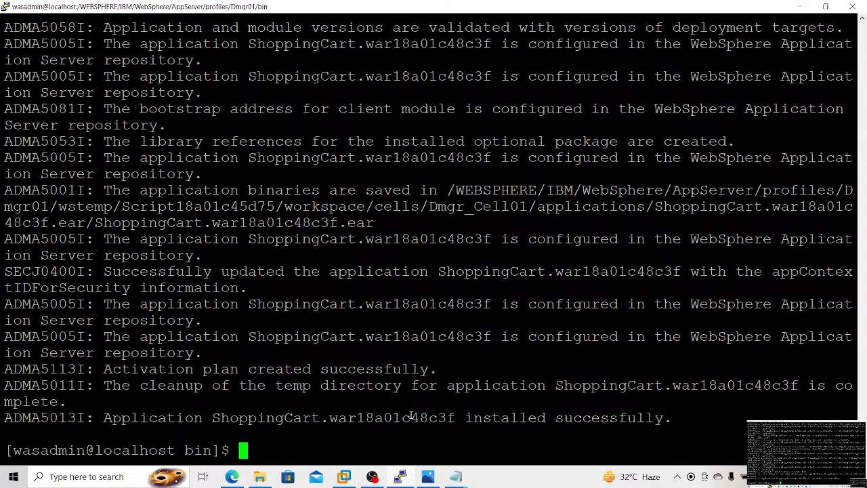
key("ctrl+l")
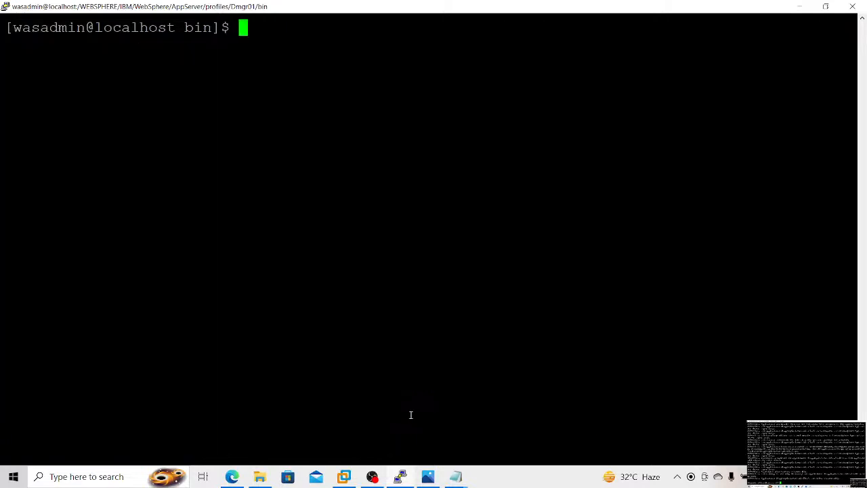
right_click(410, 415)
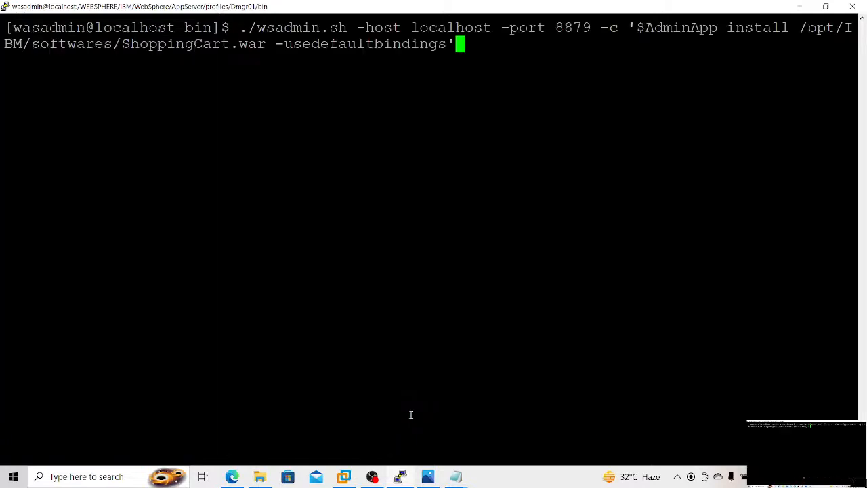
Step: Change the file in the install command to /opt/IBM/softwares/PlantsByWebSphere.ear and run the command
key("Left")
key("Left")
key("Left")
key("Left")
key("Left")
key("Left")
key("Left")
key("Left")
key("Left")
key("Left")
key("Left")
key("Left")
key("Left")
key("Left")
key("Left")
key("Left")
key("Left")
key("Left")
key("Left")
key("Left")
key("BackSpace")
key("BackSpace")
key("BackSpace")
key("BackSpace")
key("BackSpace")
key("BackSpace")
key("BackSpace")
key("BackSpace")
key("BackSpace")
key("BackSpace")
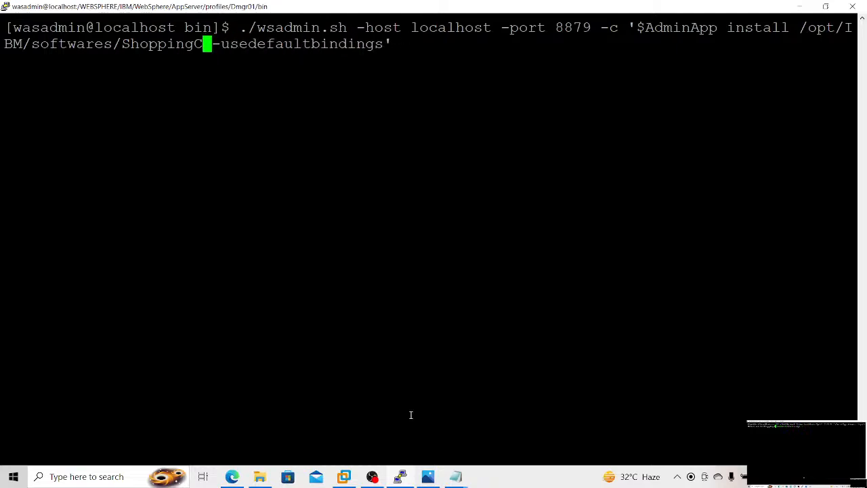
key("BackSpace")
key("BackSpace")
key("BackSpace")
key("BackSpace")
key("BackSpace")
key("BackSpace")
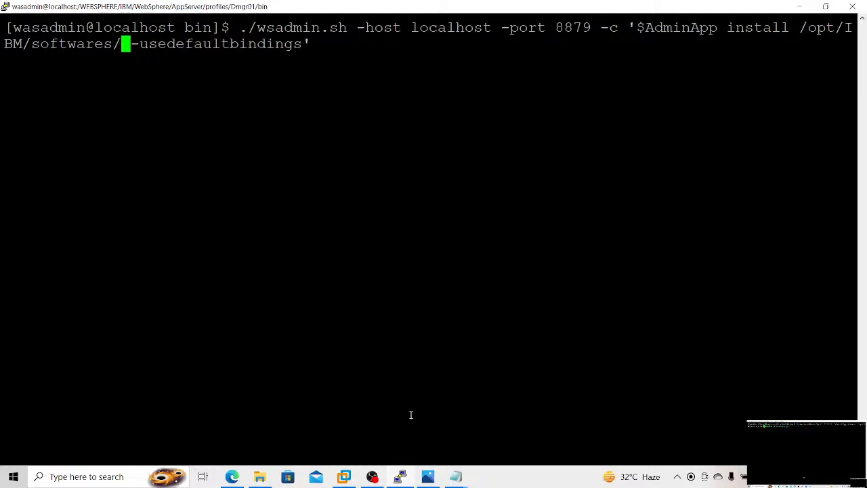
type("PlantsB")
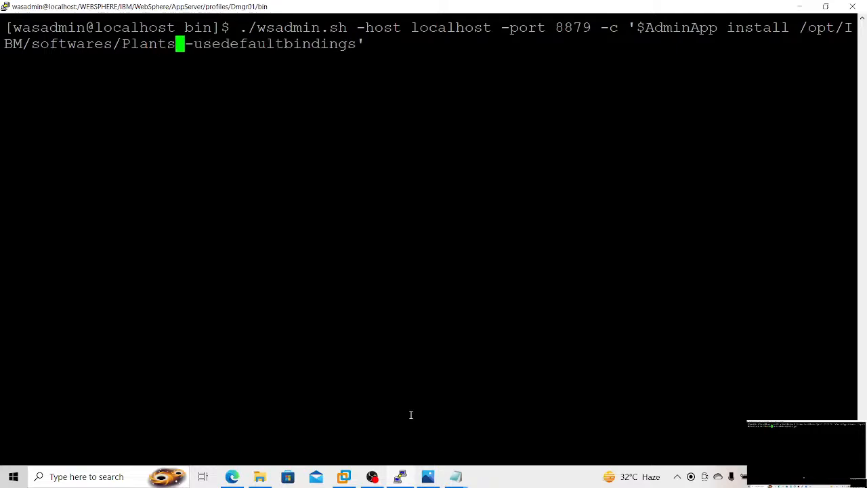
type("yWebS")
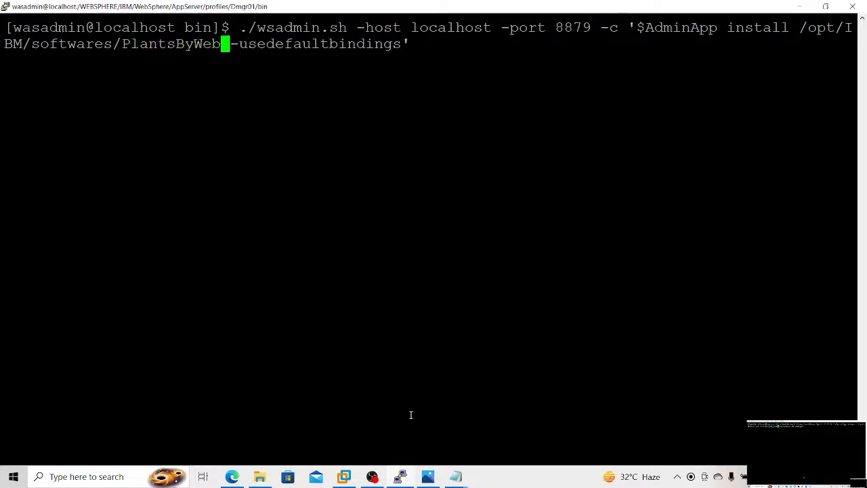
type("phere")
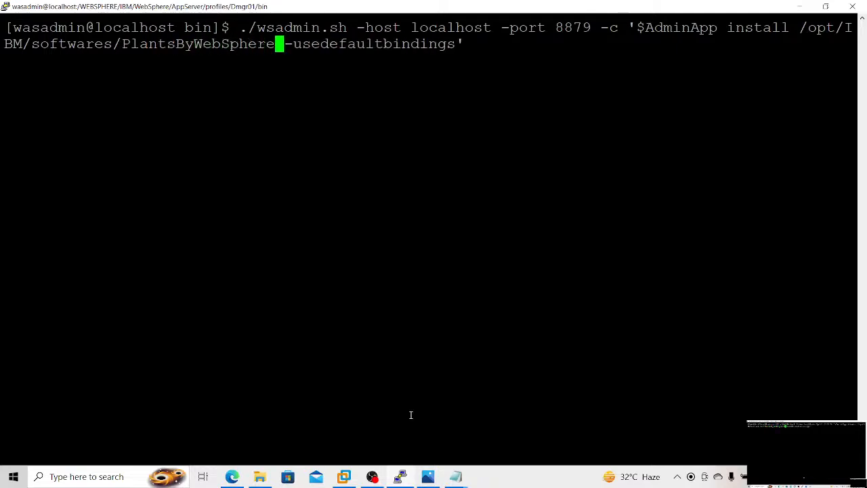
type(".w")
key("BackSpace")
type("ea")
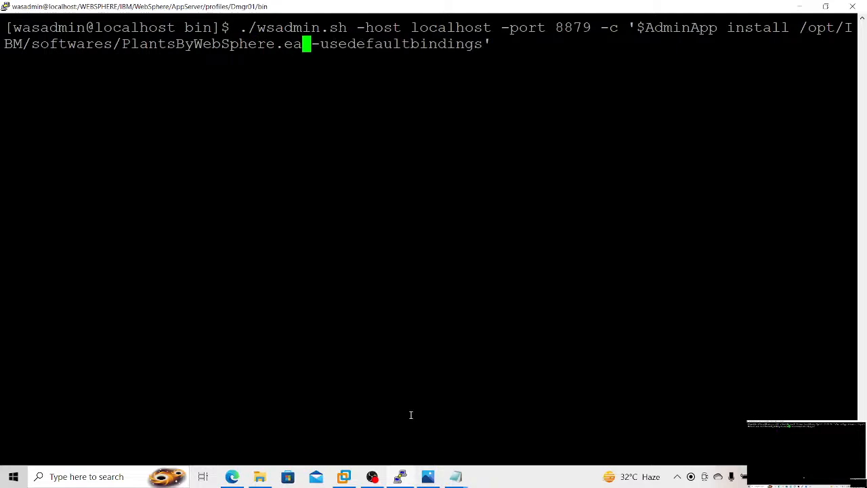
type("r")
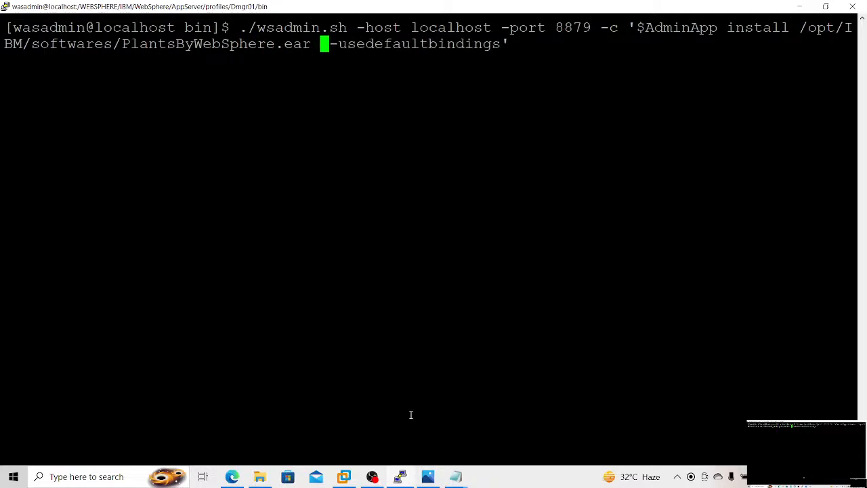
key("Return")
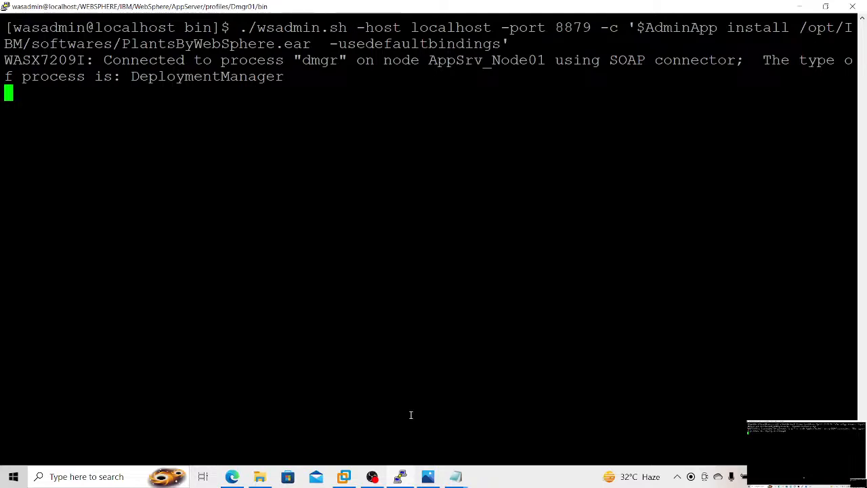
Step: Switch to the Cluster Setup_17_08_2023 notes in Notepad and add the heading "What is EAR?" below the pasted install output
mouse_move(454, 474)
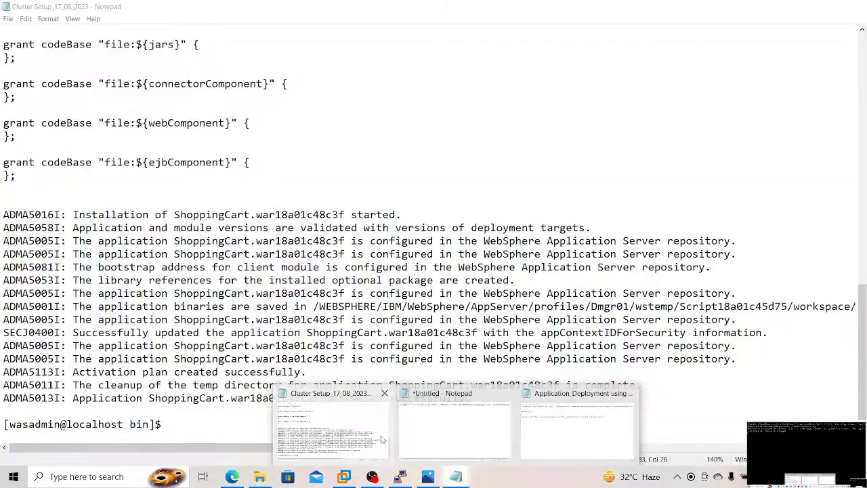
left_click(381, 439)
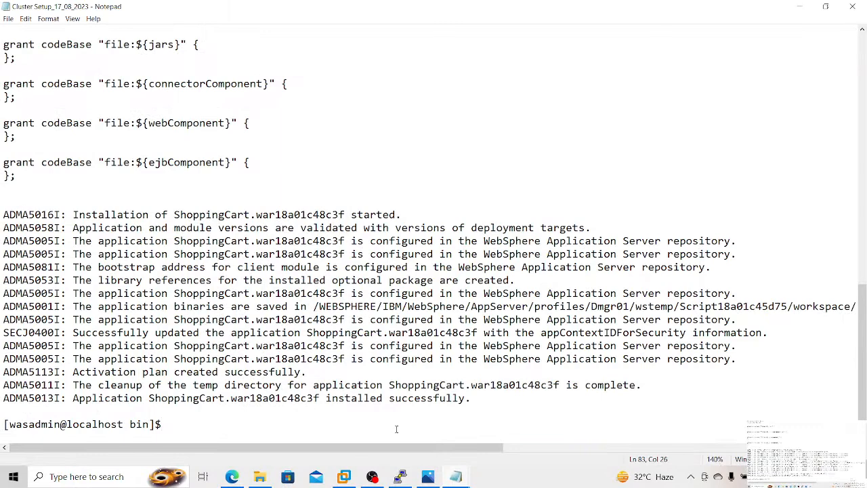
key("Return")
key("Return")
key("Return")
key("Return")
key("Return")
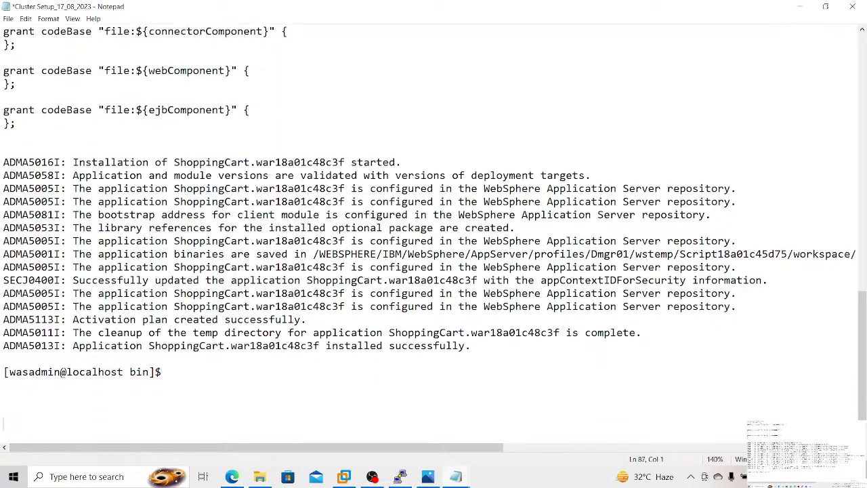
type("What ")
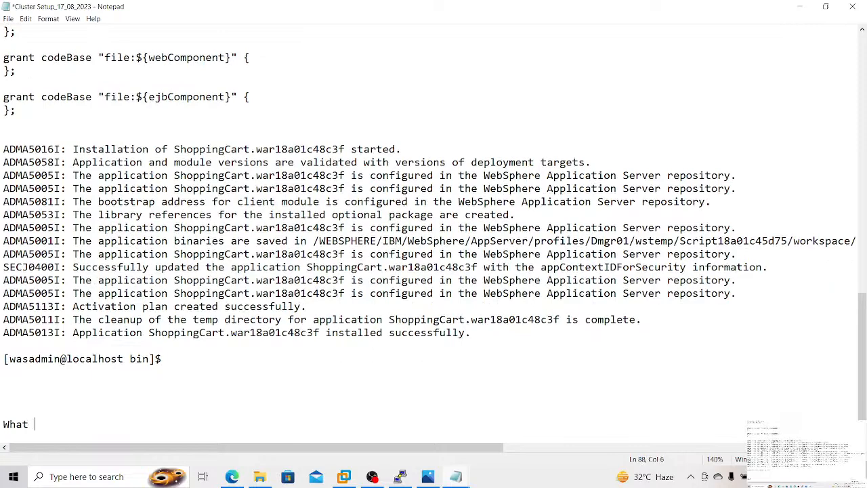
type("is EAR?")
key("Return")
key("Return")
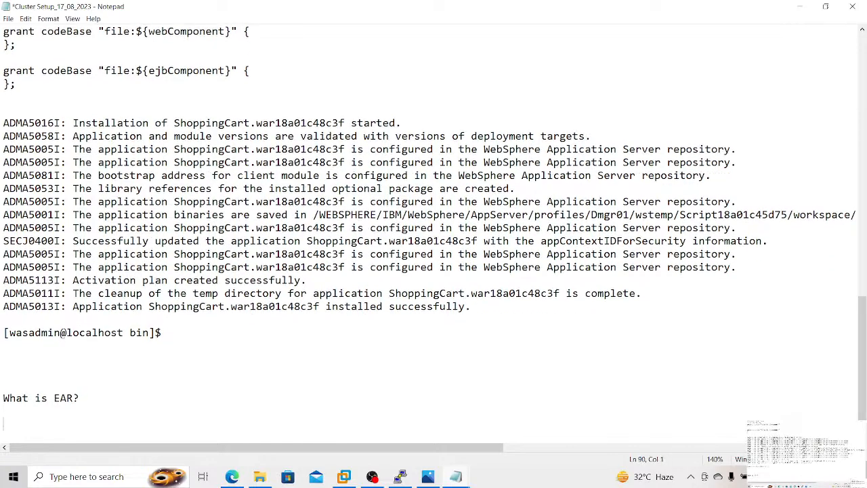
Step: Write the line "Combination of JAR1+JAR2+WAR+RAR= EAR" under the EAR heading
type("Combination of ")
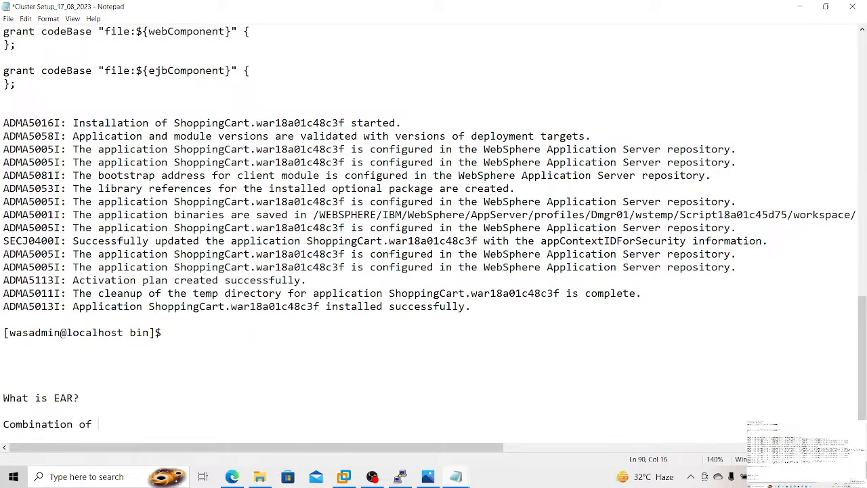
type("JAR1+JAR2+WAR")
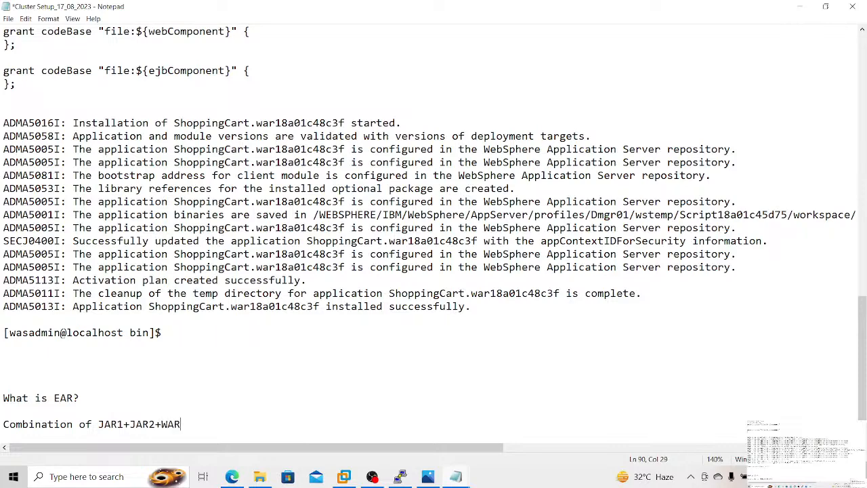
type("+RAR= EAR")
key("Return")
key("Return")
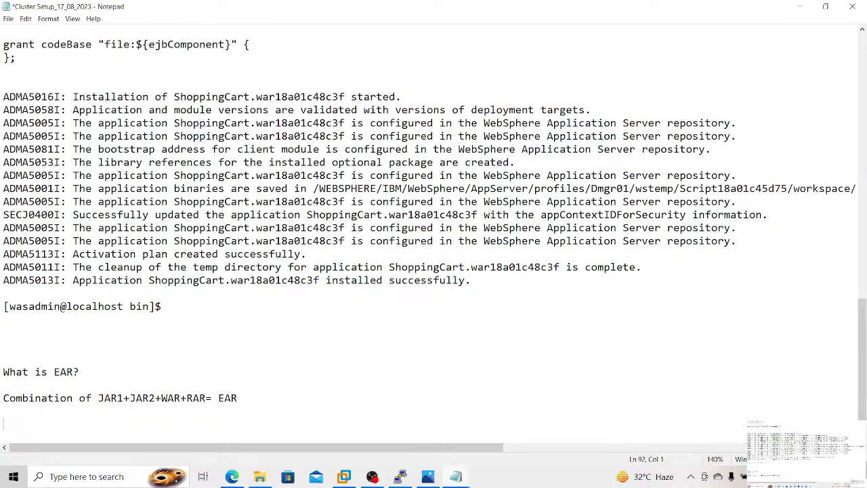
Step: Add the line "JAR1 Consists of Application Modules" to the EAR notes
type("JAR1 Consists of ")
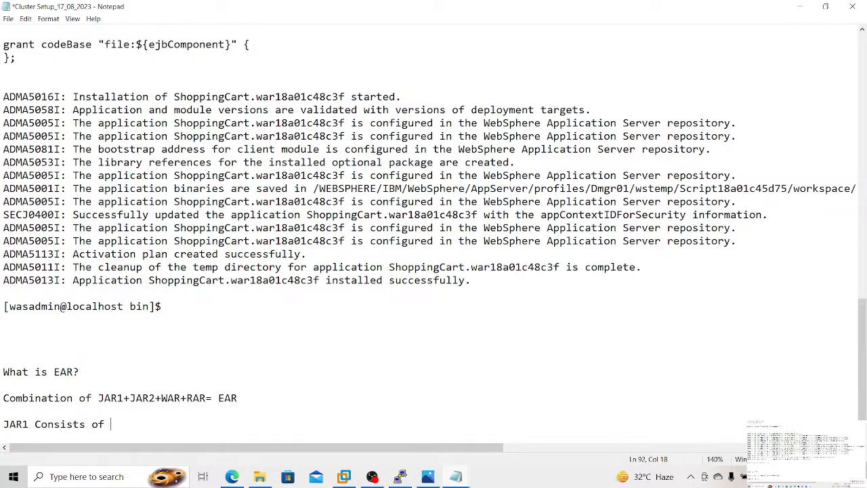
type("Application Modules")
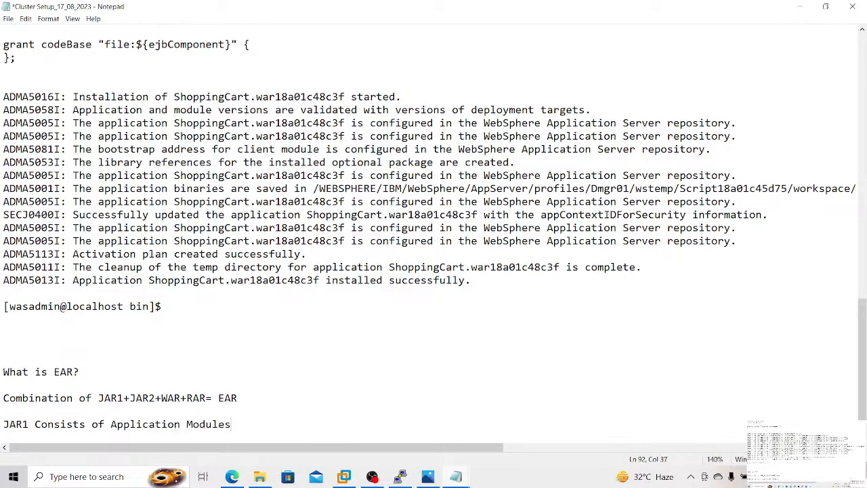
key("Return")
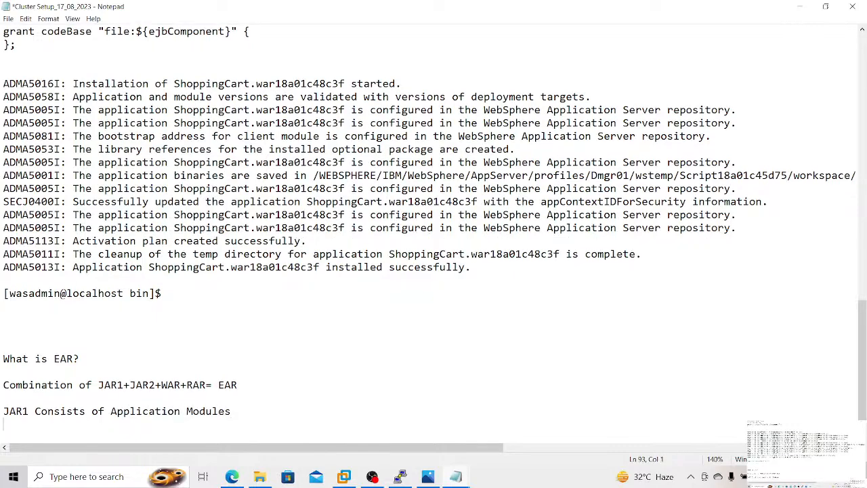
Step: Add the line "JAR2 Consists of Application Client Modules" below the JAR1 line
type("JAR2 Consists of App")
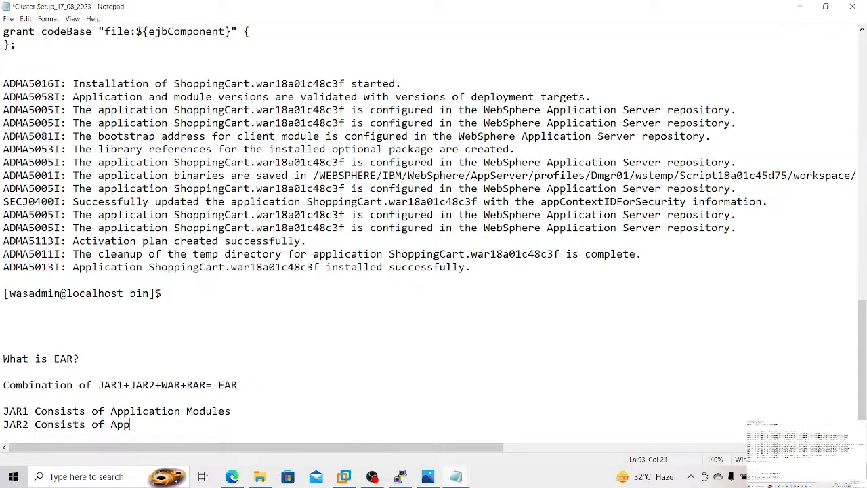
type("lication Client")
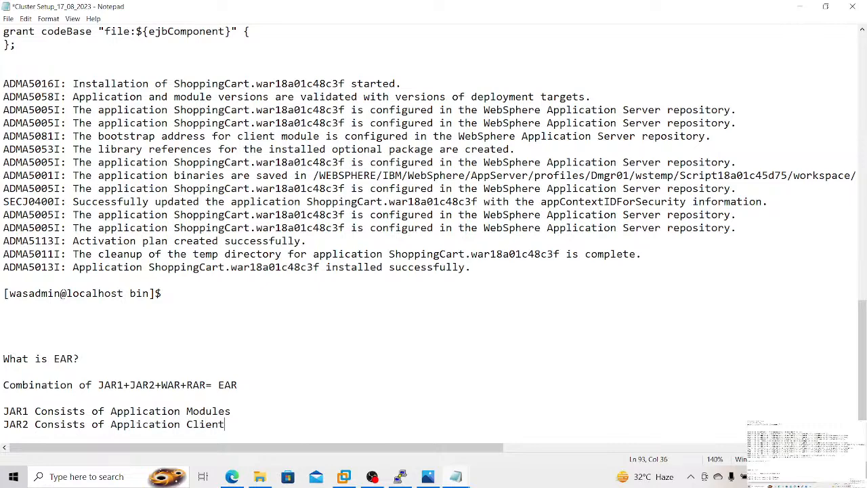
type(" Modules")
key("Return")
Step: Add the line "WAR Consists of Web Archeive RAR" below the JAR2 line
type("WA")
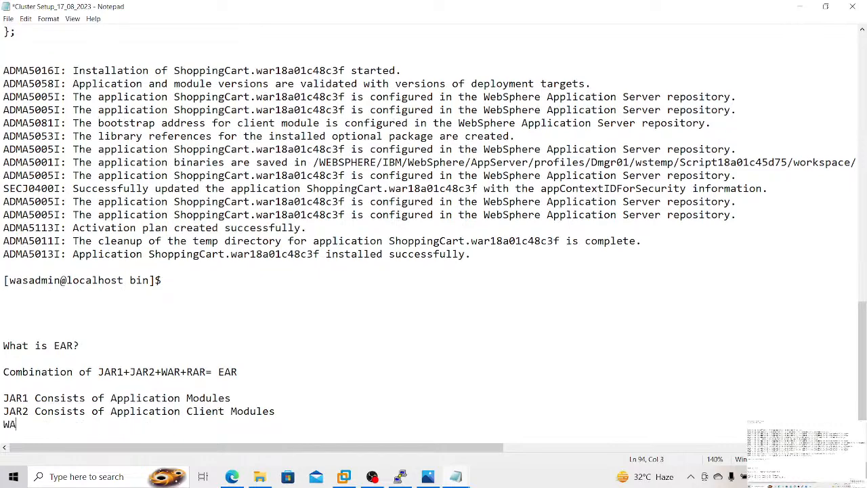
type("R Consists of Web")
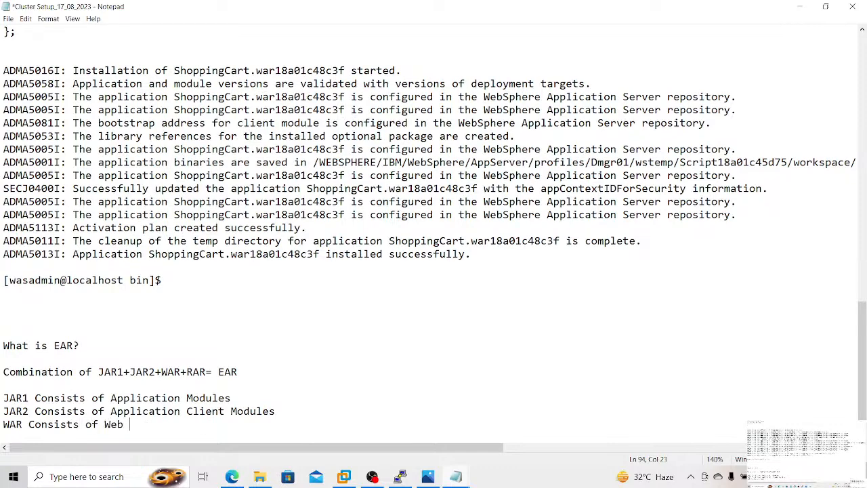
type(" Archeive RAR")
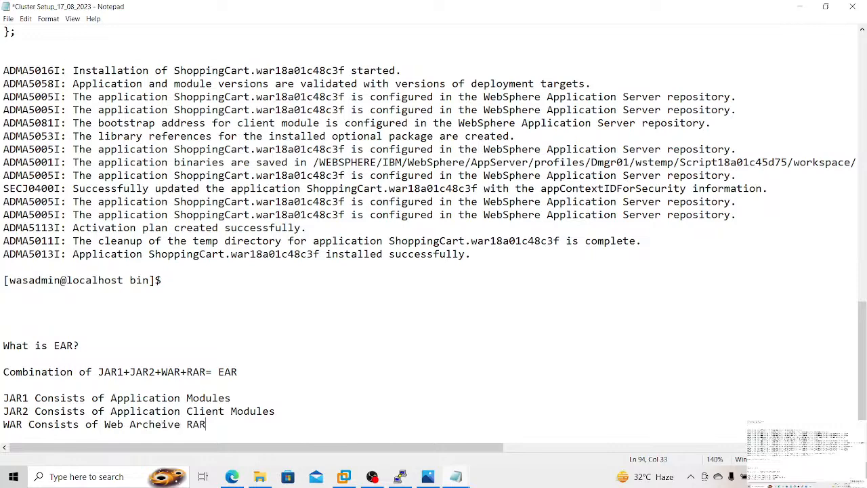
key("Return")
Step: Add the line "RAR File Consists of Resources File" below the WAR line and save the notes
type("RAR")
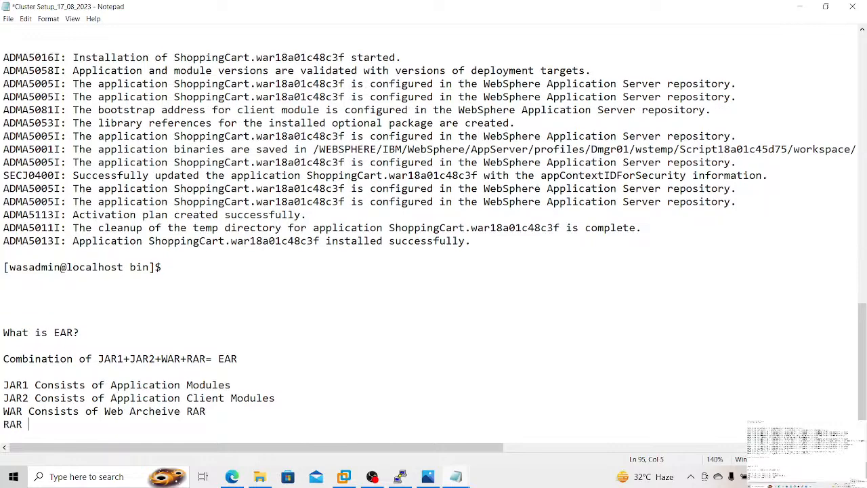
type(" File Consists of ")
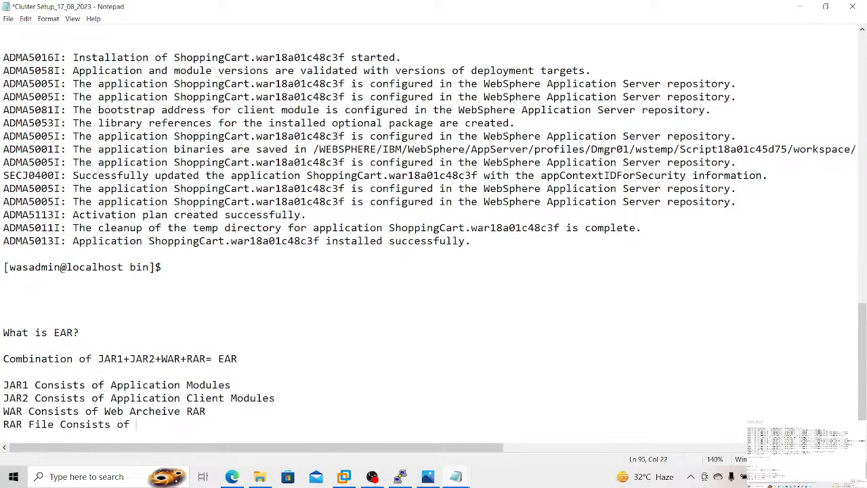
type("Resources File")
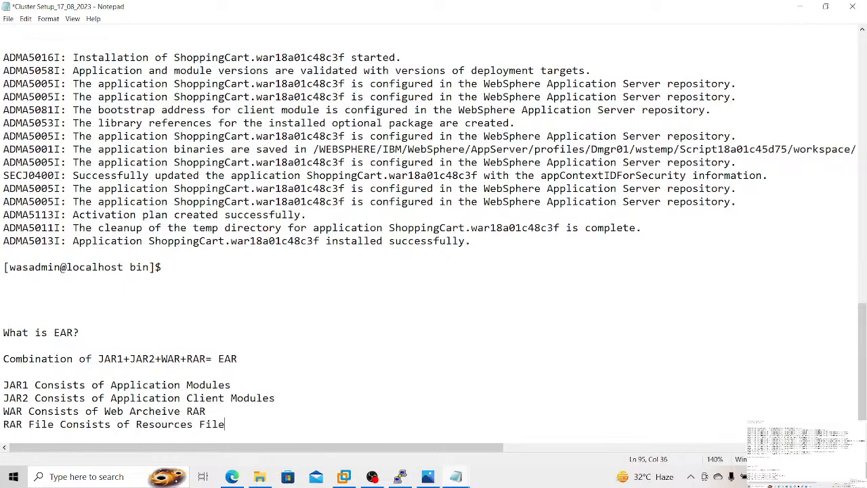
key("Return")
key("Return")
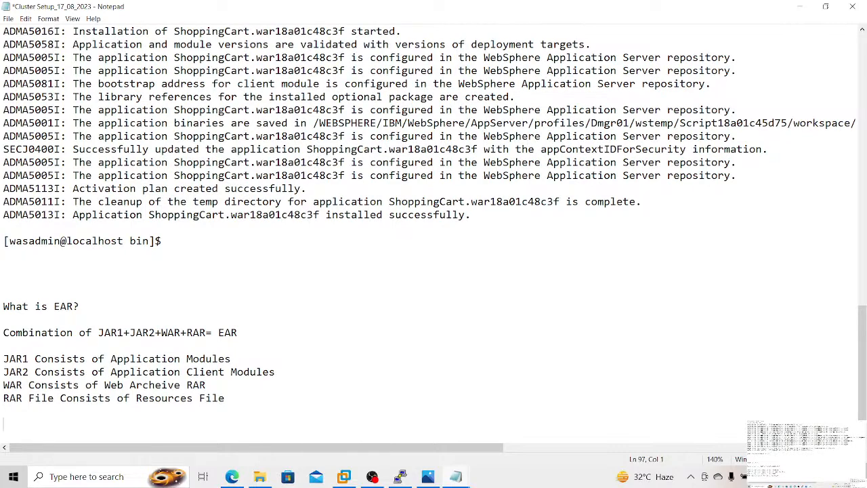
key("ctrl+s")
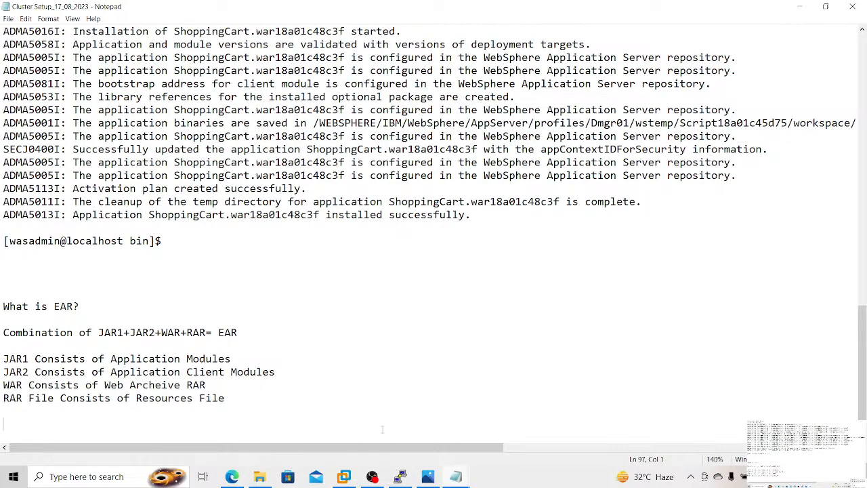
Step: Switch to the terminal session, change to /opt/IBM/softwares/ and list its files with ls -ltrh
left_click(400, 476)
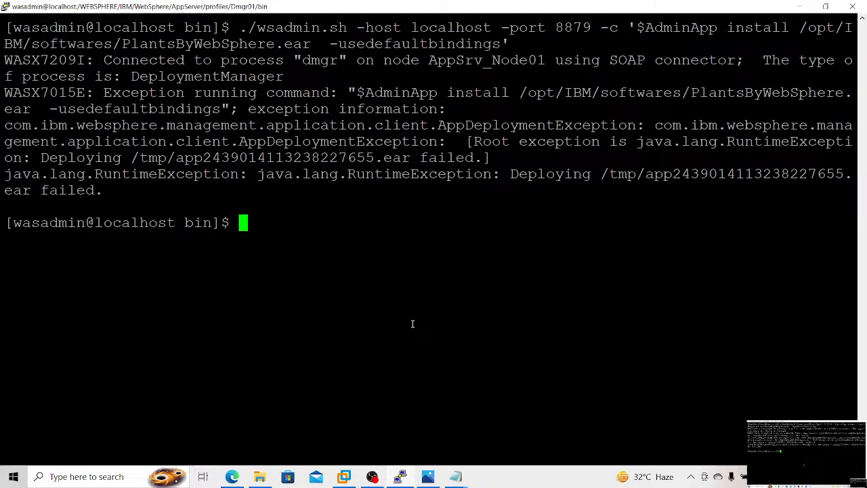
type("cd /opt/")
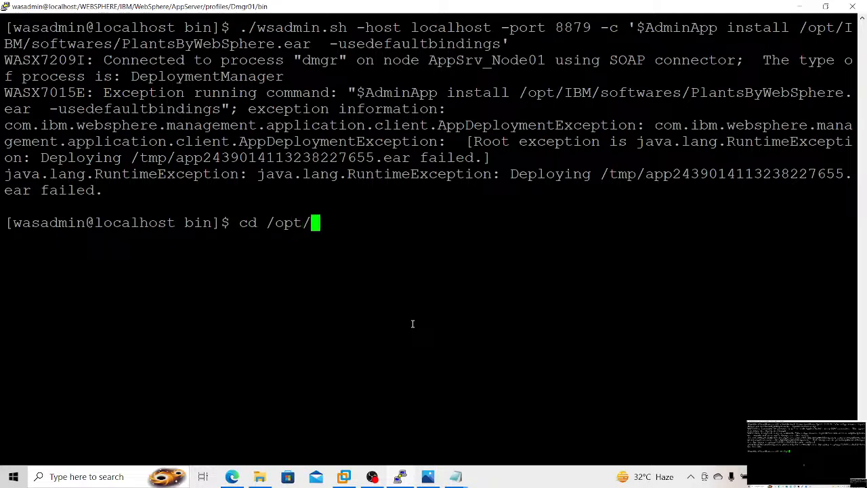
type("IBM/s")
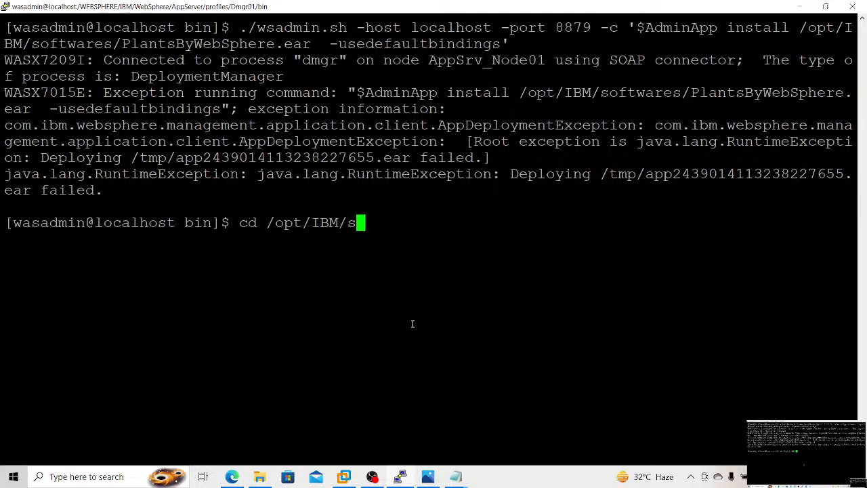
key("Tab")
key("Return")
type("ls -ltrh")
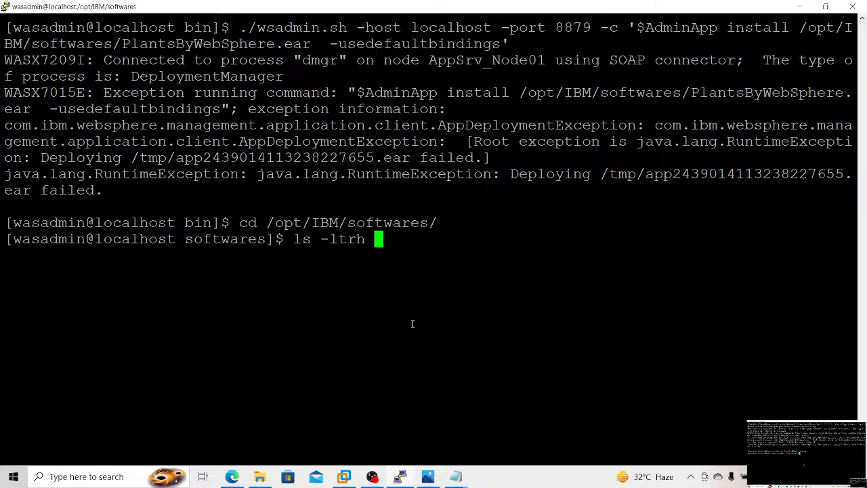
key("Return")
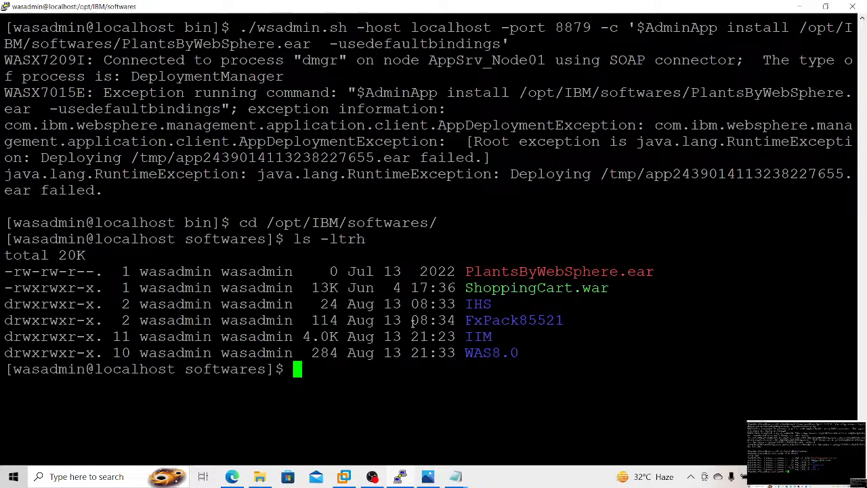
Step: Set the permissions of PlantsByWebSphere.ear to 775 with chmod -R
type("chmod ")
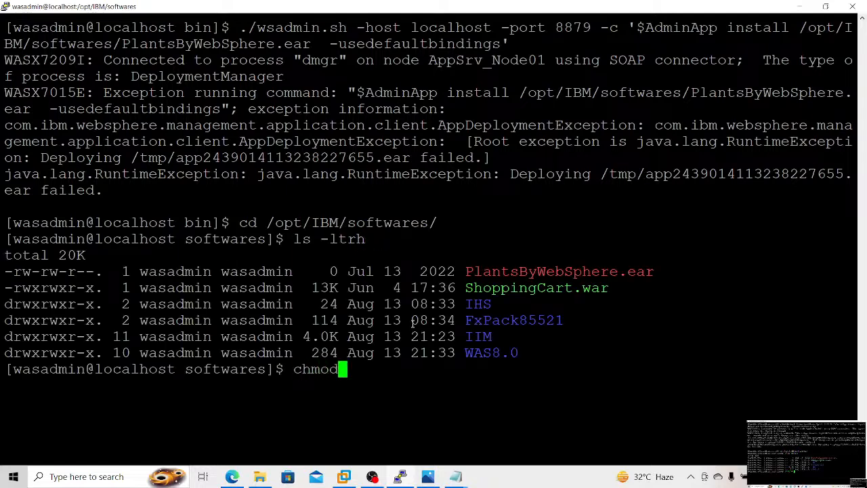
type("-R 7")
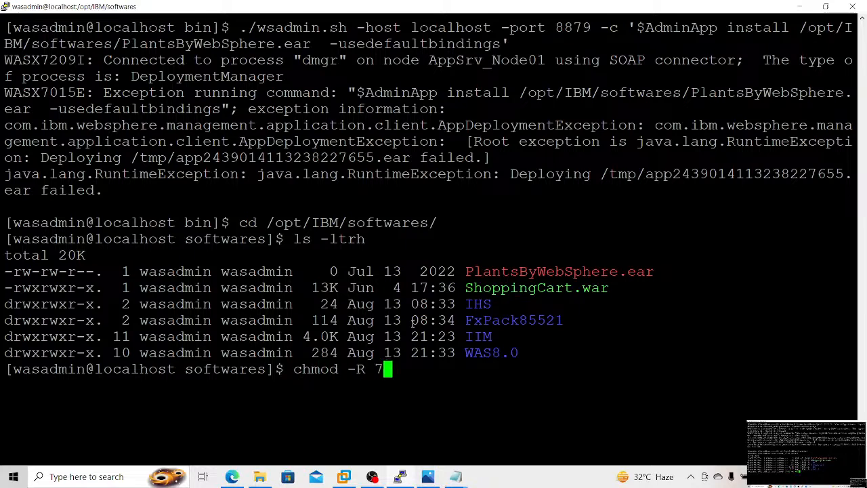
type("75 P")
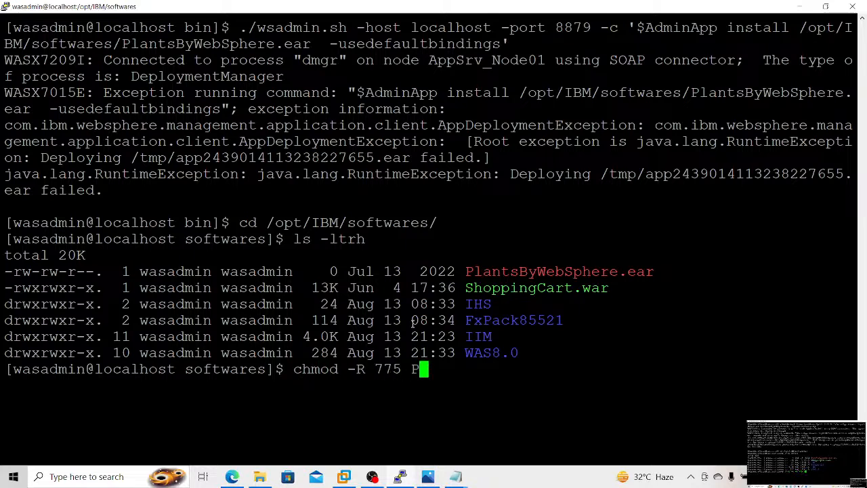
key("Tab")
key("Return")
Step: Change to the /WEBSPHERE/IBM/WebSphere/AppServer/profiles/Dmgr01/bin directory and clear the terminal screen
type("cd")
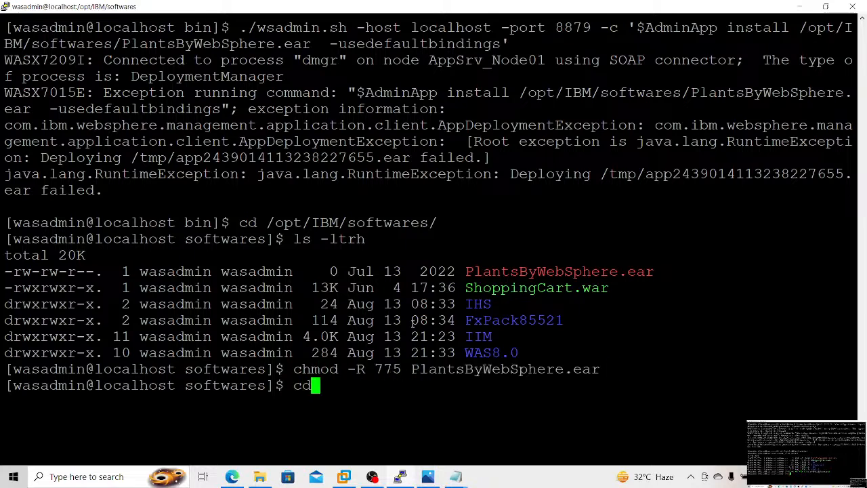
type(" /WEBS")
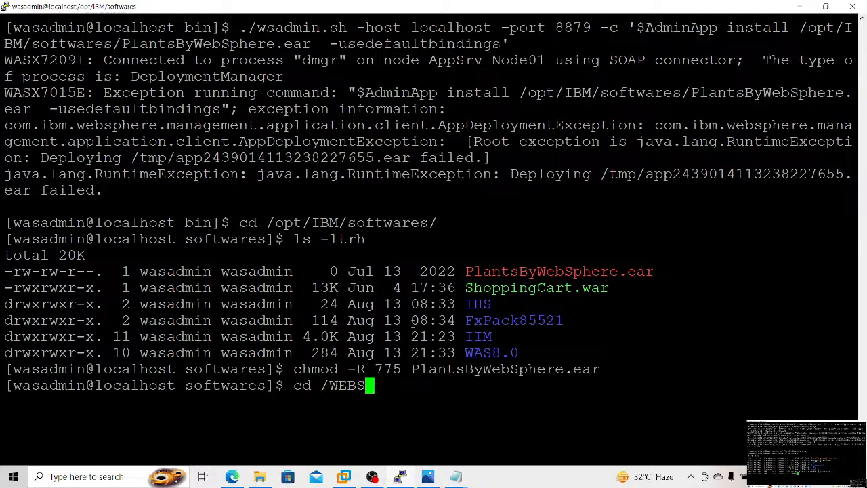
key("Tab")
type("IBM/W")
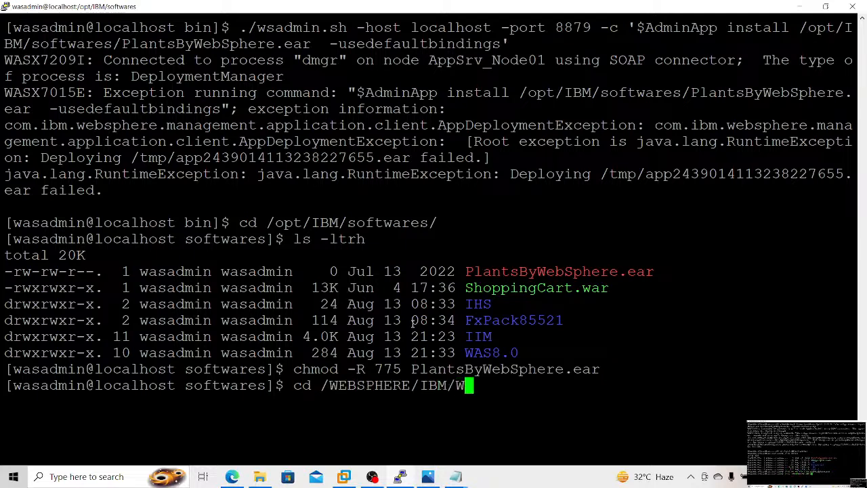
key("Tab")
type("A")
key("Tab")
type("pro")
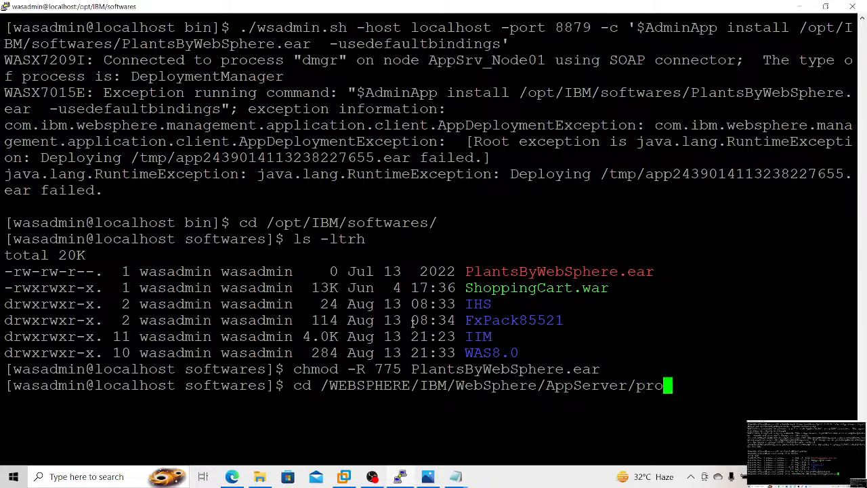
type("files/D")
key("Tab")
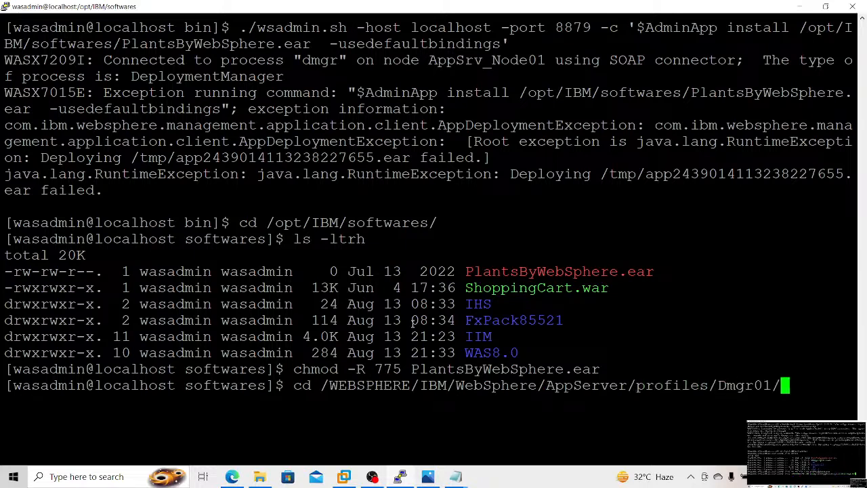
type("bin")
key("Return")
key("ctrl+l")
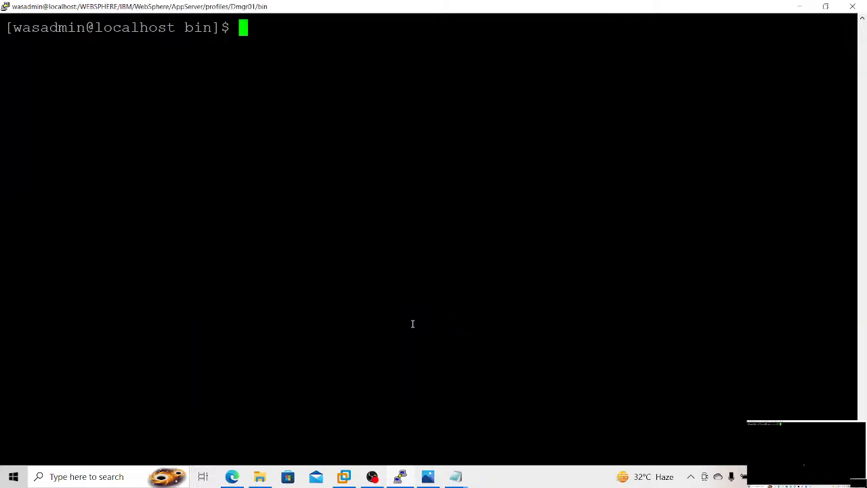
key("ctrl+r")
type("./ws")
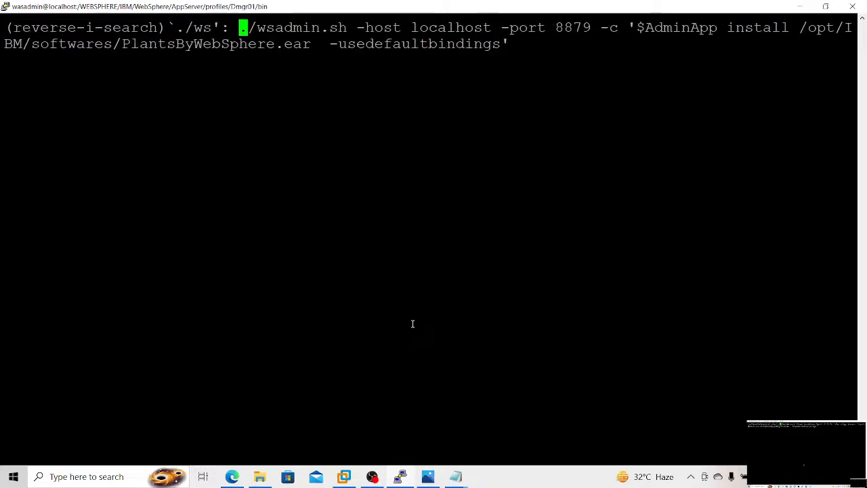
key("ctrl+c")
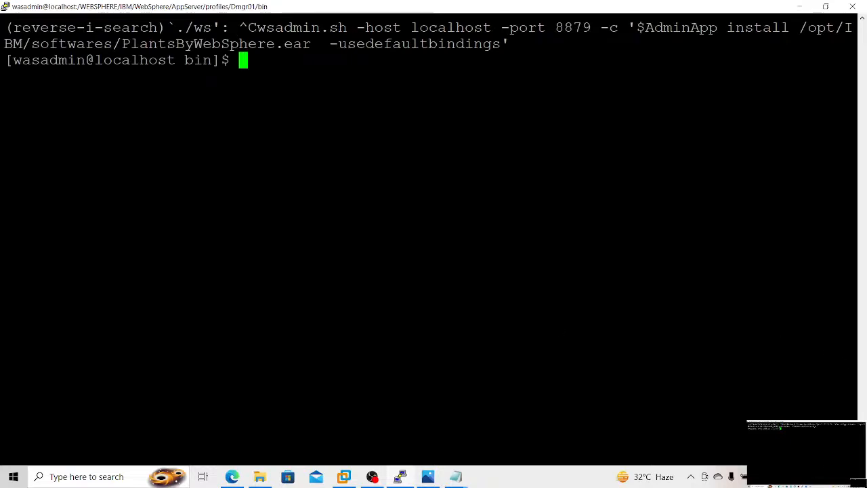
scroll(433, 250, "up", 5)
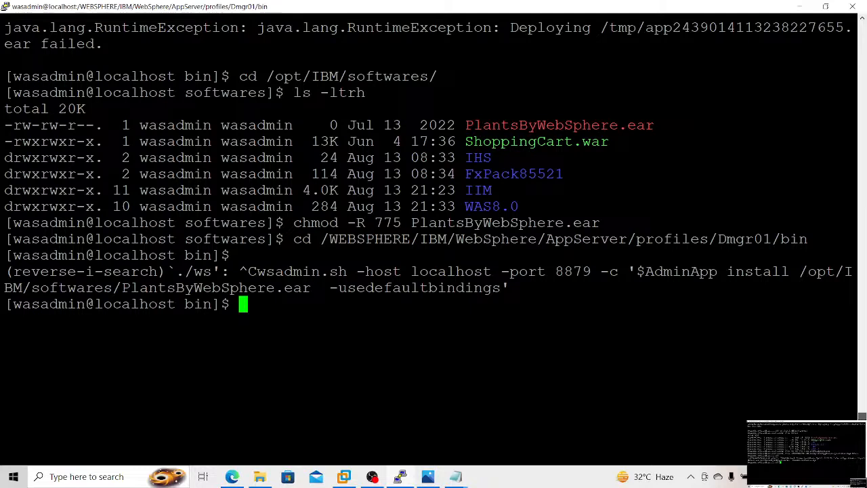
scroll(433, 250, "down", 5)
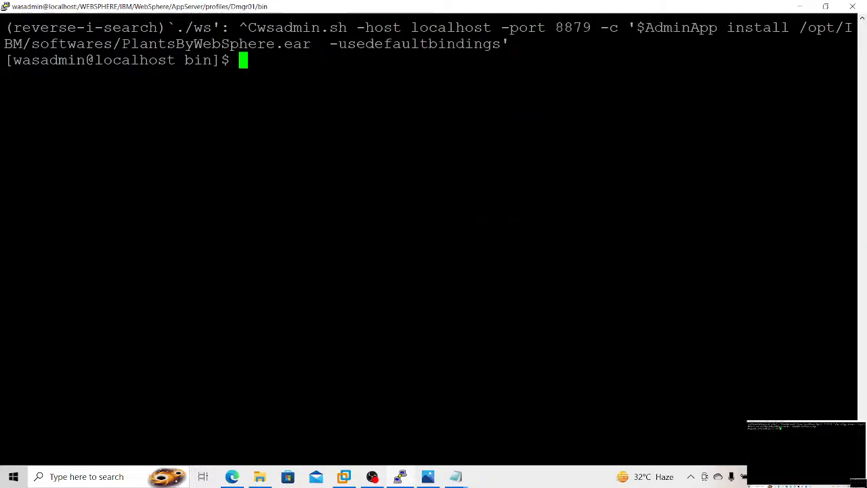
Step: Try to install /opt/IBM/softwares/PlantsByWebSphere.ear again with wsadmin.sh on localhost port 8879, using the -usedefaultbindings option
key("ctrl+l")
key("Up")
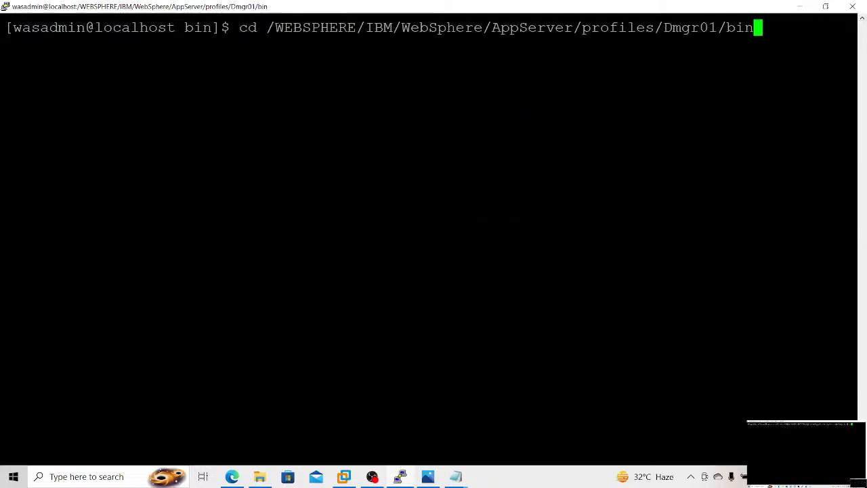
key("Up")
key("Up")
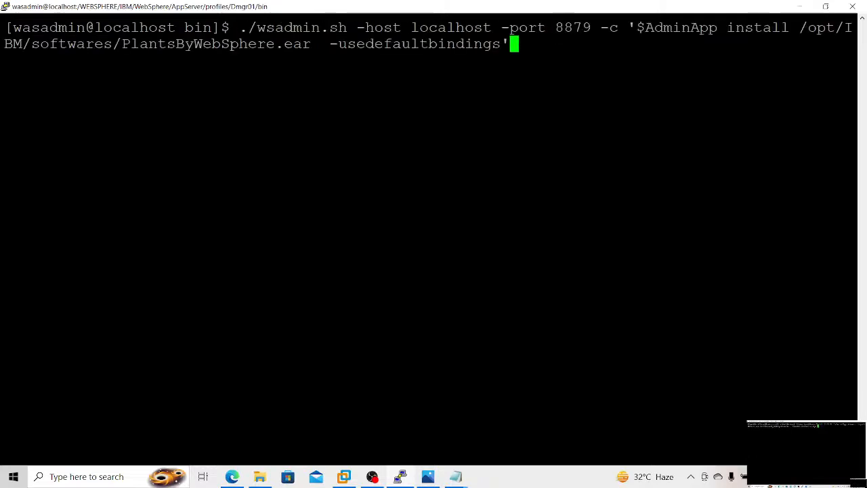
key("Return")
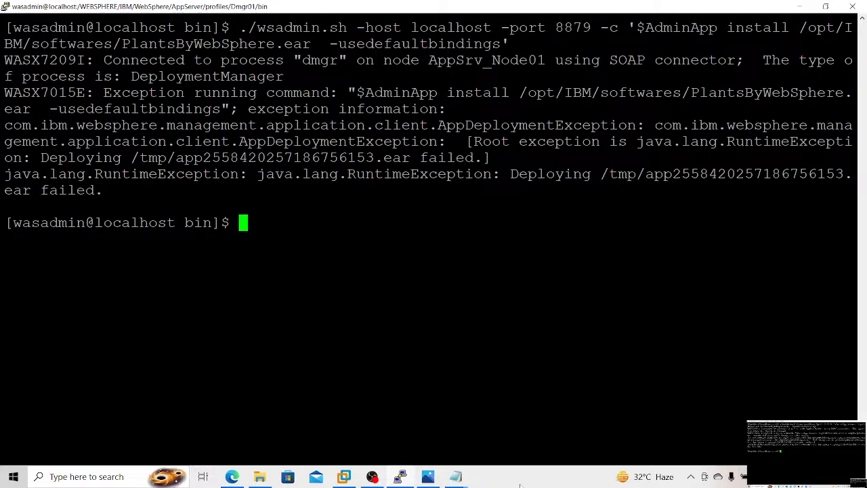
Step: Close the untitled Notepad note containing the ShoppingCart.war install command without saving it
left_click(453, 479)
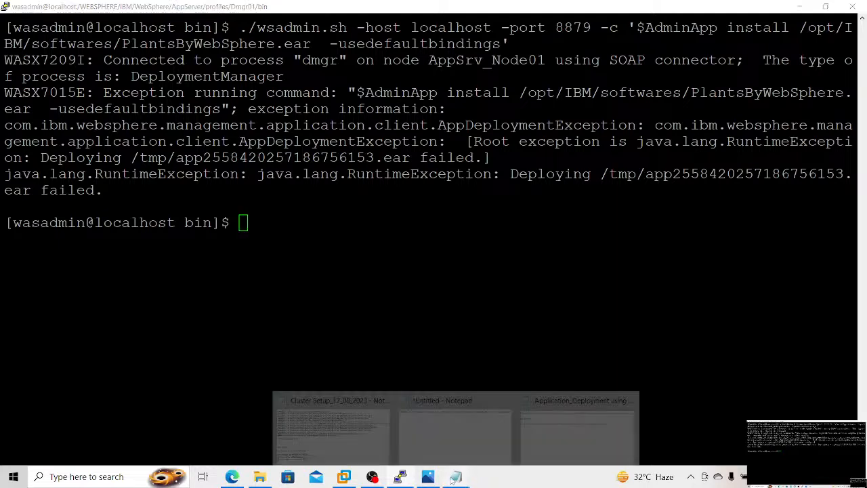
mouse_move(541, 431)
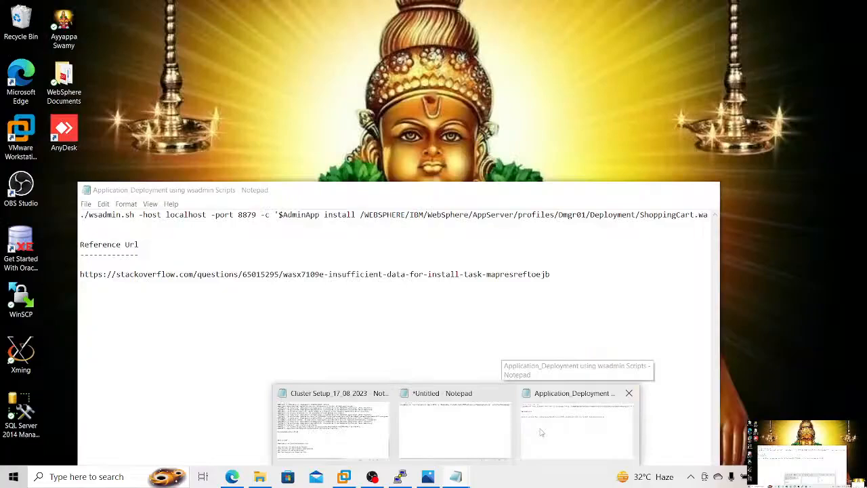
mouse_move(427, 421)
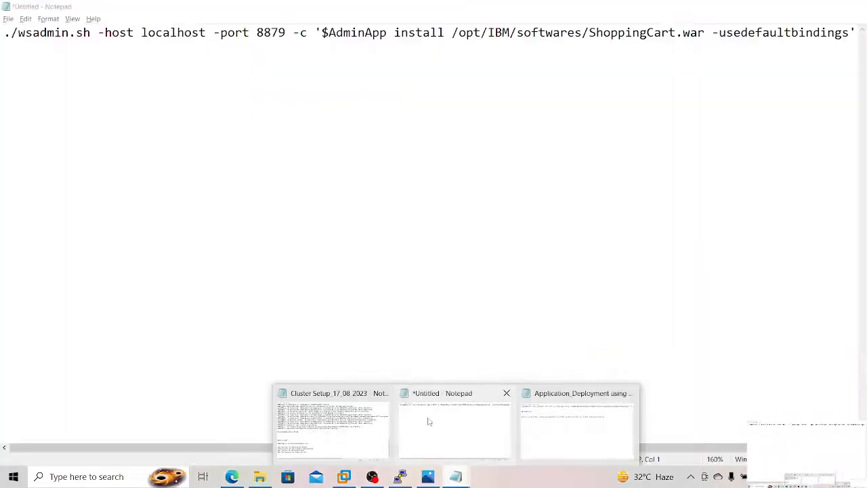
left_click(428, 421)
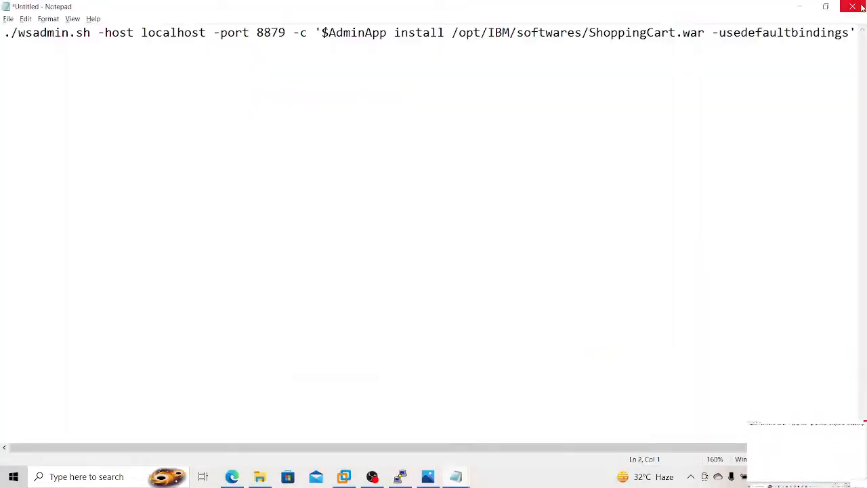
left_click(852, 6)
left_click(451, 238)
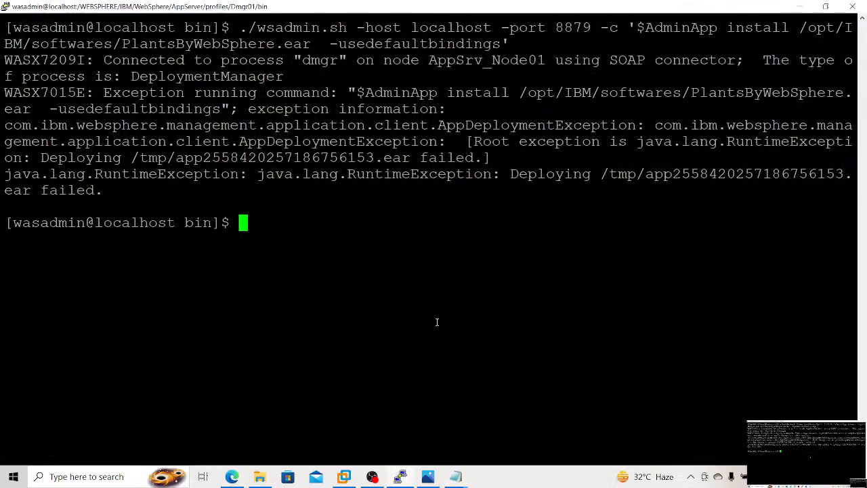
Step: Open the "ApplicationDepoyment through Scripts" notes, look up the ./wsadmin.sh -conntype NONE command, and return to the terminal session
left_click(259, 476)
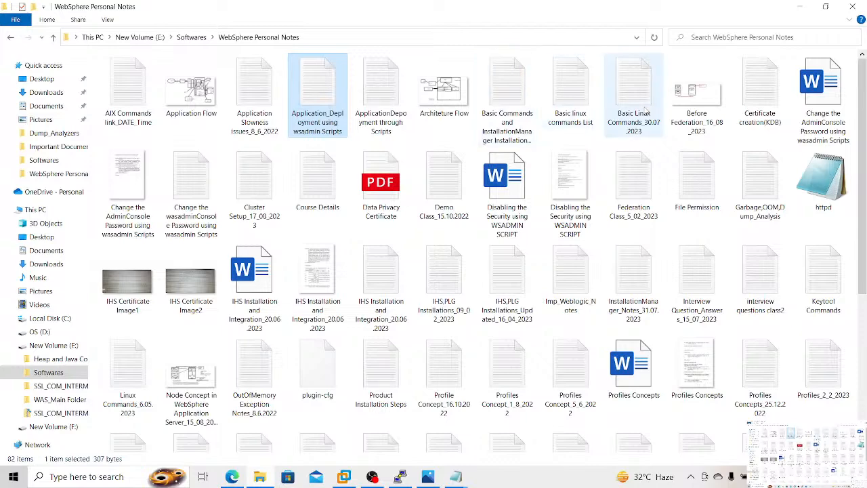
double_click(393, 103)
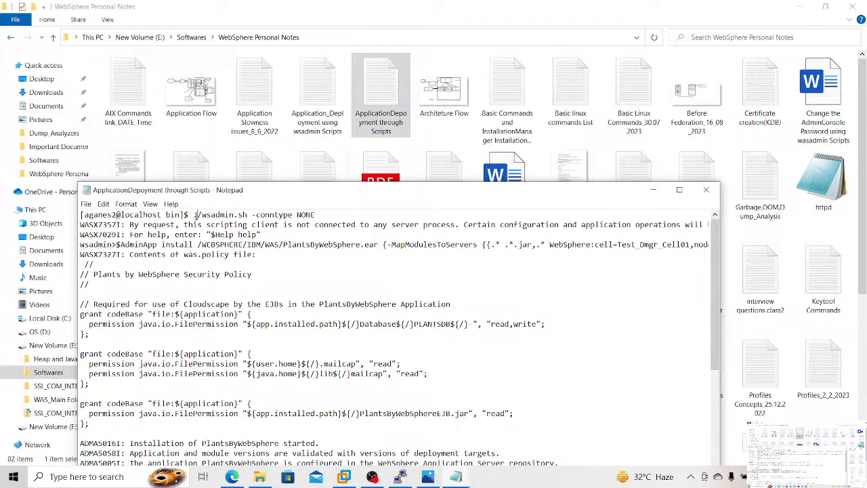
left_click_drag(195, 214, 322, 202)
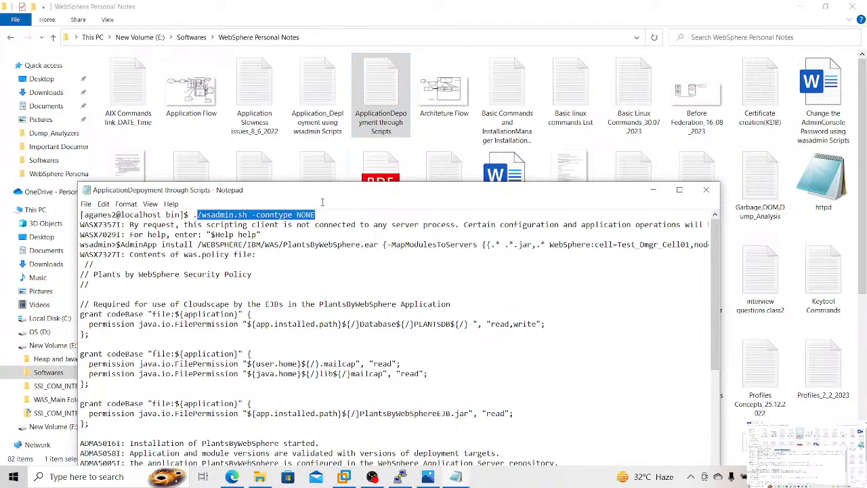
key("alt+Tab")
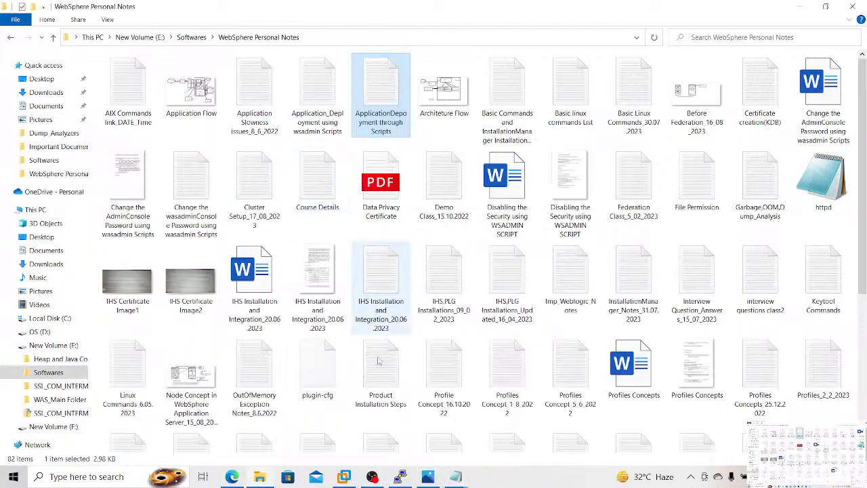
left_click(399, 479)
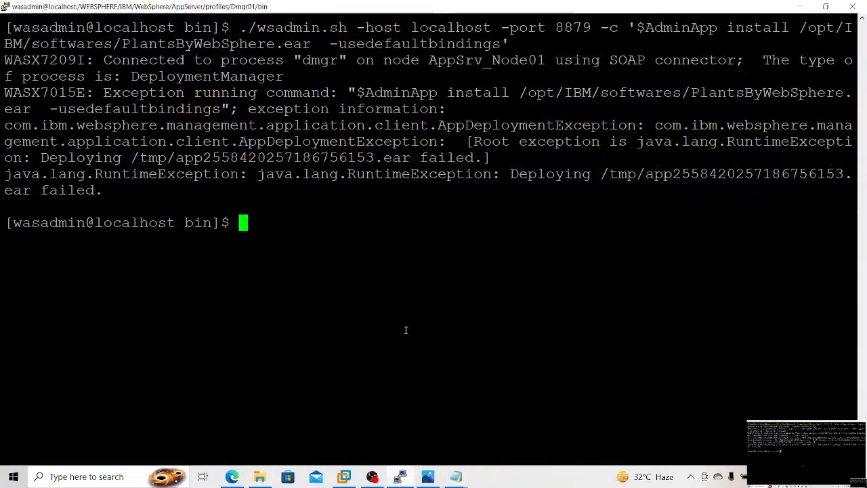
right_click(405, 330)
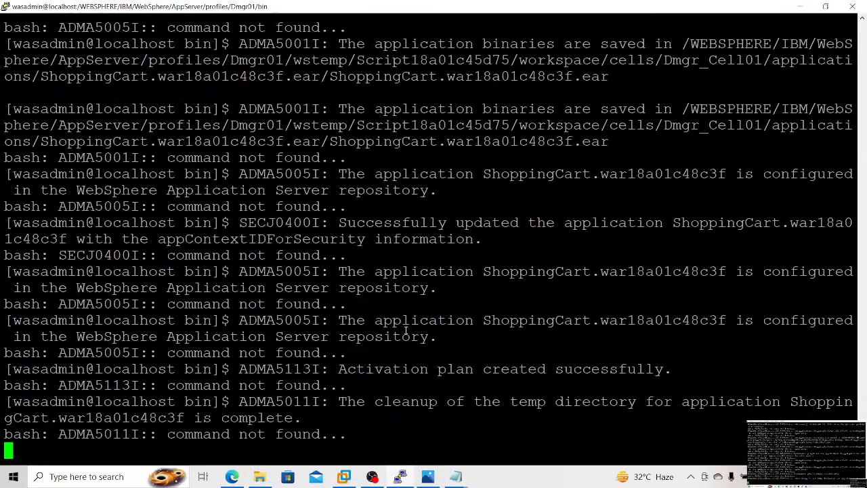
key("ctrl+c")
key("ctrl+l")
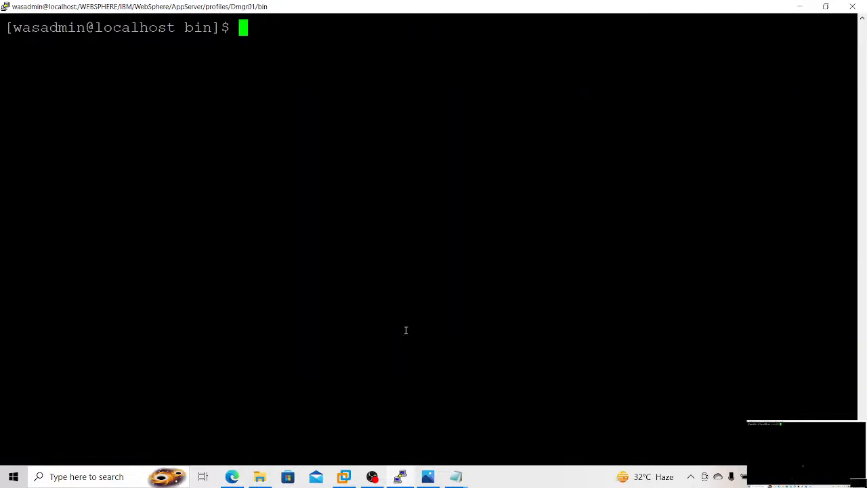
key("ctrl+r")
type("./ws")
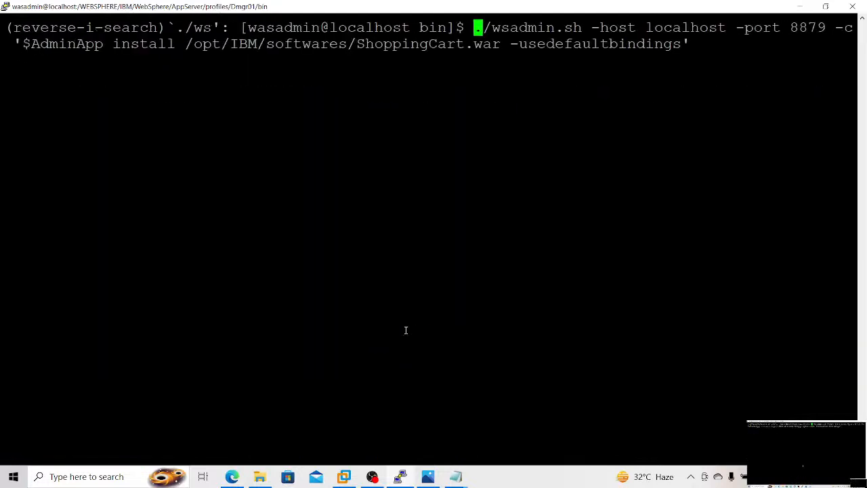
type("ad")
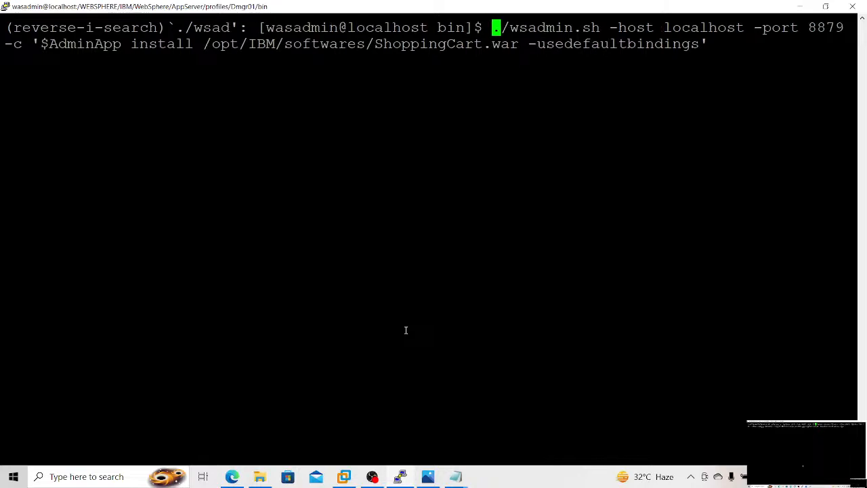
key("ctrl+c")
key("ctrl+l")
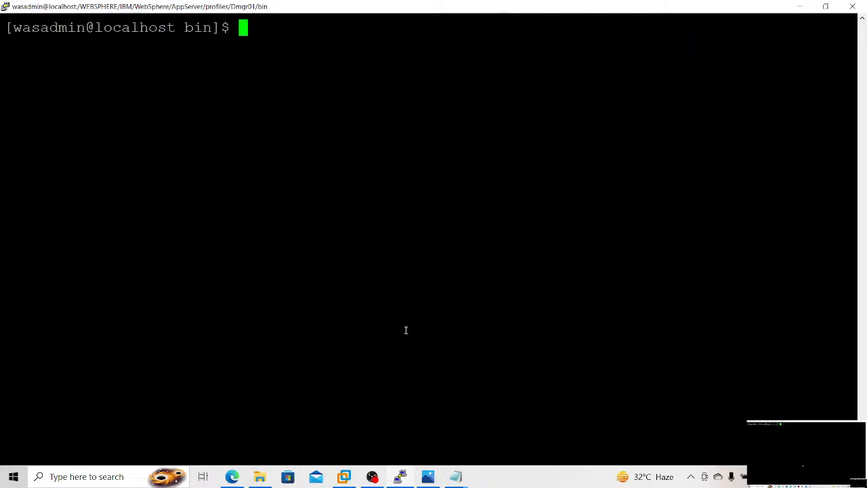
Step: Start the wsadmin scripting client in local mode with ./wsadmin.sh -conntype NONE
type("./wsadmi")
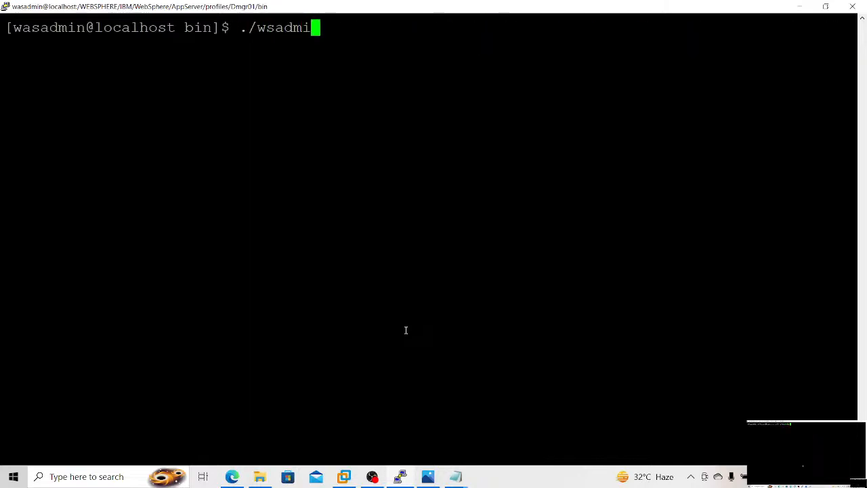
type("n.sh -co")
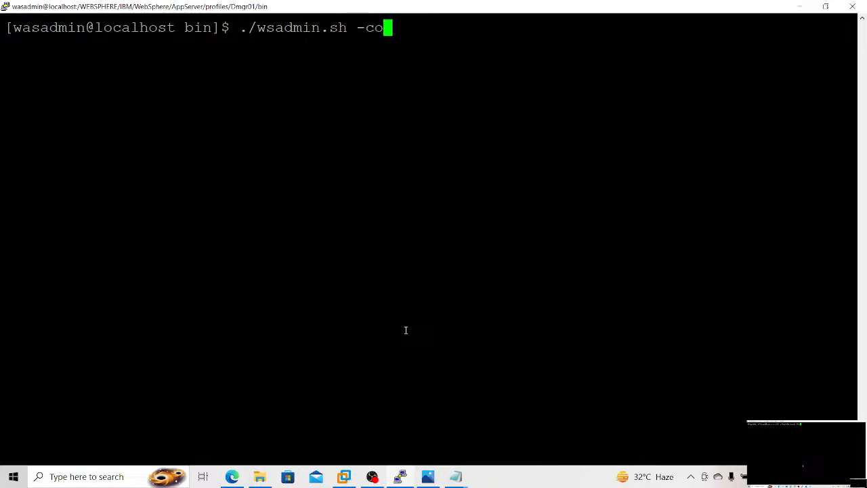
type("nntypeNONE")
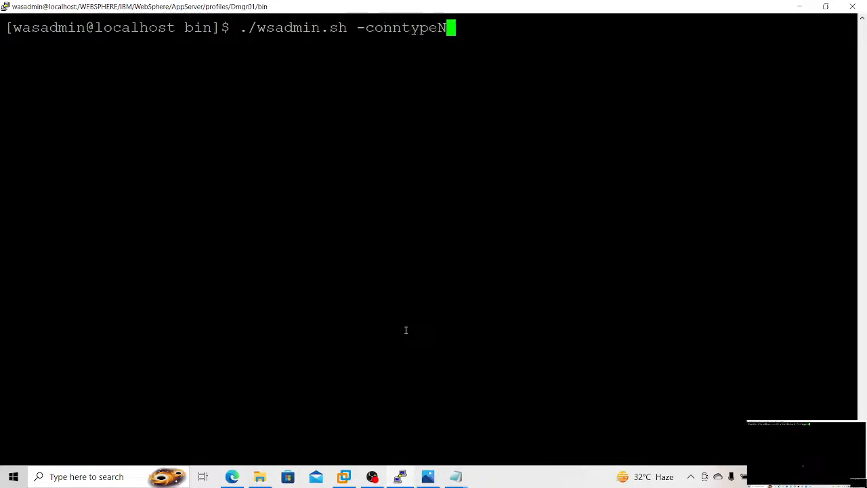
key("BackSpace")
key("BackSpace")
key("BackSpace")
key("BackSpace")
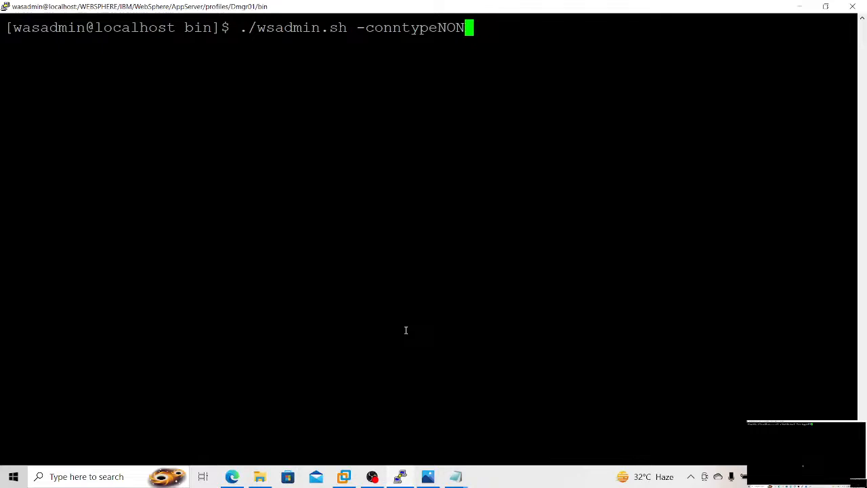
type("NONE")
key("Return")
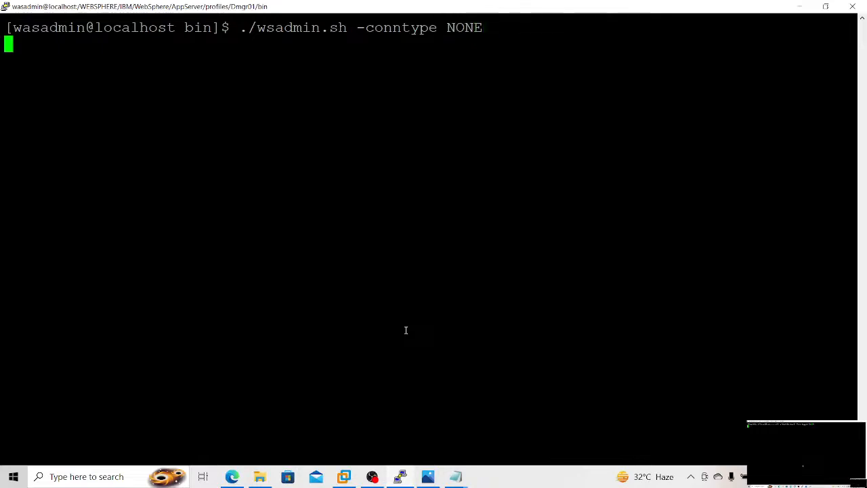
Step: Select the full $AdminApp install command in the "ApplicationDepoyment through Scripts" notes and close the "Application_Deployment using wsadmin Scripts" notes
key("alt+Tab")
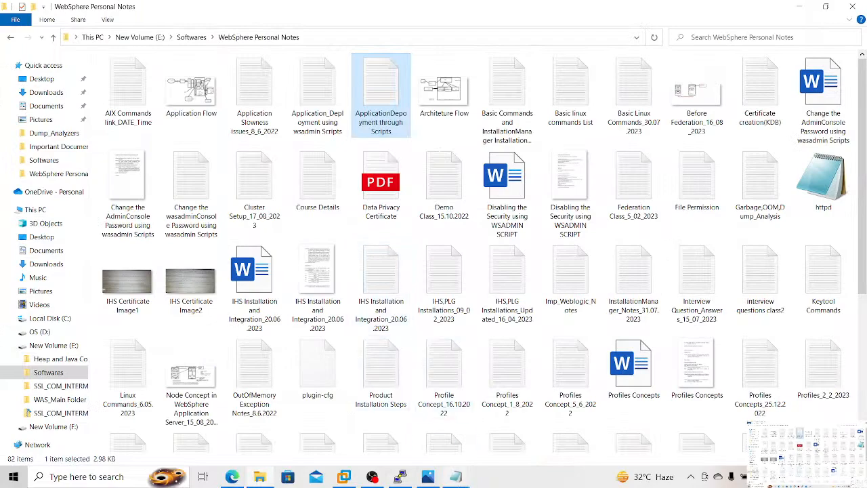
mouse_move(455, 476)
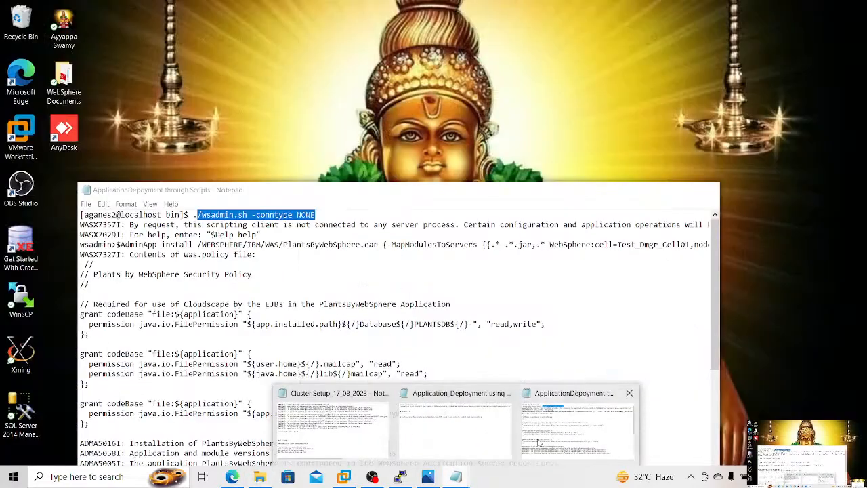
left_click(538, 441)
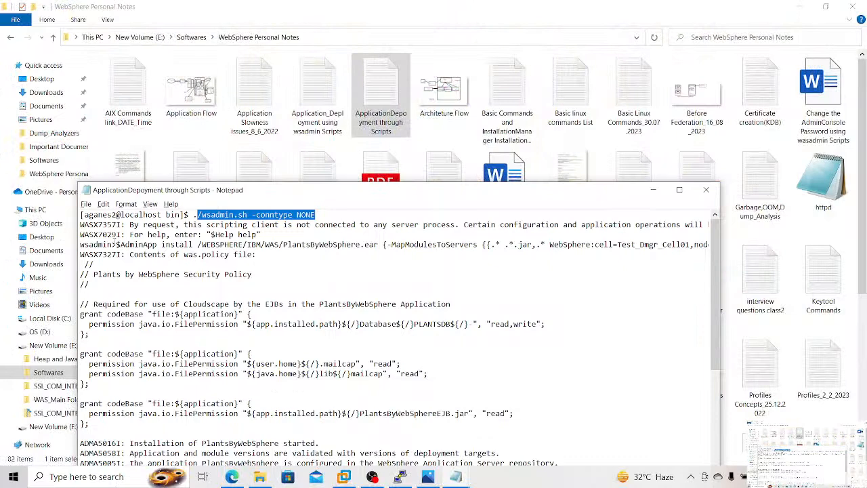
left_click_drag(113, 245, 512, 245)
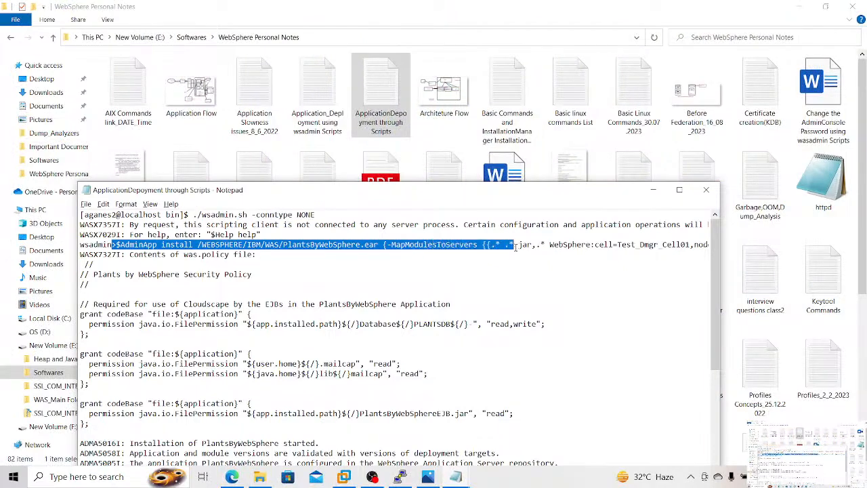
left_click(513, 245)
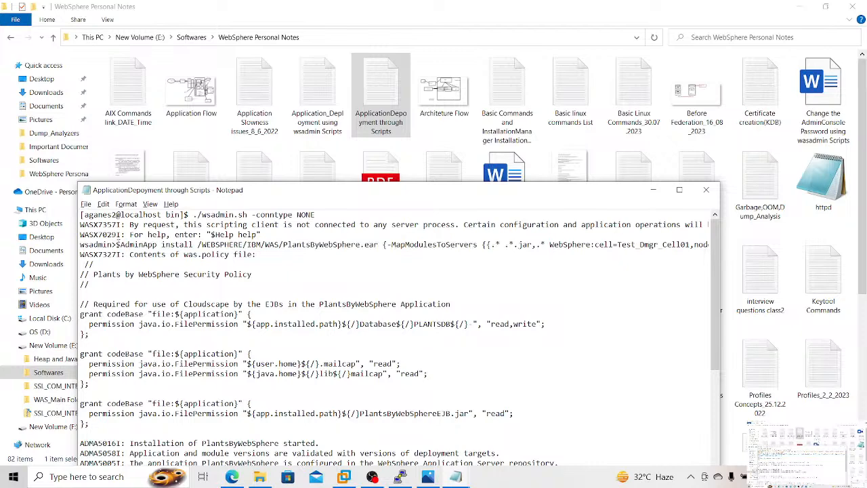
left_click_drag(117, 244, 710, 245)
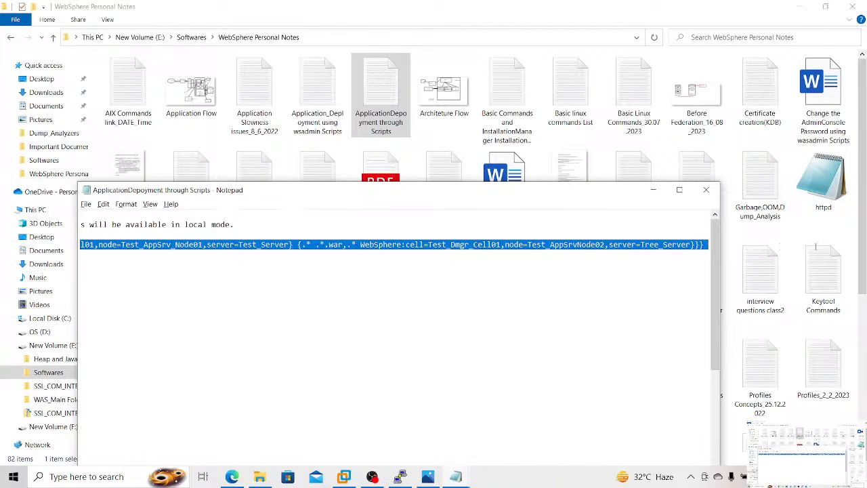
left_click(457, 478)
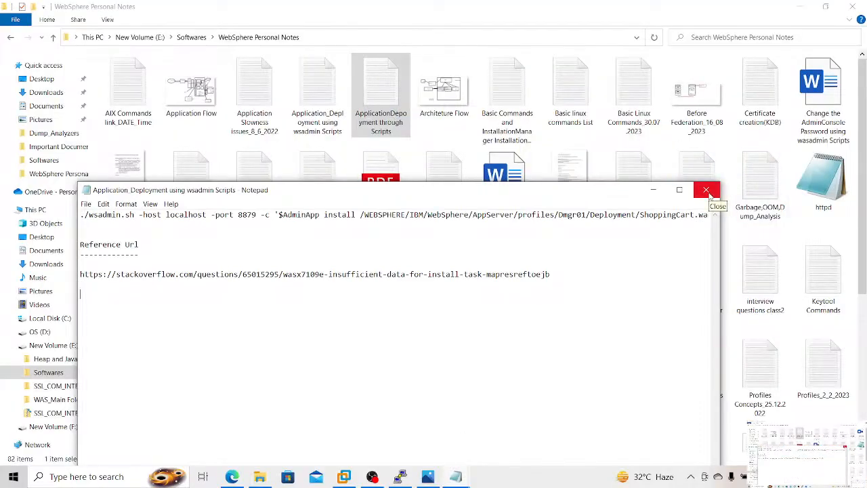
left_click(708, 192)
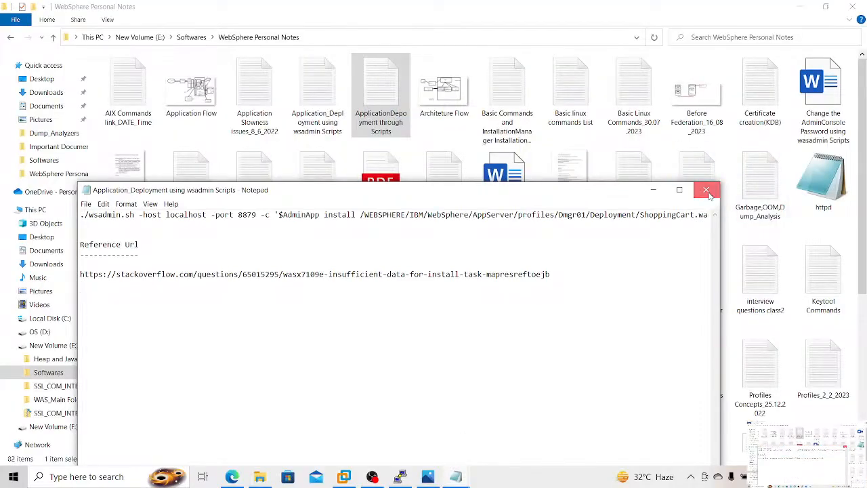
Step: Start a new blank note and paste the copied $AdminApp install command for PlantsByWebSphere.ear into it
left_click(85, 204)
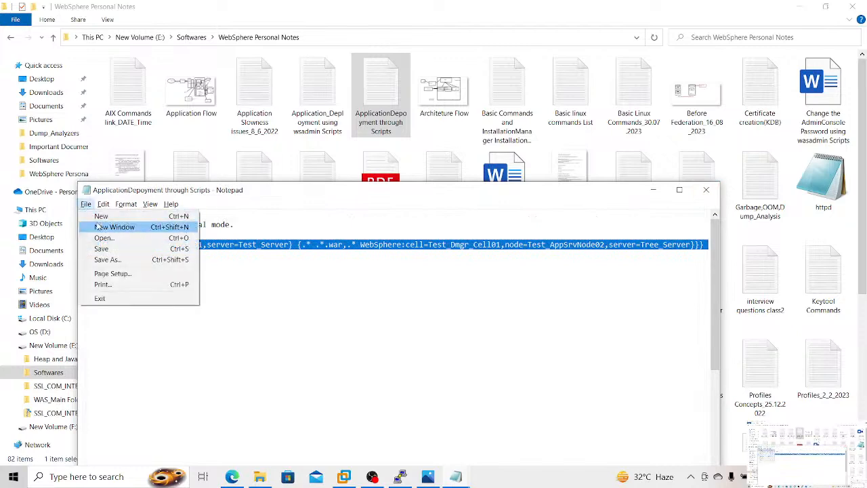
left_click(100, 215)
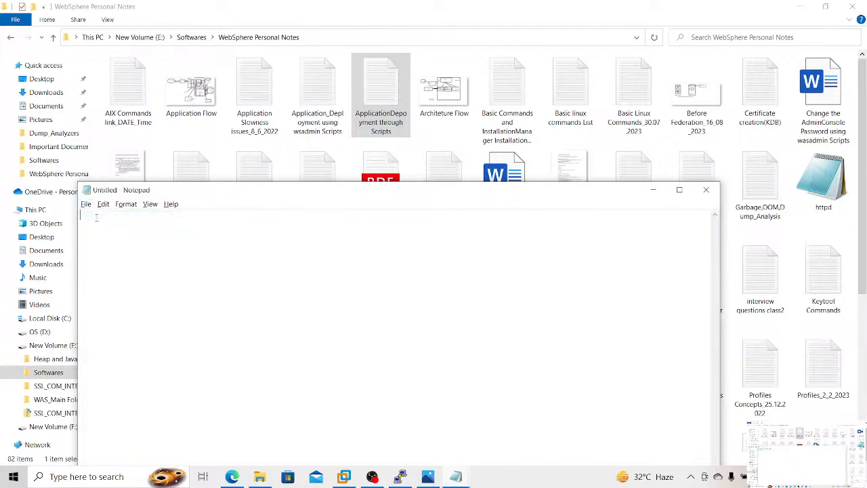
key("ctrl+v")
scroll(95, 217, "up", 3)
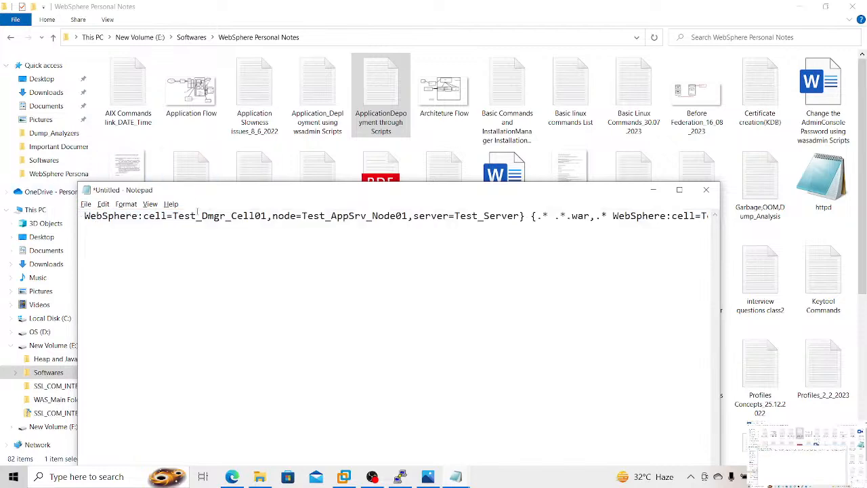
Step: Change the cell name in the .jar module mapping of the install command to Dmgr_Cell01
left_click(201, 215)
key("BackSpace")
key("BackSpace")
key("BackSpace")
key("BackSpace")
key("BackSpace")
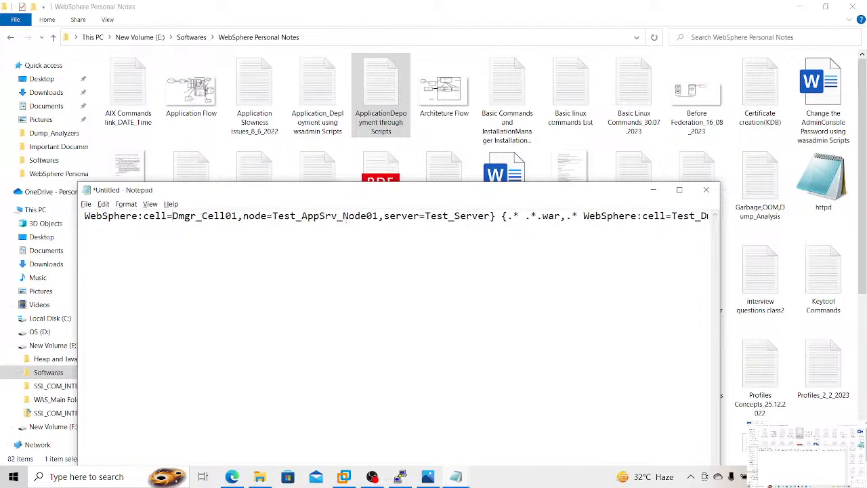
Step: Change the node name in the .jar module mapping of the install command to Test_Node01
left_click(303, 215)
key("BackSpace")
key("BackSpace")
key("BackSpace")
key("BackSpace")
key("BackSpace")
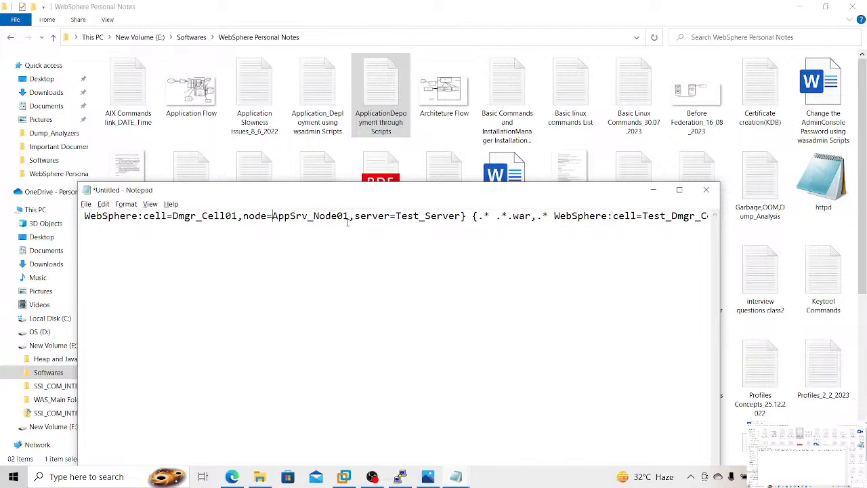
left_click(309, 215)
key("BackSpace")
key("BackSpace")
key("BackSpace")
key("BackSpace")
key("BackSpace")
key("BackSpace")
type("T")
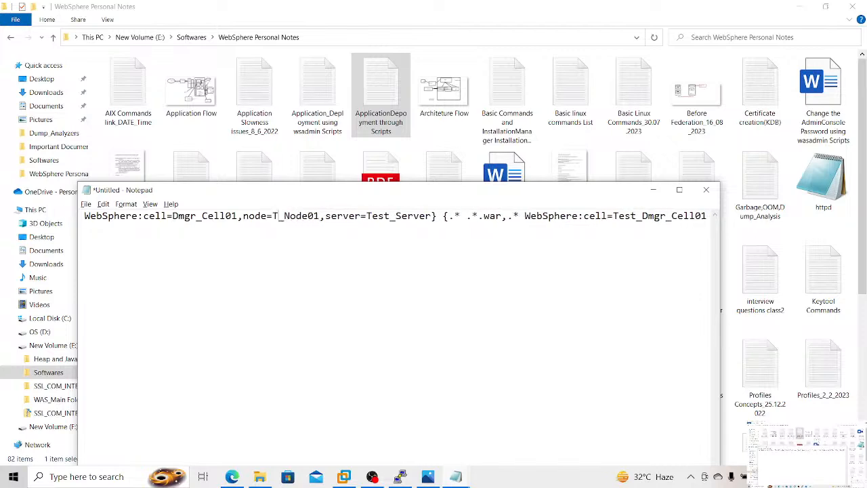
type("est")
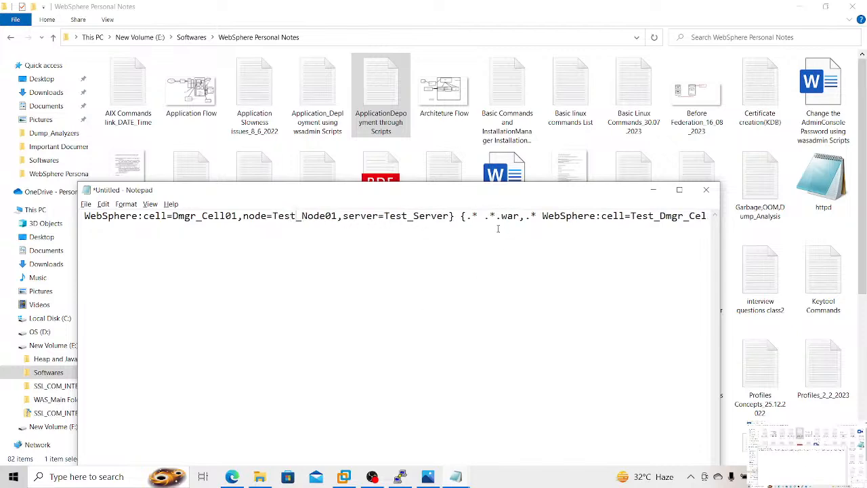
Step: Change the cell name in the .war module mapping of the install command to Dmgr_Cell01
left_click(632, 216)
key("Delete")
key("Delete")
key("Delete")
key("Delete")
key("Delete")
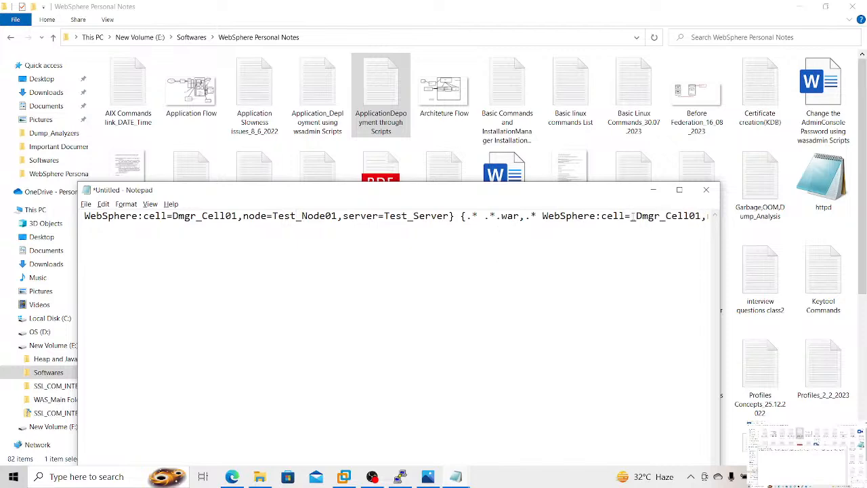
Step: Maximize the note and change the node name in the .war module mapping to AppSrv_Node02
left_click(679, 189)
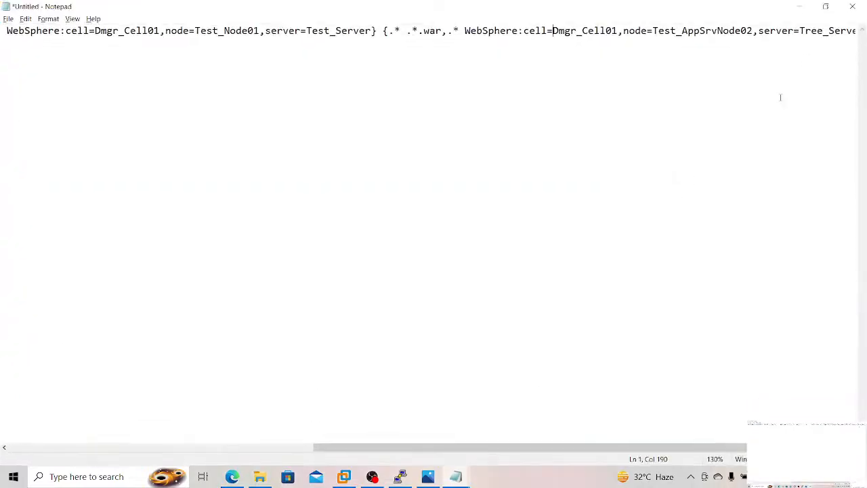
left_click(682, 31)
key("Delete")
key("Delete")
key("Delete")
key("Delete")
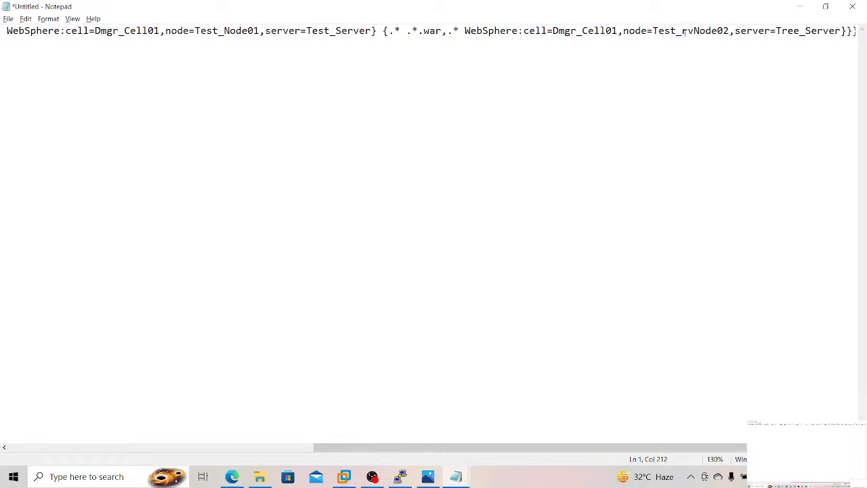
key("BackSpace")
key("BackSpace")
key("BackSpace")
key("BackSpace")
key("BackSpace")
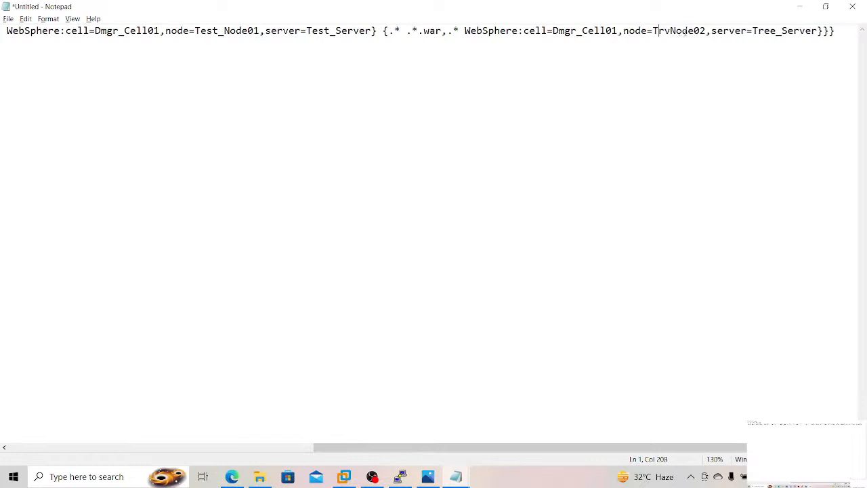
type("AppS")
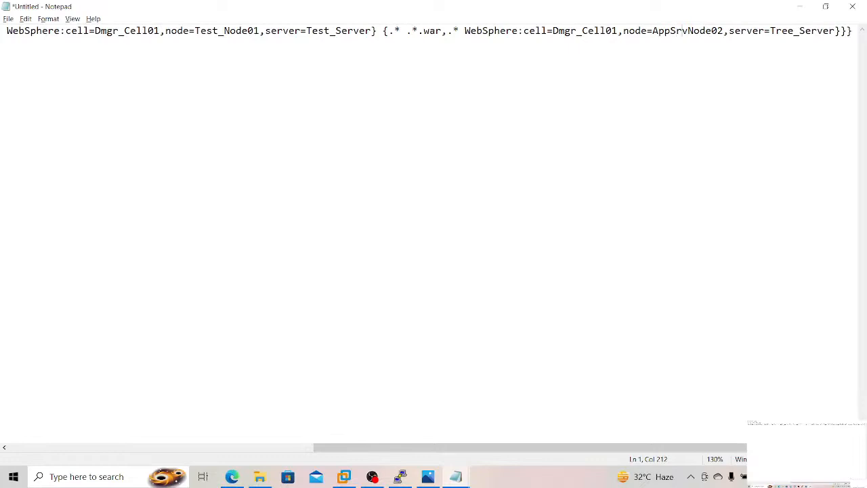
key("Right")
type("_")
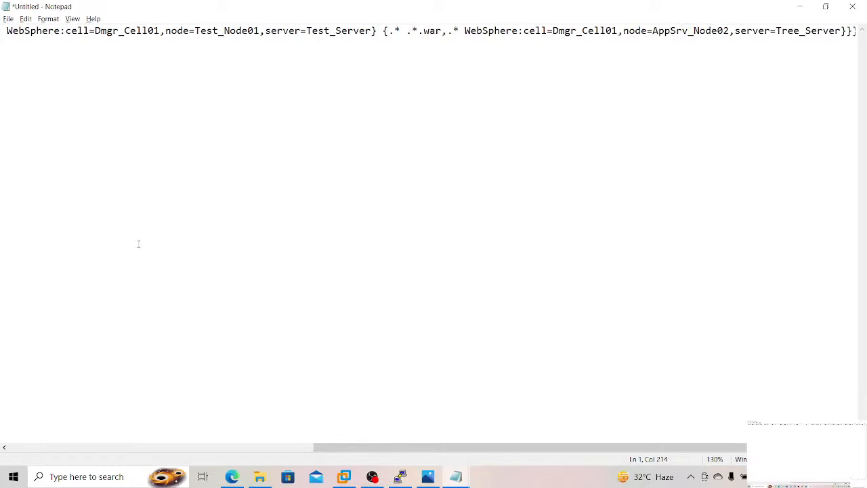
Step: Switch to the WebSphere console in the browser and look up the application servers and their nodes
left_click(232, 476)
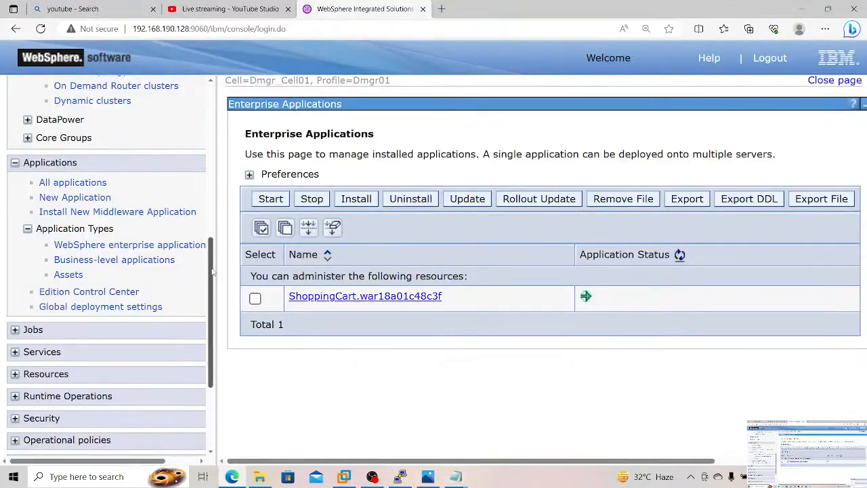
left_click_drag(214, 272, 209, 133)
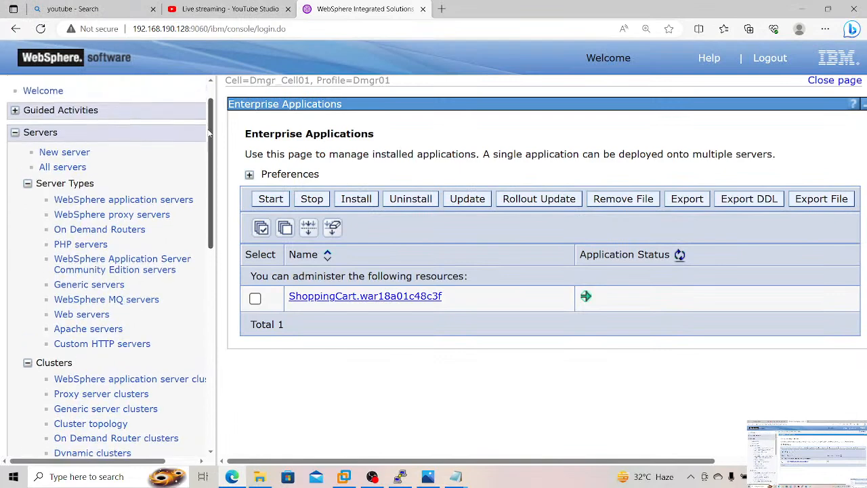
left_click(151, 200)
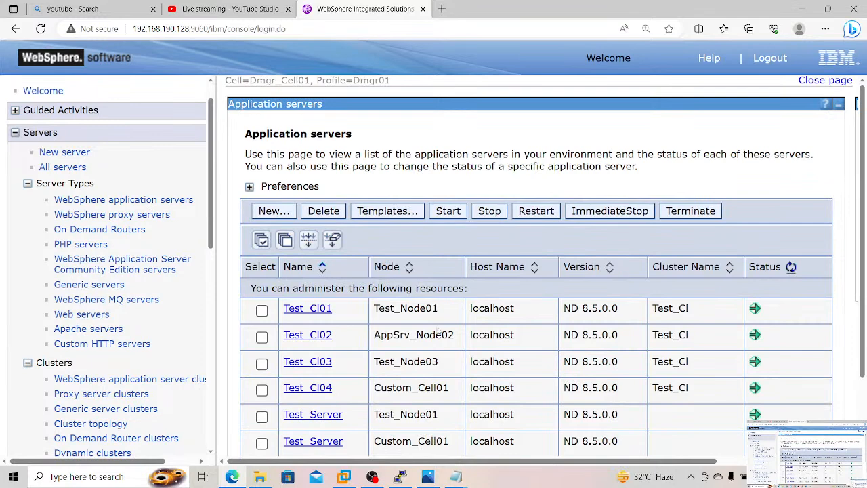
Step: Return to the untitled note and change the server name in the .war module mapping to Test_Server
mouse_move(458, 479)
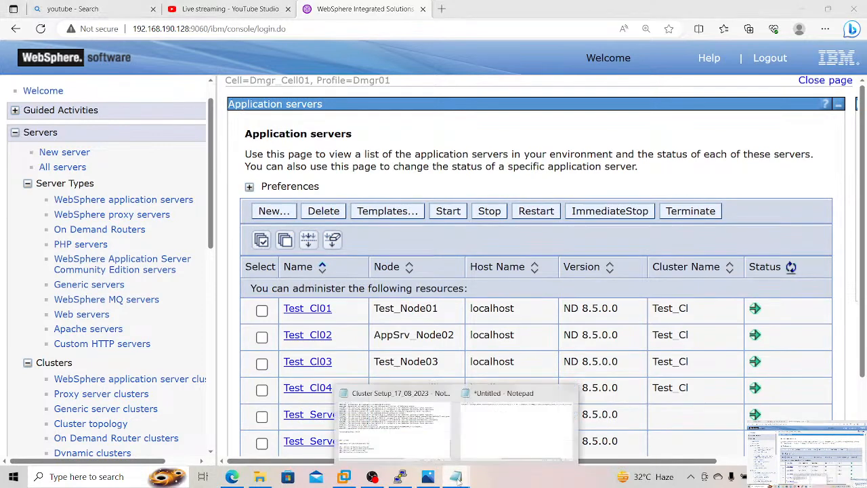
left_click(506, 428)
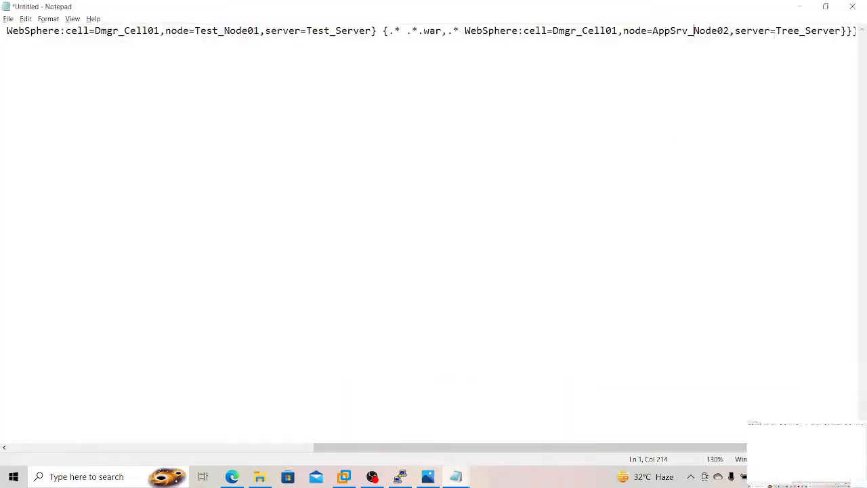
left_click(801, 32)
key("BackSpace")
key("BackSpace")
key("BackSpace")
type("est")
Step: Select the whole edited install command, switch to the terminal session, and try to run it at the wsadmin prompt
left_click_drag(555, 447, 207, 384)
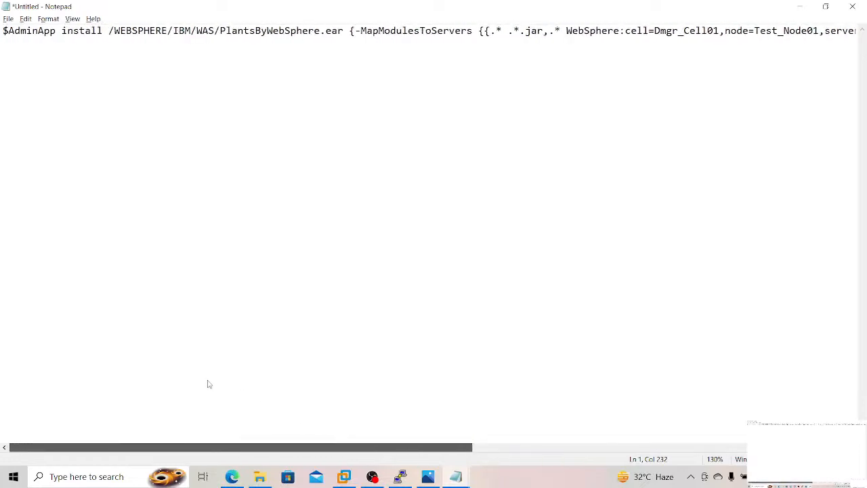
key("ctrl+a")
key("ctrl+c")
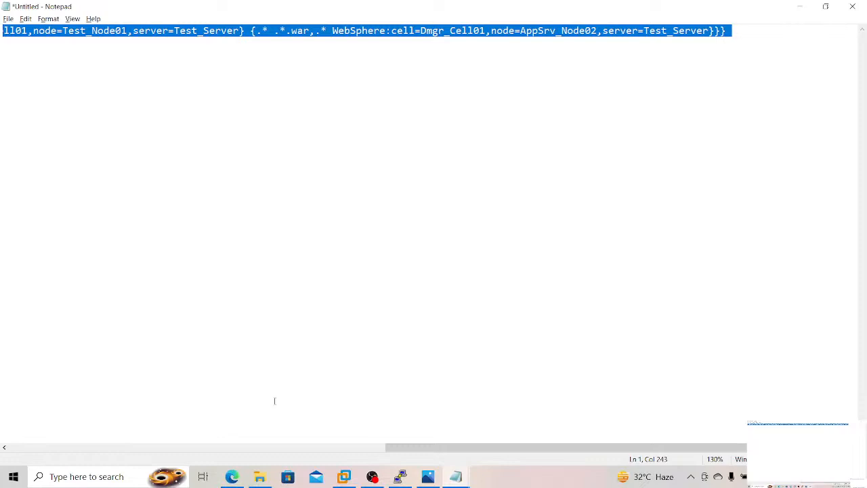
left_click_drag(397, 447, 15, 447)
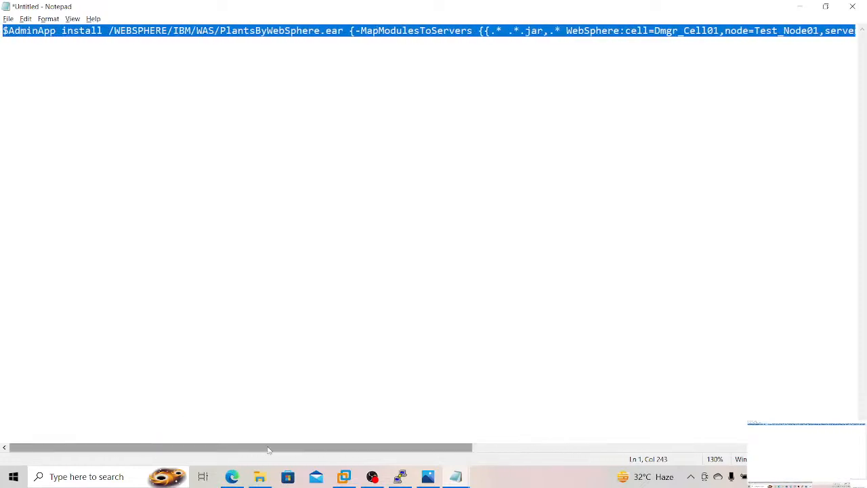
left_click(400, 476)
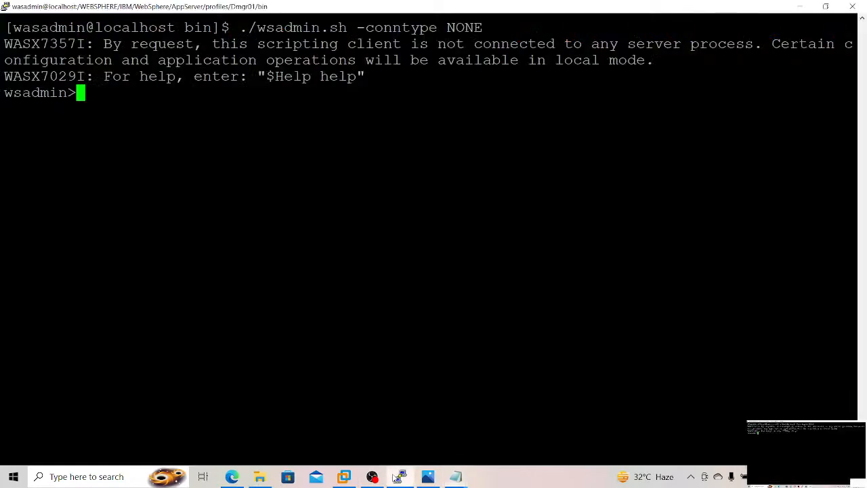
right_click(314, 205)
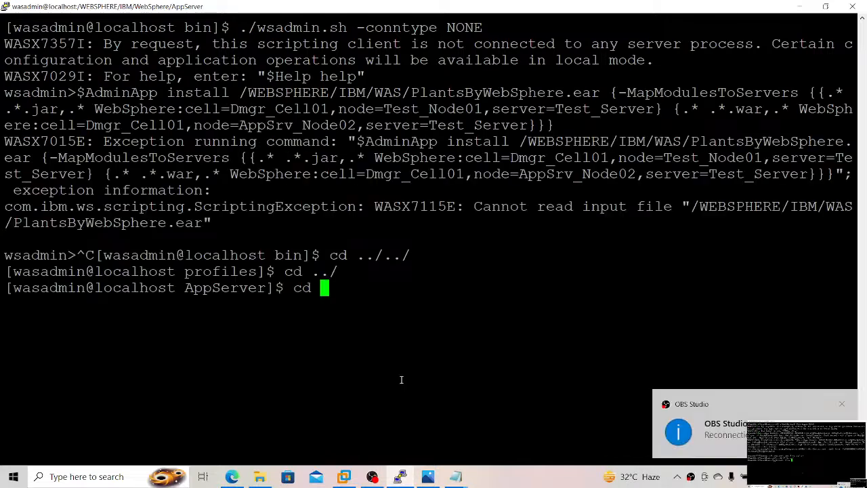
Step: Change to the AppServer bin directory and start wsadmin in local mode with ./wsadmin.sh -conntype NONE
type("bin")
key("Return")
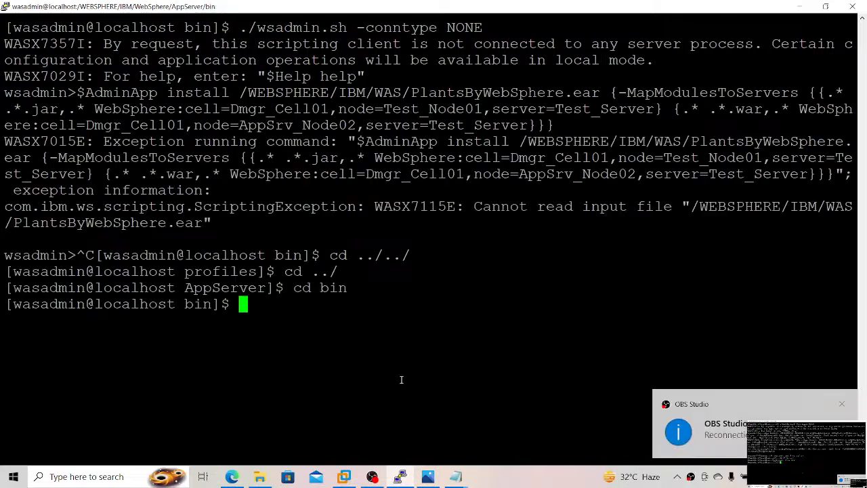
type("./wsad")
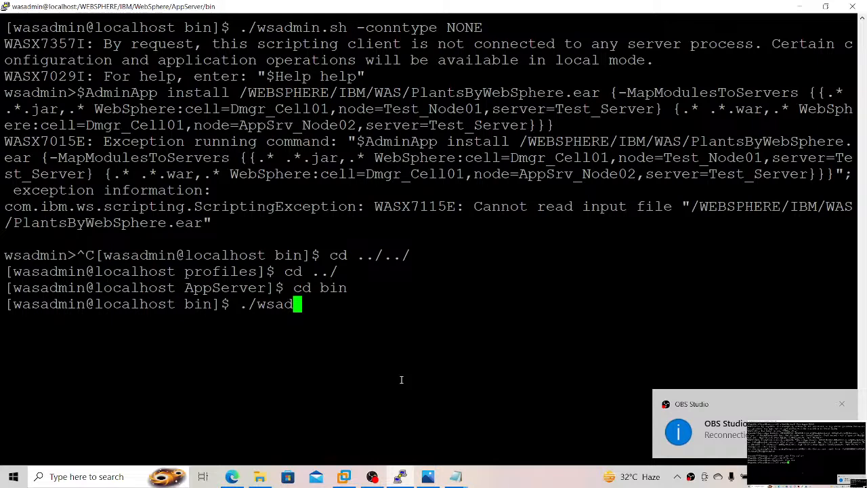
type("min.sh -conn")
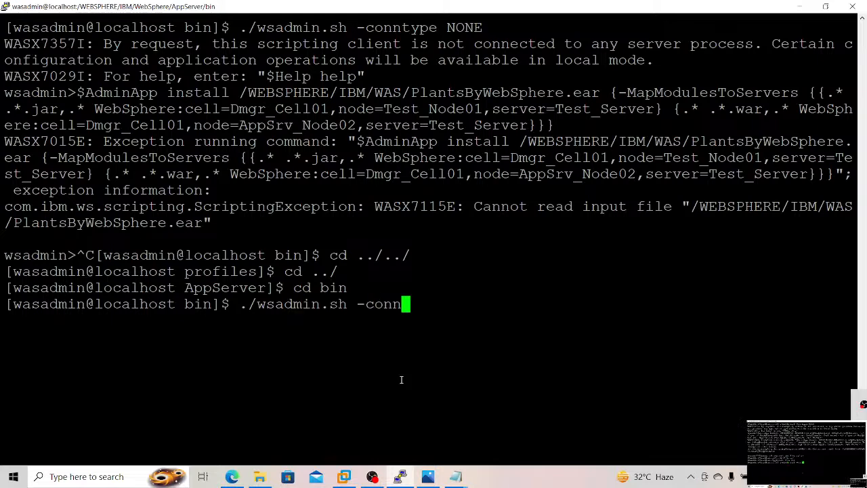
type("type NONE")
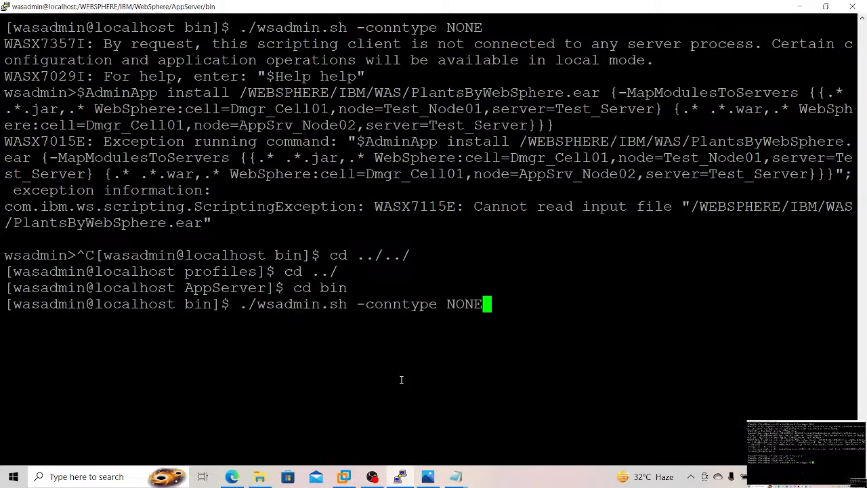
key("Return")
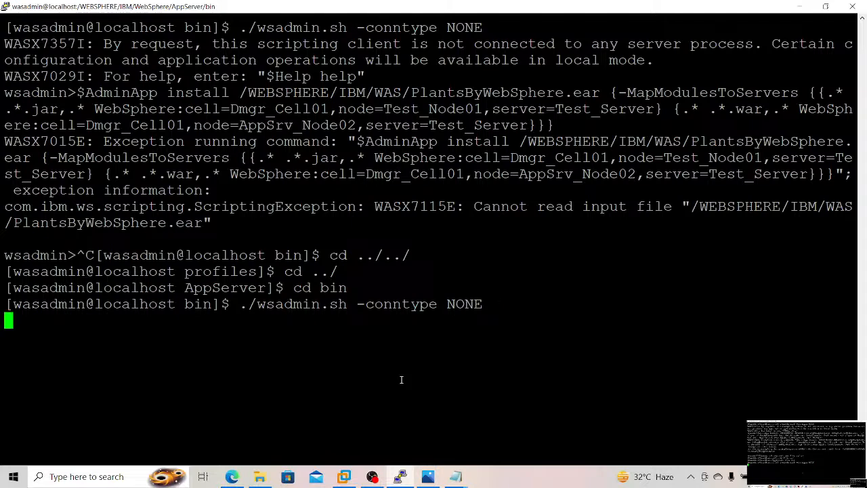
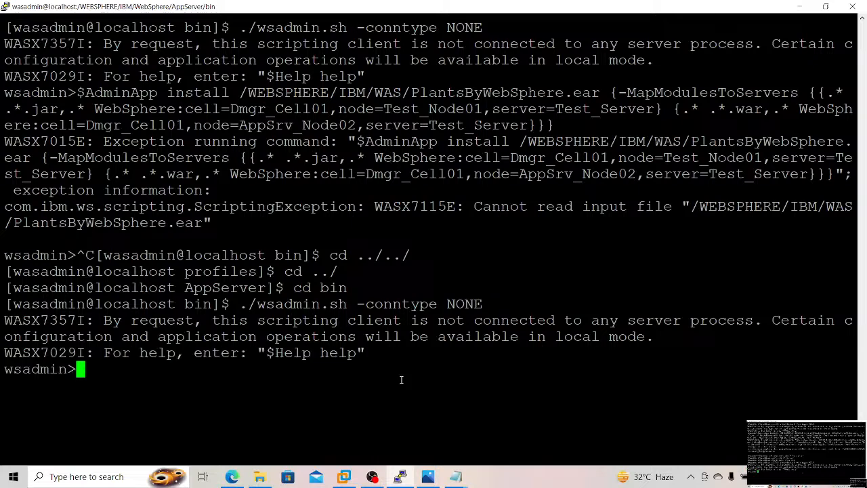
Step: Exit the wsadmin session without running the pasted install command, and clear the terminal
right_click(401, 380)
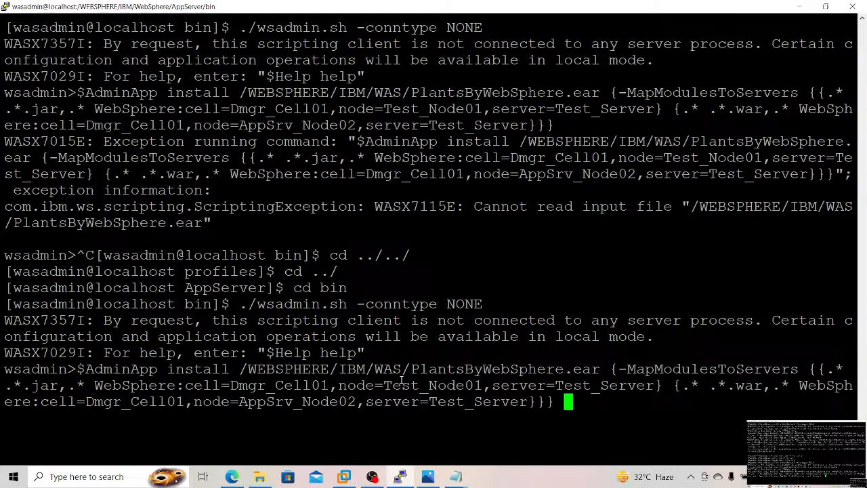
key("ctrl+c")
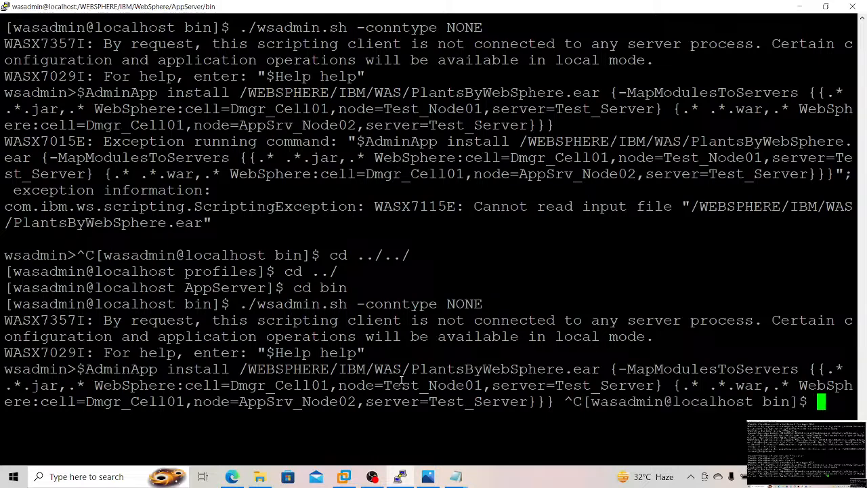
key("ctrl+l")
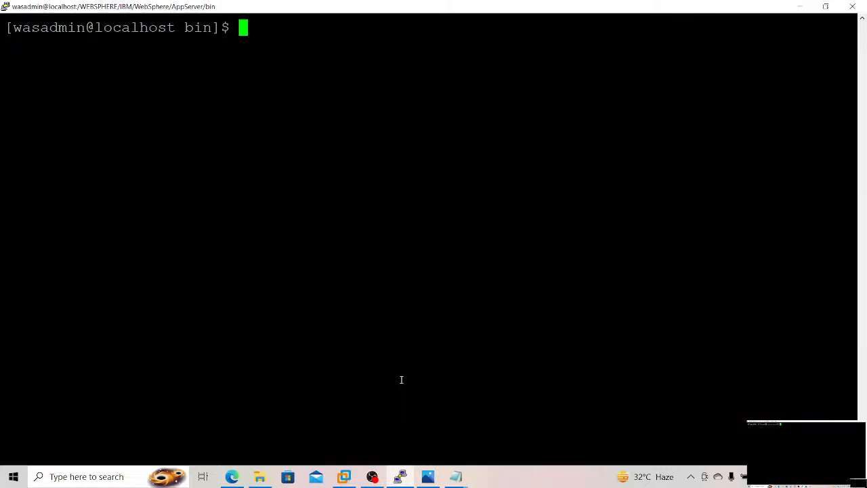
Step: Go up to the AppServer directory and change into profiles/Dmgr01/bin
type("cd ../")
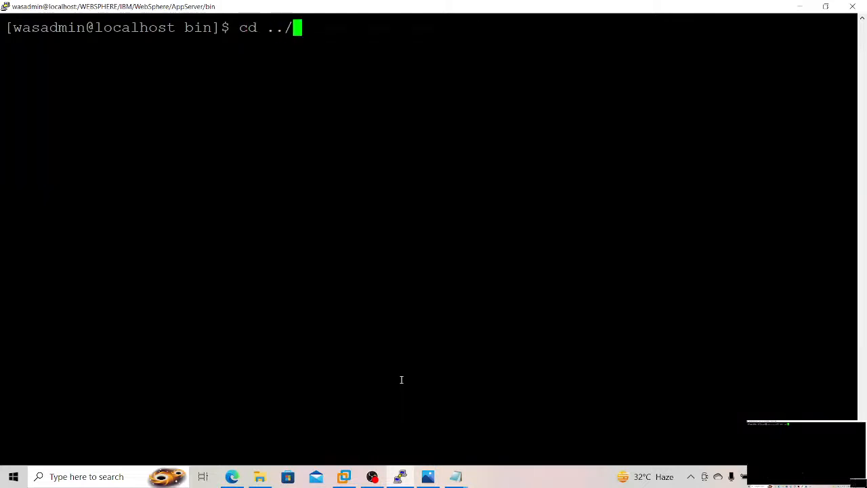
key("Return")
type("cd pro")
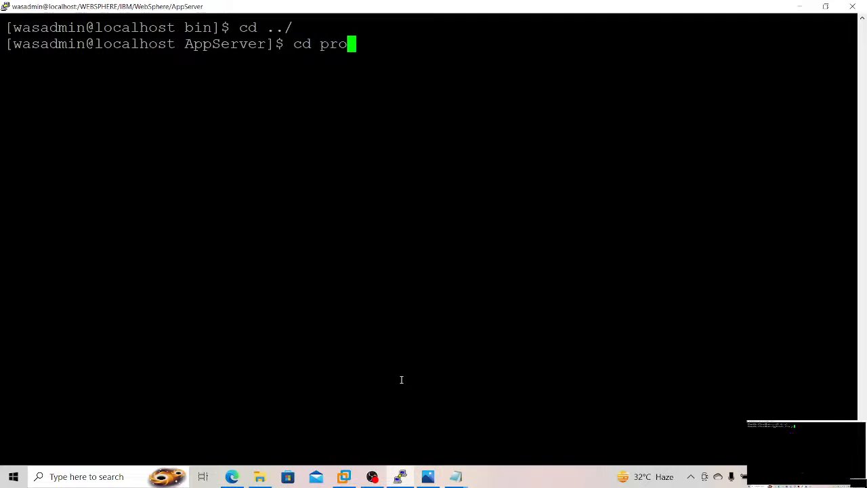
type("files/D")
key("Tab")
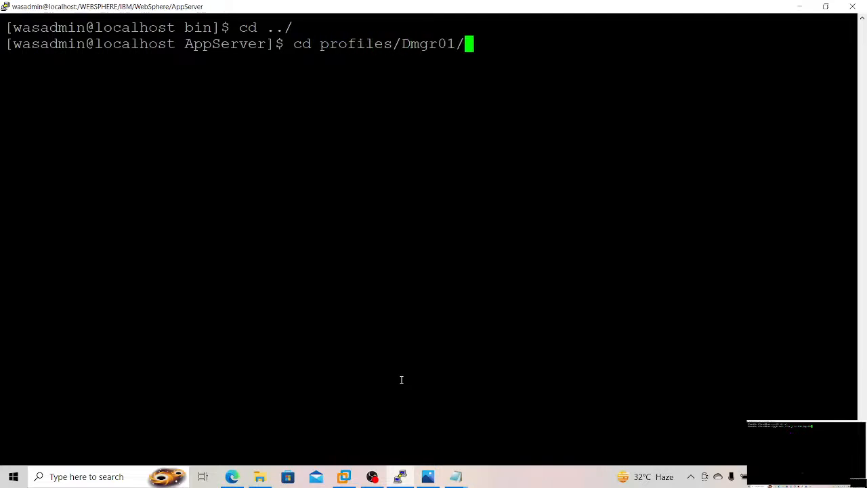
type("bin")
key("Return")
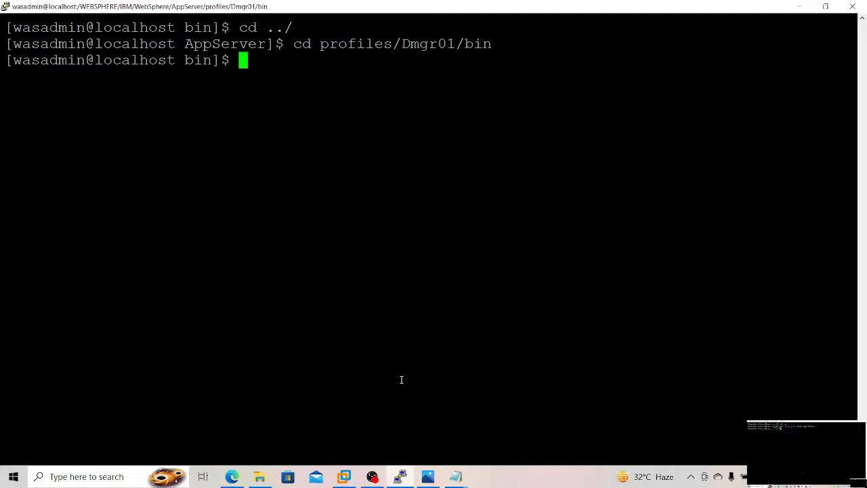
Step: Start wsadmin in local mode from the Dmgr01 profile with ./wsadmin.sh -conntype NONE
key("ctrl+r")
type("./ws")
key("Return")
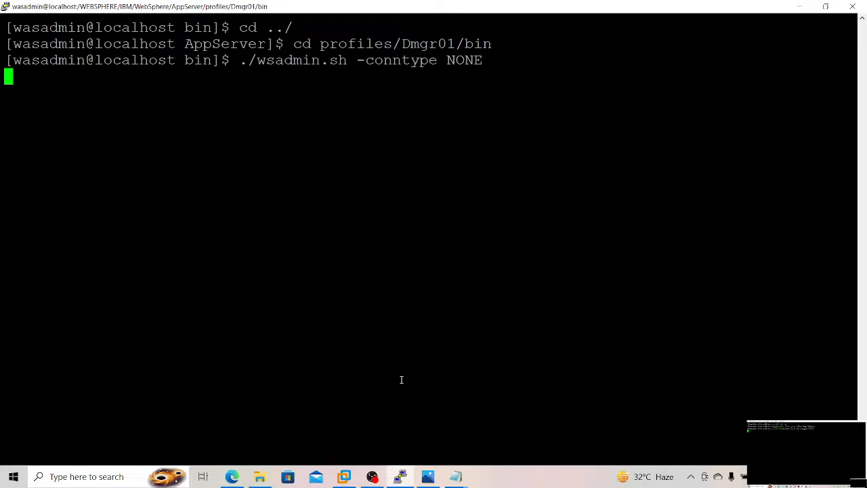
Step: Switch to the untitled note and change the EAR path in the install command to /opt/IBM/softwares/PlantsByWebSphere.ear
left_click(455, 476)
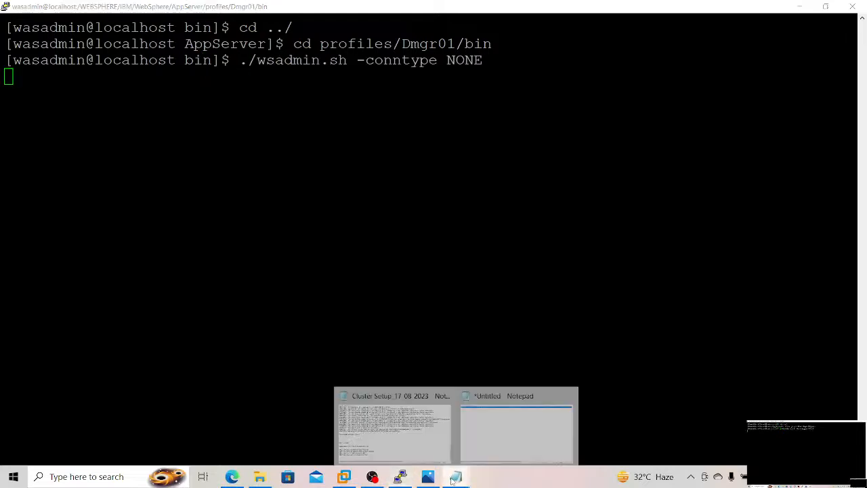
left_click(487, 438)
left_click(266, 31)
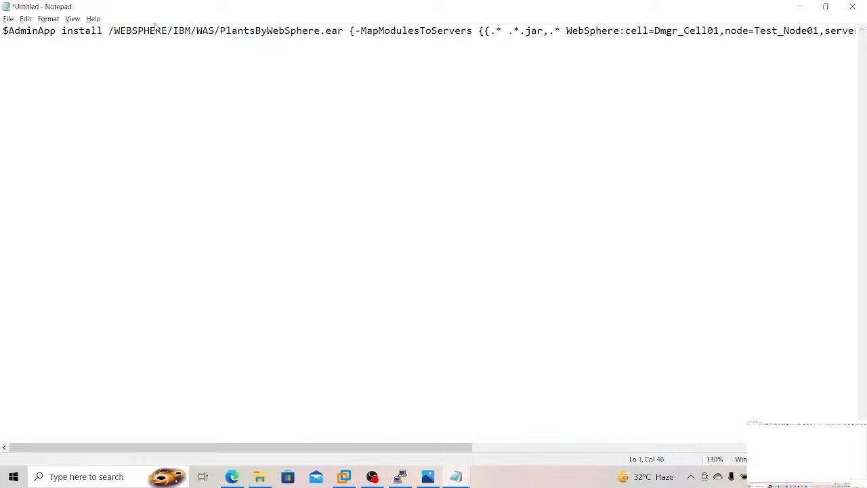
left_click(113, 31)
left_click_drag(139, 28, 215, 30)
key("Delete")
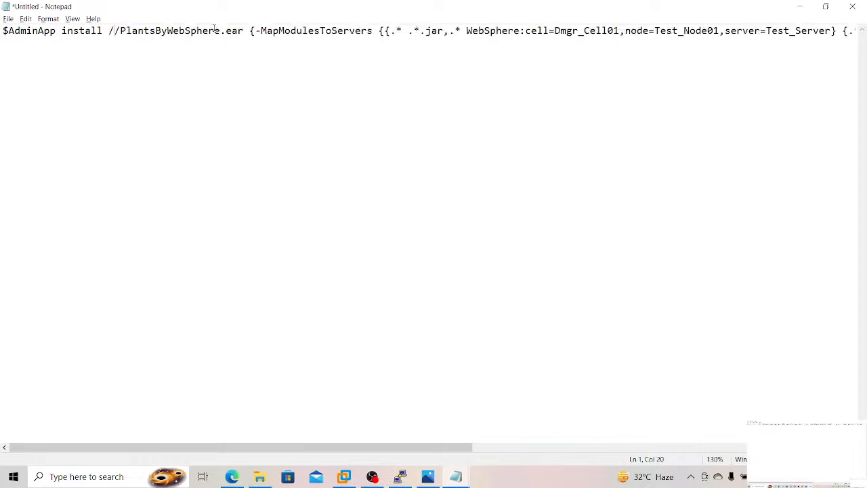
type("opt/IB")
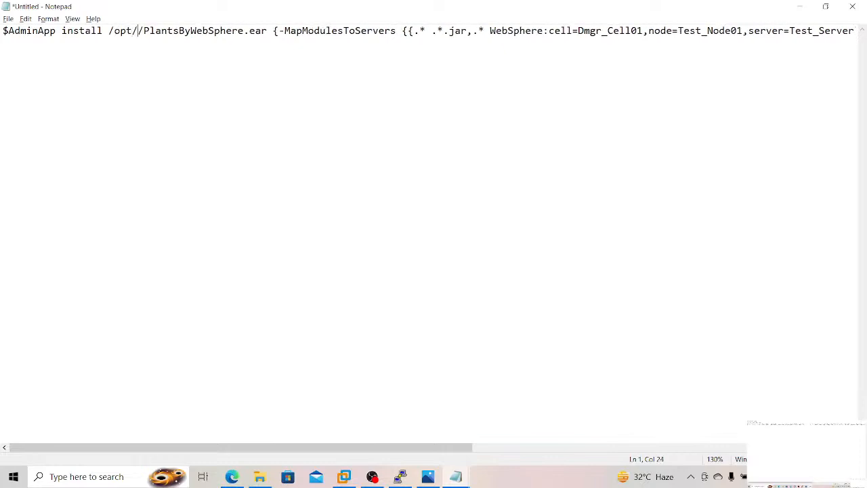
type("M/softw")
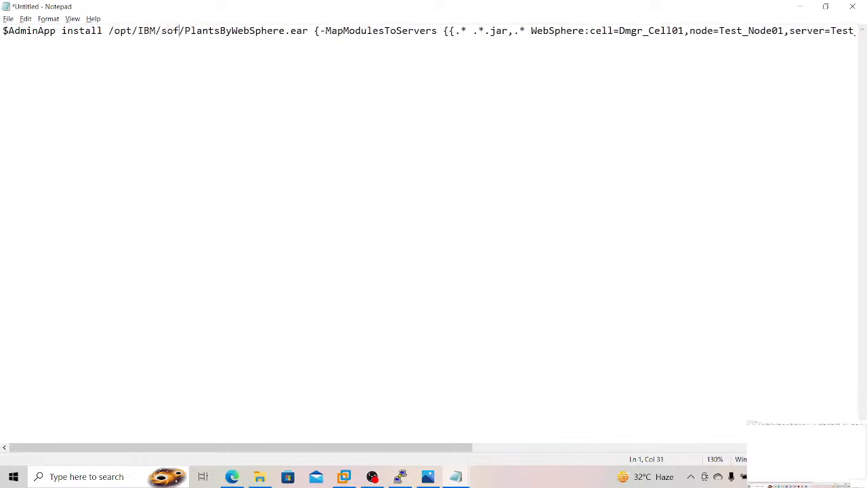
type("ares")
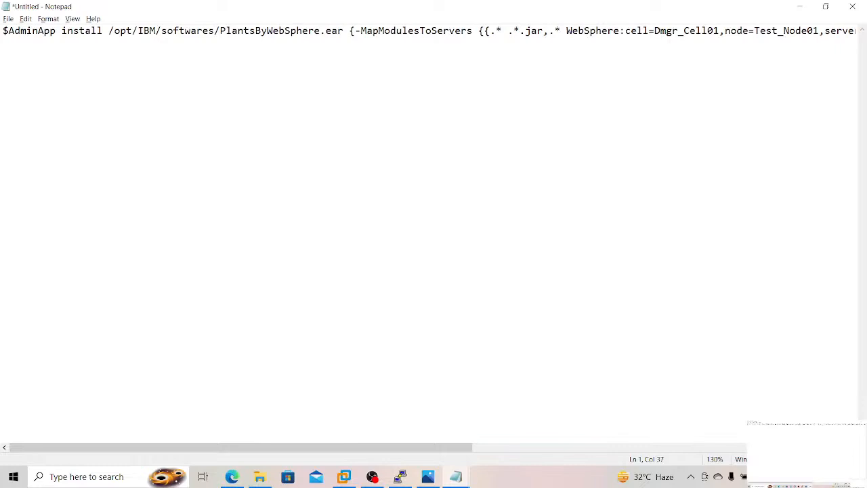
Step: Copy the whole edited install command from the note and try to run it at the wsadmin prompt in the terminal
key("ctrl+a")
key("ctrl+c")
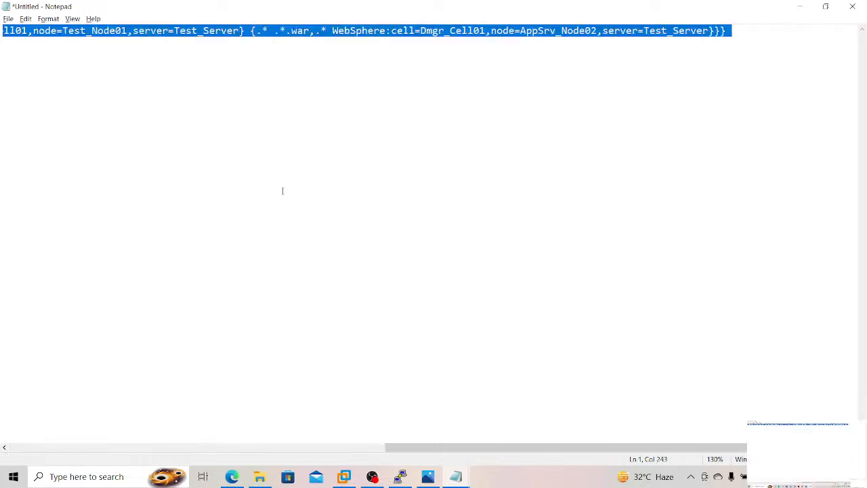
left_click(400, 476)
right_click(349, 250)
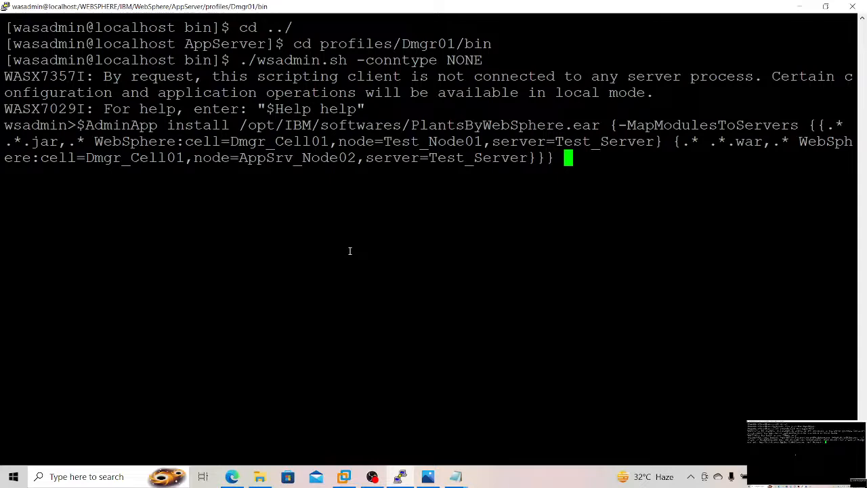
key("Return")
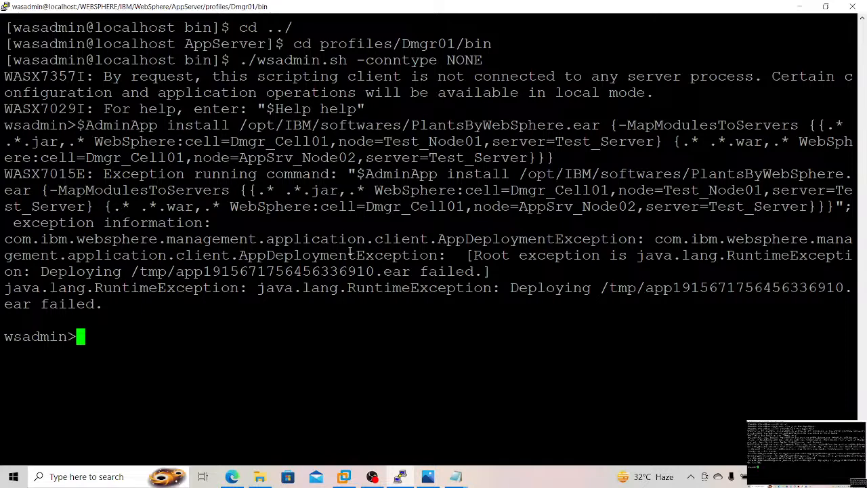
Step: Exit wsadmin and try to delete everything in /tmp with rm -Rf * as the wasadmin user
key("ctrl+c")
type("cd /tm")
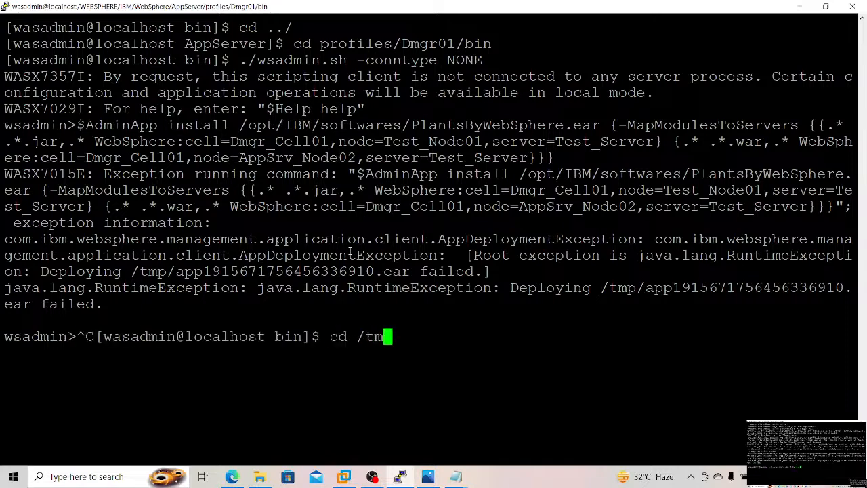
type("p/")
key("Return")
type("rm -")
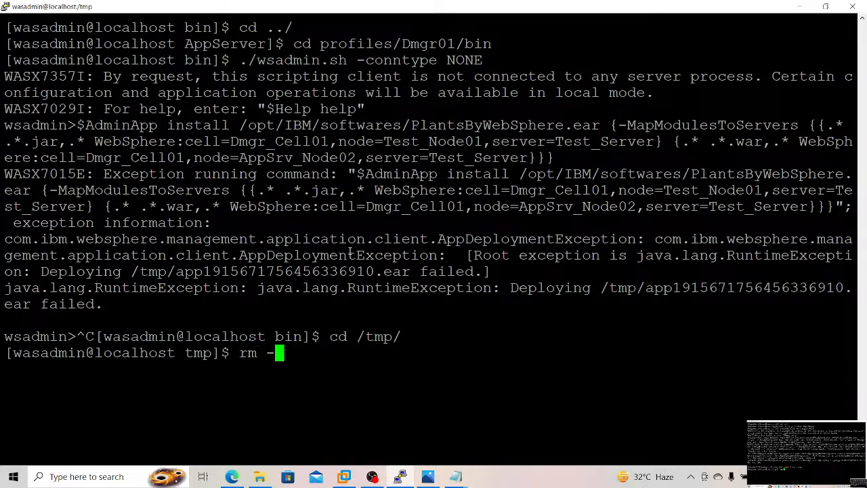
type("Rf *")
key("Return")
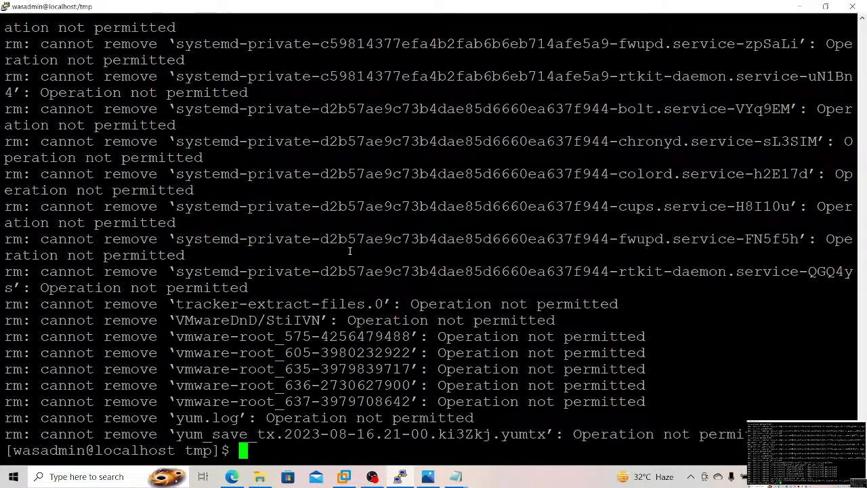
Step: List the remaining contents of /tmp with ls -ltrh
type("ls-ltrh")
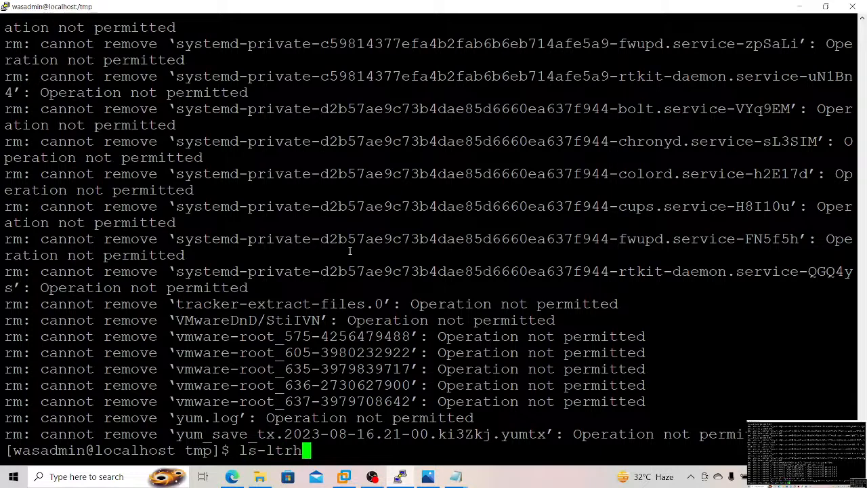
key("Return")
type("ls -ltr")
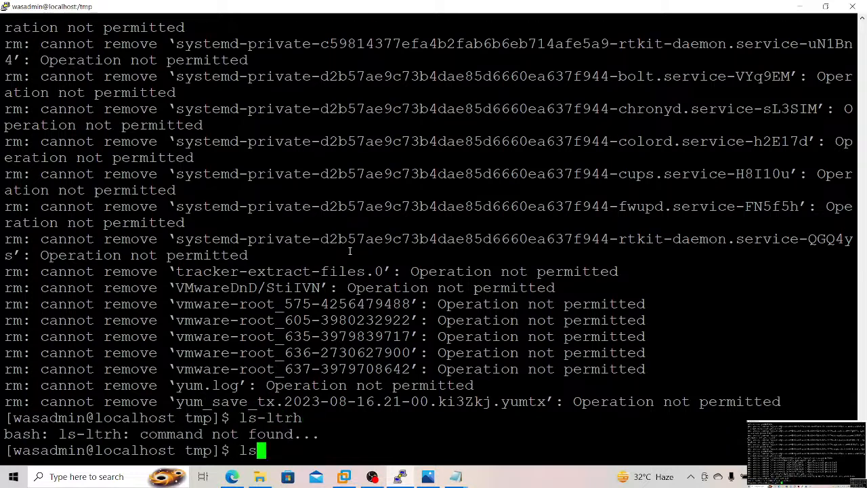
type("h")
key("Return")
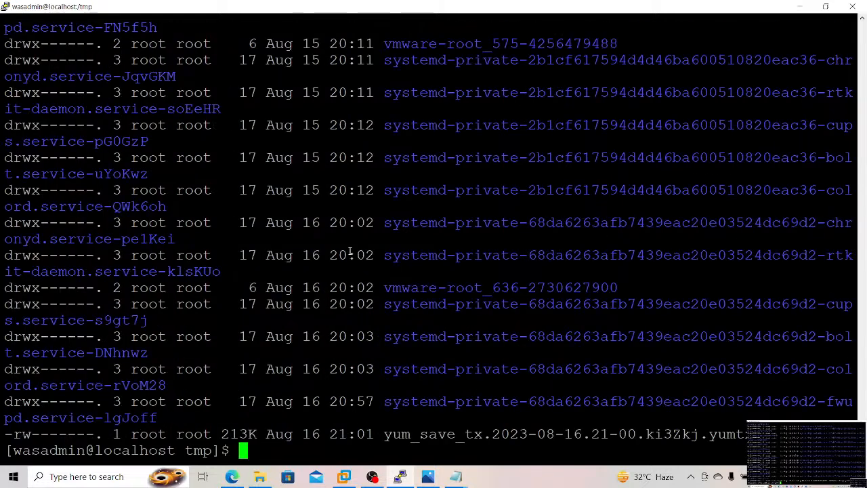
Step: Switch to the root account with su - and enter the root password
type("c")
key("BackSpace")
type("su -")
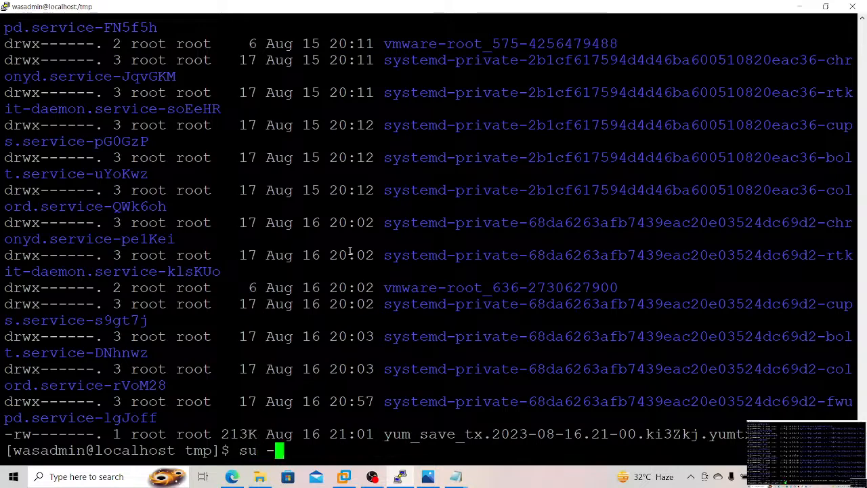
key("Return")
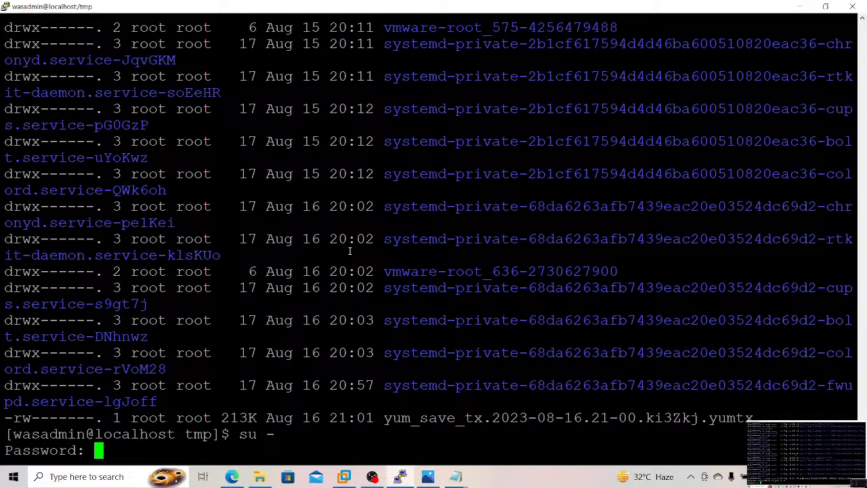
key("Return")
Step: Change to /tmp as root and delete all its contents with rm -Rf *
type("cd ")
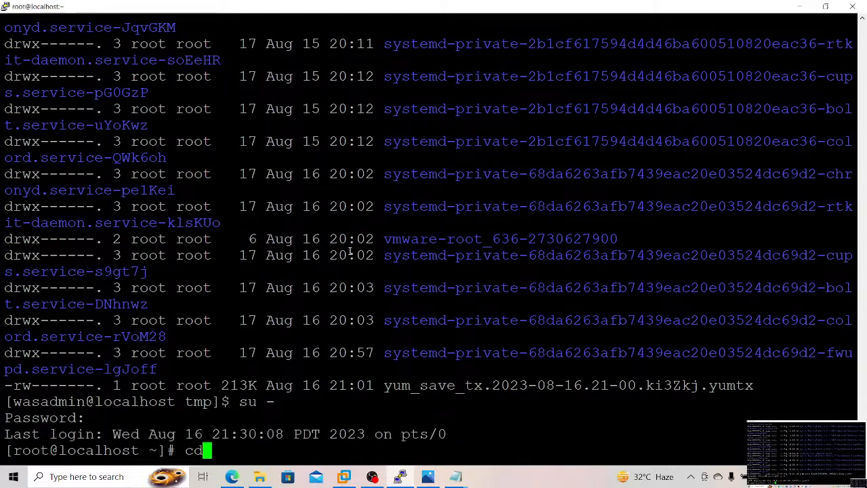
type("/tmp")
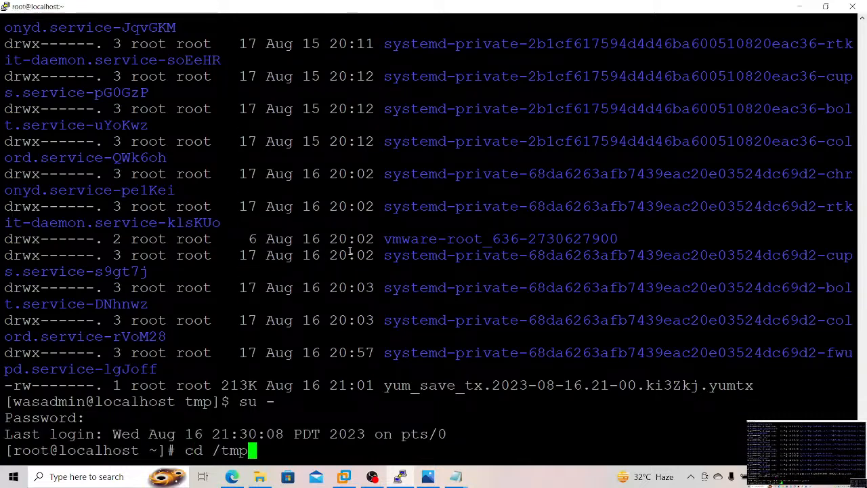
key("Return")
type("rm ")
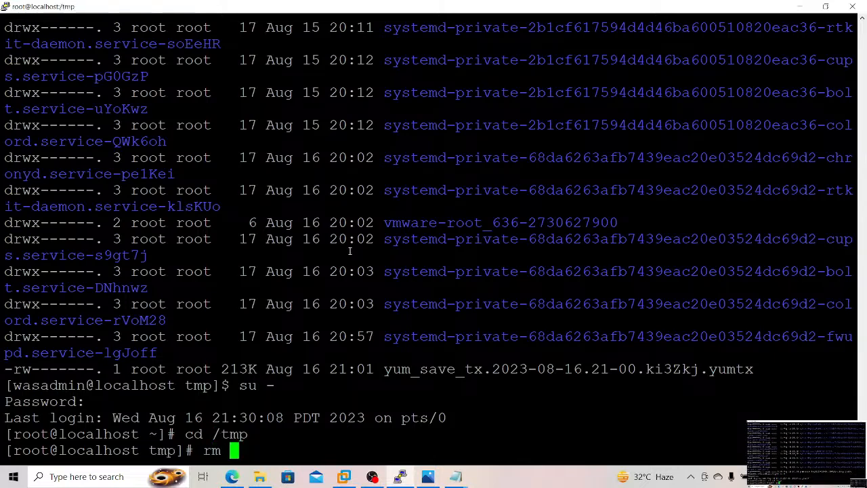
type("-Rf *")
key("Return")
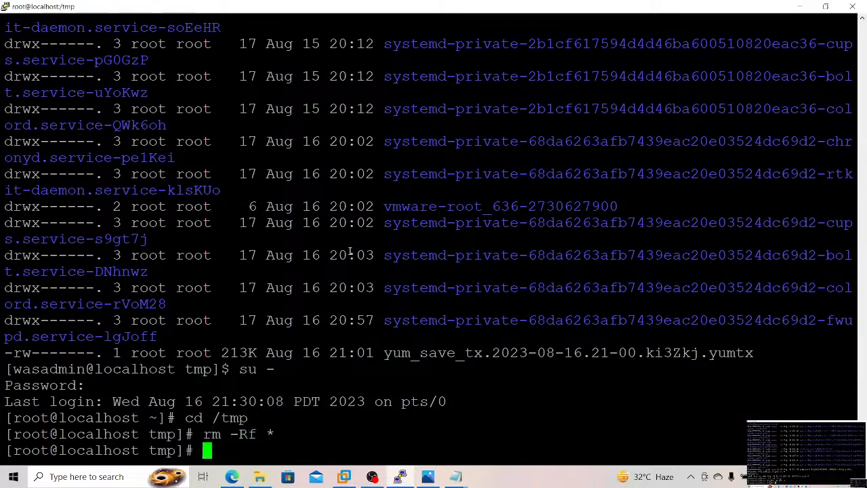
Step: Change to the /WEBSPHERE/IBM/WebSphere/AppServer/profiles/Dmgr01/bin directory
type("cd /")
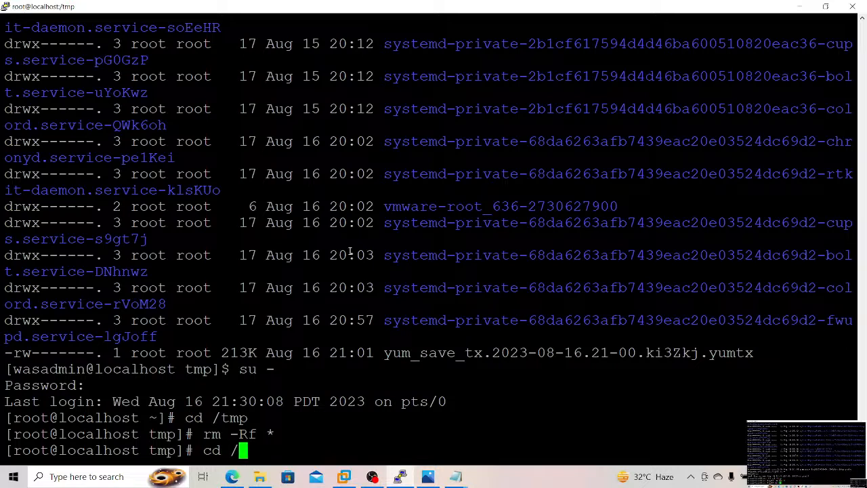
type("WEBS")
key("Tab")
type("I")
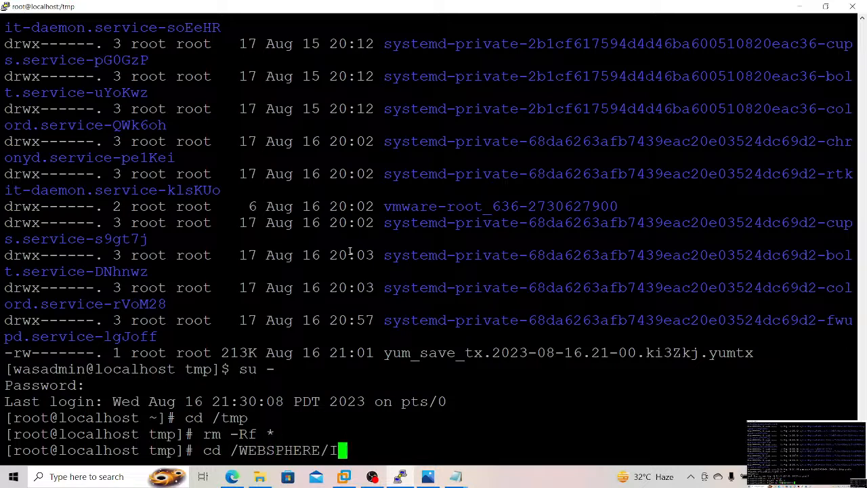
type("BM/W")
key("Tab")
type("A")
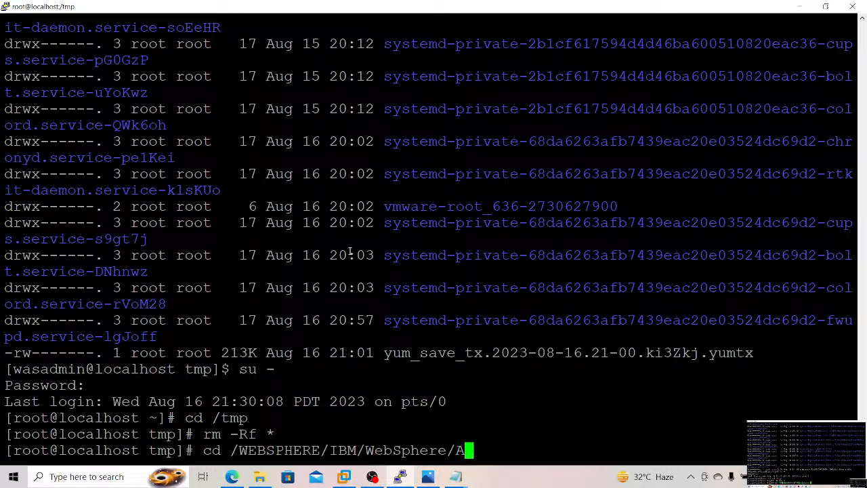
key("Tab")
type("profile")
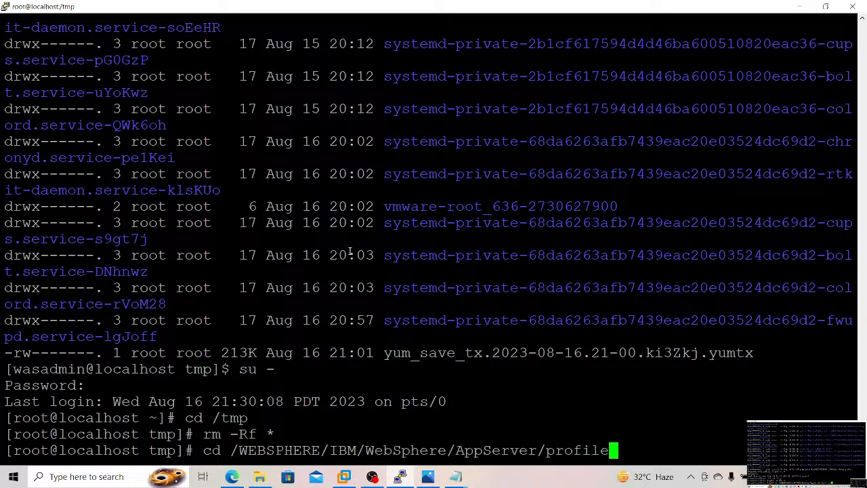
type("s/D")
key("Tab")
type("bin")
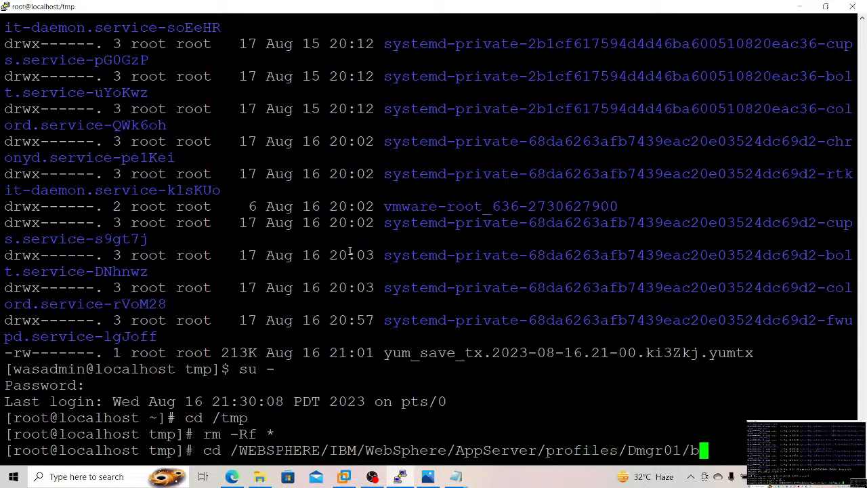
key("Return")
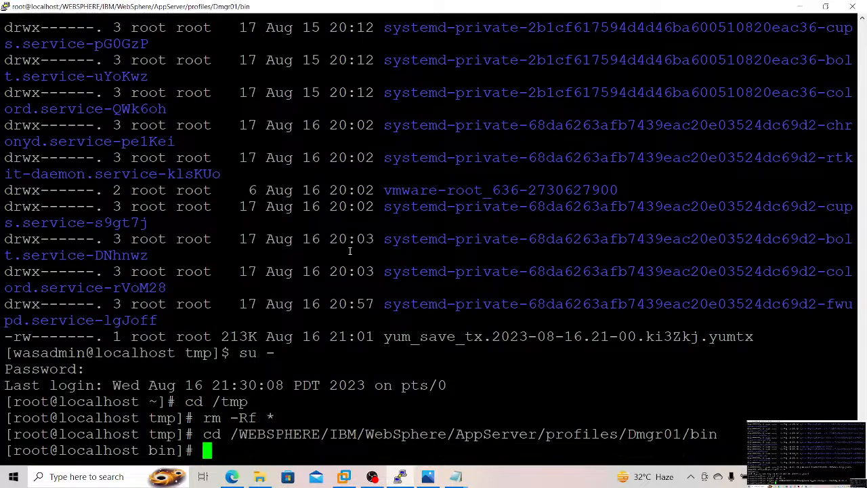
Step: Start wsadmin.sh with -connType NONE from the Dmgr01 profile's bin directory
key("ctrl+r")
type("./w")
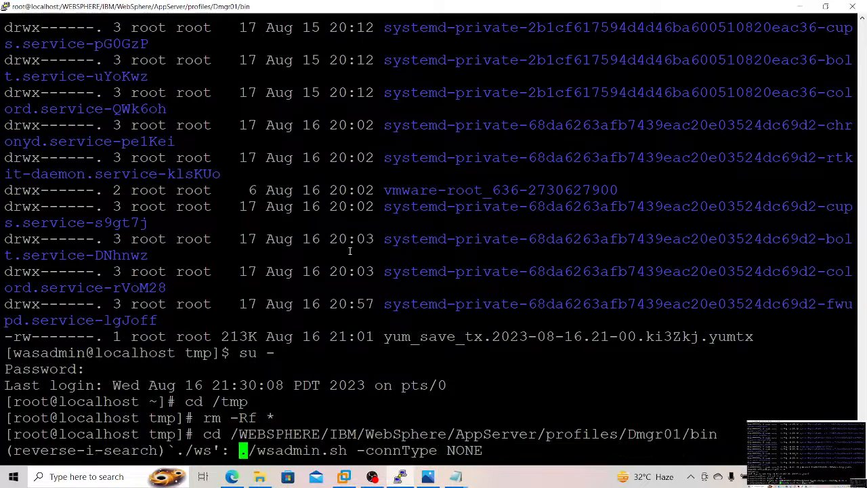
key("Return")
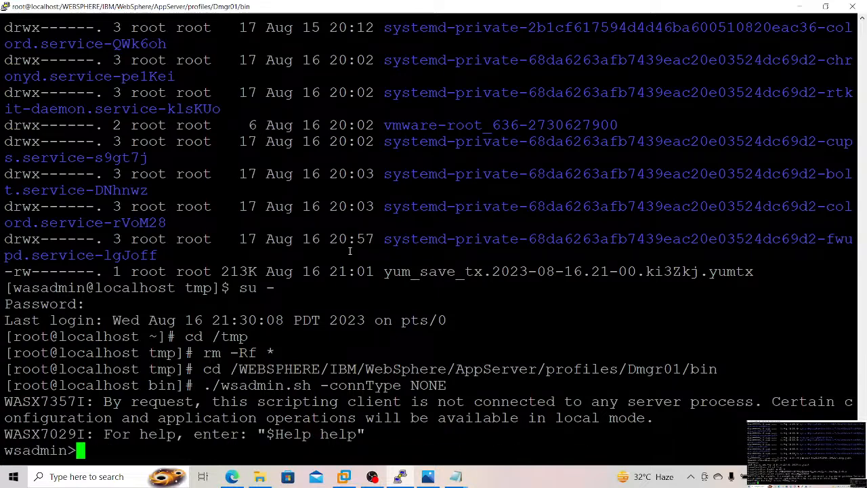
Step: Try to install /opt/IBM/softwares/PlantsByWebSphere.ear, mapping jar modules to Test_Server on Test_Node01 and war modules to Test_Server on AppSrv_Node02 in Dmgr_Cell01, and exit wsadmin
right_click(350, 250)
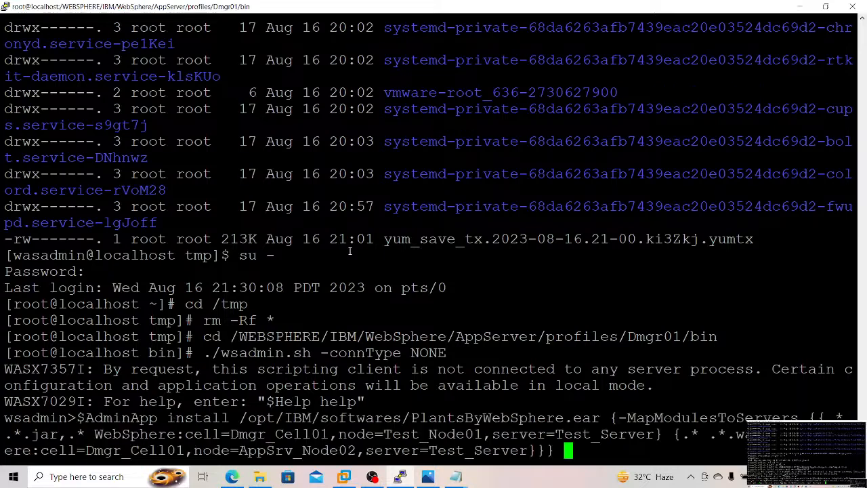
key("Return")
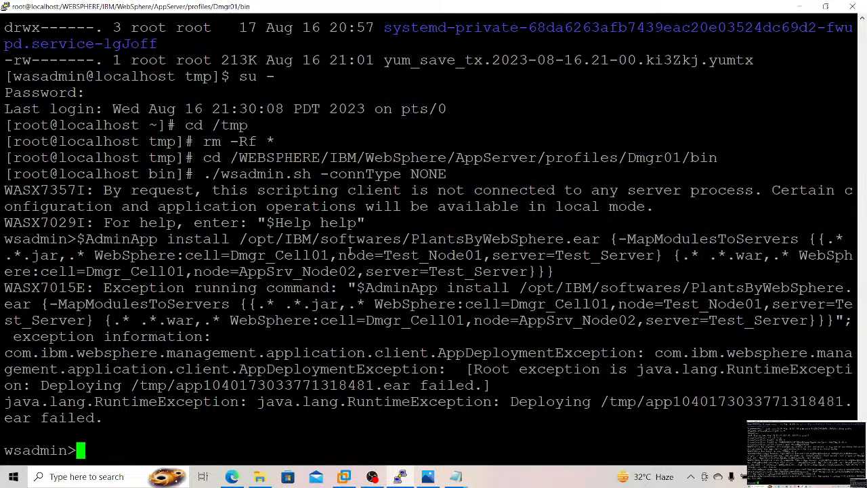
key("ctrl+c")
Step: Print the working directory and change from Dmgr01/bin to the /WEBSPHERE/IBM/WebSphere/AppServer/bin directory
type("pwd")
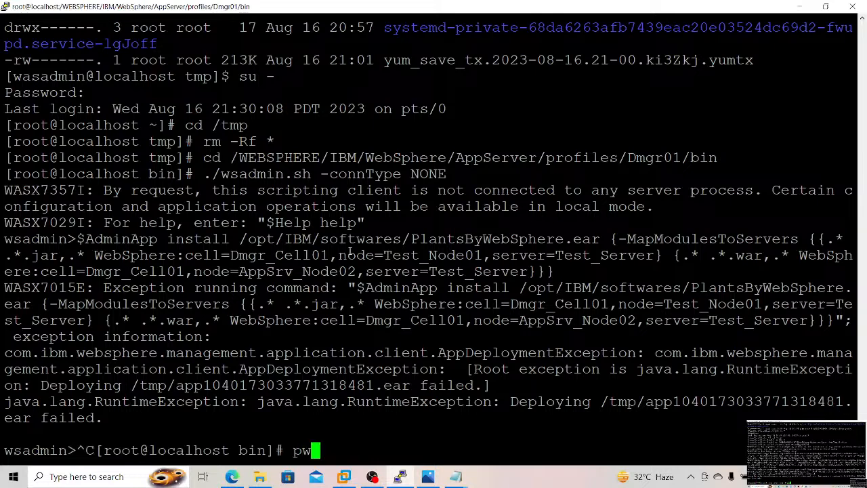
key("Return")
type("cd ../../")
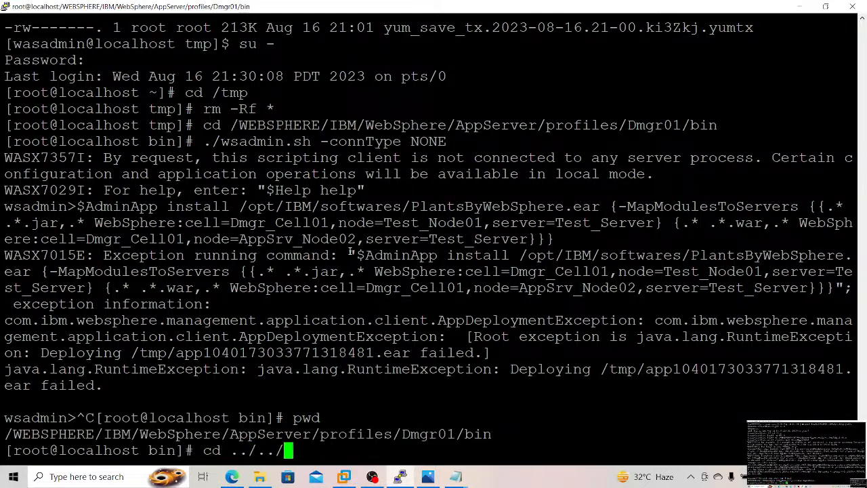
key("Return")
type("c")
key("BackSpace")
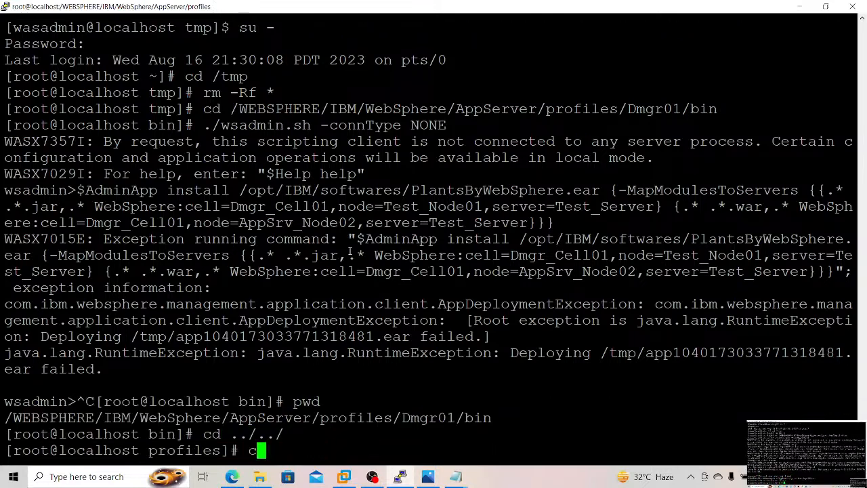
type("d ../")
key("Return")
type("cd b")
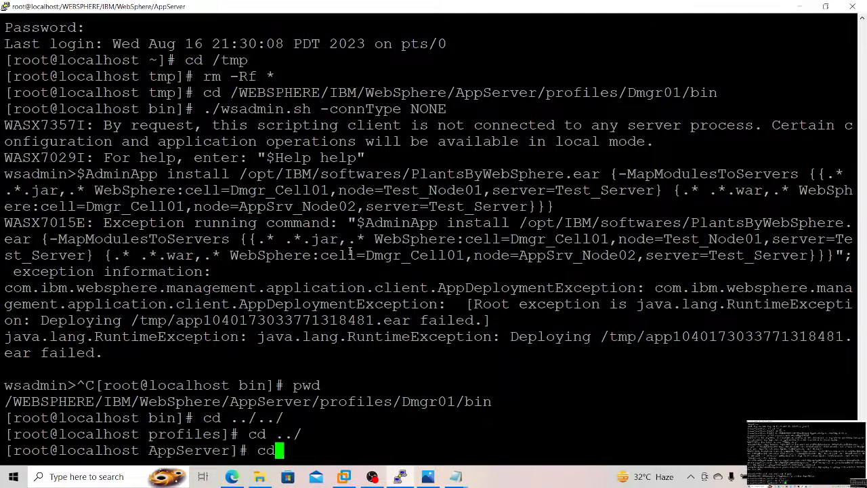
type("in")
key("Return")
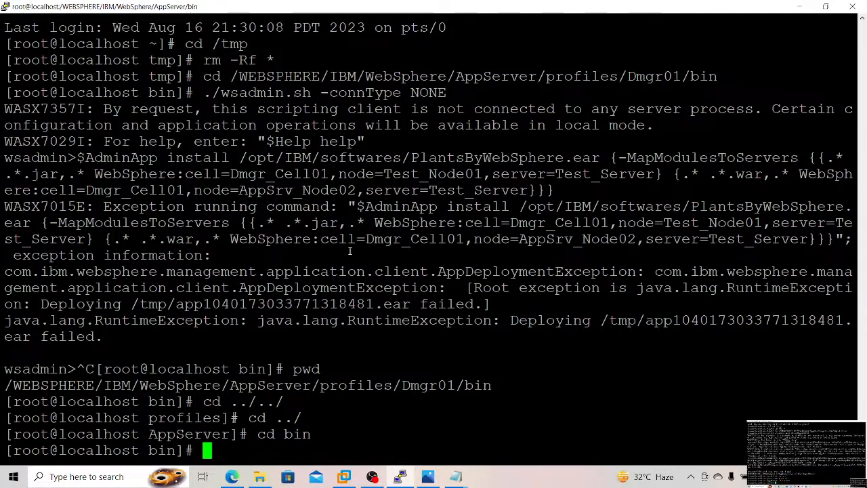
Step: Start wsadmin.sh with -connType NONE from the AppServer/bin directory
right_click(349, 250)
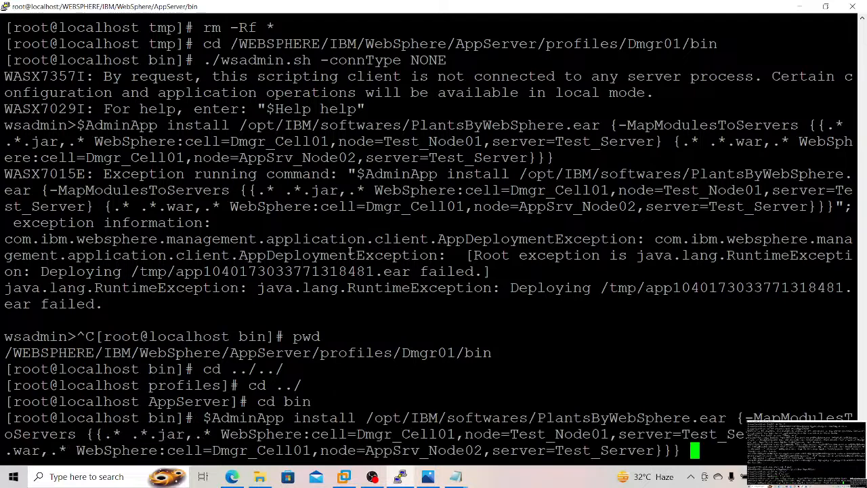
key("ctrl+c")
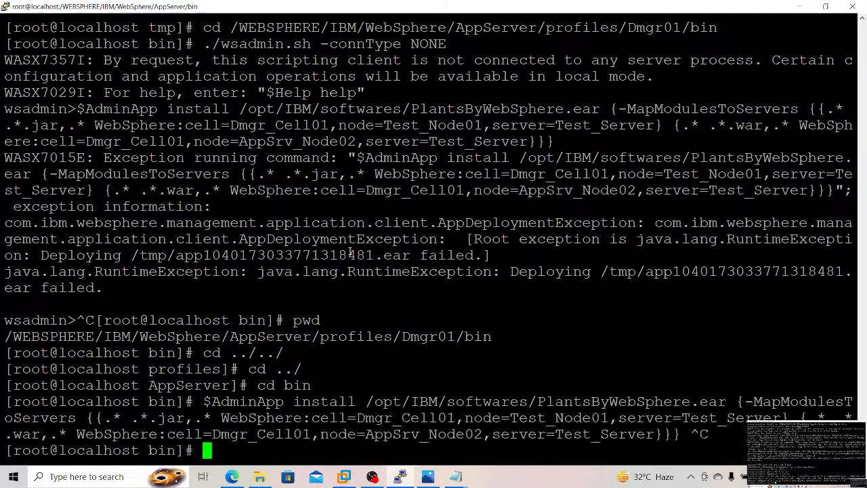
key("ctrl+r")
type("./ws")
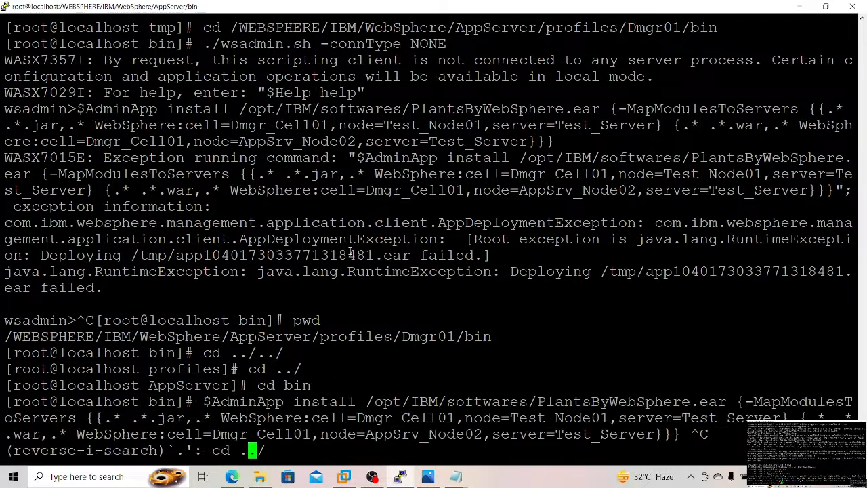
key("Return")
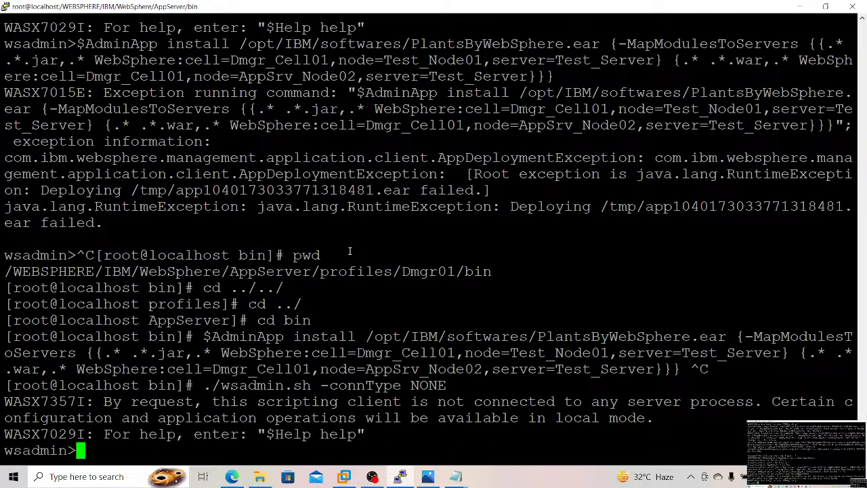
Step: Try to install PlantsByWebSphere.ear with the same jar and war server mappings from AppServer/bin, exit wsadmin and clear the terminal
right_click(350, 251)
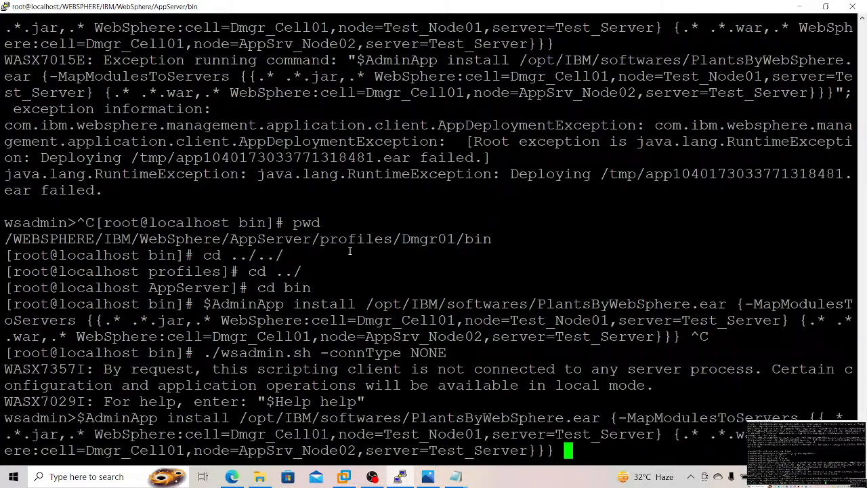
key("Return")
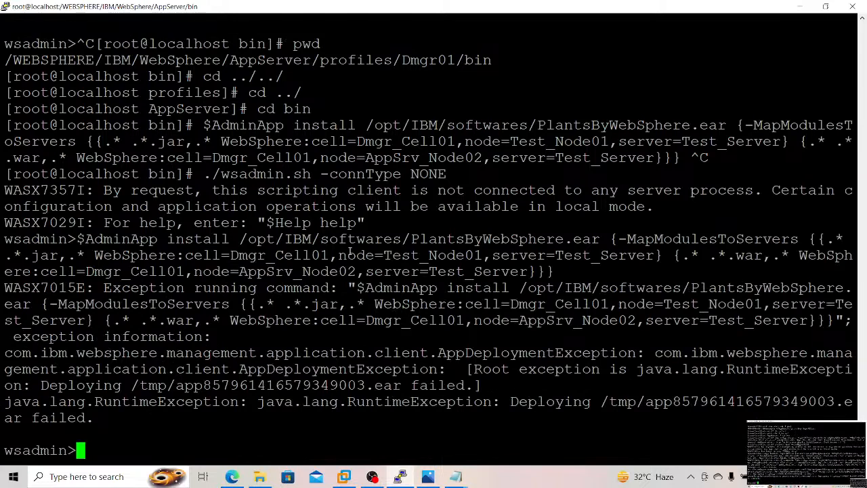
key("ctrl+c")
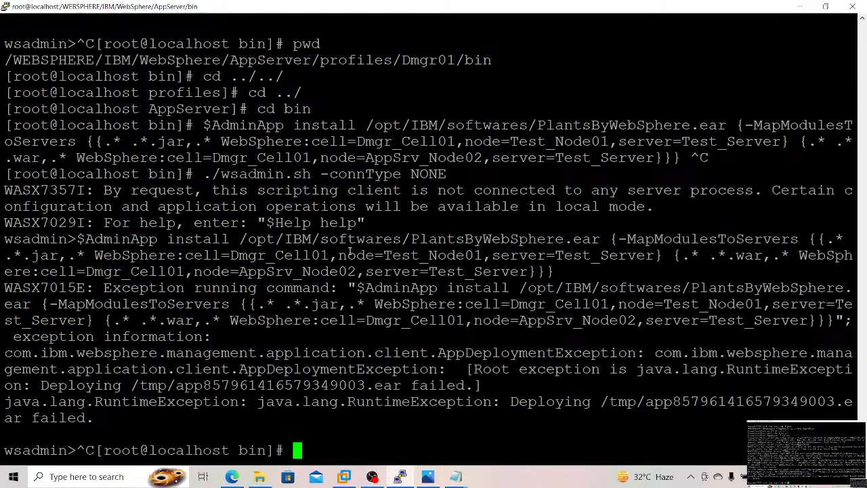
key("ctrl+l")
Step: Change from AppServer/bin to the profiles/AppSrv01/bin directory as root
type("cd")
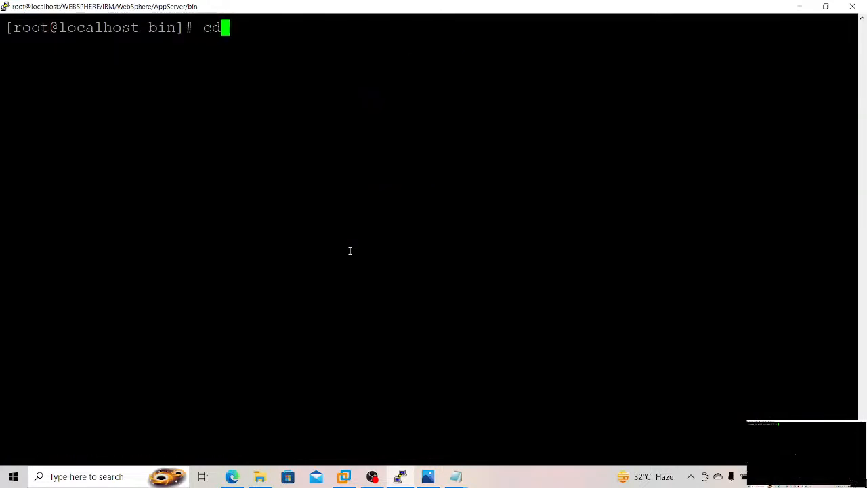
type(" .././")
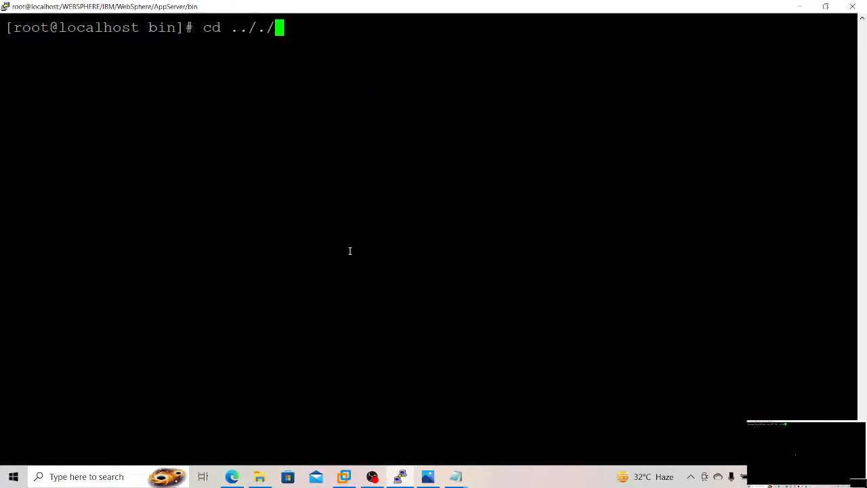
key("Return")
type("cd p")
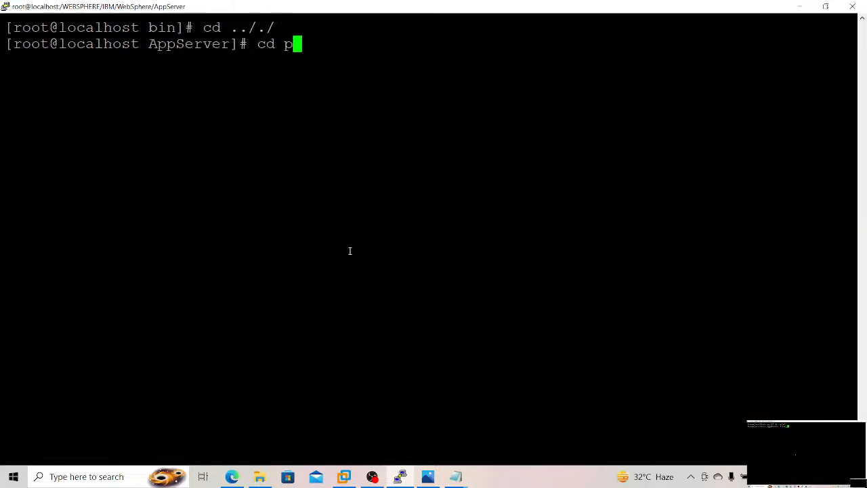
type("rofiles")
key("Return")
type("cd")
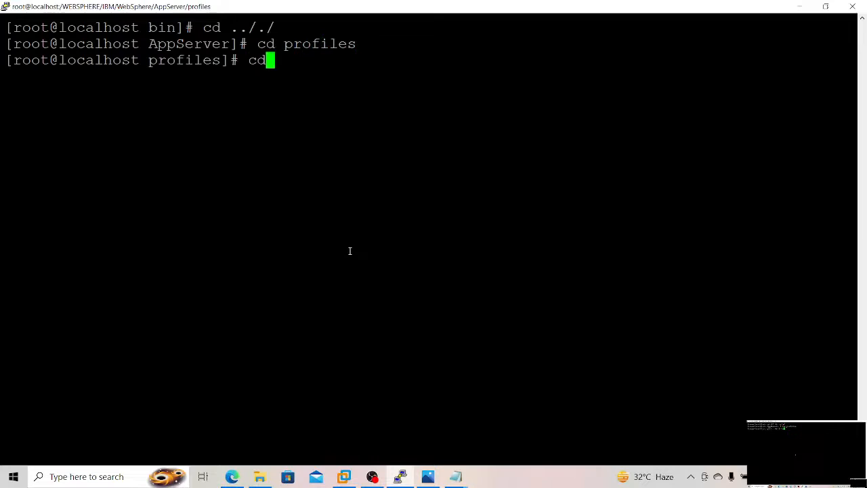
type(" A")
key("Tab")
type("1")
key("Return")
type("cd b")
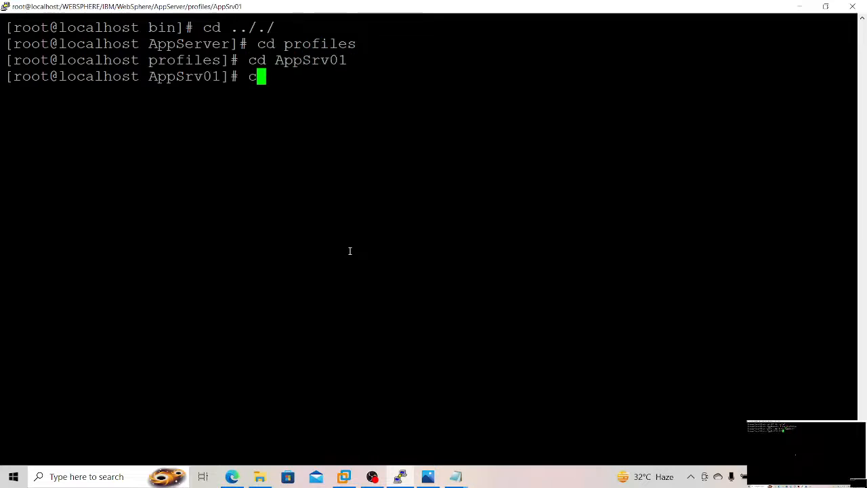
type("in")
key("Return")
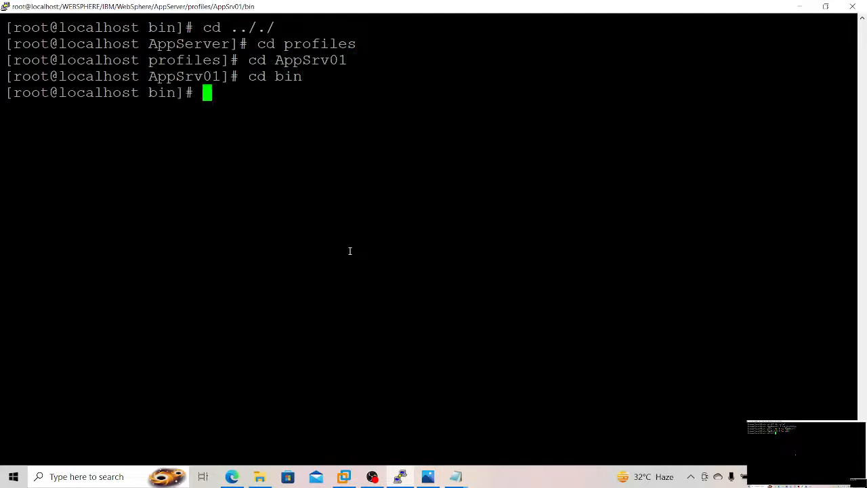
key("ctrl+r")
type("./ws")
key("Return")
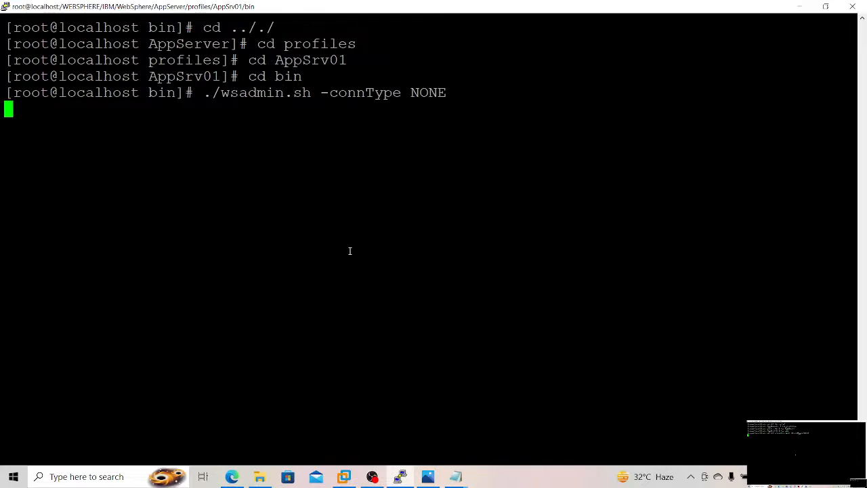
key("ctrl+c")
Step: Switch from root to the wasadmin account with su - wasadmin
type("su -")
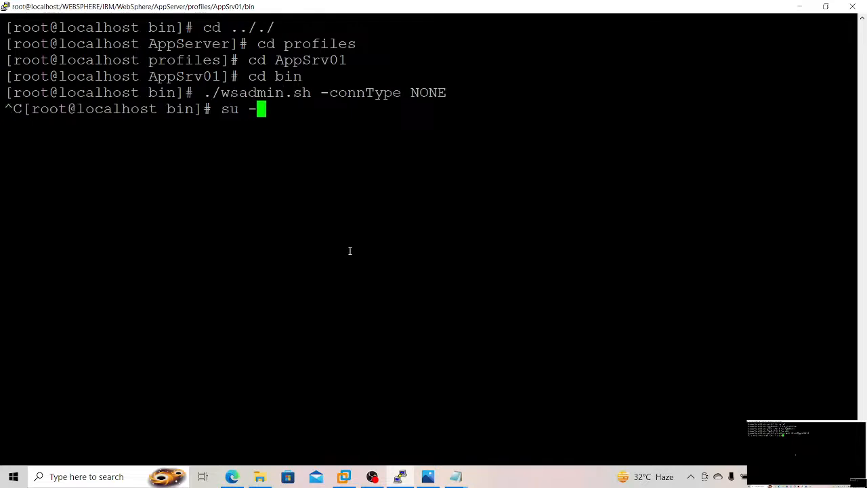
type(" wasadmin")
key("Return")
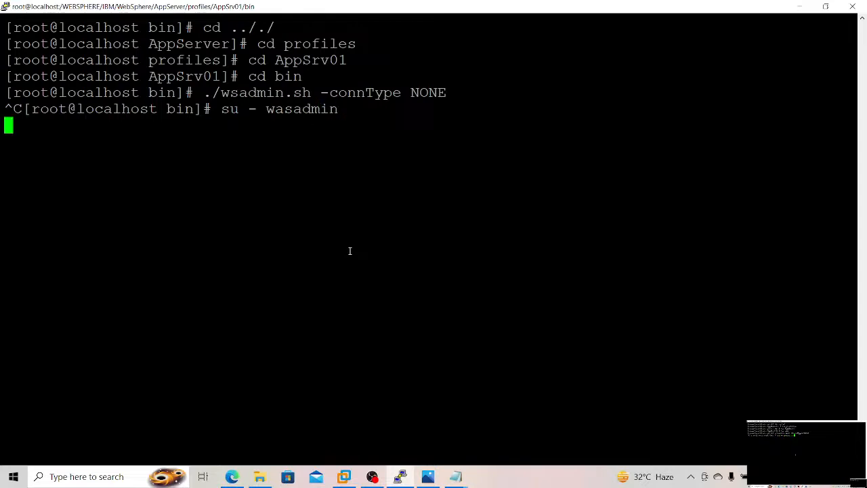
Step: Change to the /WEBSPHERE/IBM/WebSphere/AppServer/profiles/AppSrv01/bin directory as wasadmin
type("cd /WE")
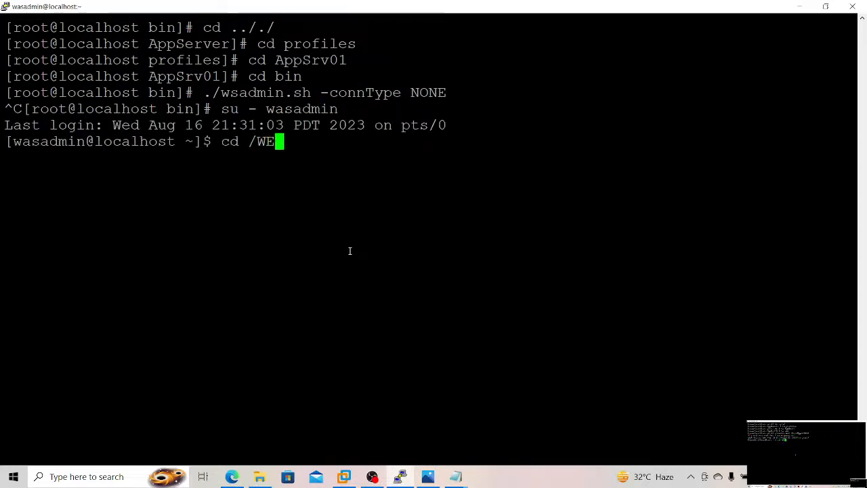
key("Tab")
type("IBM/W")
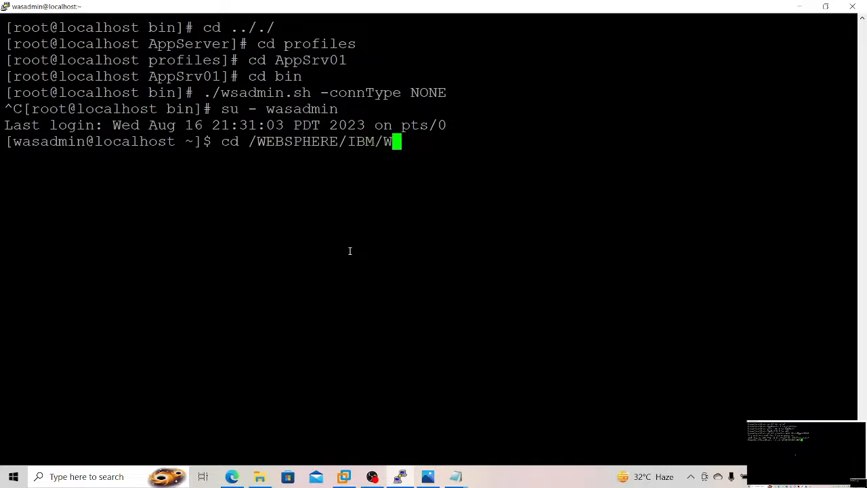
key("Tab")
type("A")
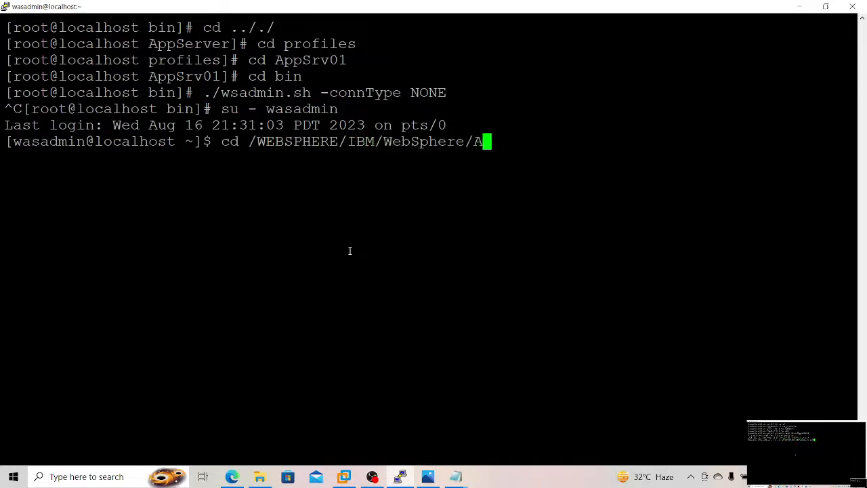
key("Tab")
type("profile")
type("s")
key("Tab")
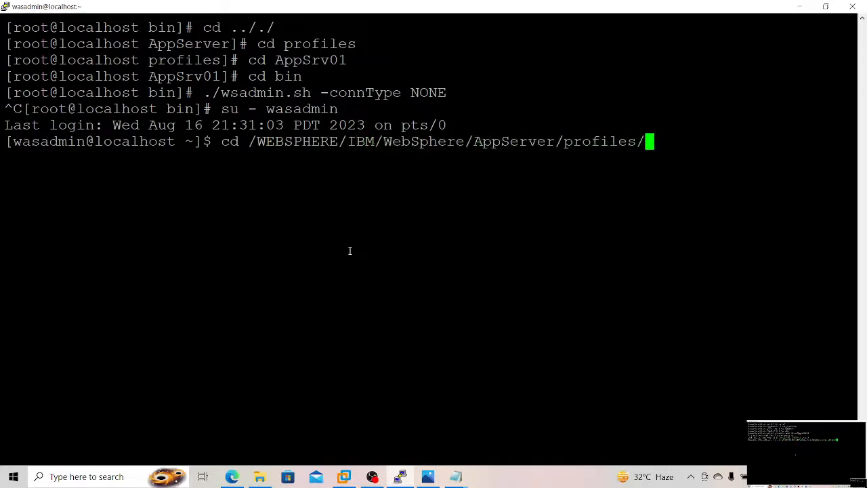
type("A")
key("Tab")
type("1")
key("Return")
type("cd bin")
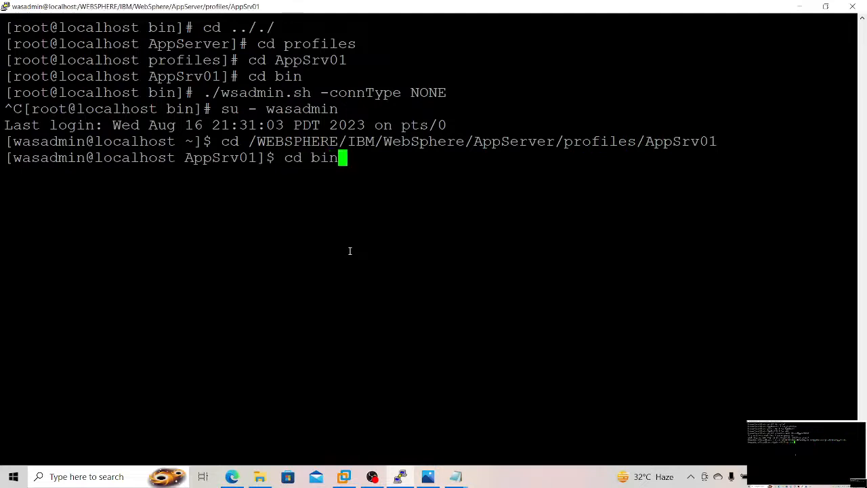
key("Return")
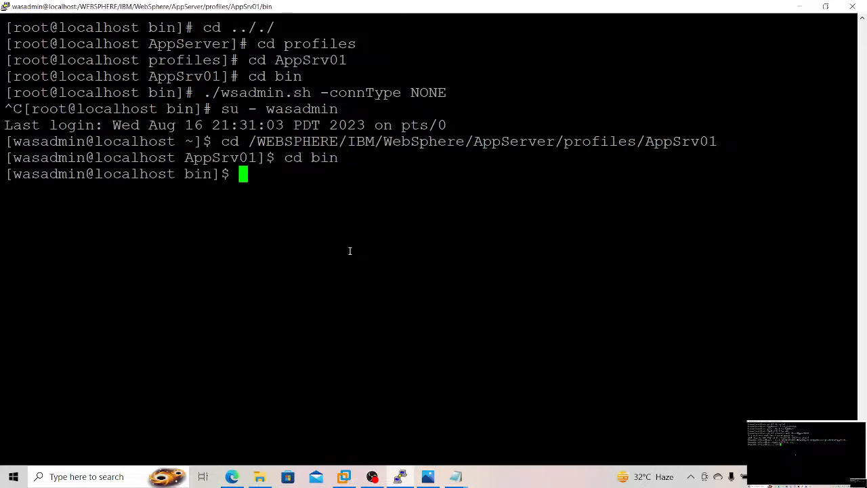
Step: Start wsadmin.sh with -conntype NONE from the AppSrv01 profile's bin directory
key("ctrl+r")
type("./ws")
key("Return")
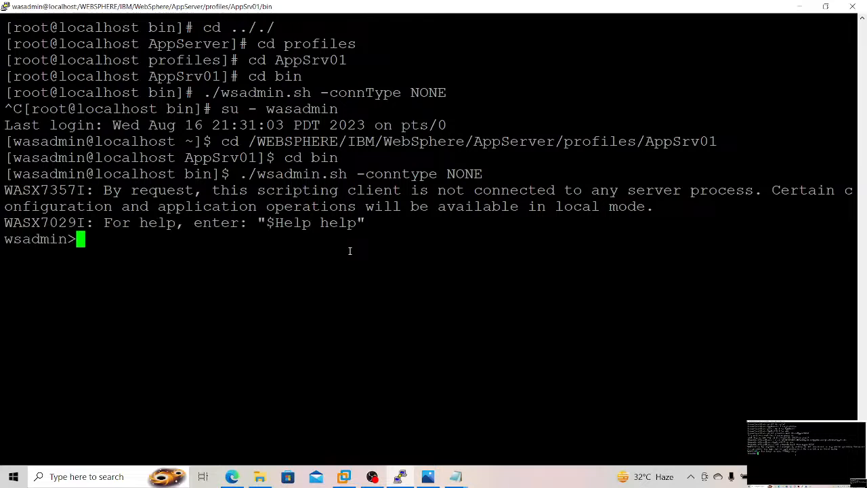
Step: Try to install /opt/IBM/softwares/PlantsByWebSphere.ear from the AppSrv01 wsadmin session with the same module mappings, exit wsadmin and clear the terminal
right_click(349, 250)
key("Return")
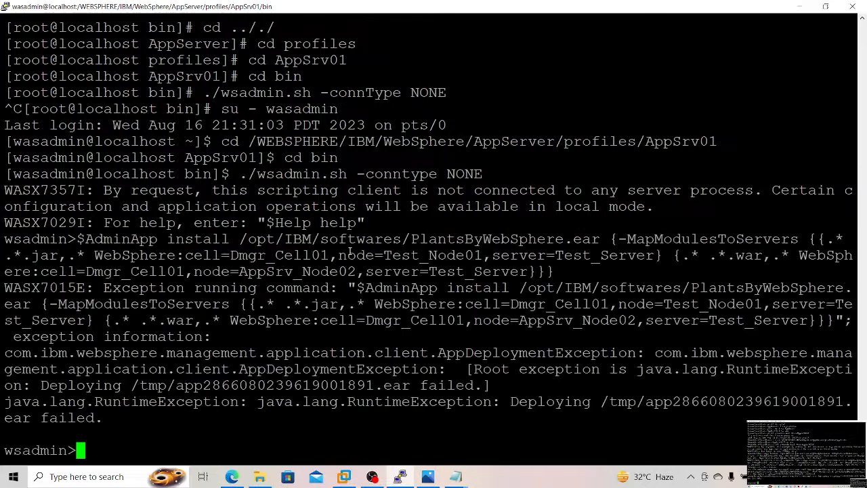
key("ctrl+c")
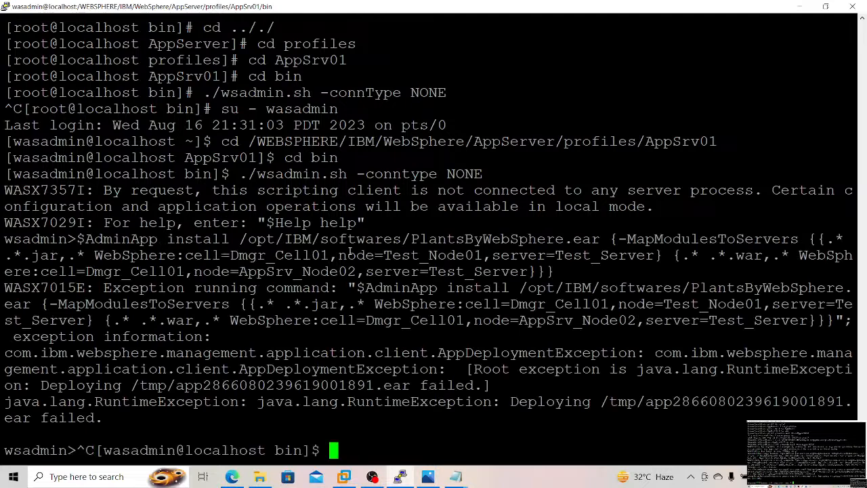
key("ctrl+l")
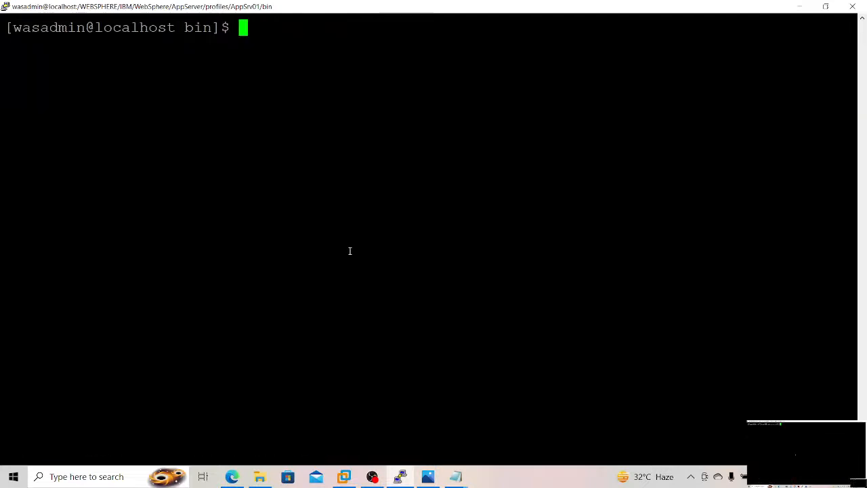
Step: Print the working directory and try the $AdminApp install of PlantsByWebSphere.ear at the shell prompt with only the .jar mapping to Test_Node01, Test_Server
type("pwd")
key("Return")
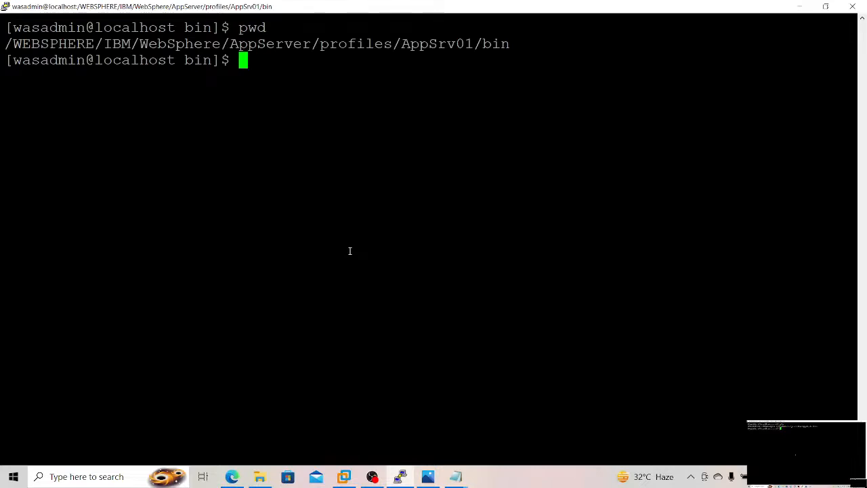
right_click(349, 250)
type("\\")
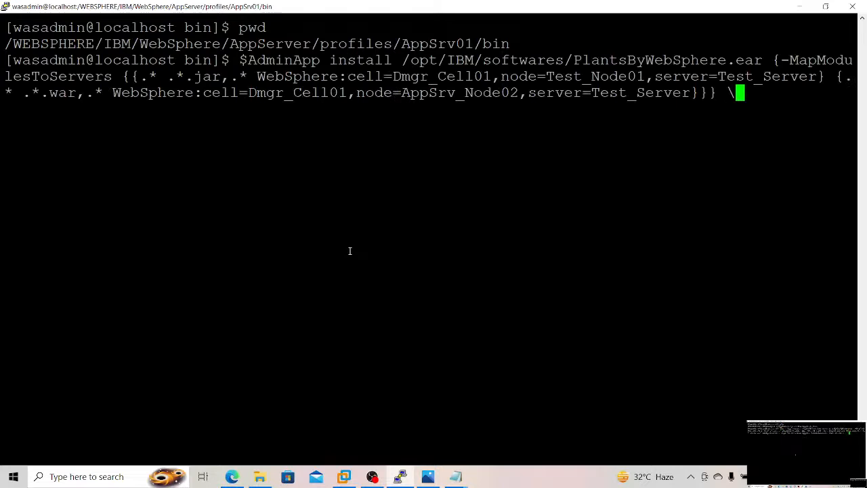
key("BackSpace")
key("BackSpace")
key("BackSpace")
key("BackSpace")
key("BackSpace")
key("BackSpace")
key("BackSpace")
key("BackSpace")
key("BackSpace")
key("BackSpace")
key("BackSpace")
key("BackSpace")
key("BackSpace")
key("BackSpace")
key("BackSpace")
key("BackSpace")
key("BackSpace")
key("BackSpace")
key("BackSpace")
key("BackSpace")
key("BackSpace")
key("BackSpace")
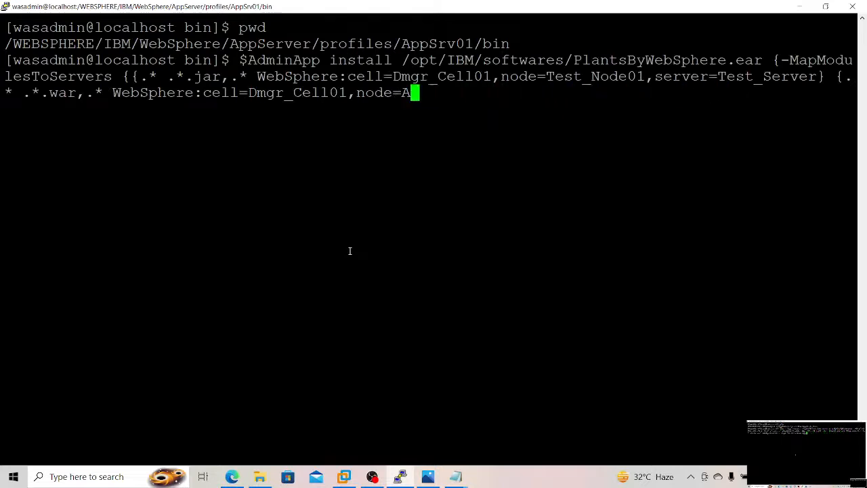
key("BackSpace")
key("BackSpace")
key("BackSpace")
key("BackSpace")
key("BackSpace")
key("BackSpace")
key("BackSpace")
key("BackSpace")
key("BackSpace")
key("BackSpace")
key("BackSpace")
key("BackSpace")
key("BackSpace")
key("BackSpace")
key("BackSpace")
key("BackSpace")
key("BackSpace")
key("BackSpace")
key("BackSpace")
key("BackSpace")
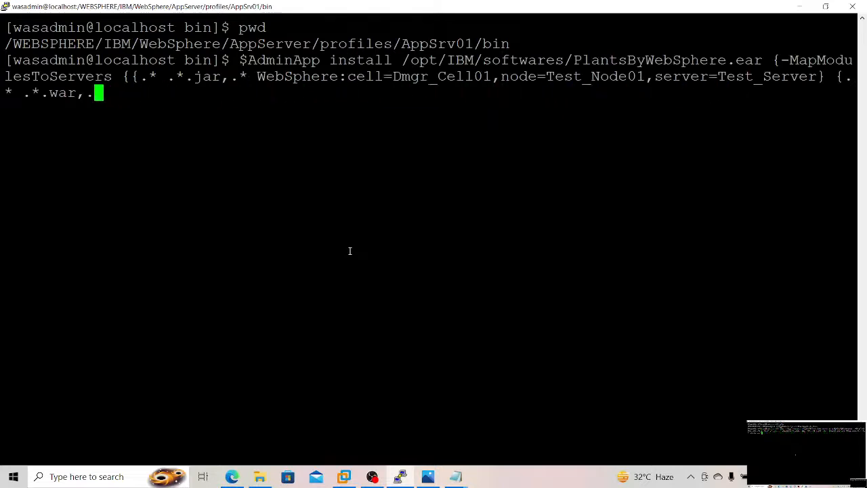
key("BackSpace")
key("BackSpace")
key("BackSpace")
key("BackSpace")
key("BackSpace")
key("BackSpace")
key("BackSpace")
key("BackSpace")
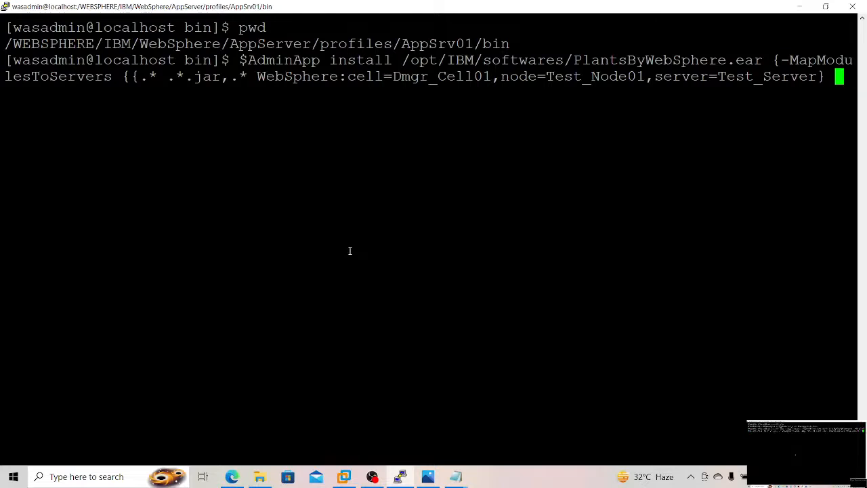
key("Return")
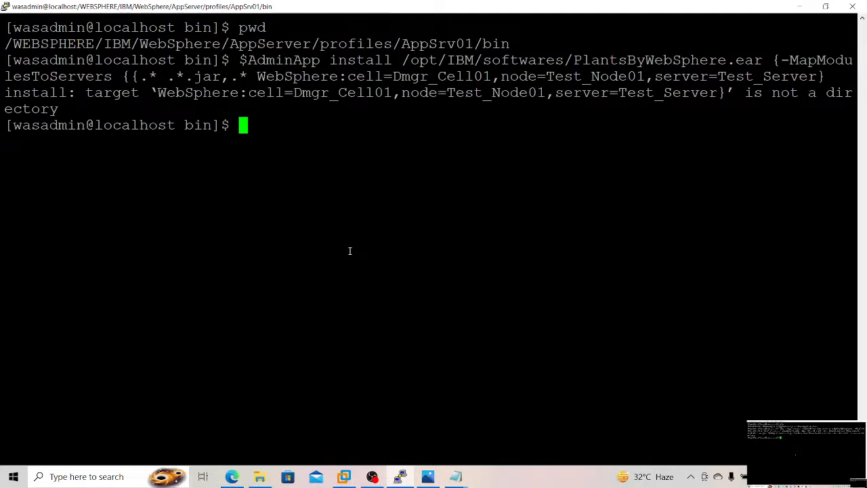
Step: Try the .jar-only $AdminApp install command again at the shell prompt, ending it with three closing braces after Test_Server
key("alt+Tab")
key("alt+Tab")
right_click(349, 251)
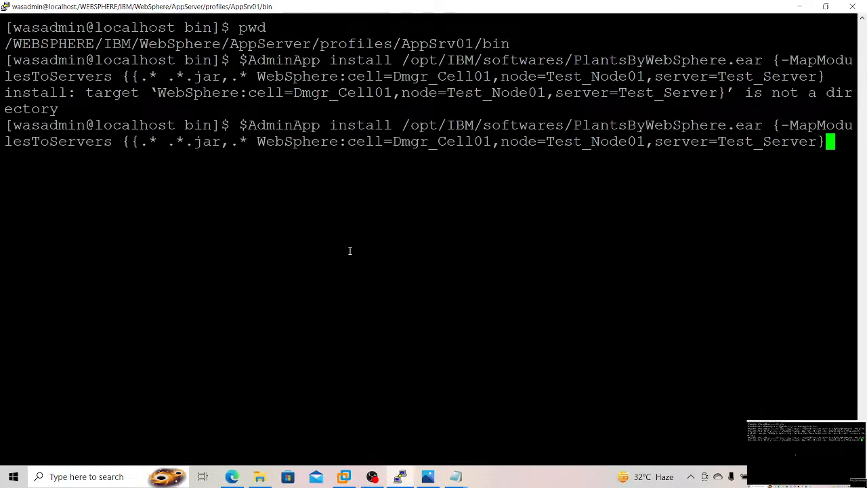
type("}")
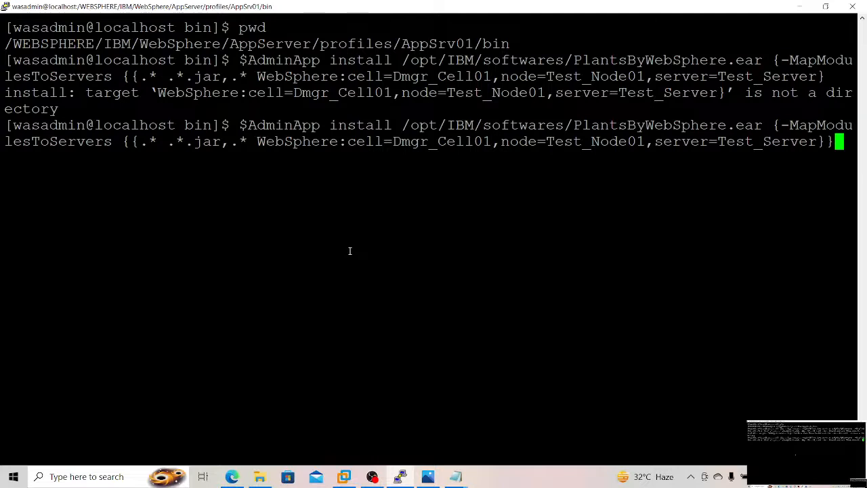
type("}")
key("Return")
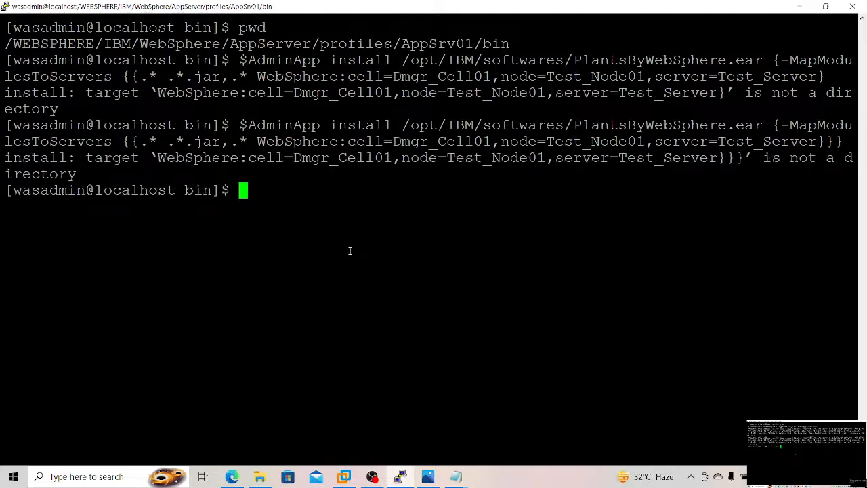
Step: Try the previous install command with only two closing braces after Test_Server and clear the terminal
key("Up")
key("BackSpace")
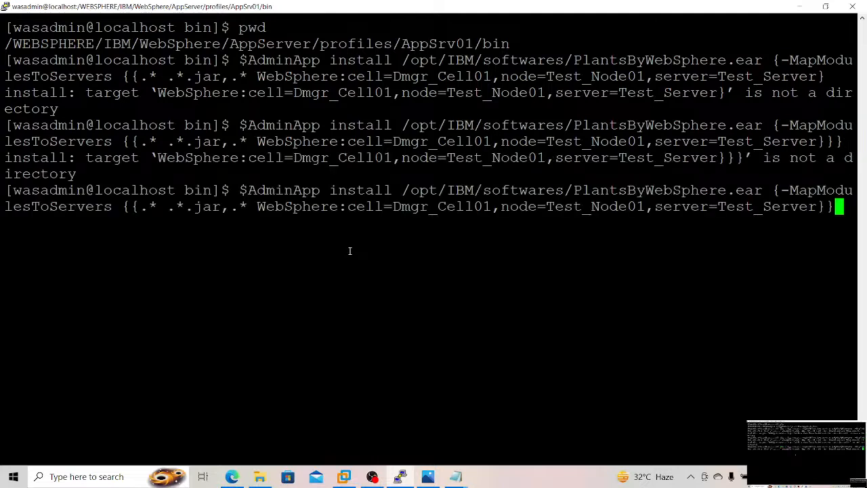
key("Return")
key("ctrl+l")
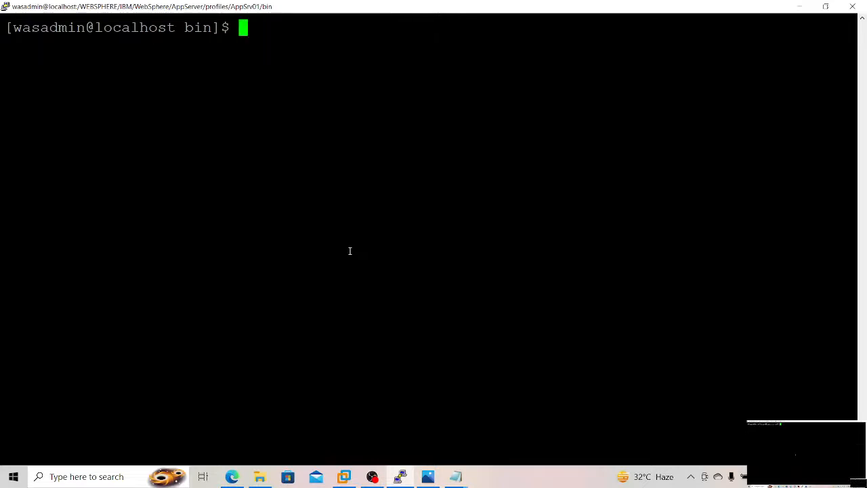
Step: Delete the .war module mapping for AppSrv_Node02 from the install command in the untitled Notepad note
key("alt+Tab")
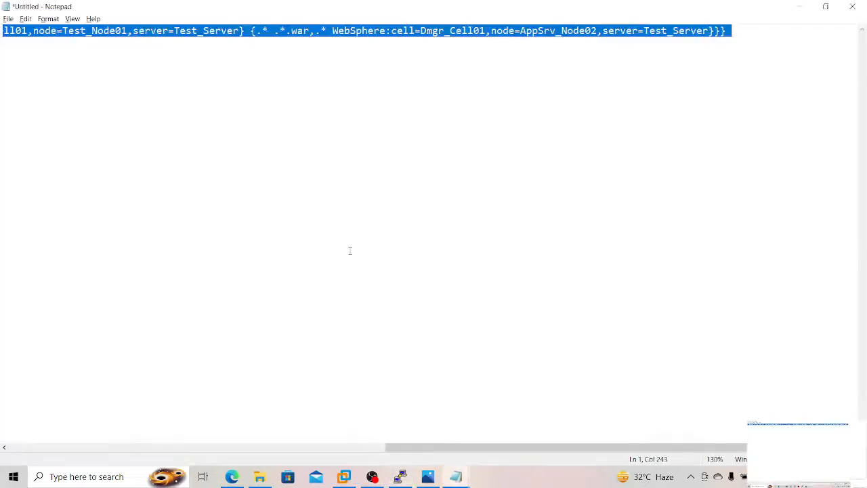
left_click(499, 92)
left_click_drag(251, 30, 742, 11)
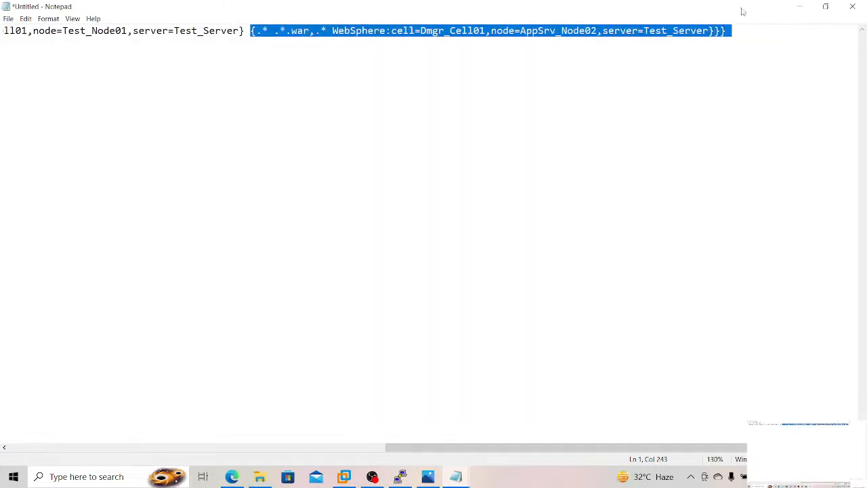
key("Delete")
key("alt+Tab")
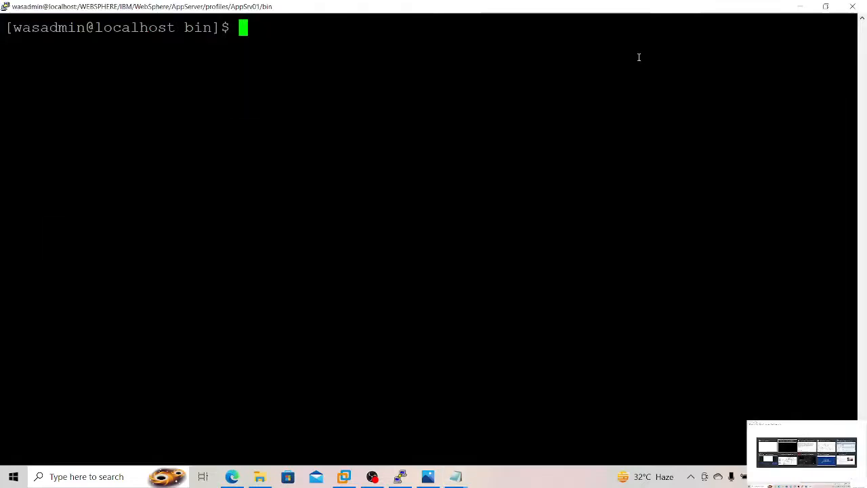
Step: Replace the untitled note's text with the ./wsadmin.sh ShoppingCart.war install command from the Application_Deployment using wsadmin Scripts file
left_click(232, 476)
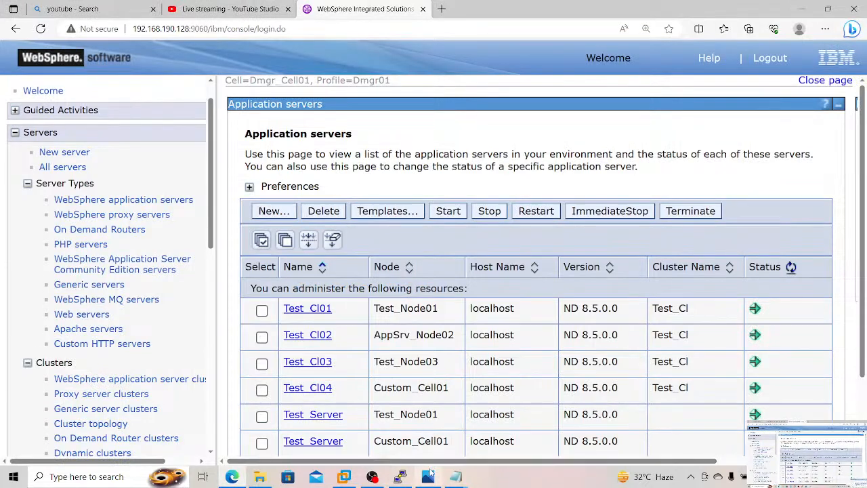
mouse_move(455, 477)
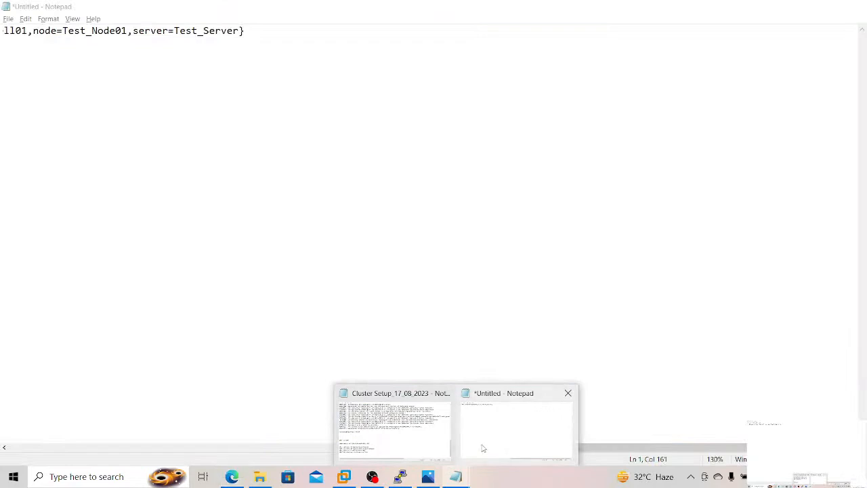
left_click(483, 448)
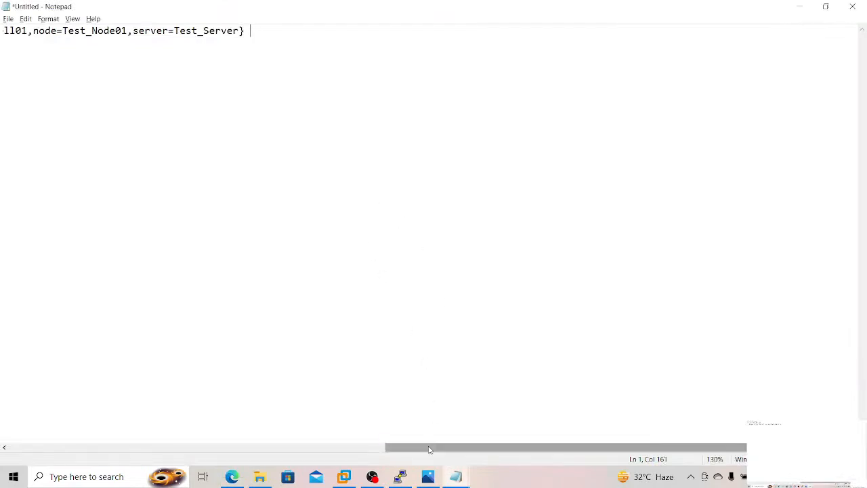
left_click_drag(422, 448, 3, 447)
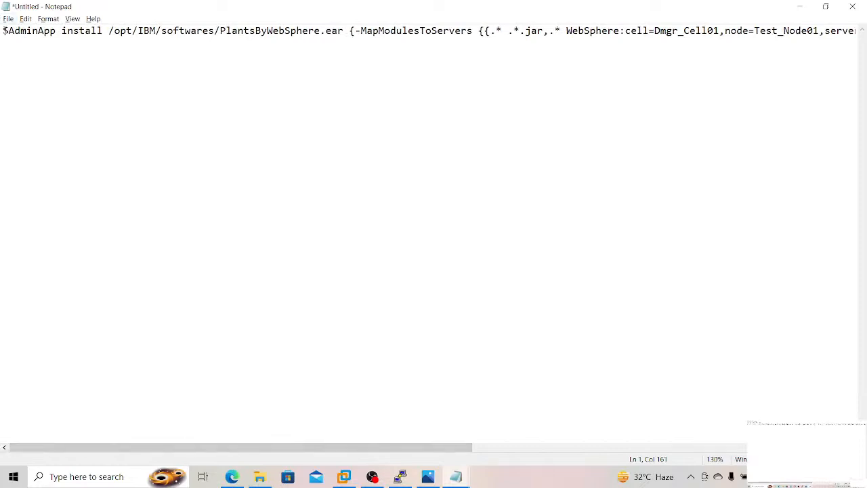
left_click_drag(3, 31, 855, 35)
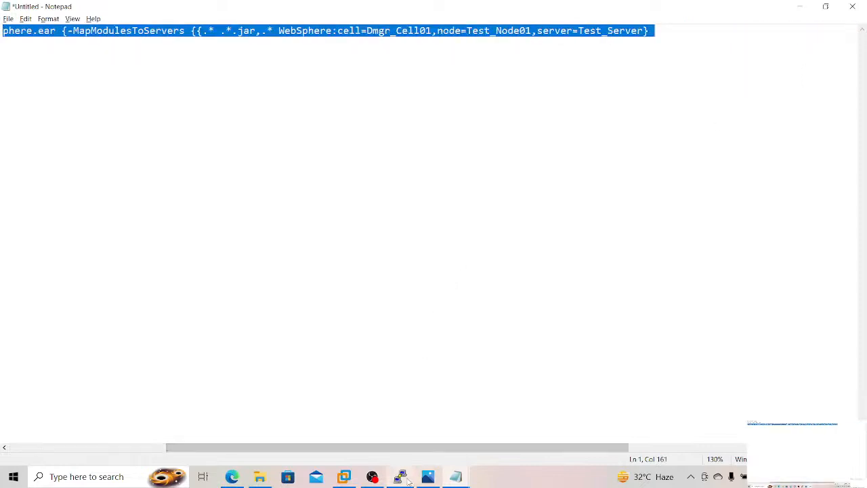
mouse_move(400, 476)
scroll(598, 448, "up", 1)
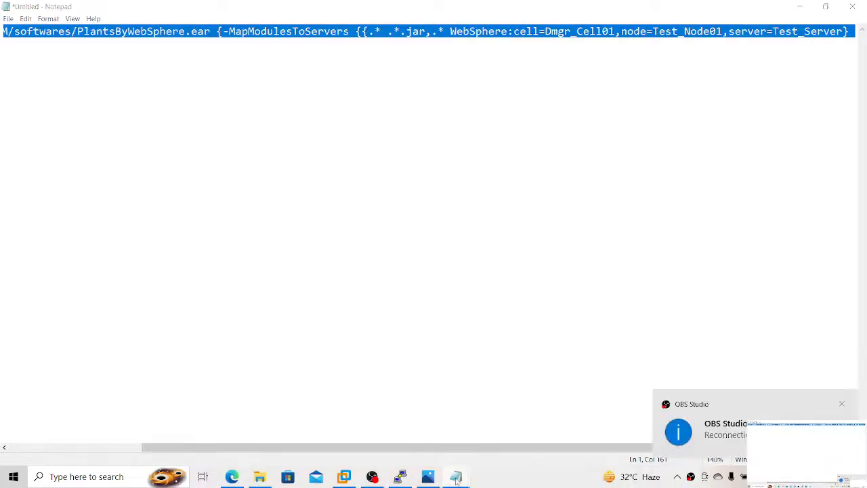
mouse_move(455, 479)
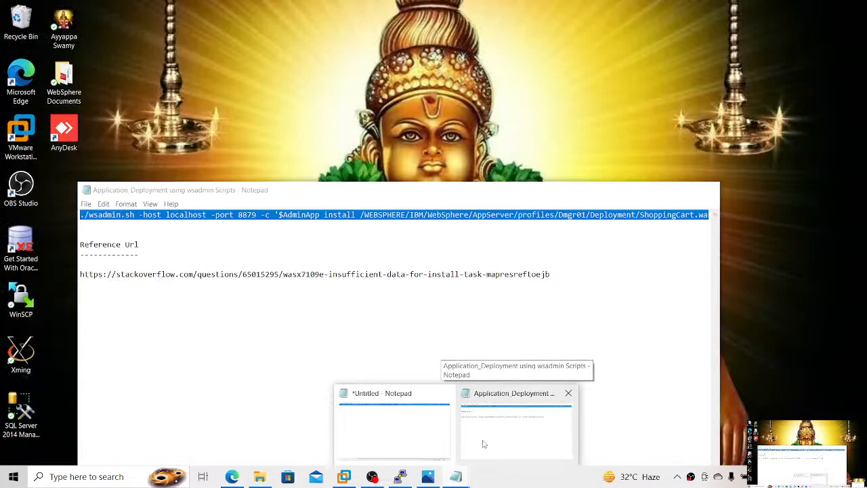
left_click(484, 441)
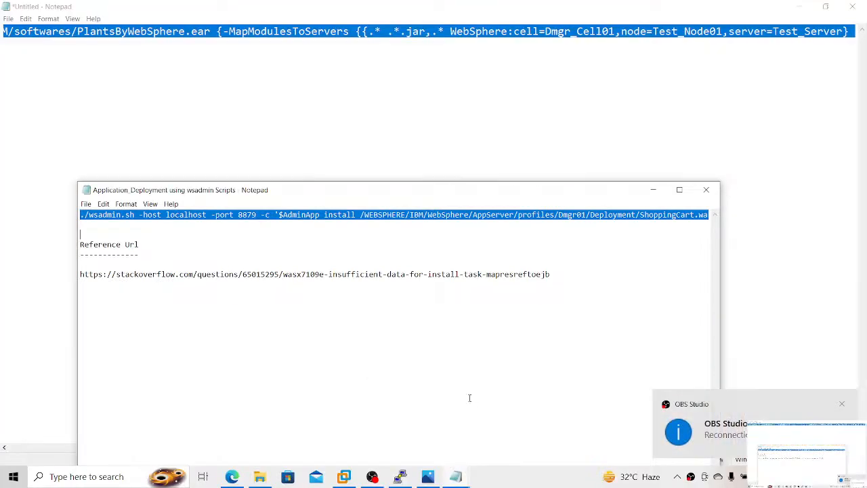
left_click(384, 43)
key("ctrl+v")
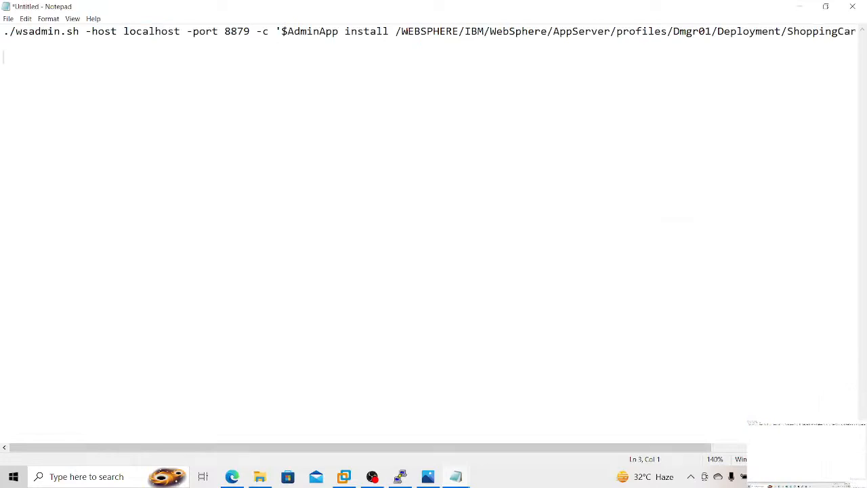
Step: Replace the ShoppingCart.war path in the command with /opt/IBM/softwares/PlantsByWebSphere.ear, keeping -usedefaultbindings, and select the whole command for copying
left_click_drag(401, 31, 606, 23)
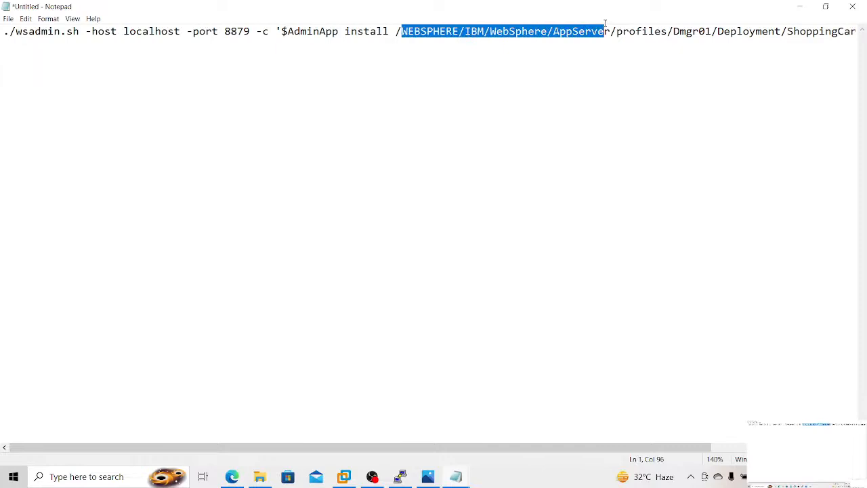
left_click_drag(604, 24, 738, 25)
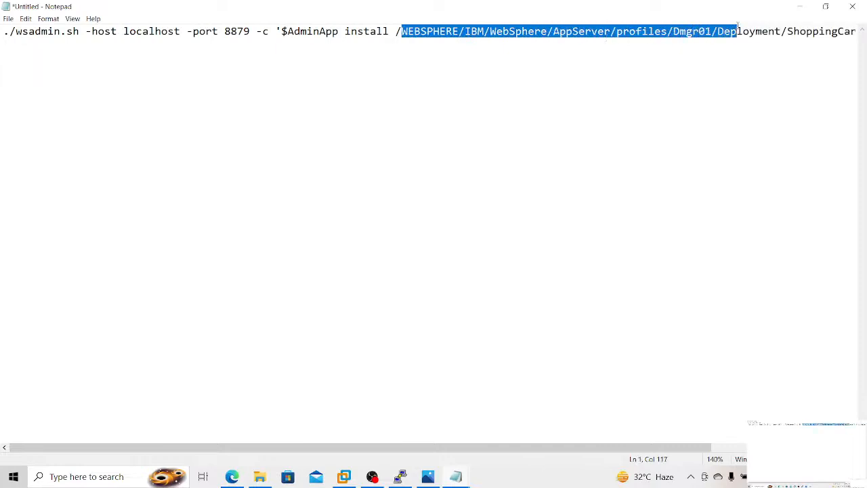
key("Delete")
key("Delete")
key("Delete")
key("Delete")
key("Delete")
key("Delete")
key("Delete")
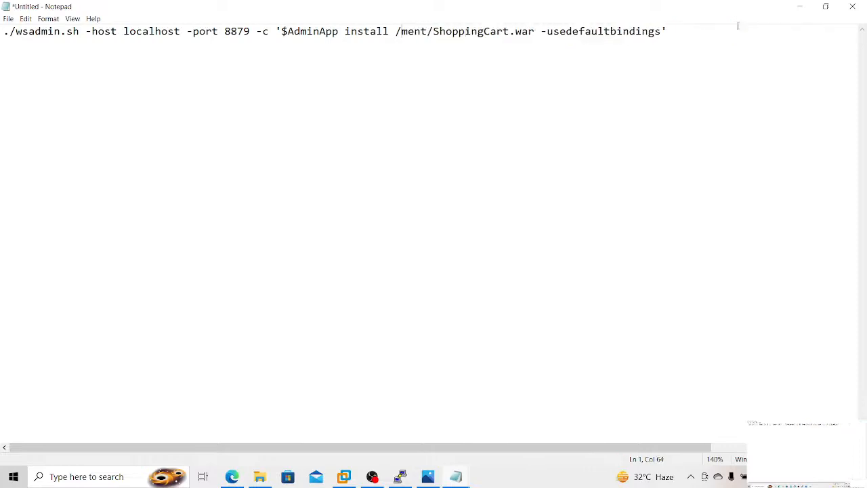
key("Delete")
key("Delete")
key("Delete")
key("Delete")
key("Delete")
key("Delete")
key("Delete")
key("Delete")
key("Delete")
key("Delete")
key("Delete")
key("Delete")
key("Delete")
key("Delete")
key("Delete")
key("Delete")
key("Delete")
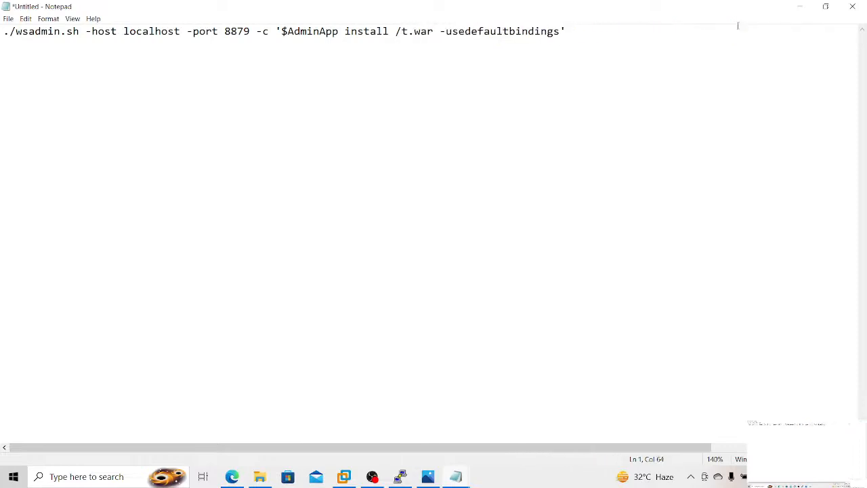
key("Delete")
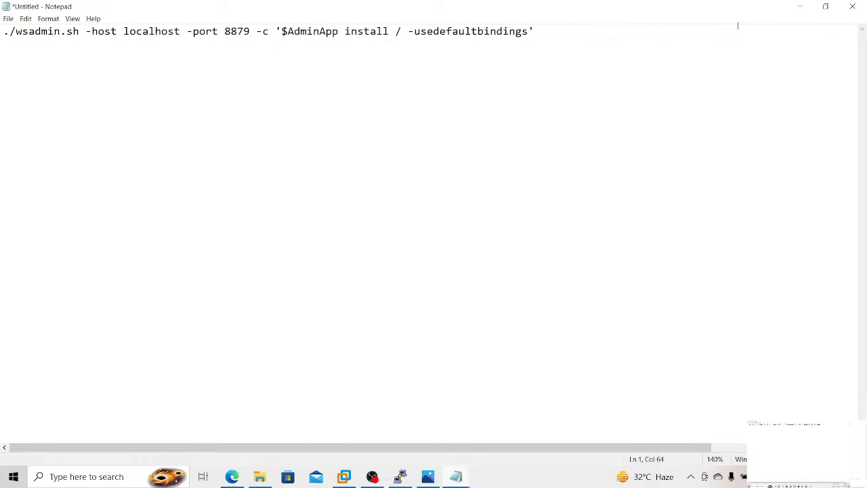
type("opt/IBM/softwares/PlantsByW")
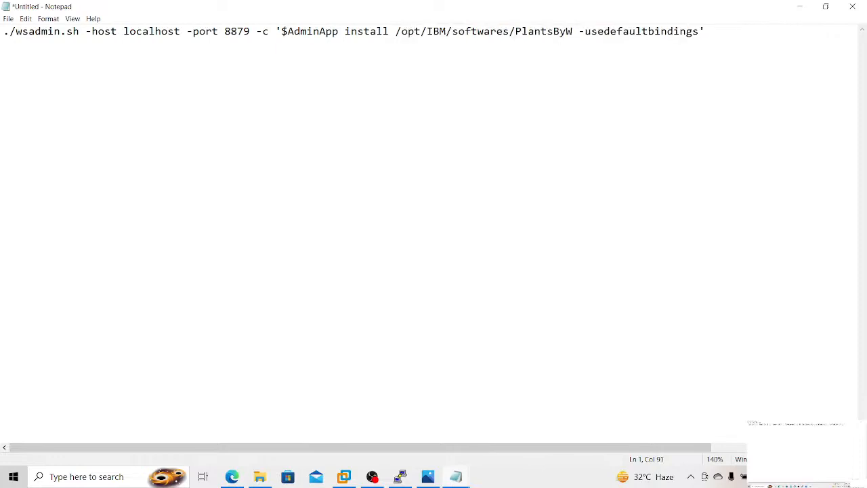
type("ebSphere")
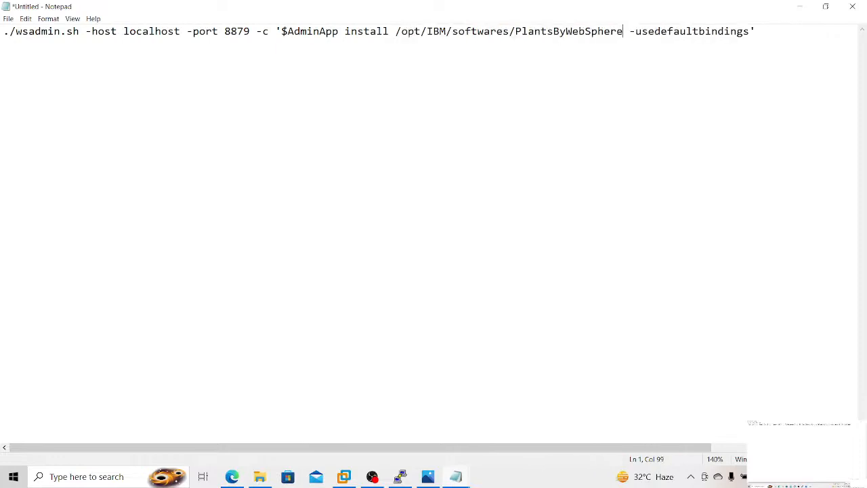
type(".ear")
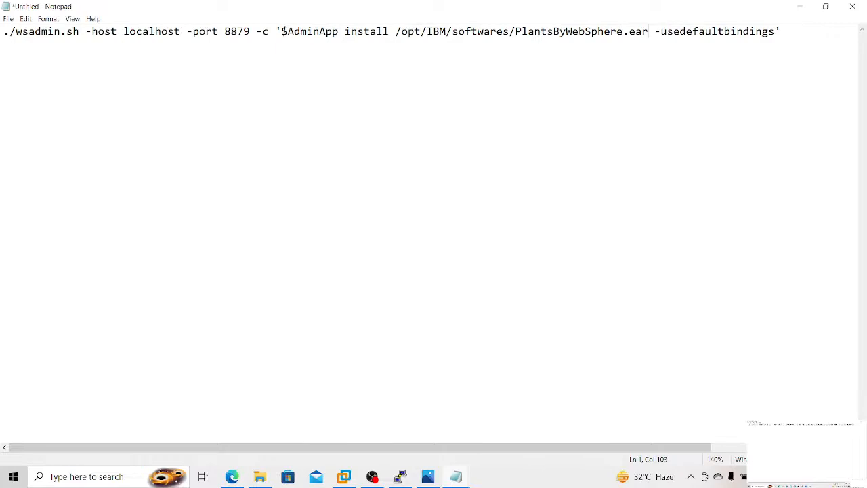
key("ctrl+a")
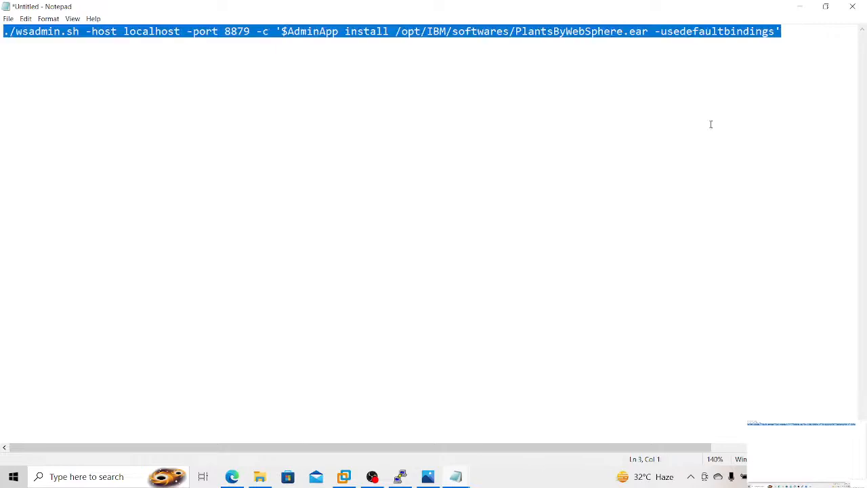
Step: Switch to the terminal, print the working directory, and move from the AppSrv01 profile's bin directory to the bin directory of Dmgr01
left_click(400, 476)
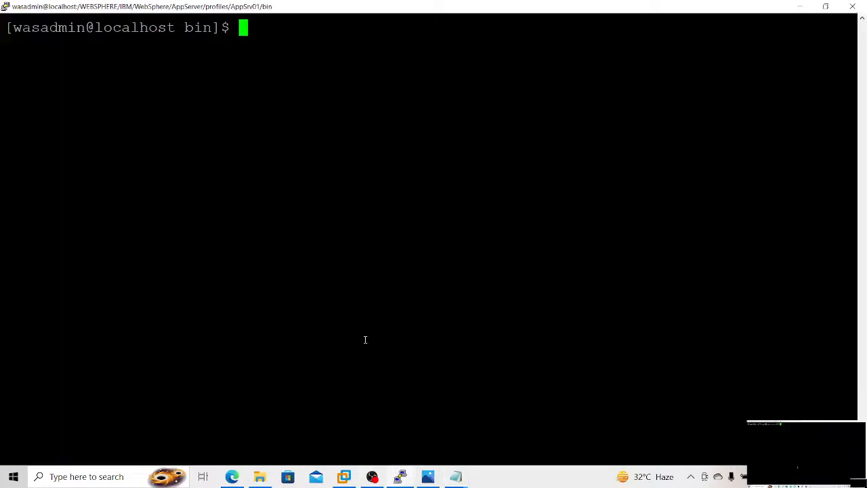
type("pwd")
key("Return")
type("c")
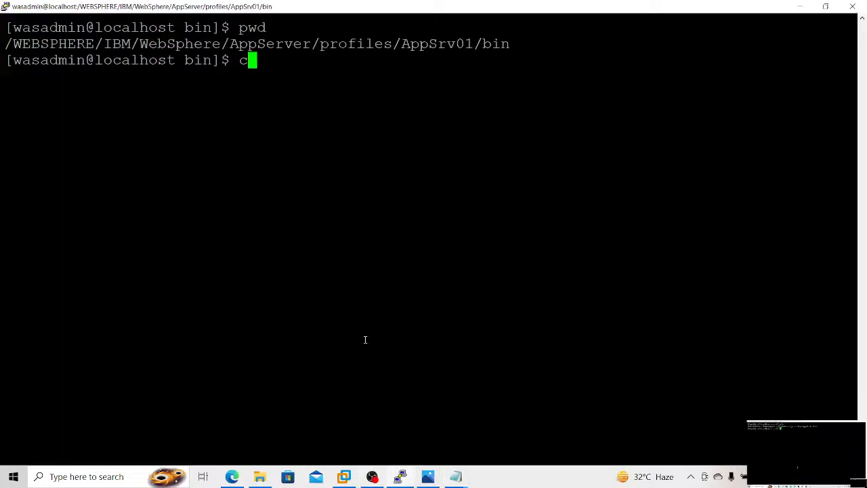
type("d ../")
key("Return")
type("cd ")
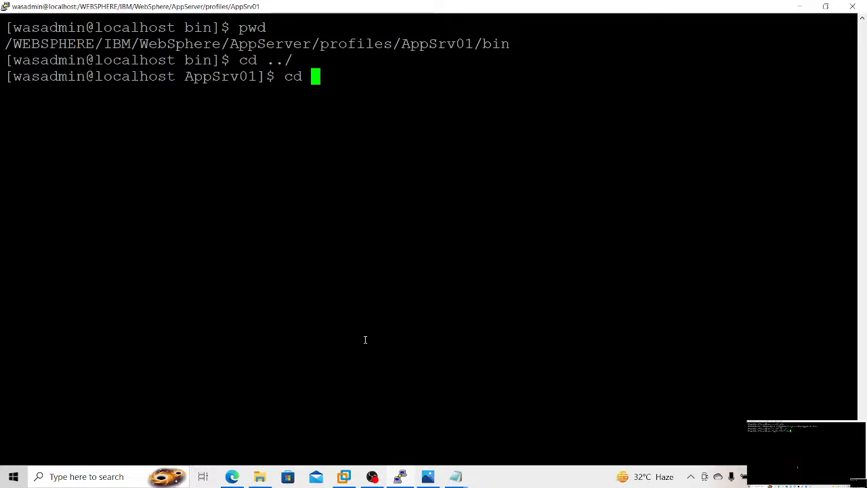
type("../")
key("Return")
type("cd ")
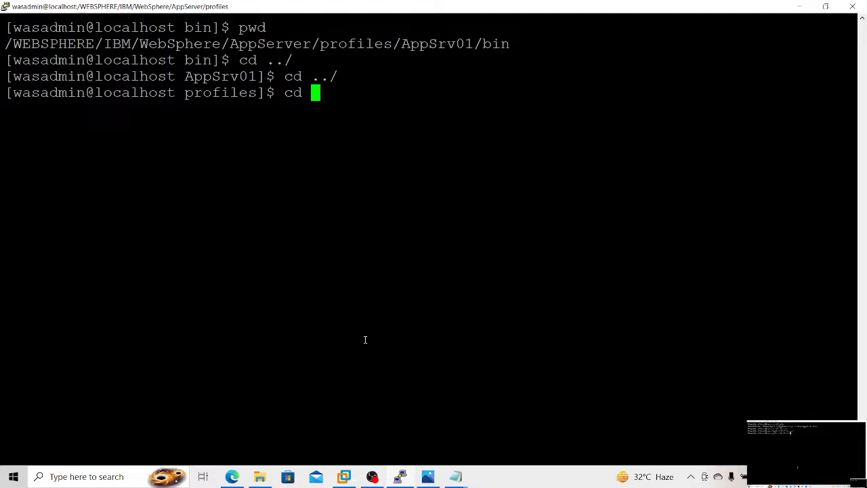
type("Dmgr01/")
key("Return")
type("cd bin")
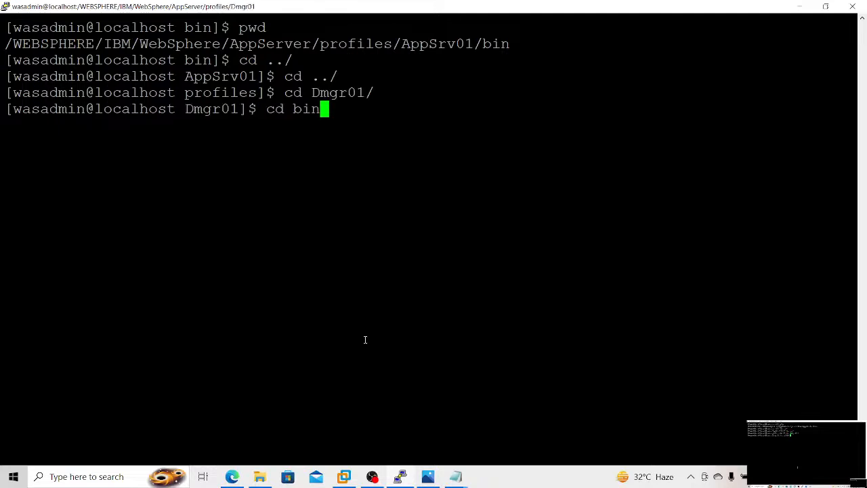
key("Return")
type("./wsad")
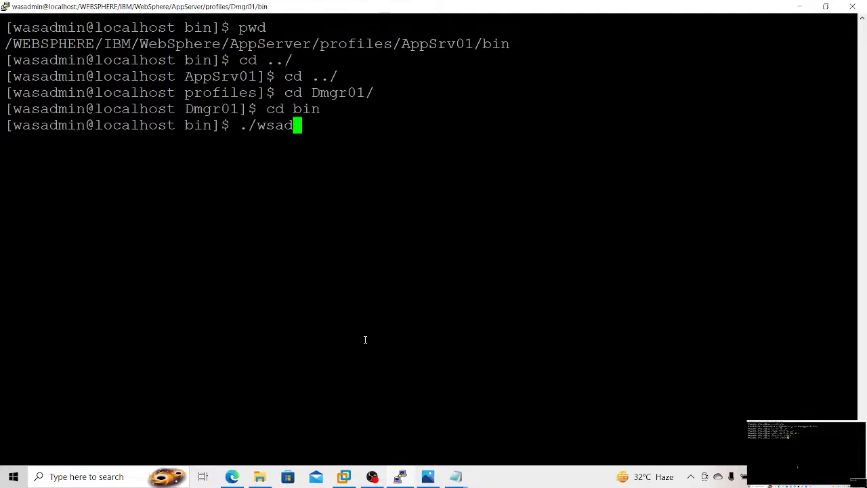
key("Tab")
type("-coo")
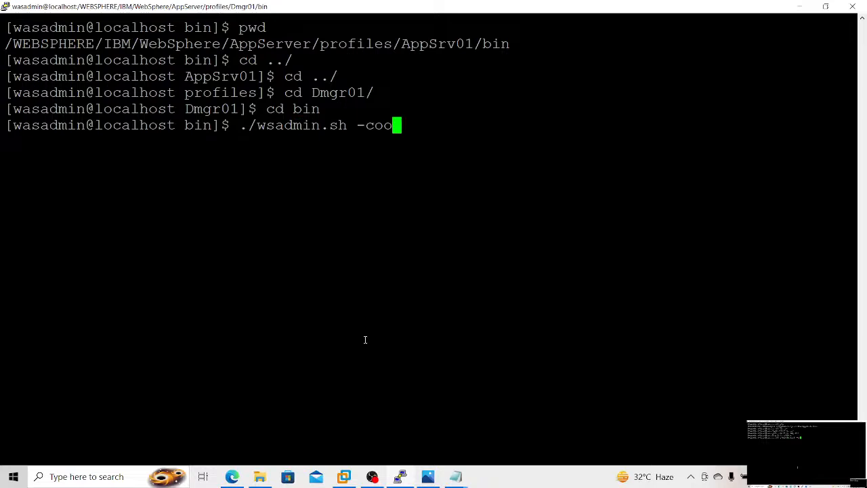
type("nntype NO")
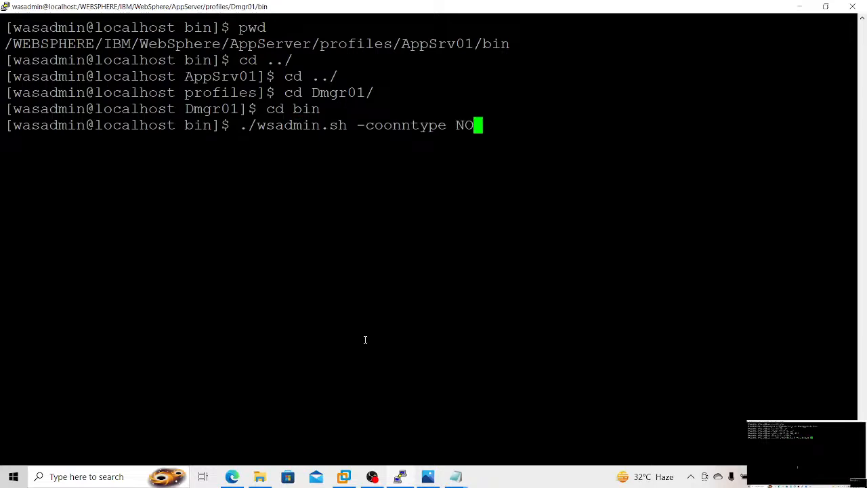
type("NE")
key("Return")
key("ctrl+c")
Step: Start wsadmin.sh in local mode from the Dmgr01 bin directory with the option -conntype NONE
key("Up")
key("Left")
key("Left")
key("Left")
key("Left")
key("Left")
key("Left")
key("Left")
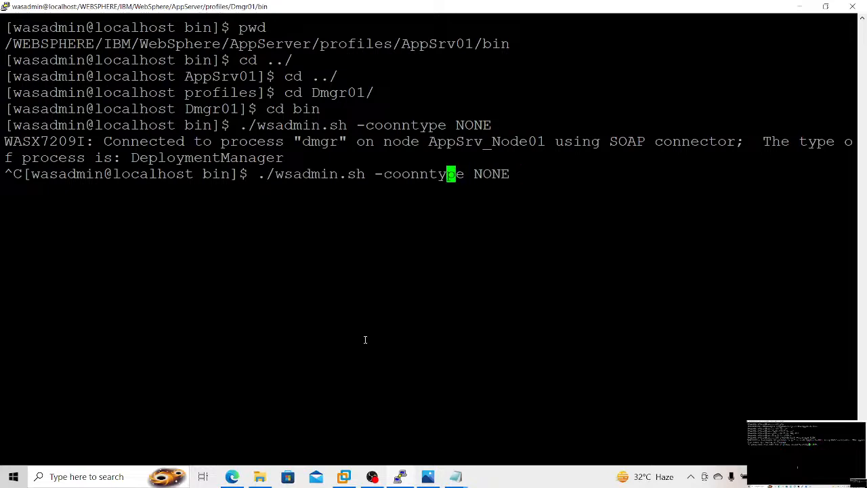
key("Left")
key("Left")
key("Left")
key("Left")
key("BackSpace")
key("Return")
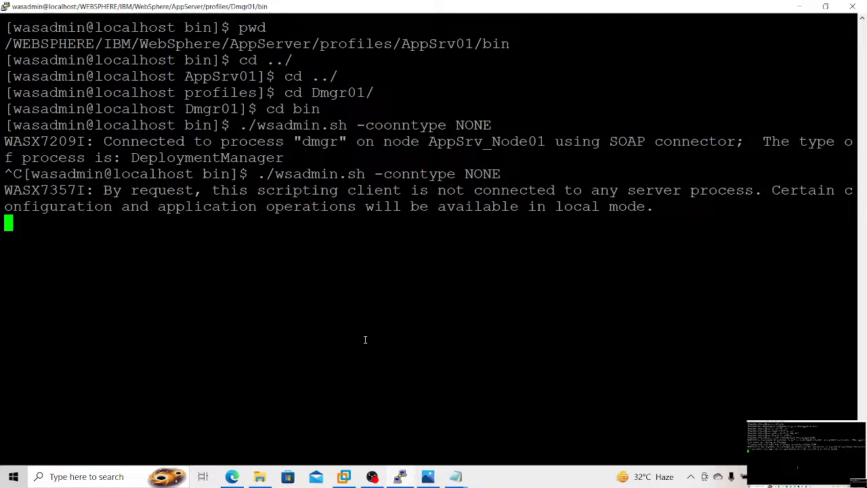
Step: Try the copied PlantsByWebSphere.ear install command inside the wsadmin shell, quit the shell and clear the terminal
right_click(365, 339)
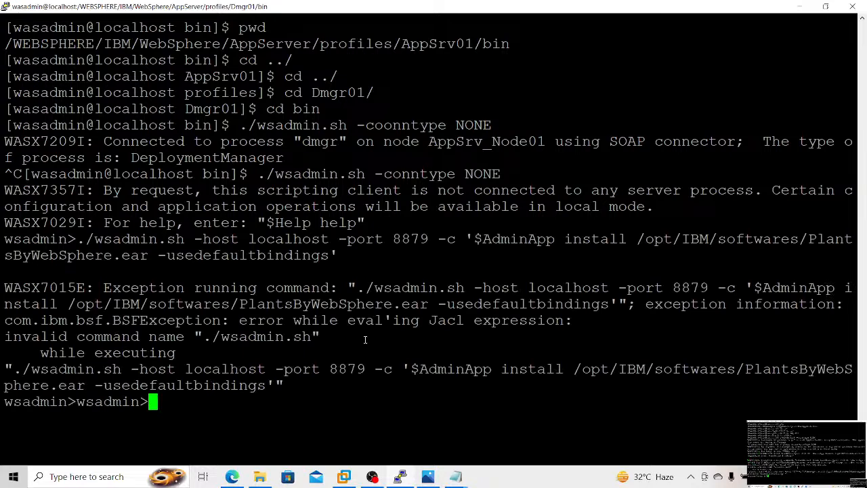
key("Up")
key("Up")
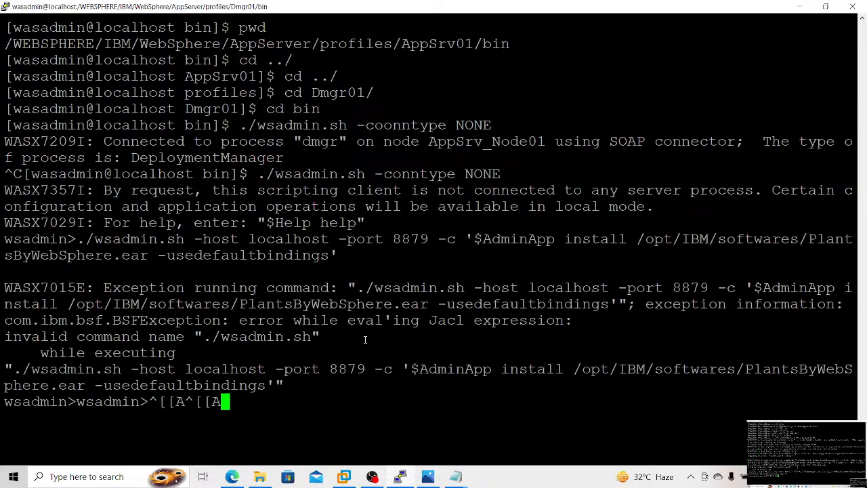
key("BackSpace")
key("BackSpace")
key("BackSpace")
key("BackSpace")
key("BackSpace")
key("BackSpace")
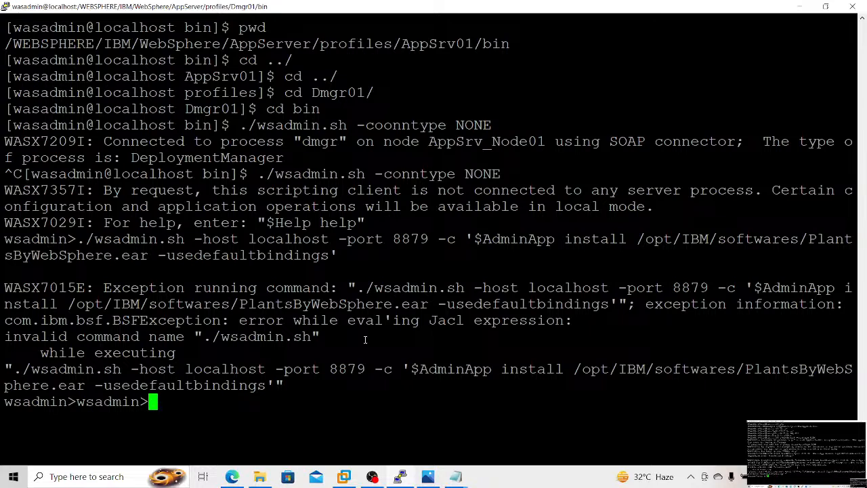
key("ctrl+c")
key("ctrl+l")
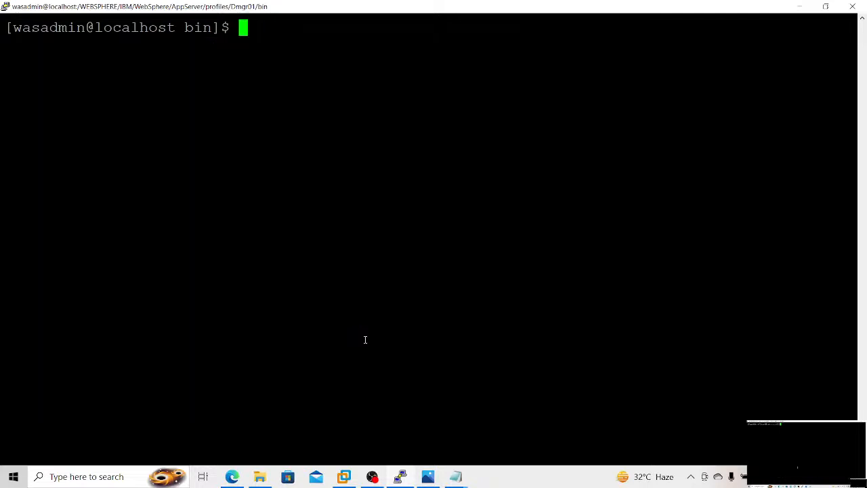
Step: Try the copied PlantsByWebSphere.ear install command at the Dmgr01 bin prompt and check the WebSphere enterprise applications list in the browser console
right_click(365, 339)
key("Return")
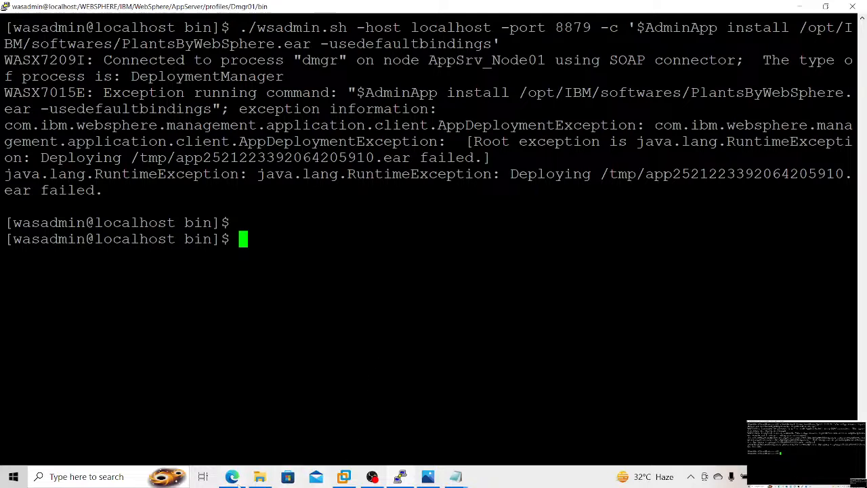
left_click(232, 476)
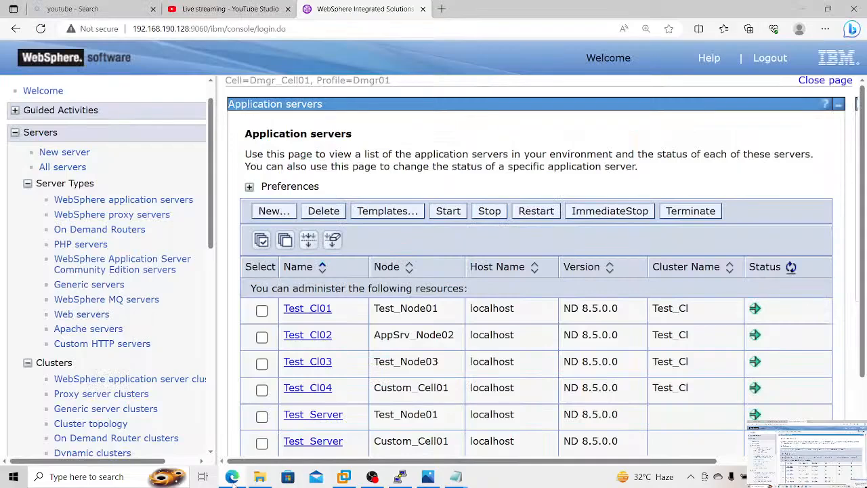
scroll(155, 321, "down", 5)
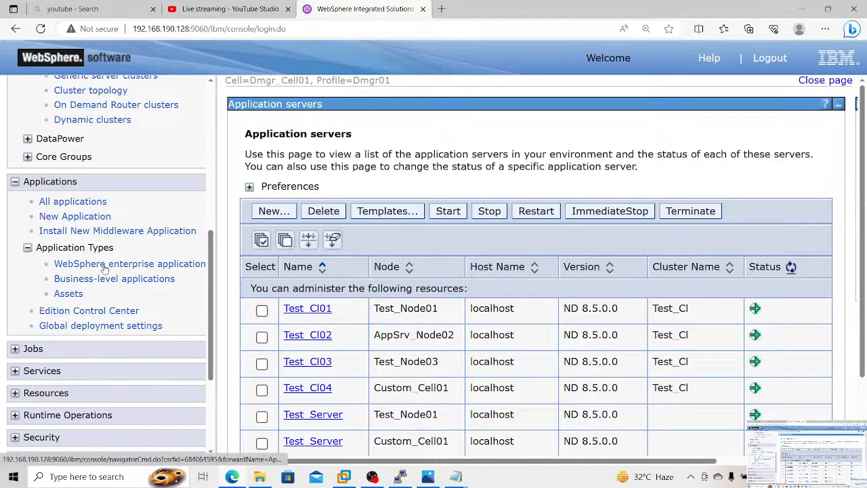
left_click(105, 265)
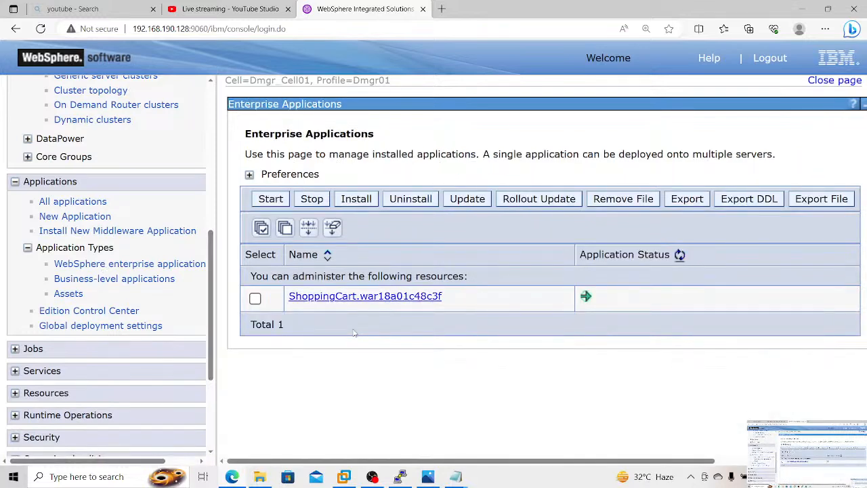
Step: Switch back to the terminal and change from the Dmgr01 bin directory to the AppSrv01 profile's bin directory
left_click(401, 476)
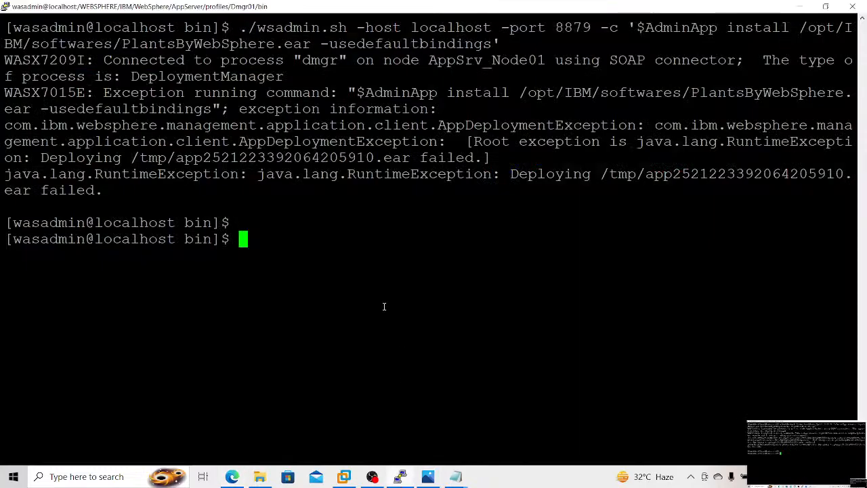
type("cd ../")
key("Return")
type("cd ../")
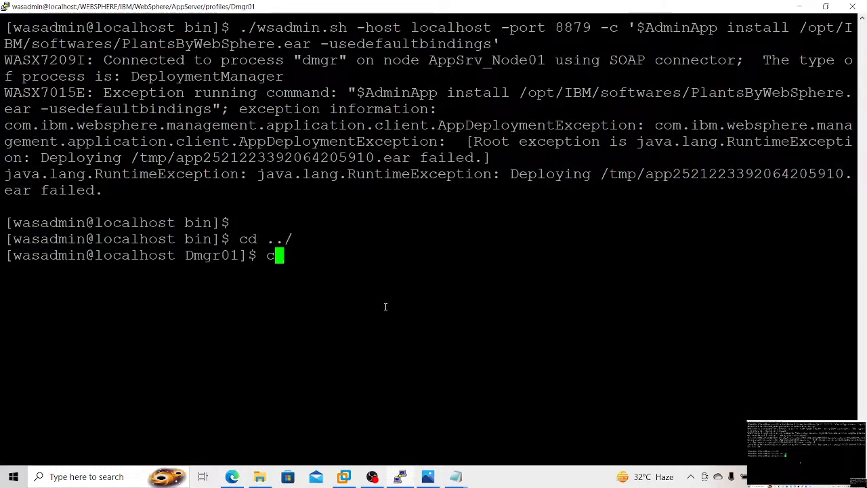
type("AppSrv0")
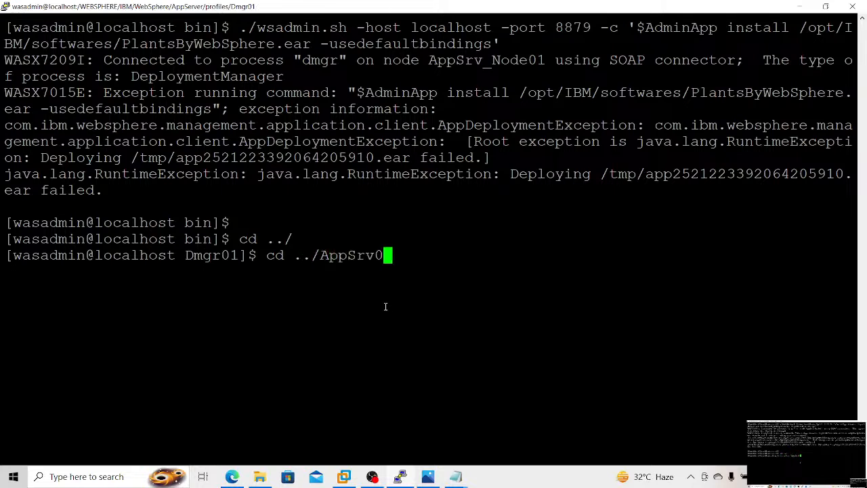
type("1")
key("Return")
type("cd bin")
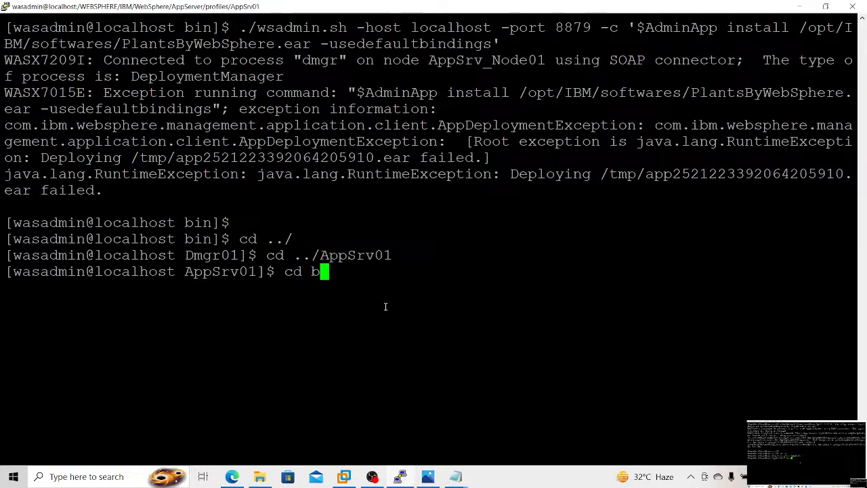
key("Return")
Step: Try the copied PlantsByWebSphere.ear install command from the AppSrv01 bin directory and clear the terminal
right_click(386, 307)
key("Return")
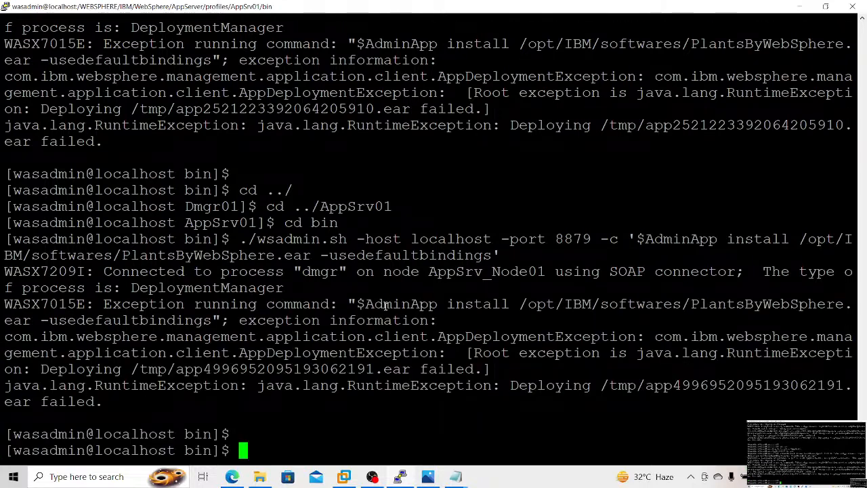
key("ctrl+l")
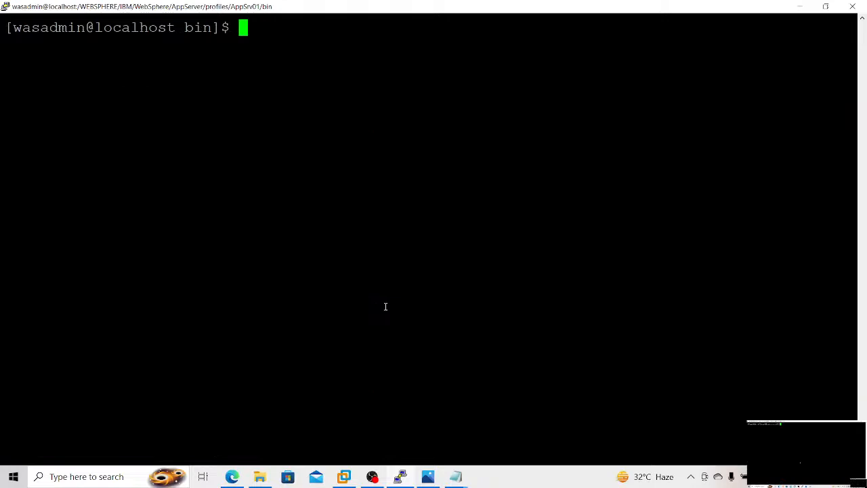
type("cd")
key("BackSpace")
key("BackSpace")
key("BackSpace")
Step: Switch to the root account with su -, entering the root password
right_click(385, 307)
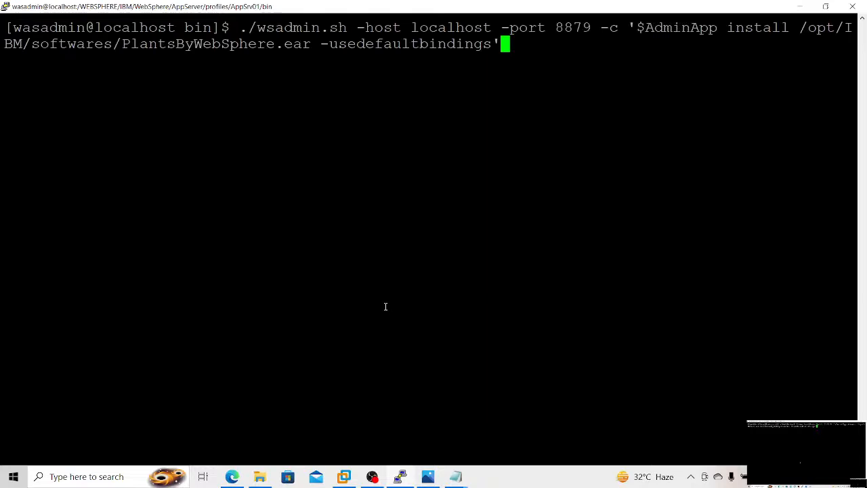
key("Down")
type("../../")
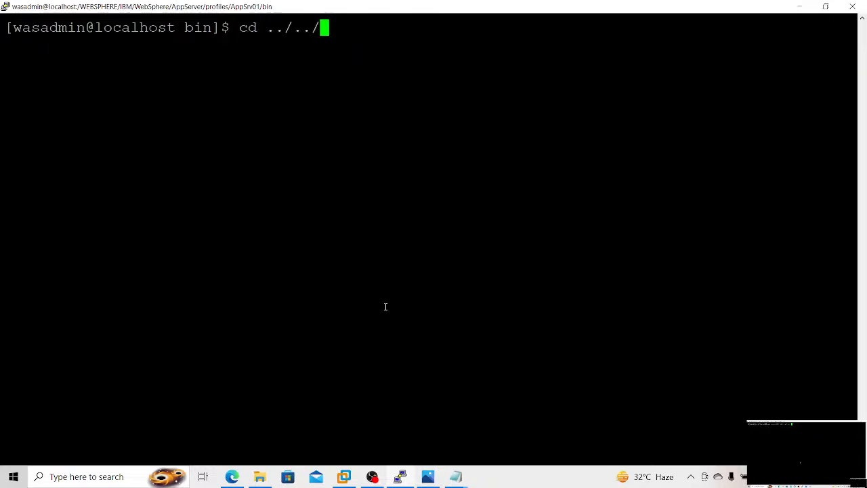
key("BackSpace")
key("BackSpace")
key("BackSpace")
key("BackSpace")
key("BackSpace")
key("BackSpace")
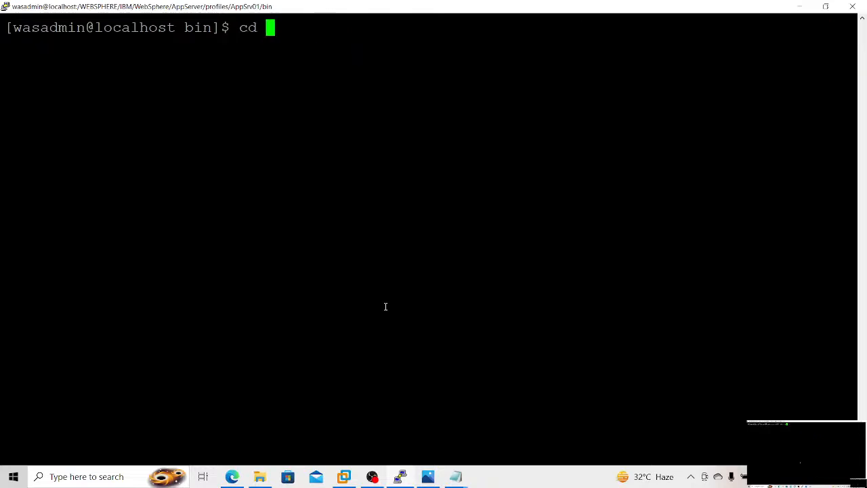
key("Down")
key("Return")
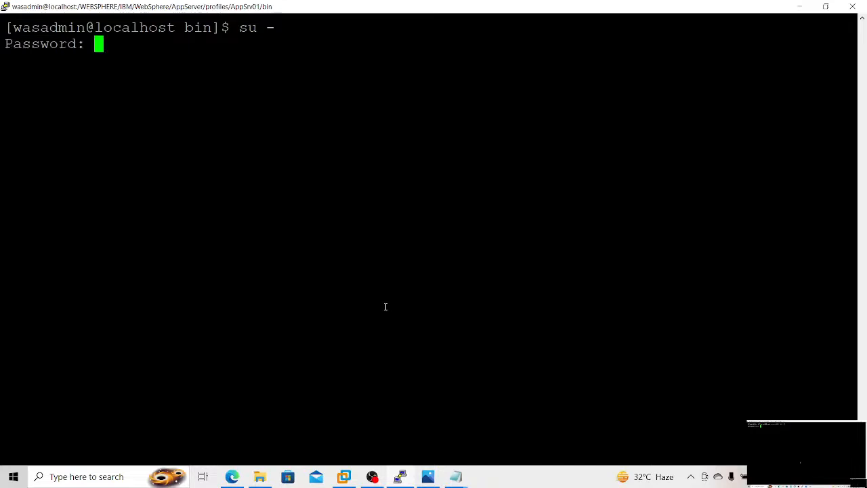
key("Return")
Step: Change to /WEBSPHERE/IBM/WebSphere/AppServer/profiles/AppSrv01 as root and enter its bin directory
type("c")
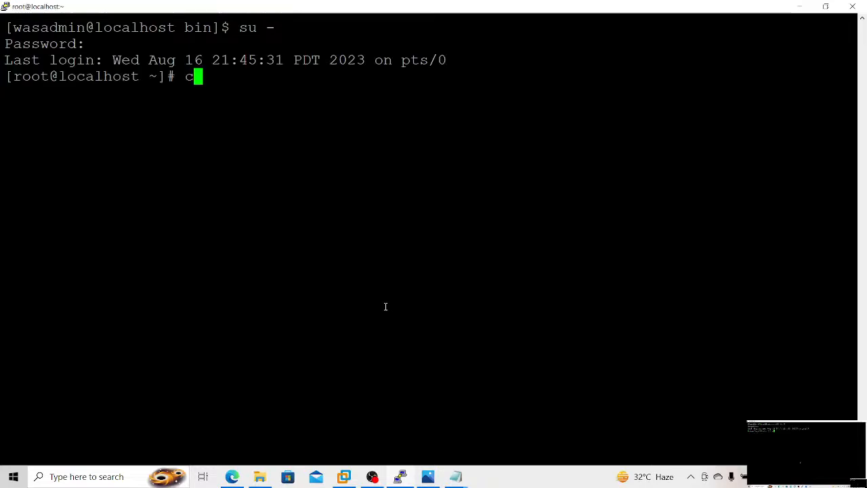
type("d /WEBSPHERE/")
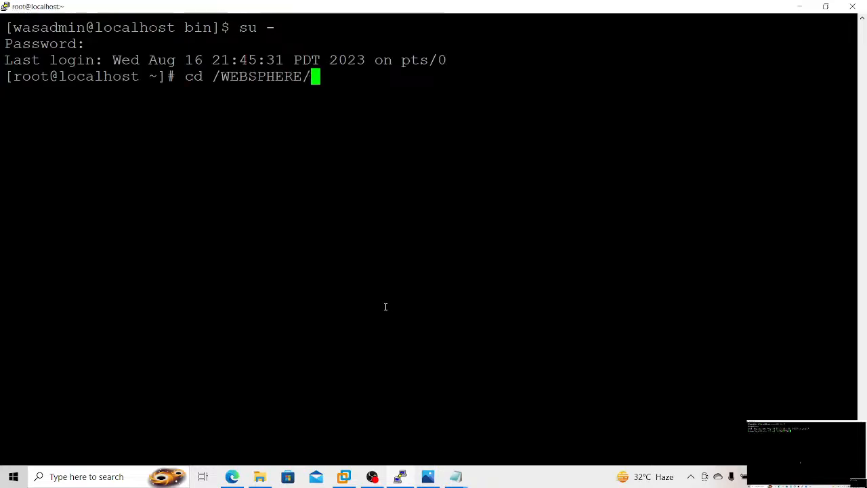
type("IBM/")
key("Tab")
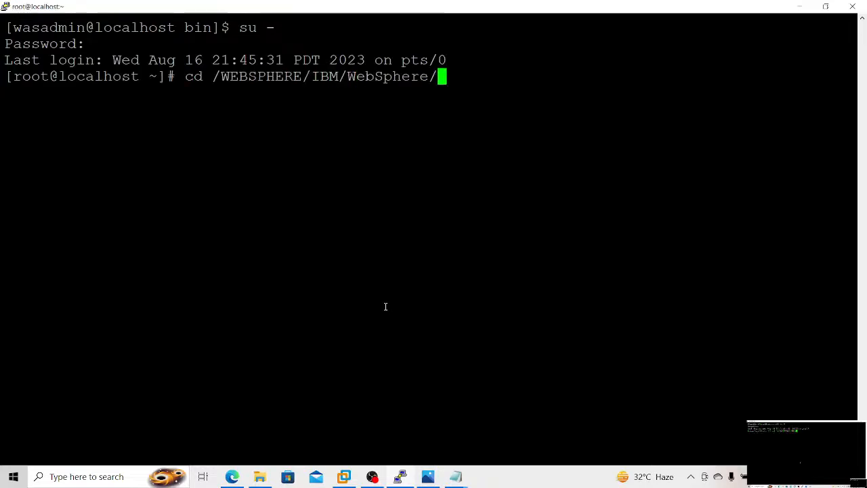
type("A")
key("Tab")
type("pr")
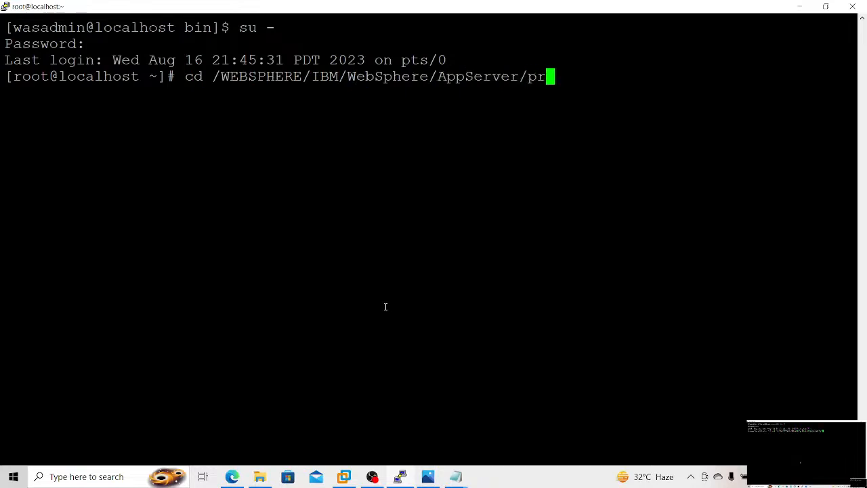
type("ofiles/D")
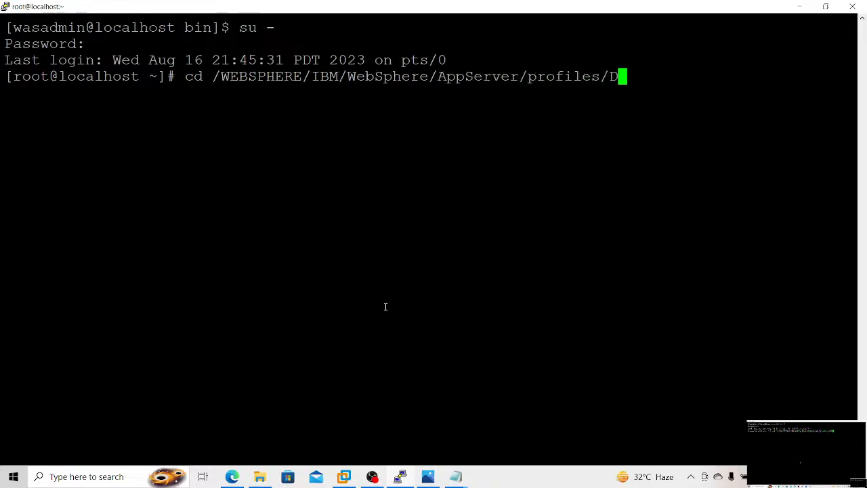
key("Tab")
key("BackSpace")
key("BackSpace")
key("BackSpace")
key("BackSpace")
key("BackSpace")
key("BackSpace")
key("BackSpace")
type("A")
key("Tab")
type("1")
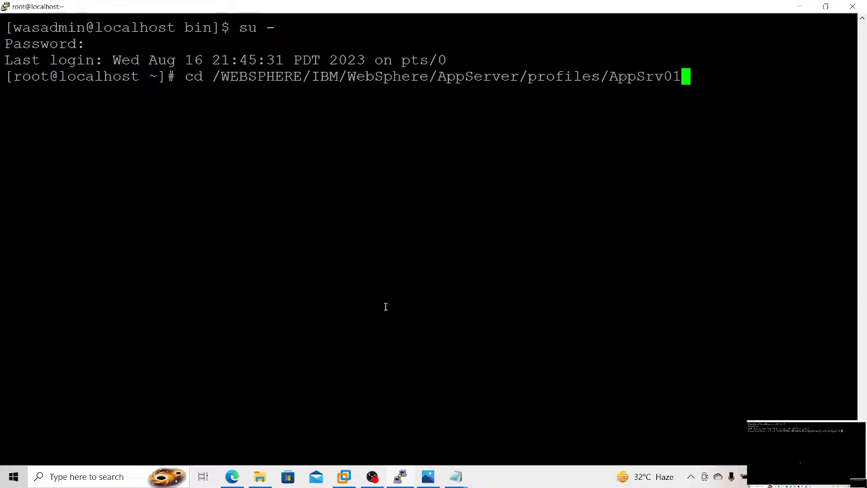
key("Return")
type("cd bin")
key("Return")
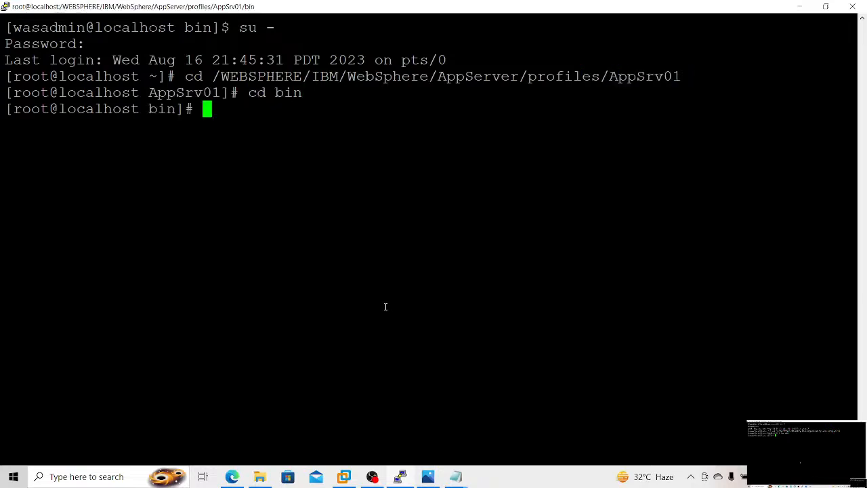
Step: Try the copied PlantsByWebSphere.ear wsadmin install command on port 8879 as root from the AppSrv01 bin directory
right_click(386, 307)
key("Return")
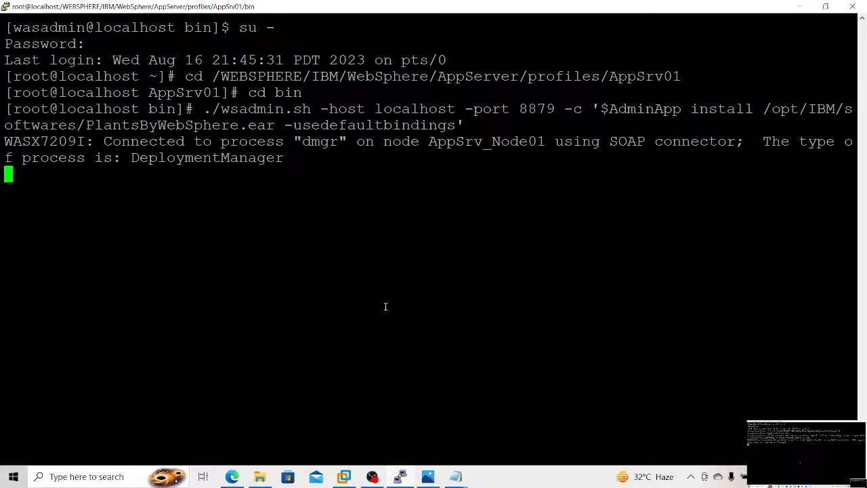
key("Return")
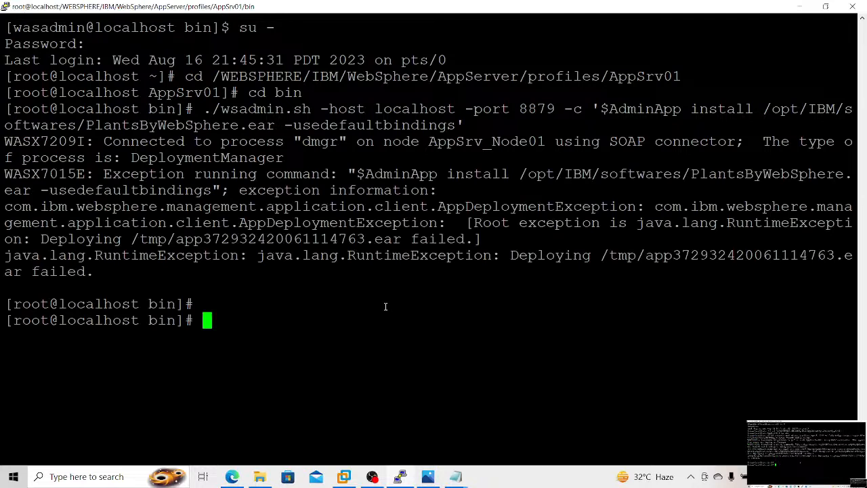
Step: Change from the AppSrv01 bin directory to the Dmgr01 profile's bin directory
type("cd ../")
key("Return")
type("cd")
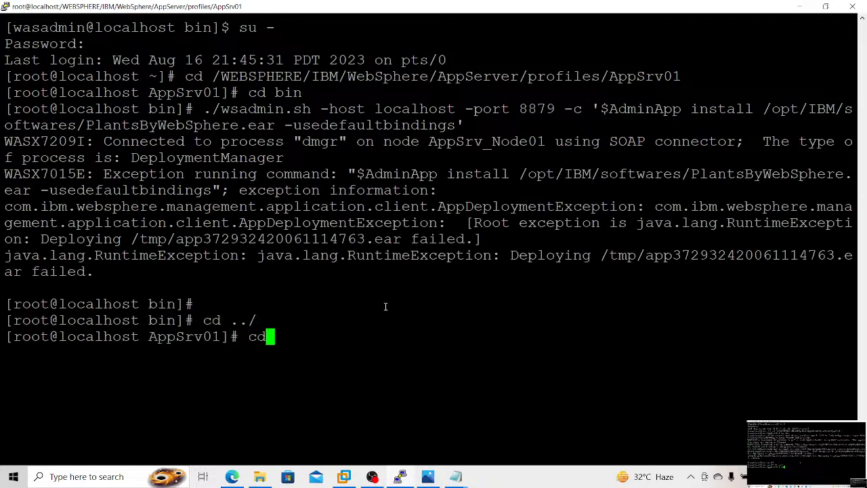
type(" ../D")
key("Tab")
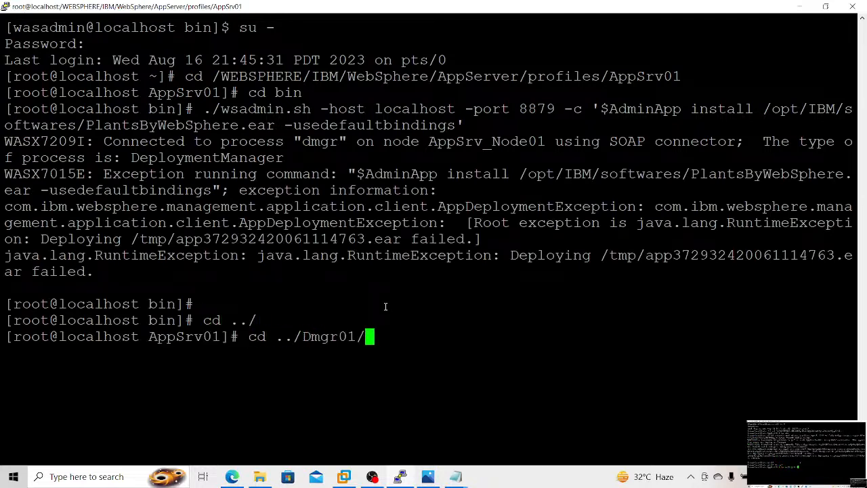
type("bin")
key("Return")
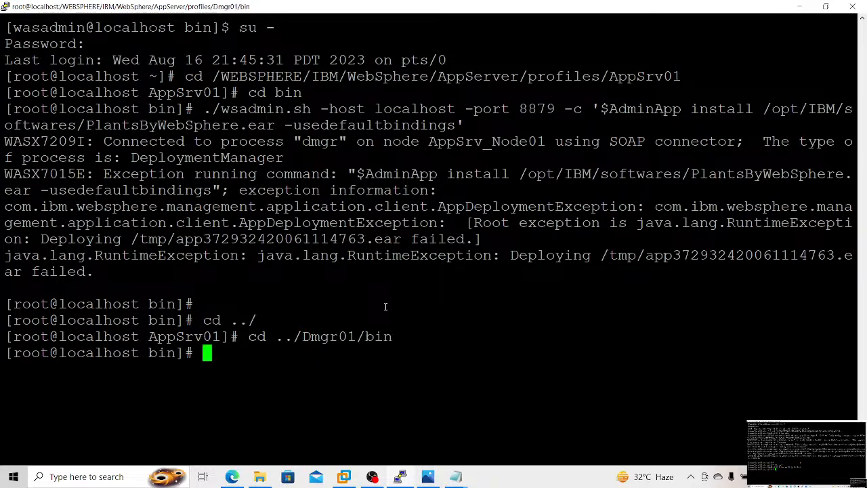
Step: Try the previous PlantsByWebSphere.ear install command again from the Dmgr01 bin directory
key("Up")
key("Up")
key("Up")
key("Return")
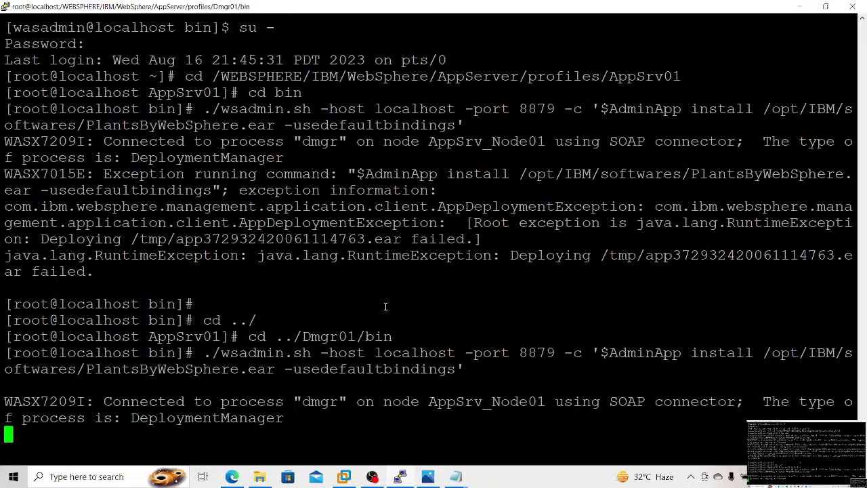
key("Return")
key("Return")
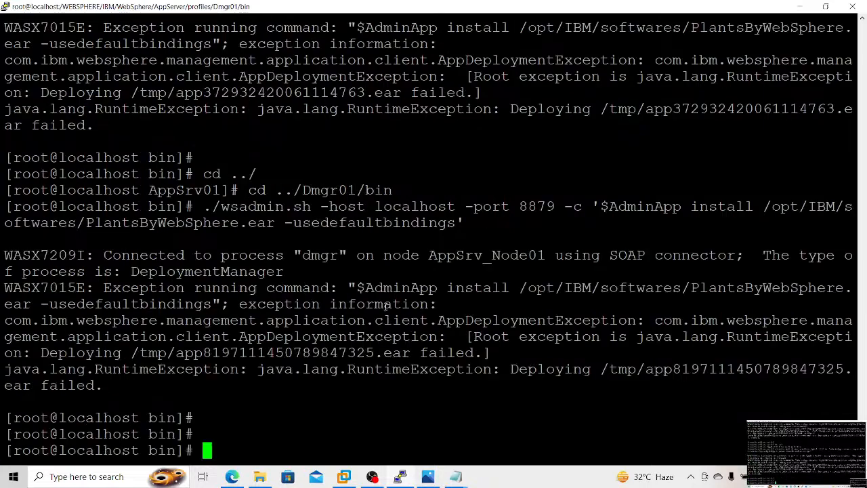
Step: Move up from the Dmgr01 bin directory to AppServer and enter its bin directory
type("cd ../")
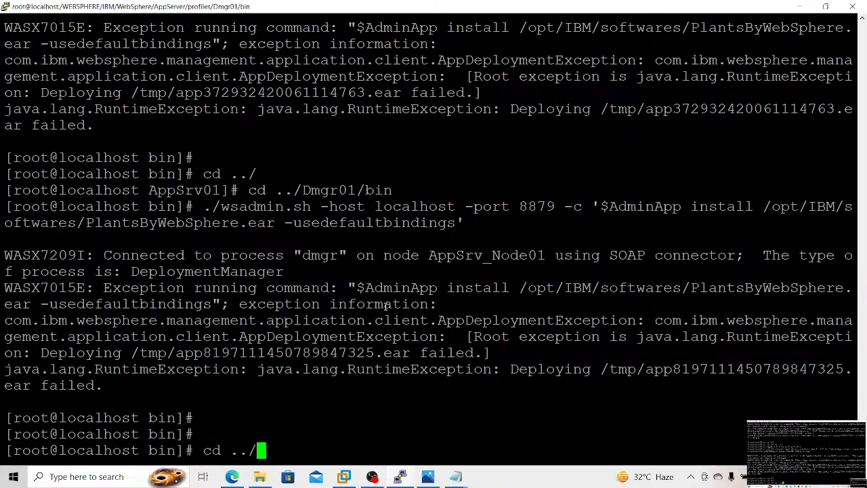
key("Return")
type("cd ../")
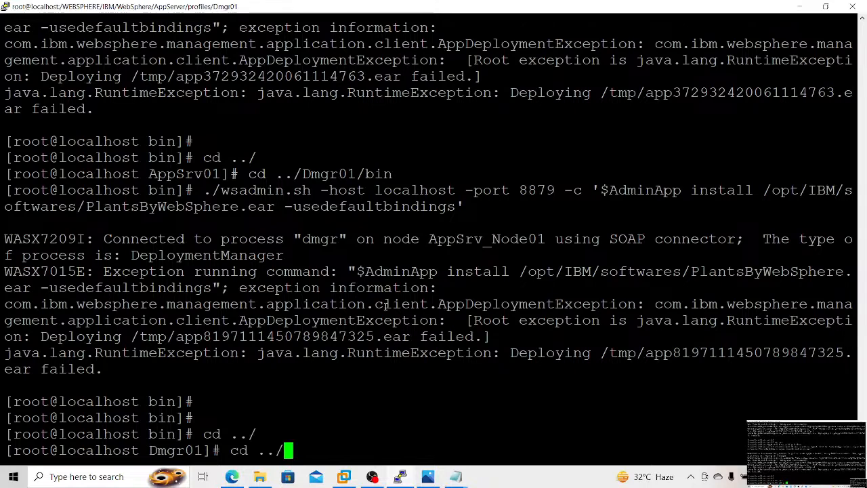
key("Return")
type("cd .")
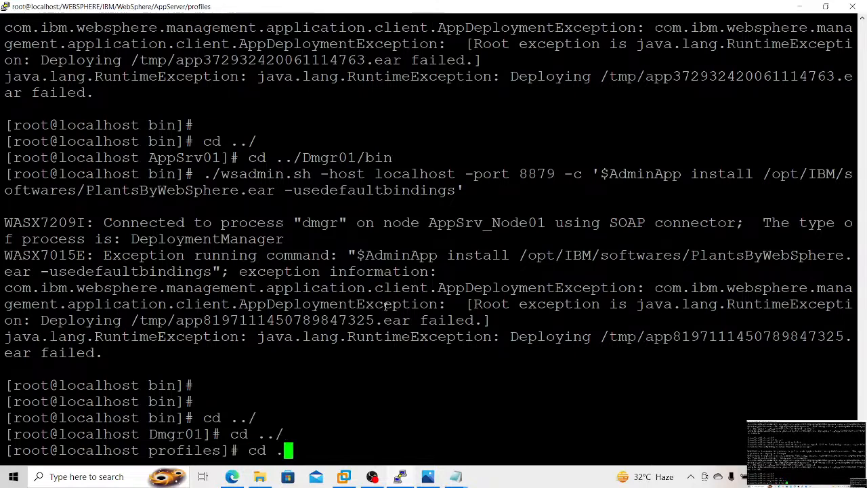
type(".")
type("/")
key("Return")
type("cd ")
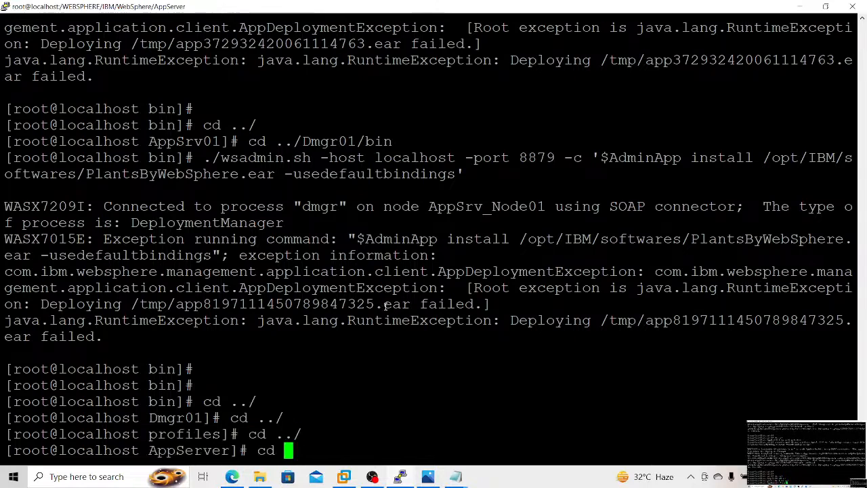
type("bin")
key("Return")
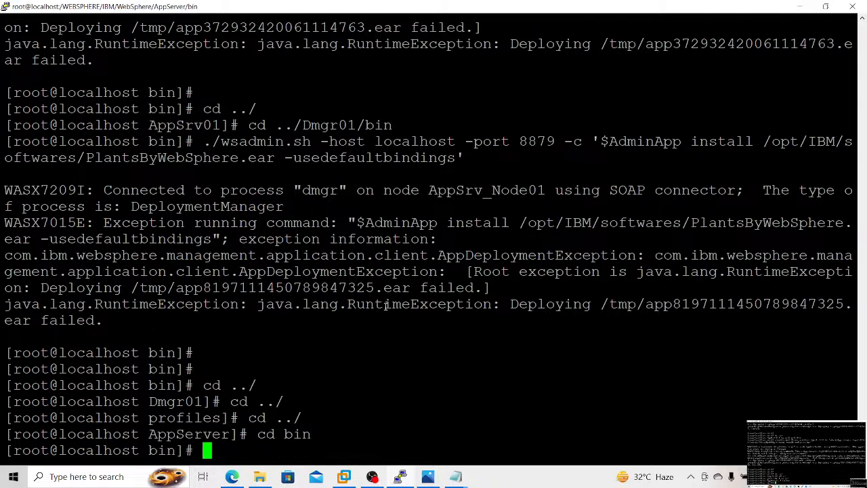
Step: Try the copied PlantsByWebSphere.ear install command as root from the AppServer bin directory
right_click(385, 306)
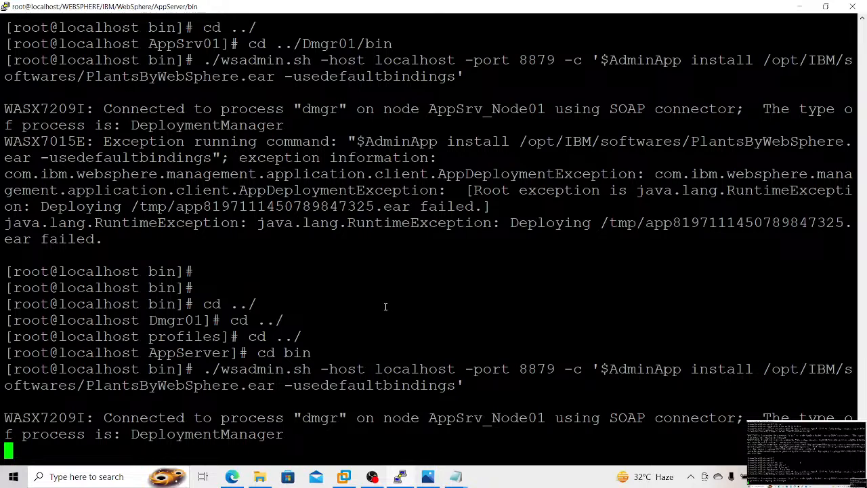
key("Return")
key("Return")
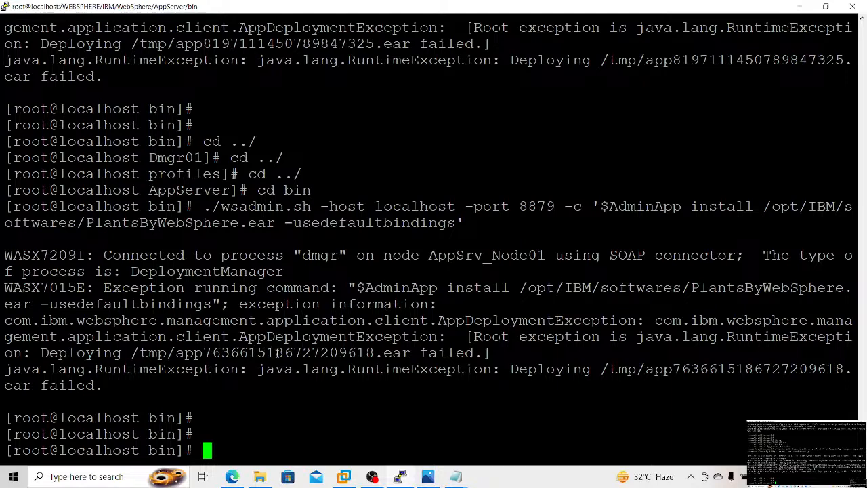
Step: Select the temporary EAR path in the error output, then change to /tmp and list its contents with ls -ltrh
double_click(278, 352)
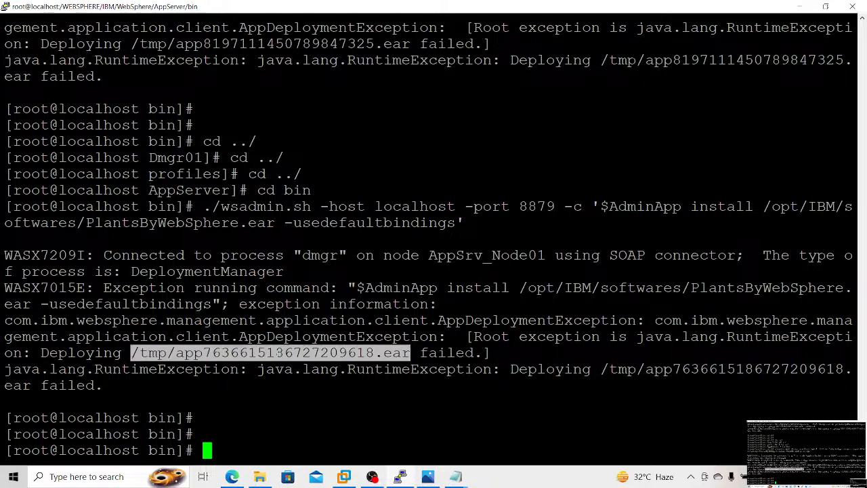
type("cd /tm")
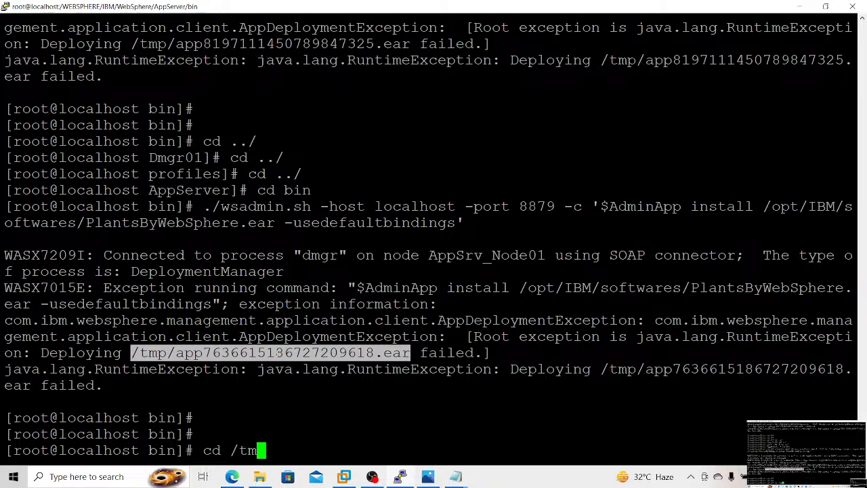
type("p")
key("Return")
type("ls -ltrh")
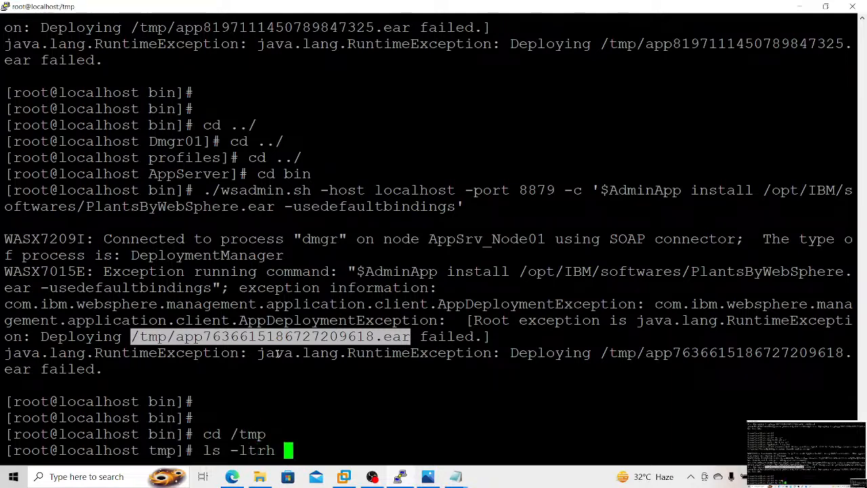
key("Return")
Step: Return to the filesystem root and recursively set the tmp directory's owner and group to wasadmin:wasadmin
type("cd ")
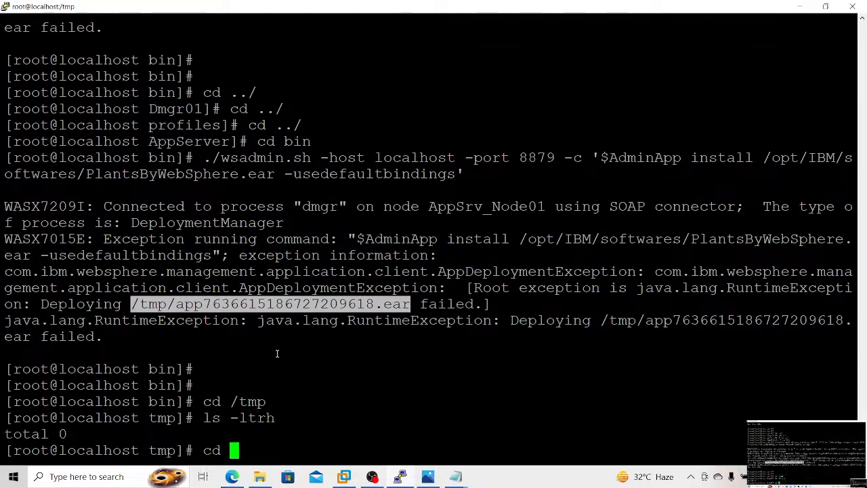
type("../")
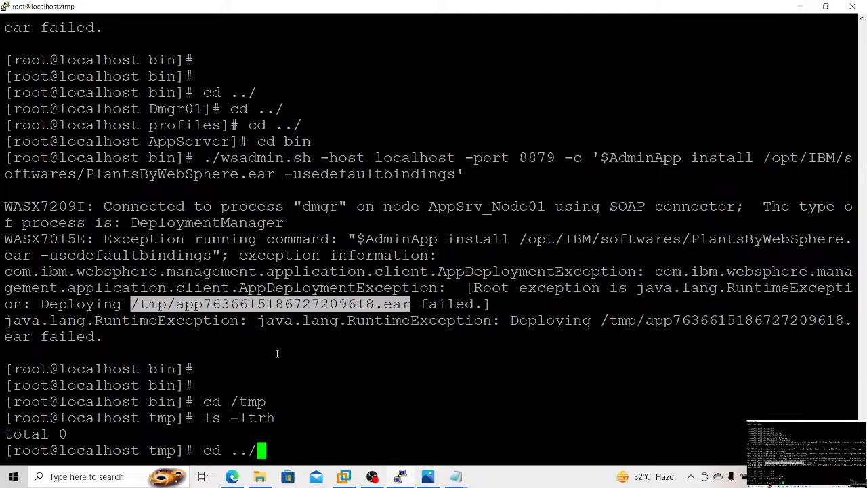
key("Return")
type("chown ")
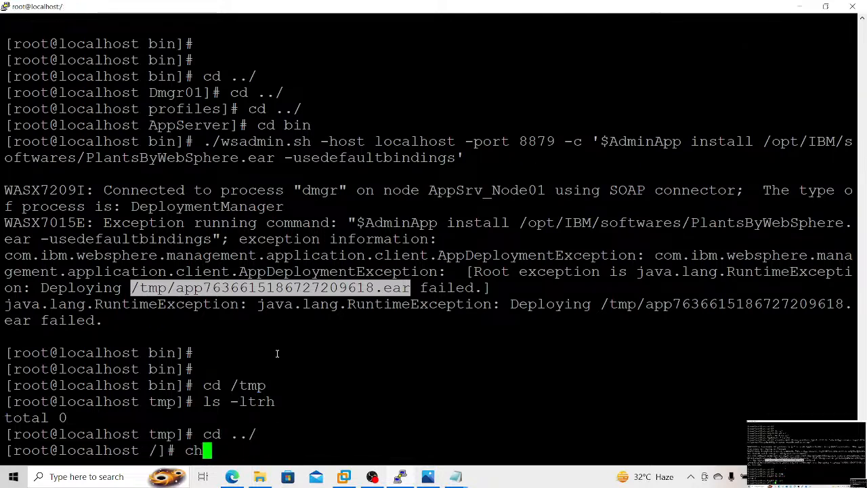
type("-R ")
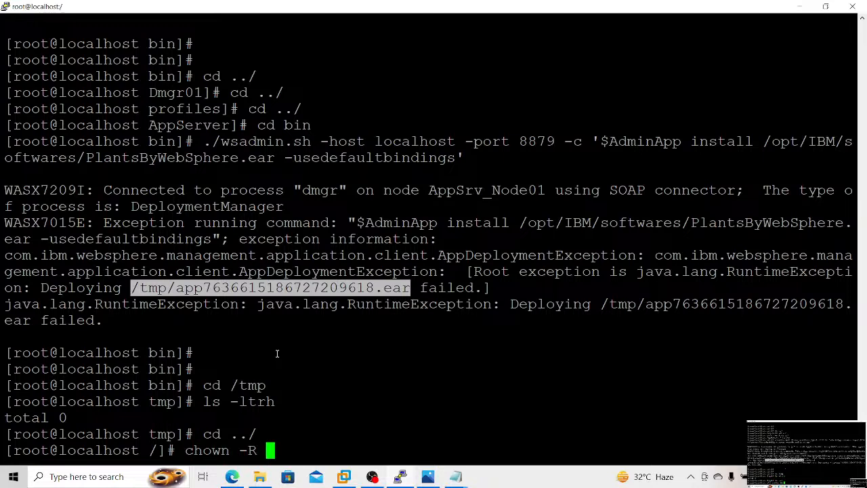
type("wasadmin:")
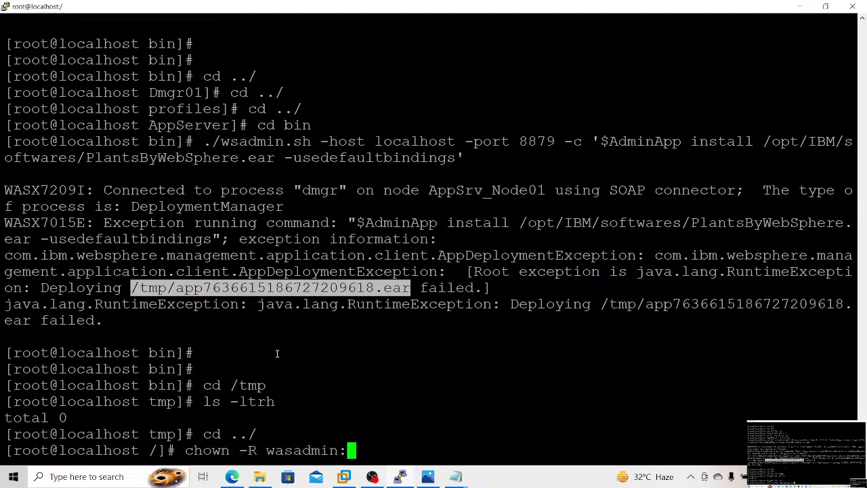
type("wasadmin ")
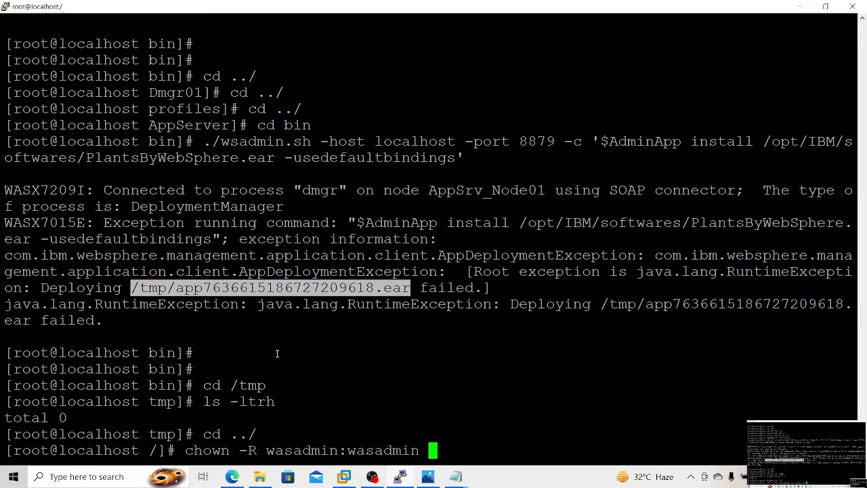
type("tmp/")
key("BackSpace")
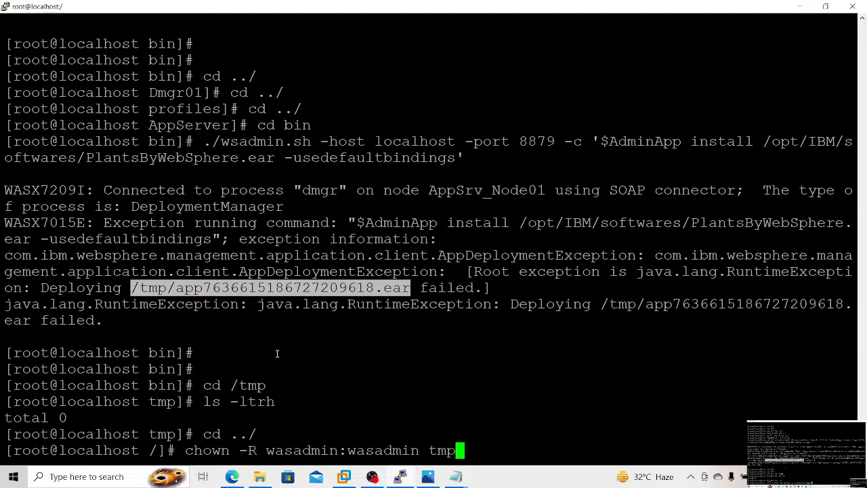
key("Return")
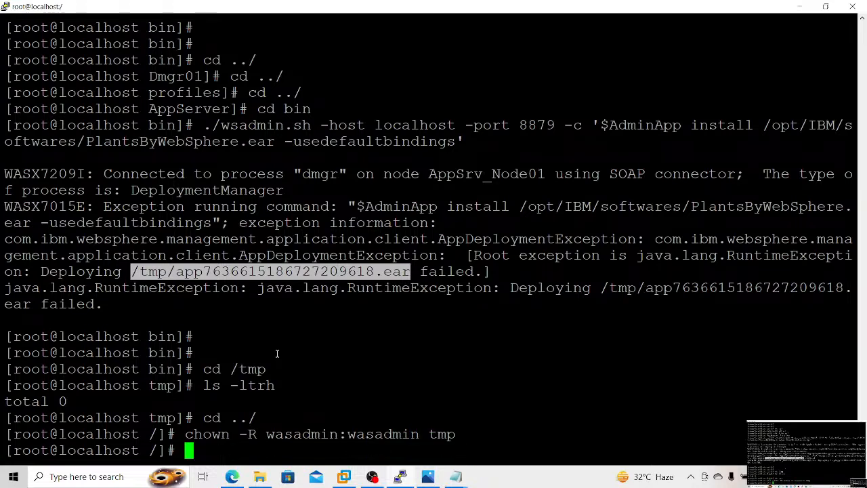
Step: Switch to the wasadmin account and change to /WEBSPHERE/IBM/WebSphere/AppServer/profiles/Dmgr01/bin
type("su - was")
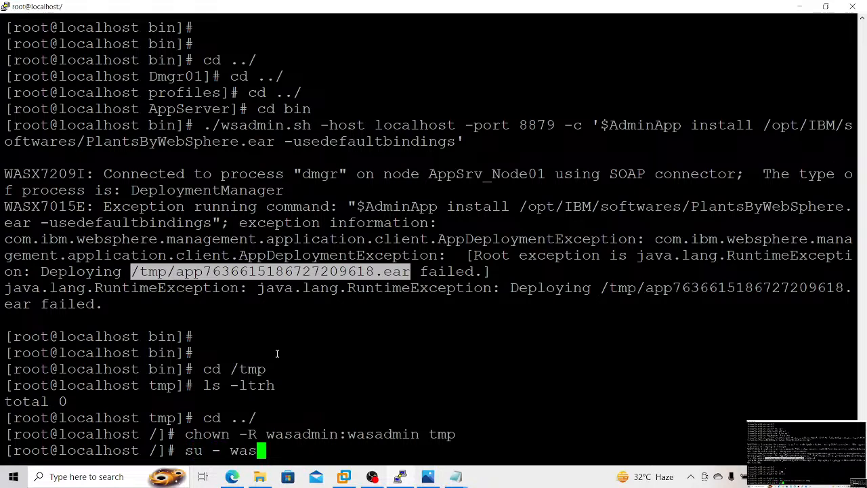
type("admin")
key("Return")
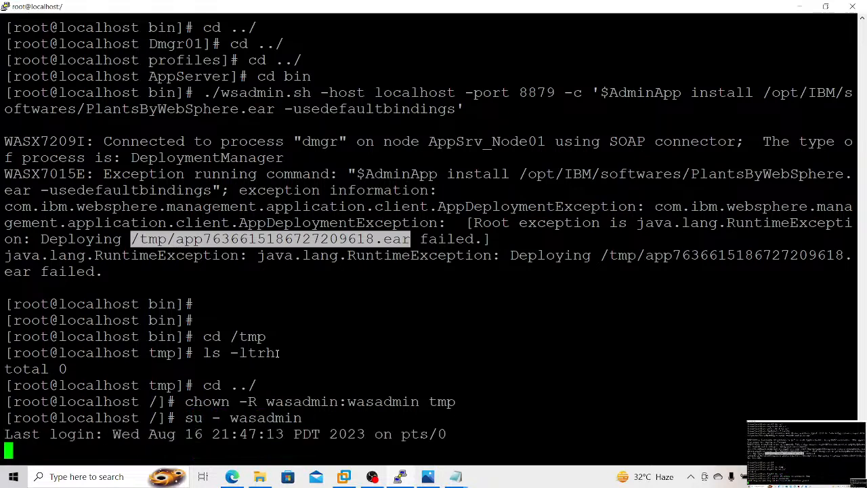
type("cd /W")
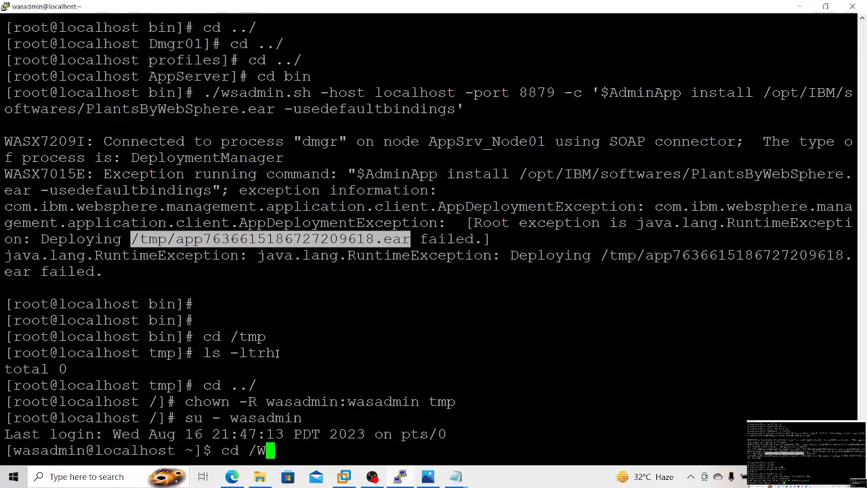
type("EBSPHERE/IBM/WebSphere/AppServer/")
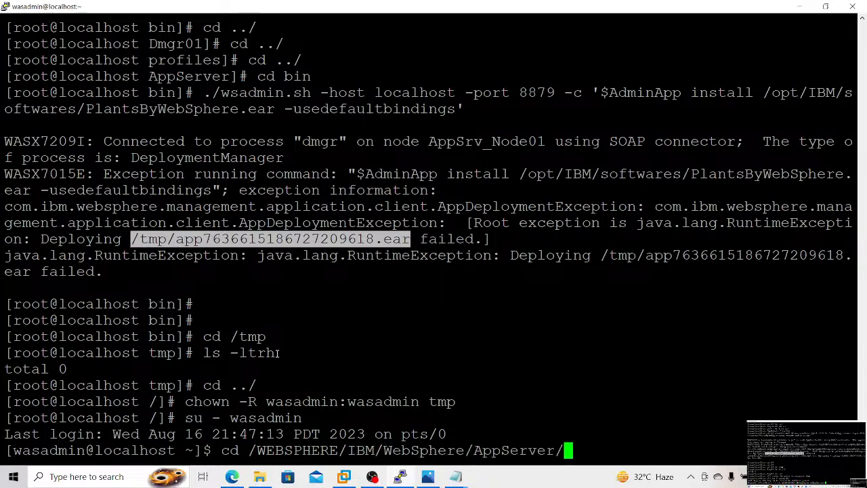
type("profiles/Dmgr01/bin")
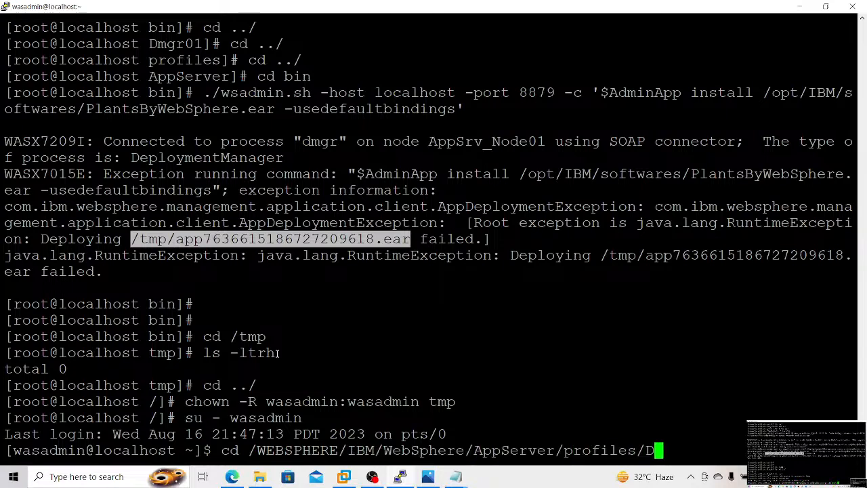
key("Return")
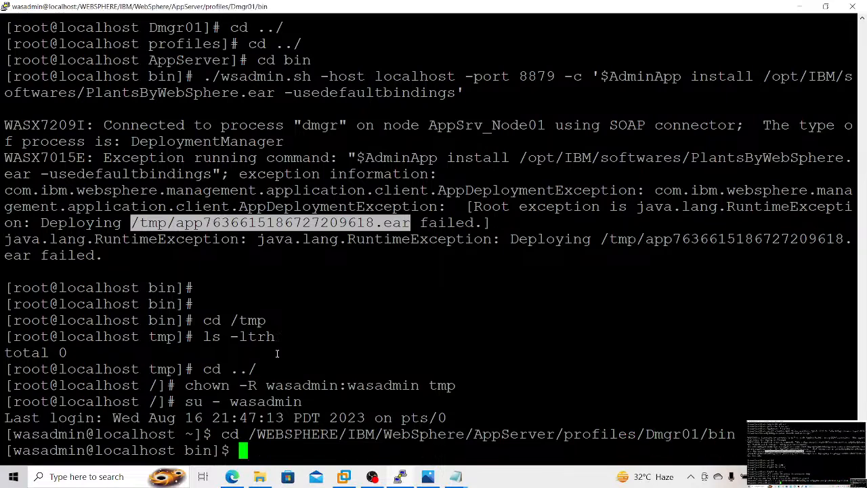
right_click(277, 353)
key("BackSpace")
key("BackSpace")
key("BackSpace")
key("BackSpace")
key("BackSpace")
key("BackSpace")
key("BackSpace")
key("BackSpace")
key("BackSpace")
key("BackSpace")
key("BackSpace")
key("BackSpace")
key("BackSpace")
key("BackSpace")
key("BackSpace")
key("BackSpace")
key("BackSpace")
key("BackSpace")
key("BackSpace")
key("BackSpace")
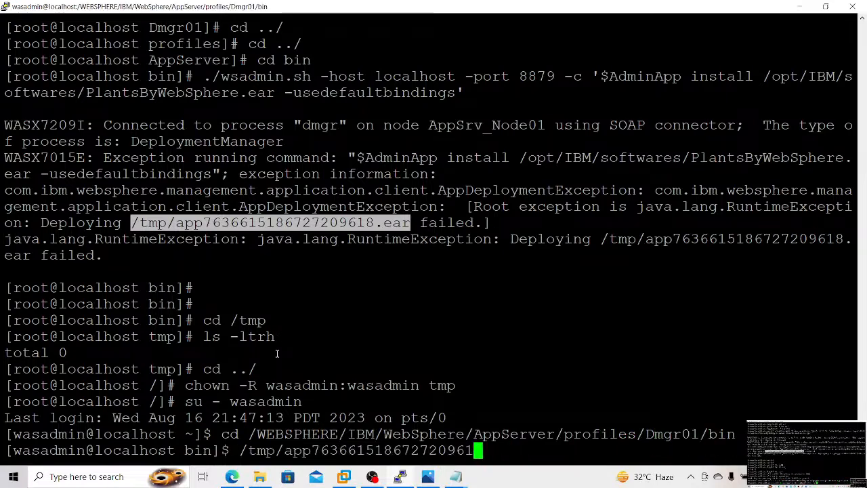
key("Up")
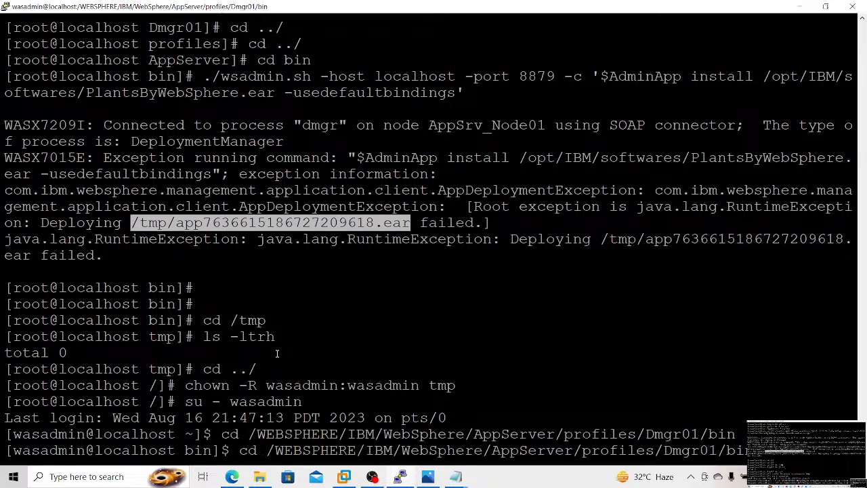
key("Up")
key("Up")
key("Up")
key("Up")
key("Up")
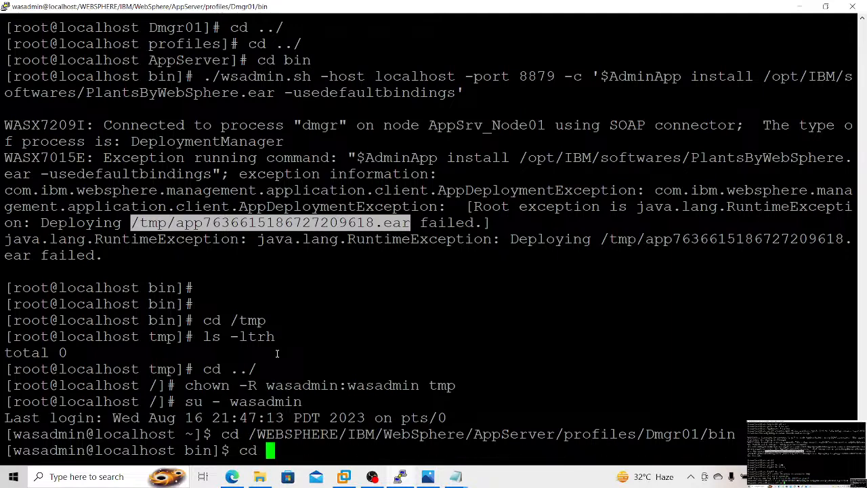
key("Up")
key("Up")
key("Up")
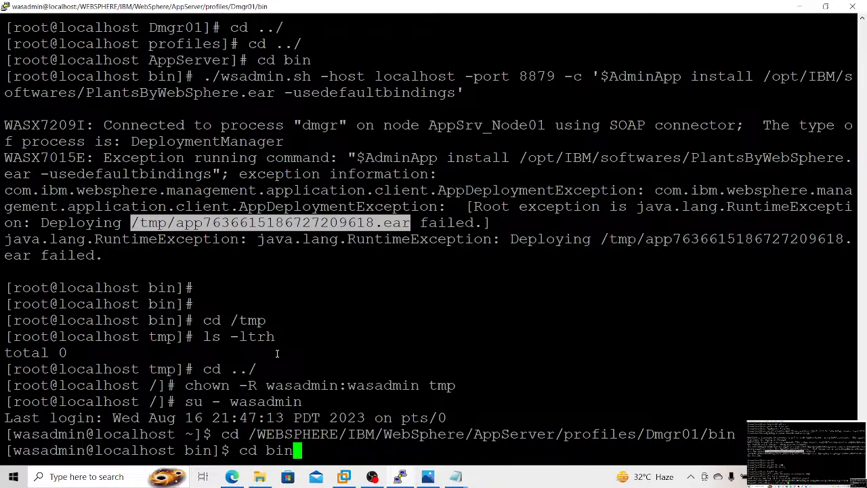
key("BackSpace")
key("BackSpace")
key("BackSpace")
key("BackSpace")
key("BackSpace")
key("BackSpace")
key("BackSpace")
key("BackSpace")
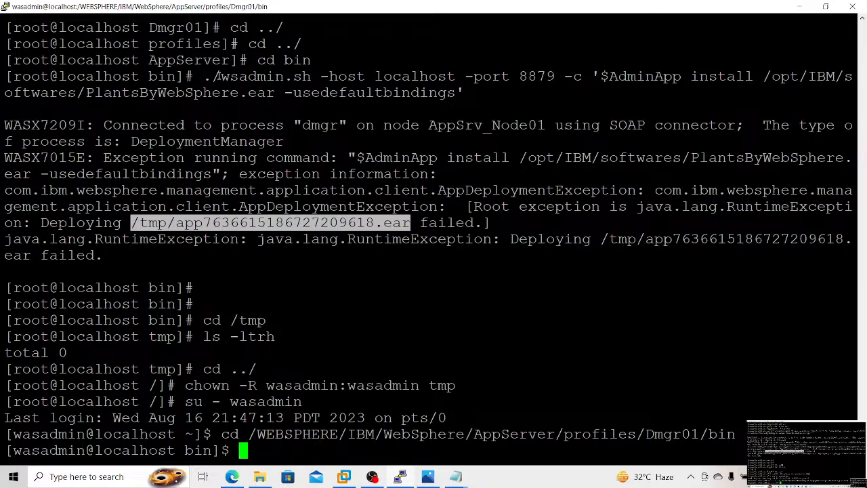
Step: Copy the earlier wsadmin install command for /opt/IBM/softwares/PlantsByWebSphere.ear and try it as wasadmin from the Dmgr01 bin directory
left_click_drag(203, 76, 465, 93)
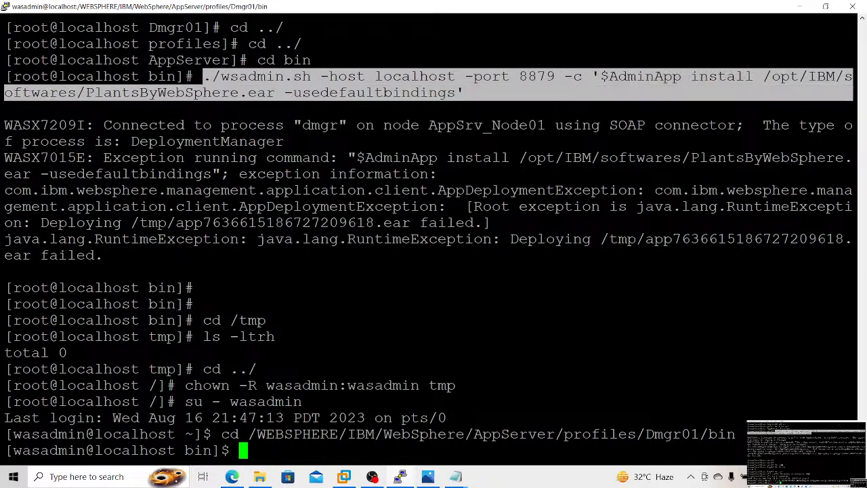
right_click(459, 92)
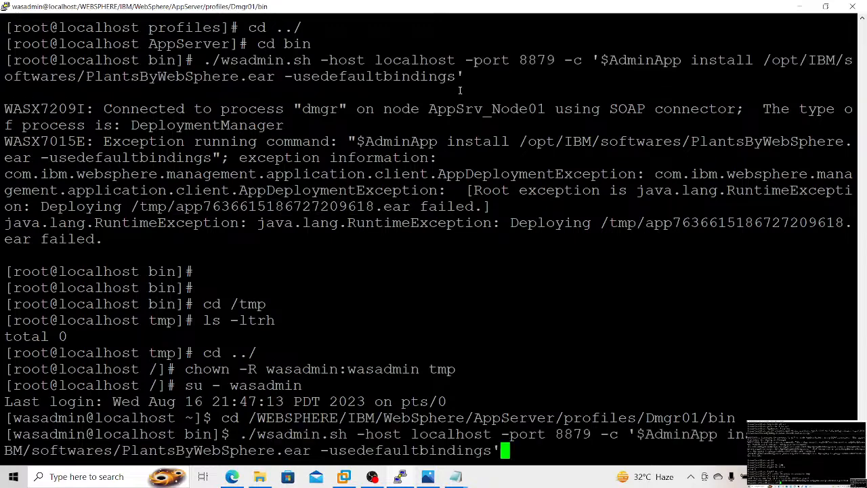
key("Return")
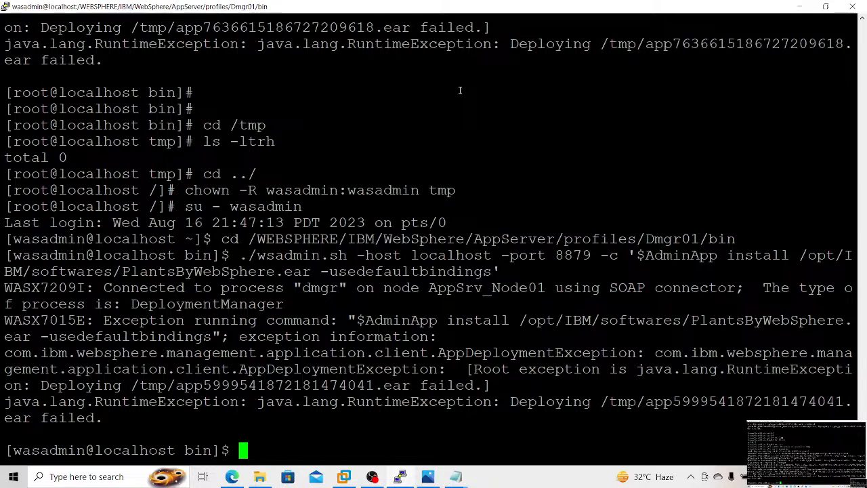
Step: Switch to the WebSphere console in the browser and open the cluster members list of the Test_Cl application server cluster
key("alt+Tab")
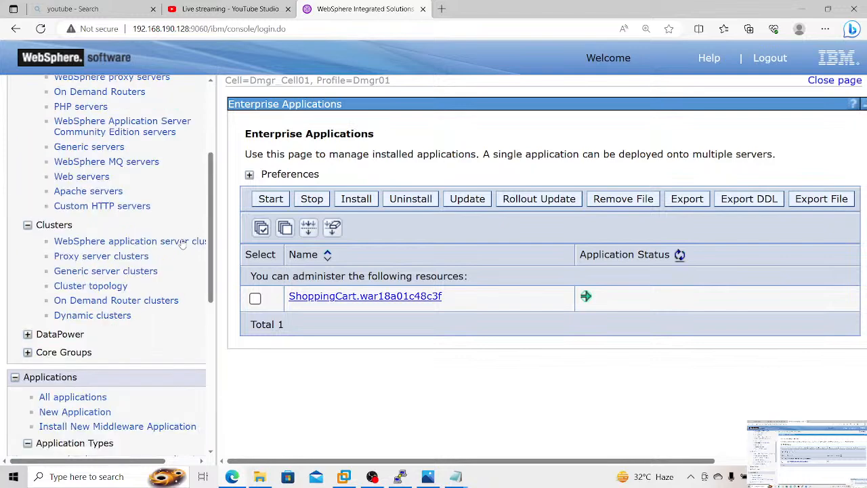
left_click(182, 242)
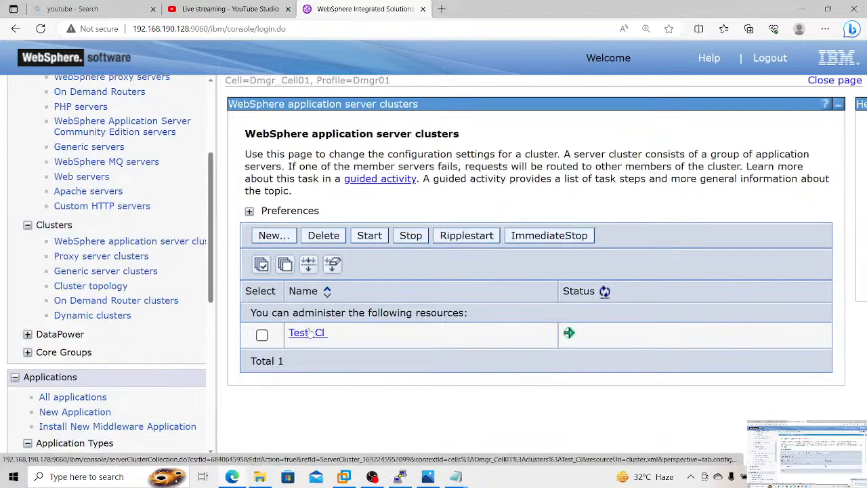
left_click(309, 333)
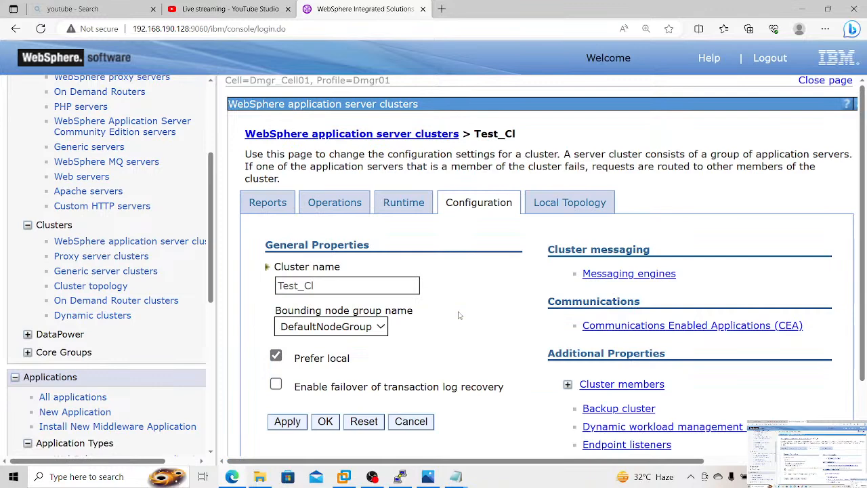
left_click(589, 384)
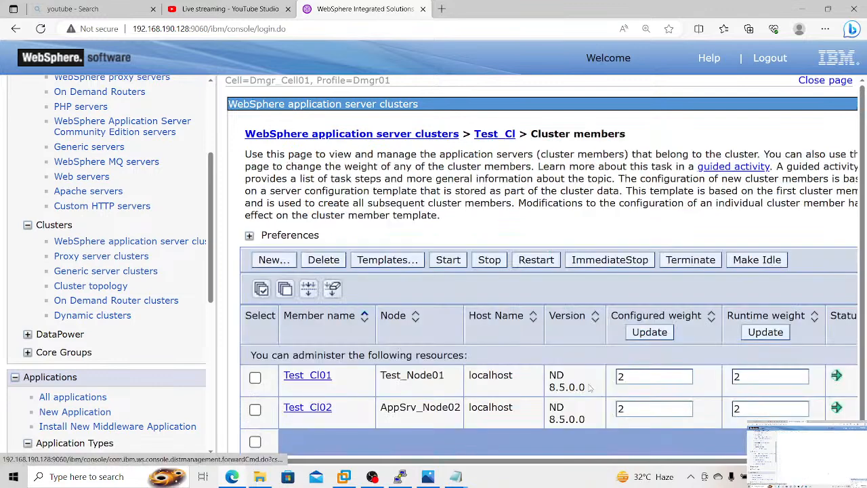
Step: Open the ports of cluster member Test_Cl01 and look up its WC_defaulthost port
left_click(306, 375)
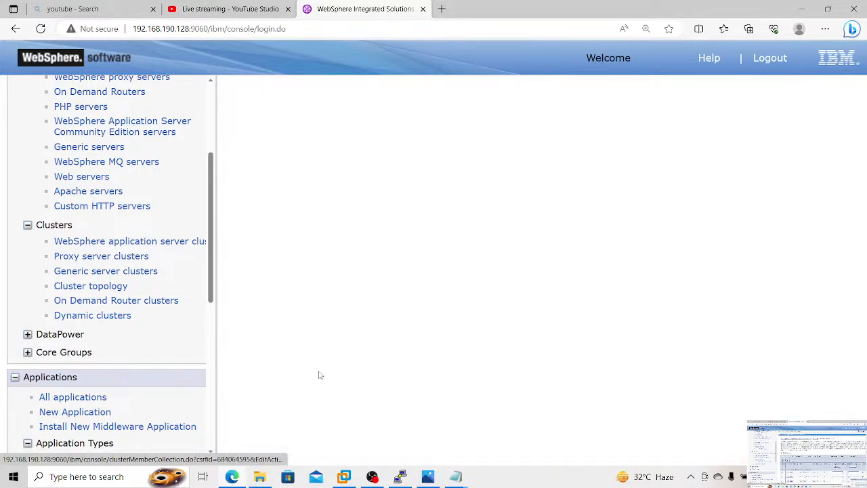
scroll(566, 316, "down", 7)
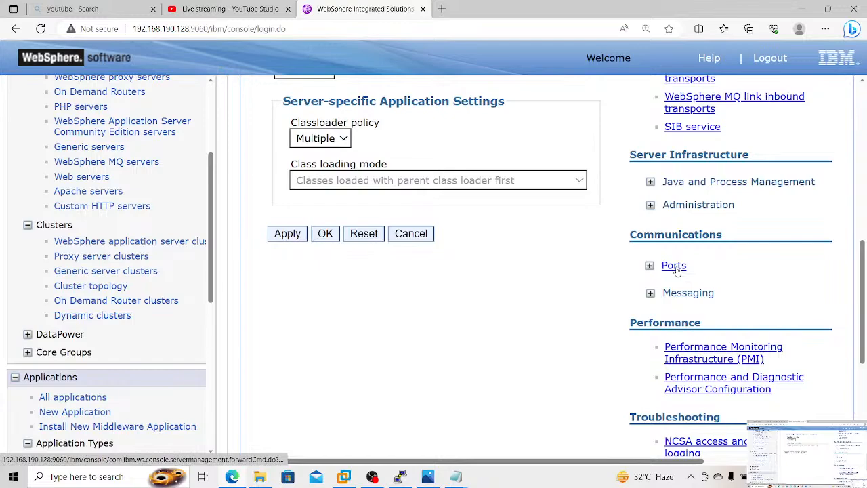
left_click(674, 266)
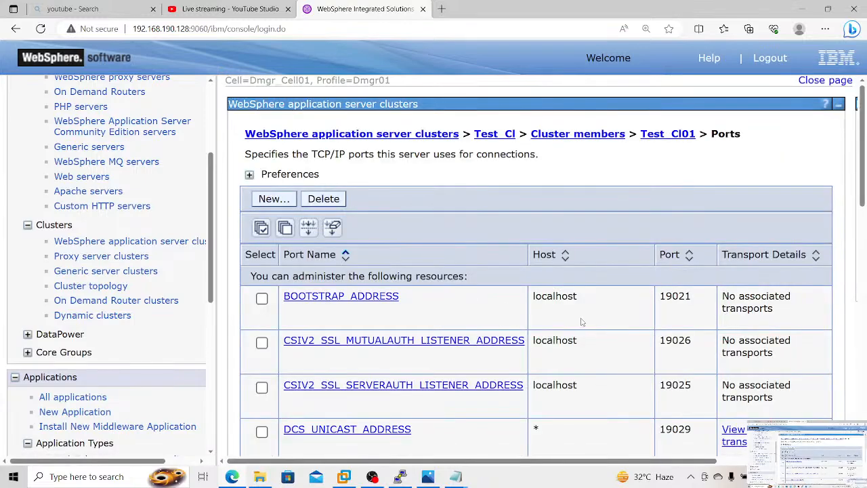
scroll(580, 322, "down", 10)
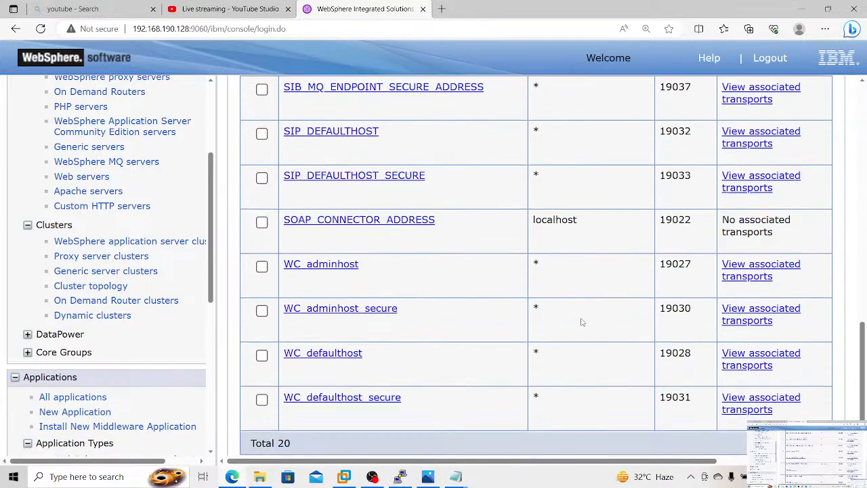
scroll(581, 322, "down", 1)
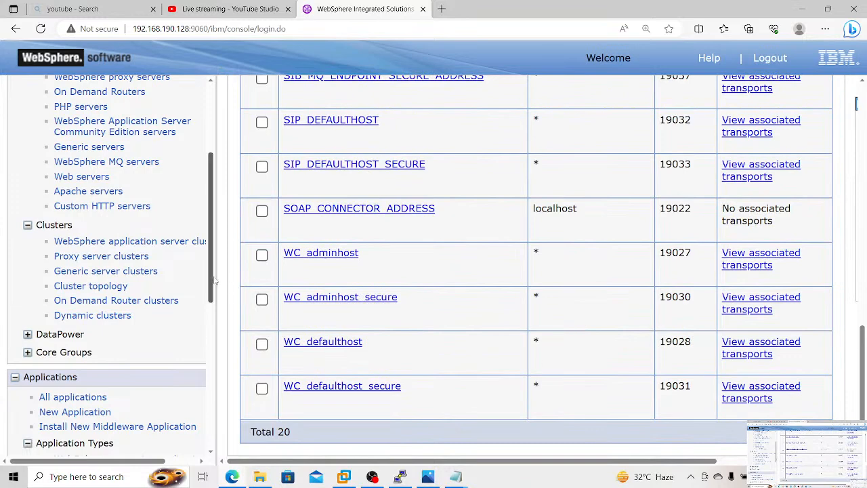
Step: Open the host aliases of the default_host virtual host and check them for the cluster member's WC_defaulthost port
left_click_drag(214, 280, 191, 404)
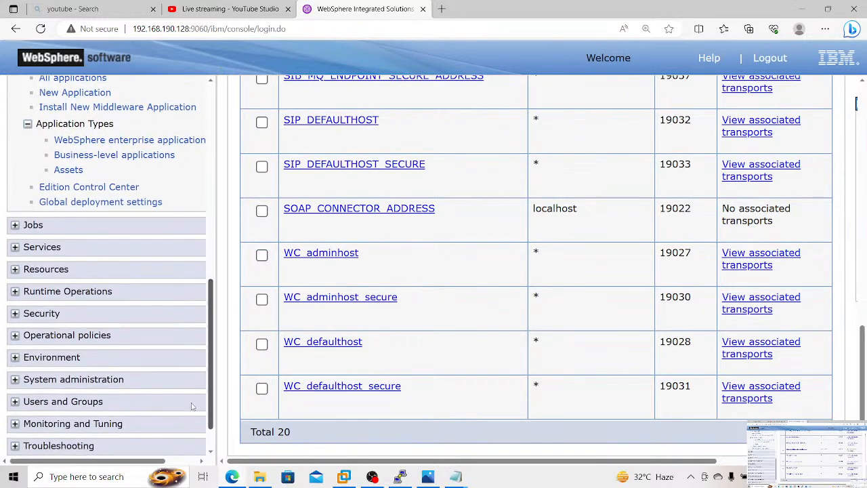
left_click(62, 359)
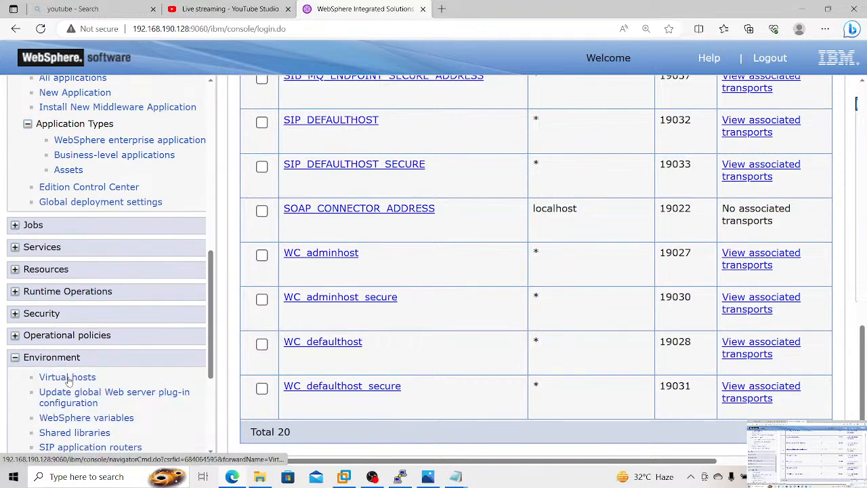
left_click(69, 379)
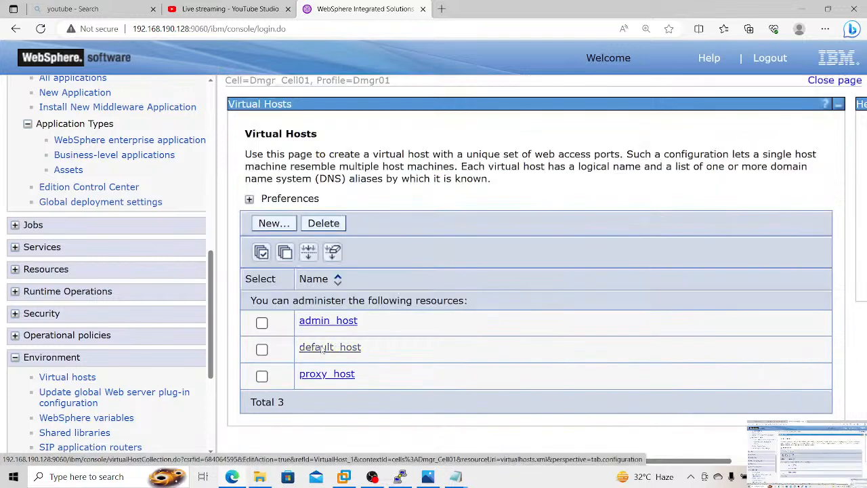
left_click(322, 349)
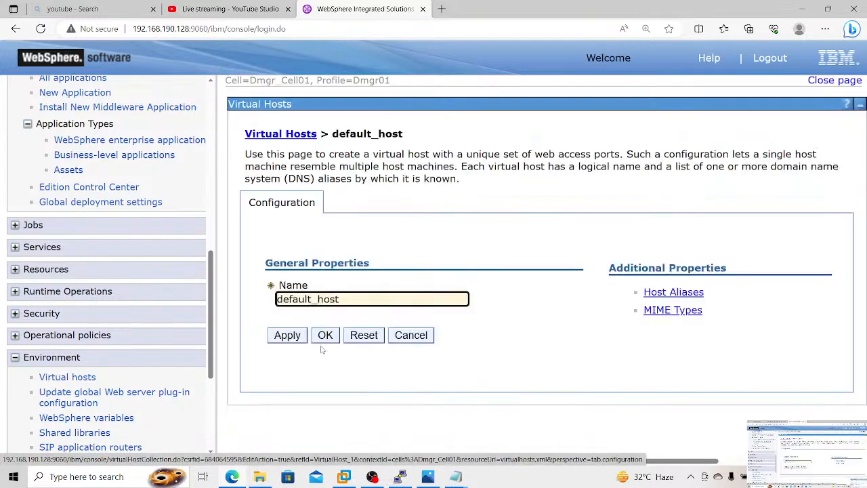
left_click(663, 293)
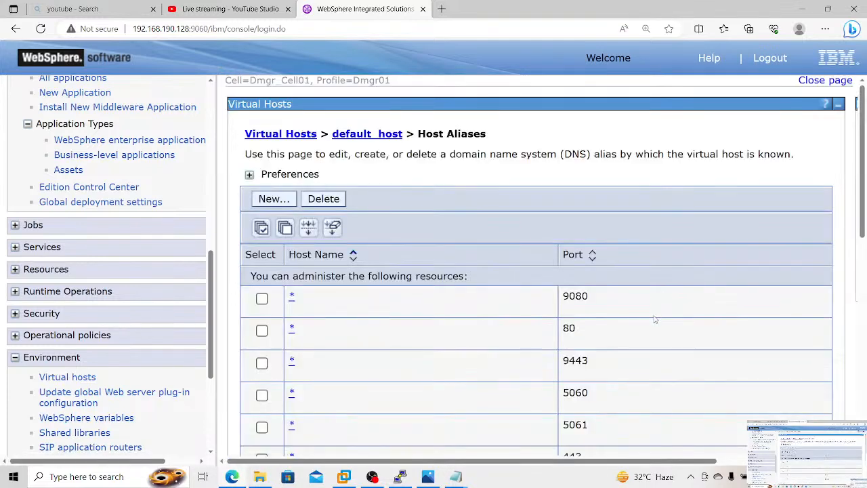
scroll(655, 319, "down", 7)
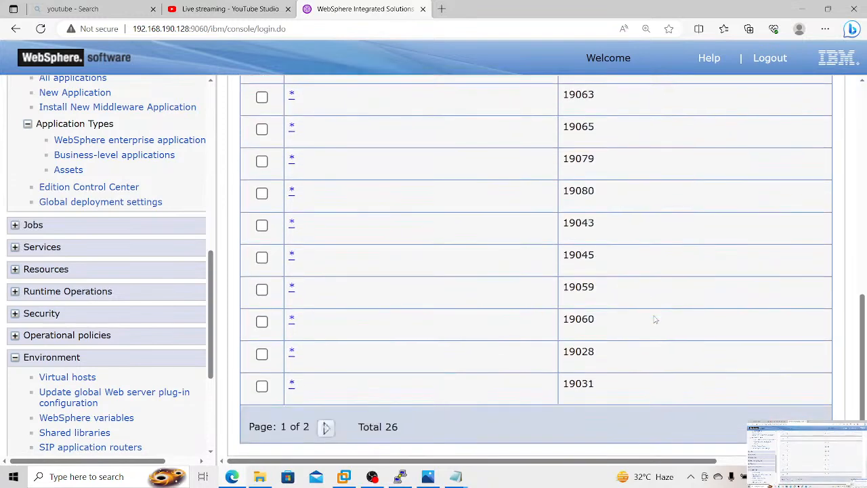
scroll(655, 319, "up", 7)
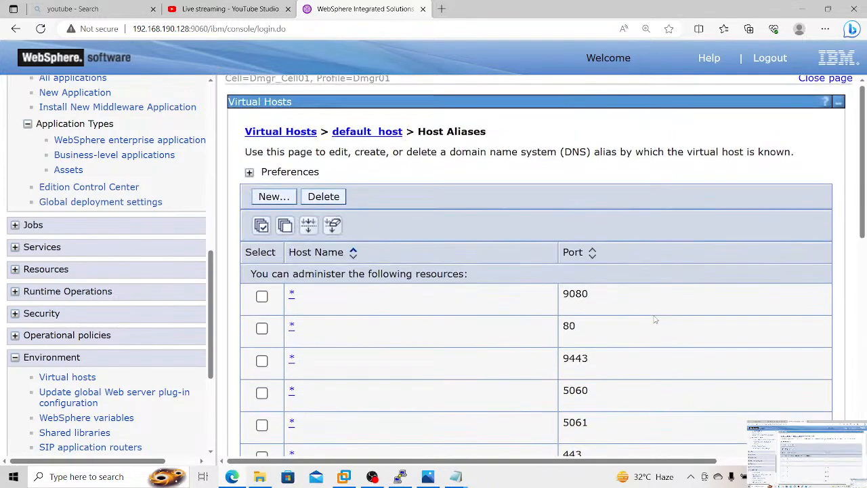
left_click(440, 10)
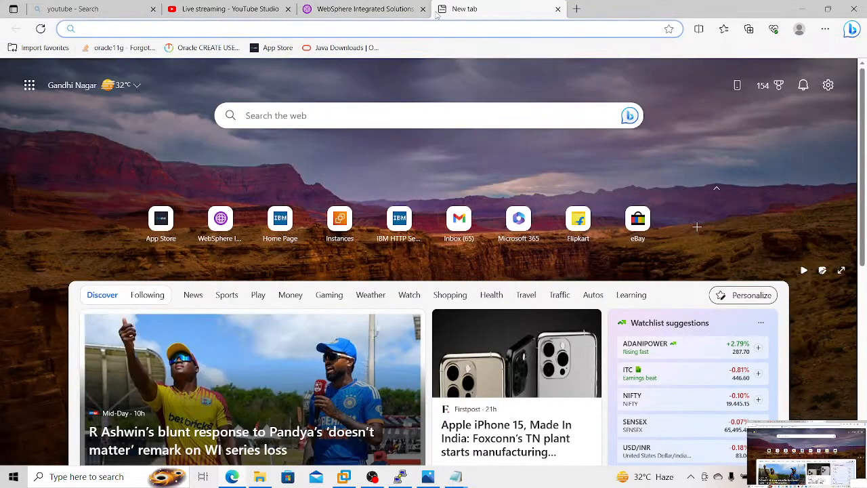
type("http://192.168.25.1:9060/ibm/console")
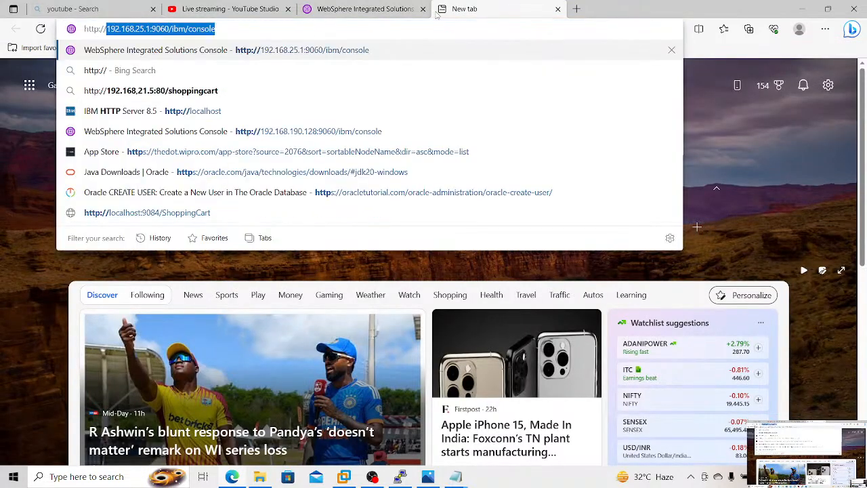
key("Right")
key("BackSpace")
key("BackSpace")
key("BackSpace")
key("BackSpace")
key("BackSpace")
key("BackSpace")
key("BackSpace")
key("BackSpace")
key("BackSpace")
key("BackSpace")
key("BackSpace")
key("BackSpace")
key("BackSpace")
key("BackSpace")
key("BackSpace")
key("BackSpace")
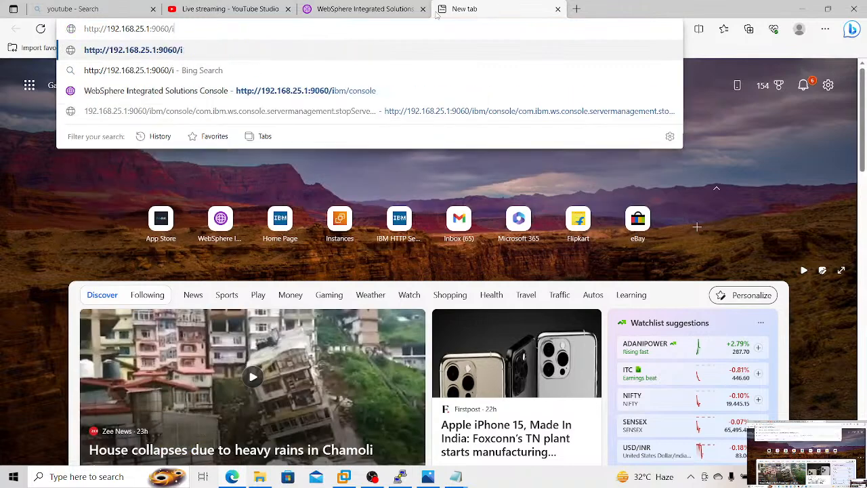
type("1902")
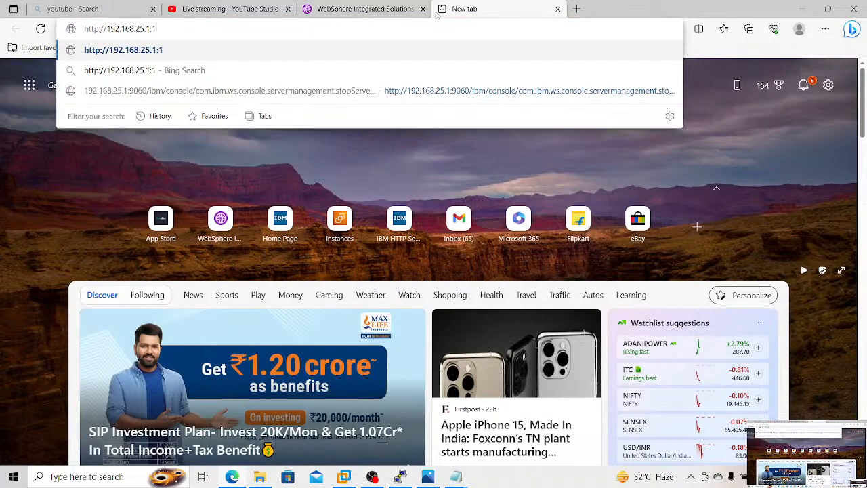
key("BackSpace")
key("BackSpace")
key("BackSpace")
key("BackSpace")
key("BackSpace")
key("BackSpace")
key("BackSpace")
key("BackSpace")
key("BackSpace")
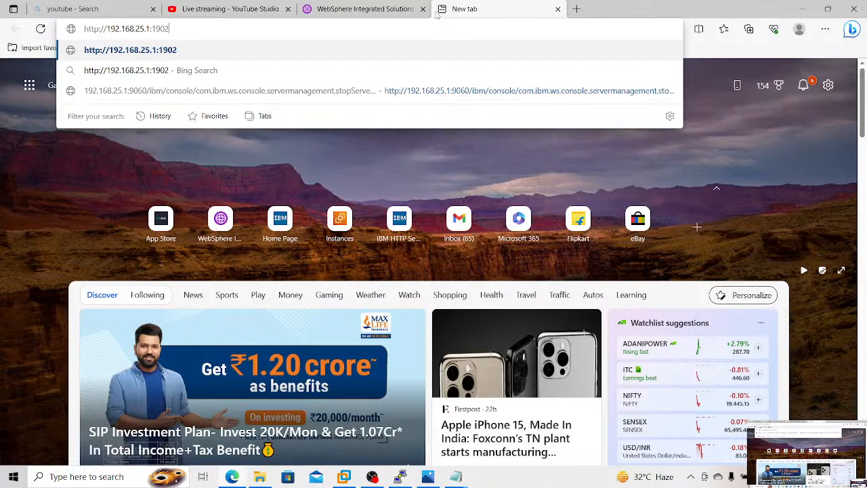
type("19")
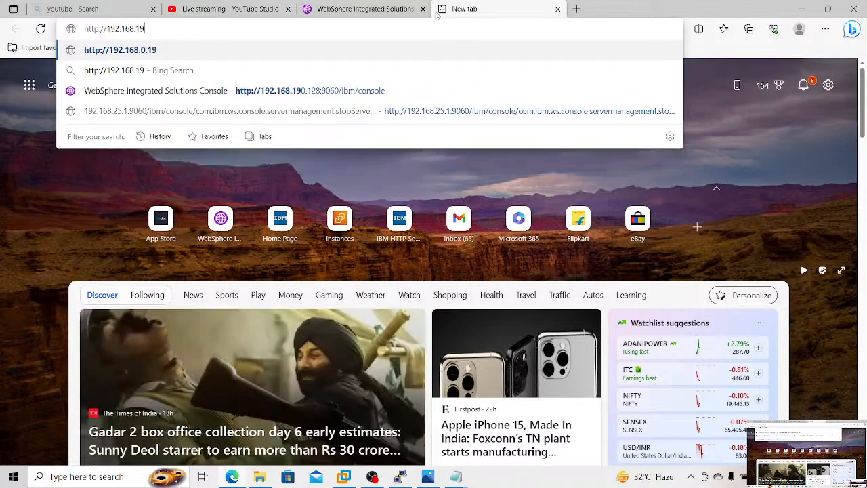
type("0.128")
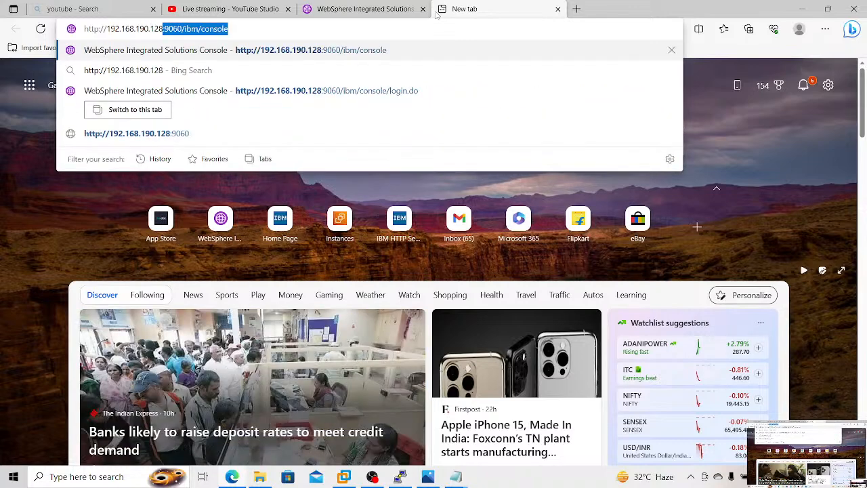
type(":19028/")
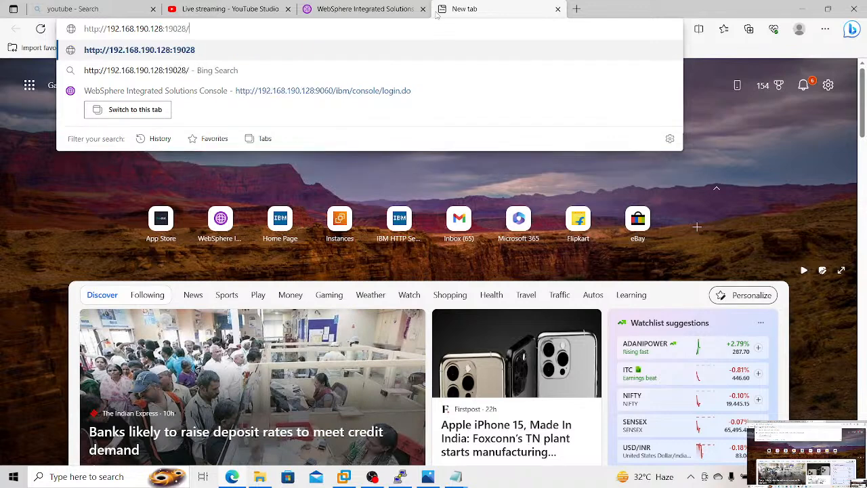
type("Shopp")
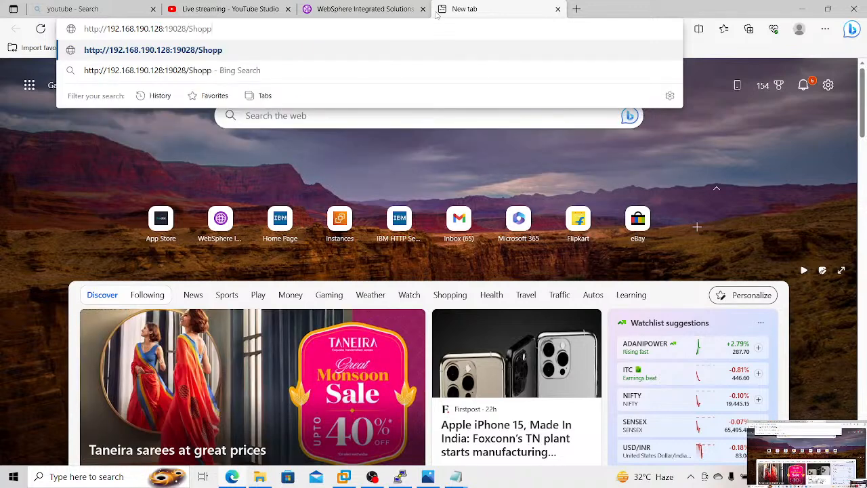
type("ingCart")
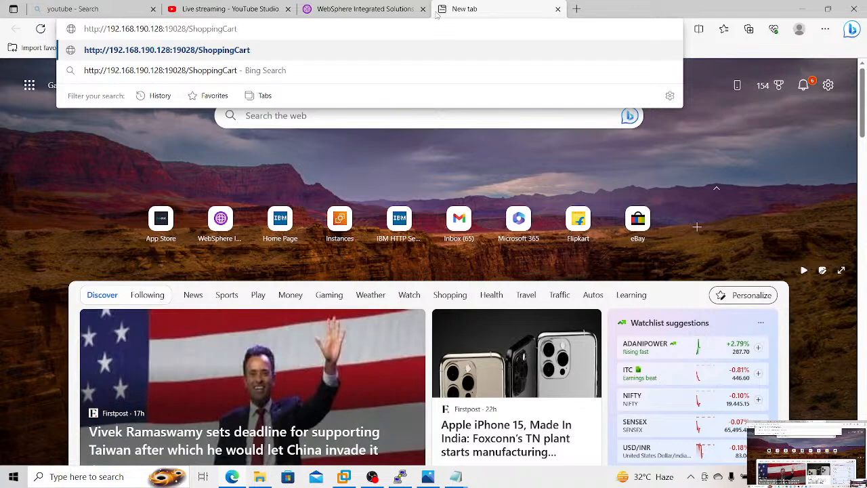
key("Return")
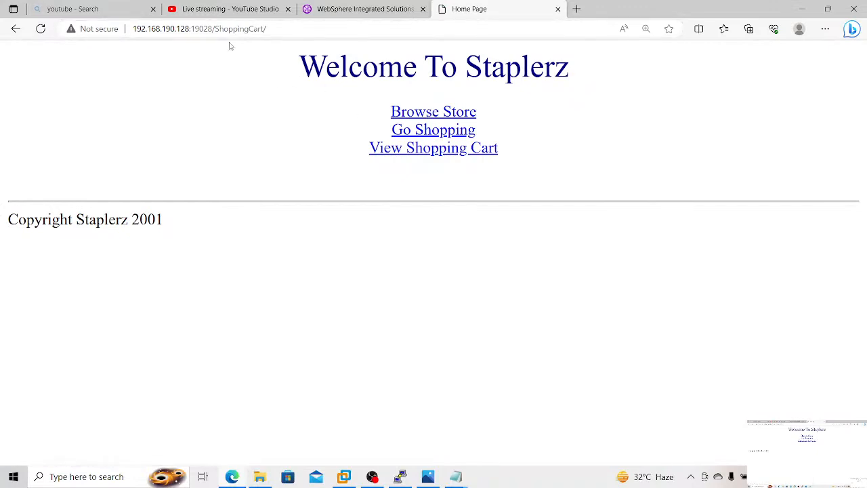
Step: Try to load the ShoppingCart application on port 19029 of 192.168.190.128
left_click(209, 29)
left_click(212, 28)
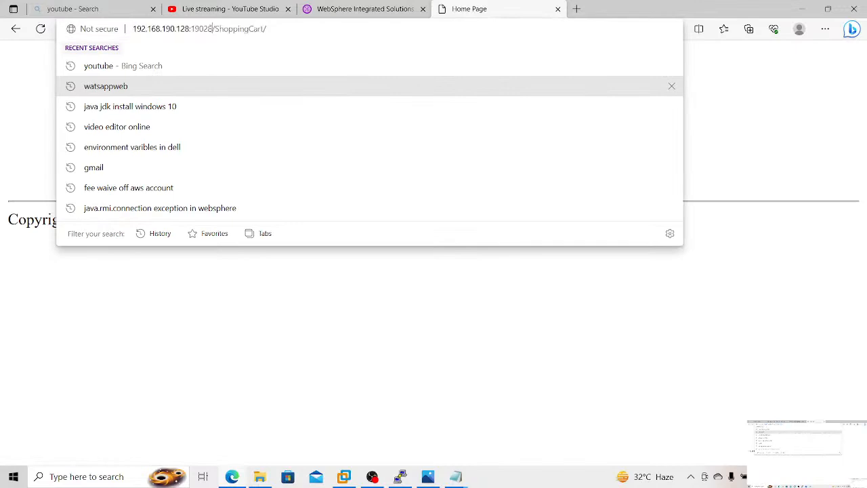
key("BackSpace")
type("9")
key("Return")
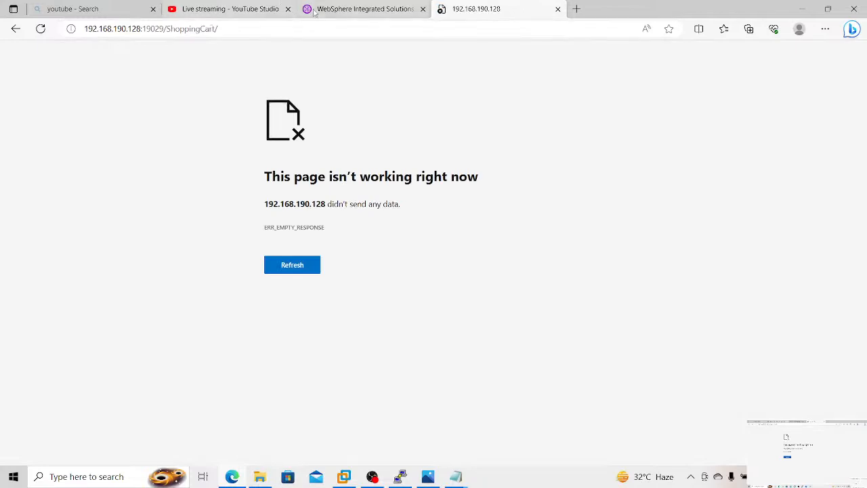
Step: Return to the WebSphere console and open the cluster members list of the Test_Cl application server cluster
left_click(315, 10)
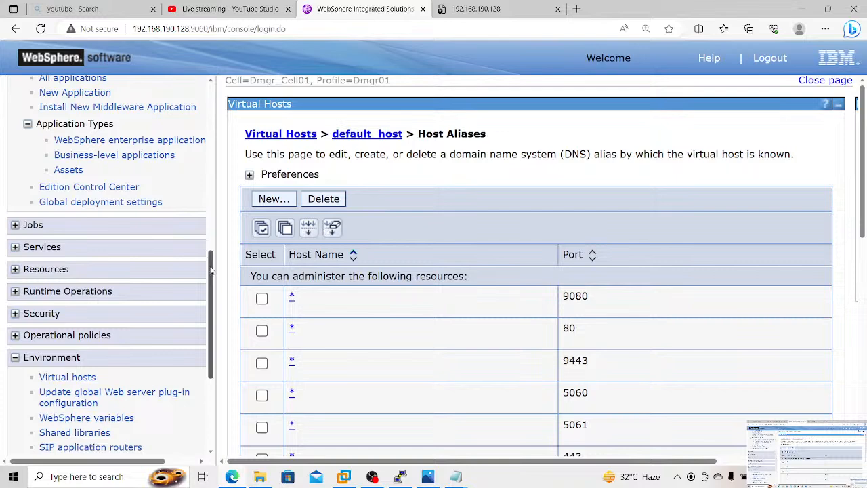
scroll(211, 270, "up", 1)
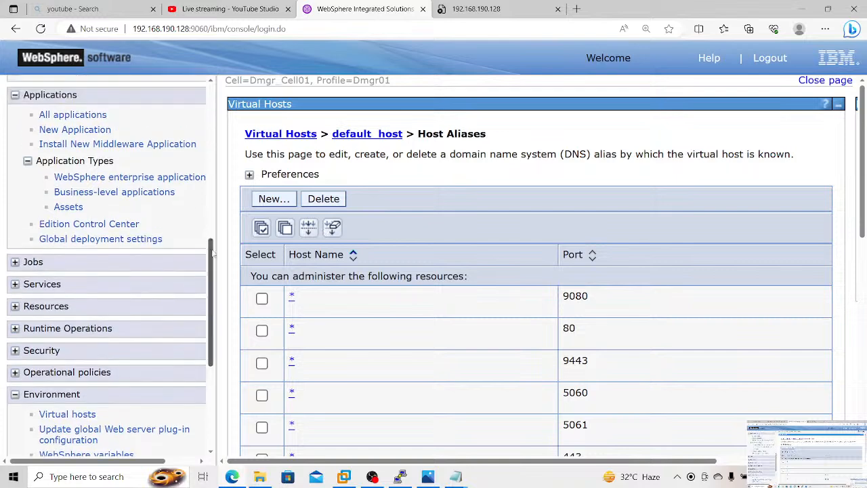
scroll(203, 257, "up", 5)
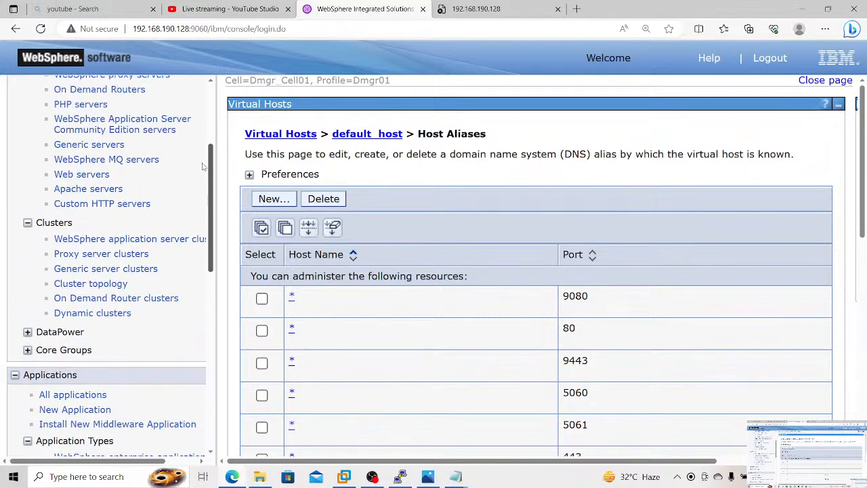
left_click(181, 235)
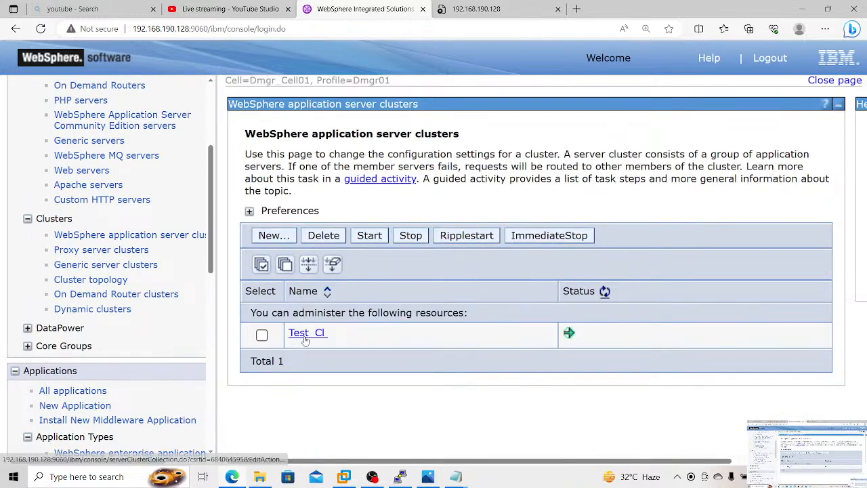
left_click(305, 337)
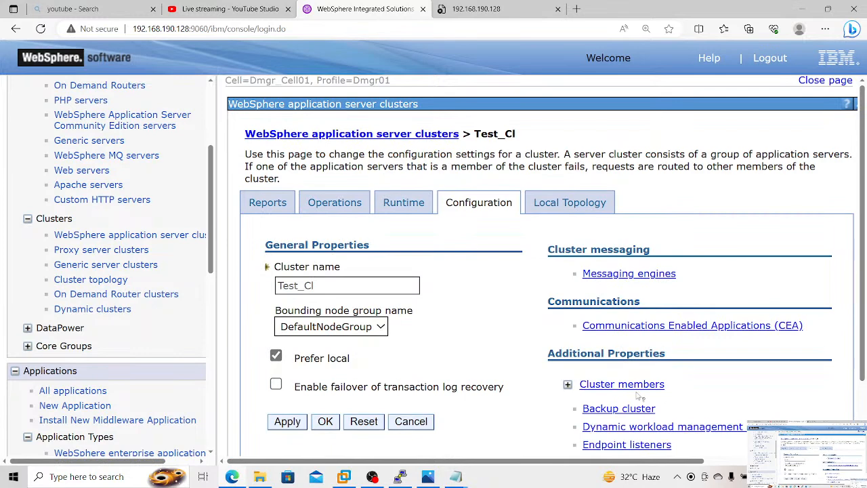
left_click(638, 391)
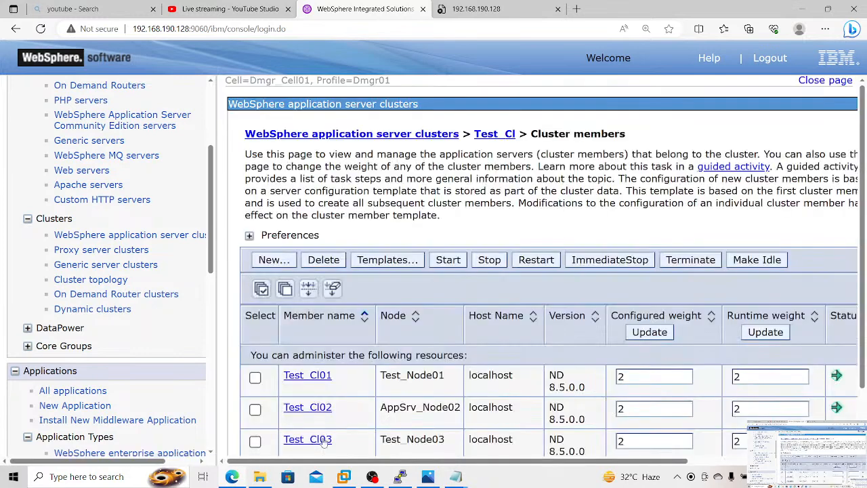
Step: Open the ports of cluster member Test_Cl02 and look up its WC_defaulthost port
left_click(312, 408)
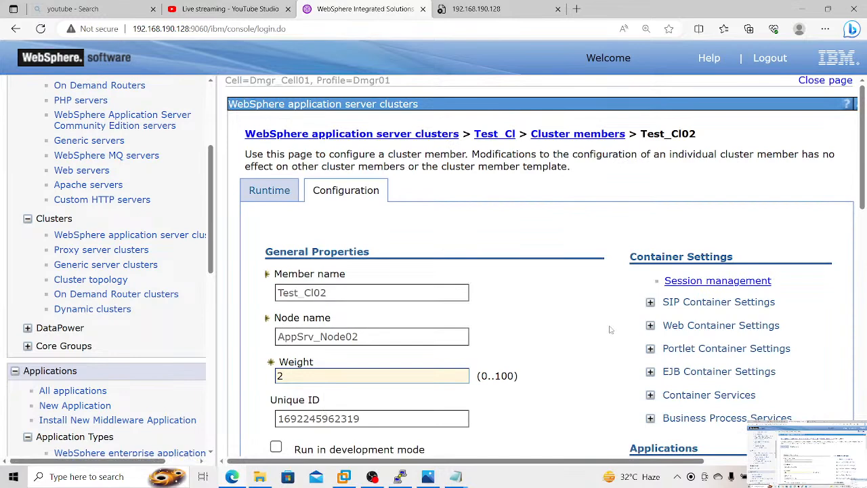
scroll(610, 330, "down", 3)
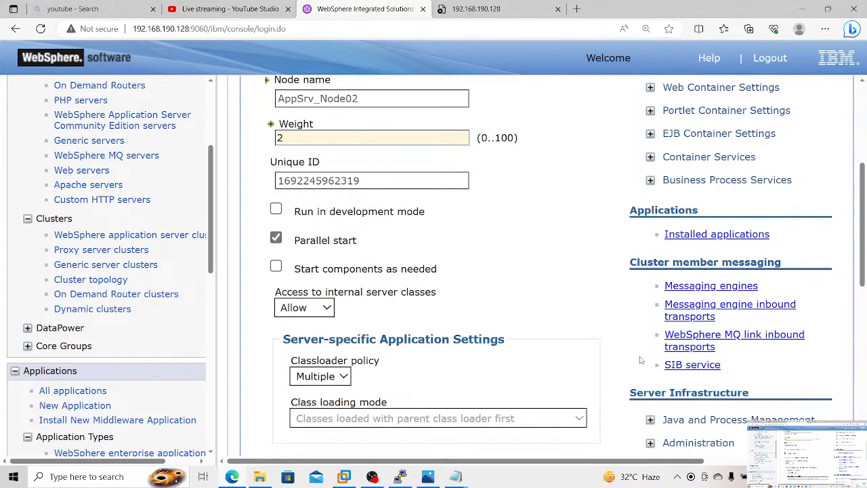
scroll(640, 361, "down", 3)
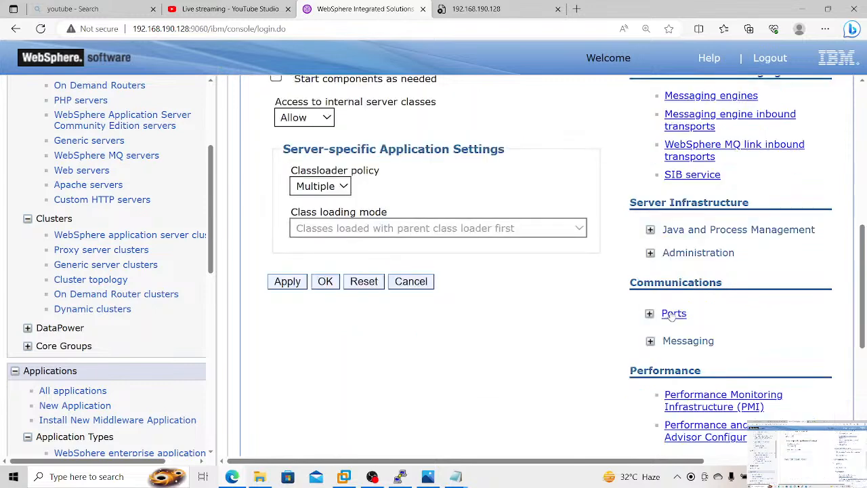
left_click(673, 313)
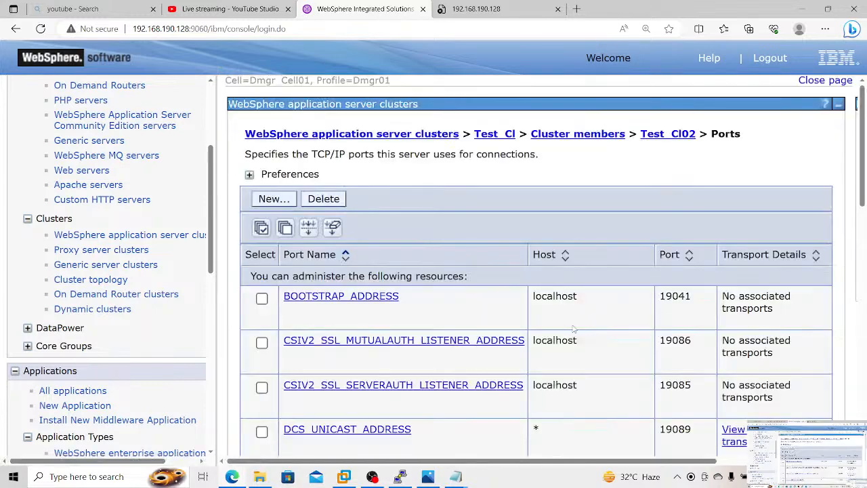
scroll(573, 330, "down", 10)
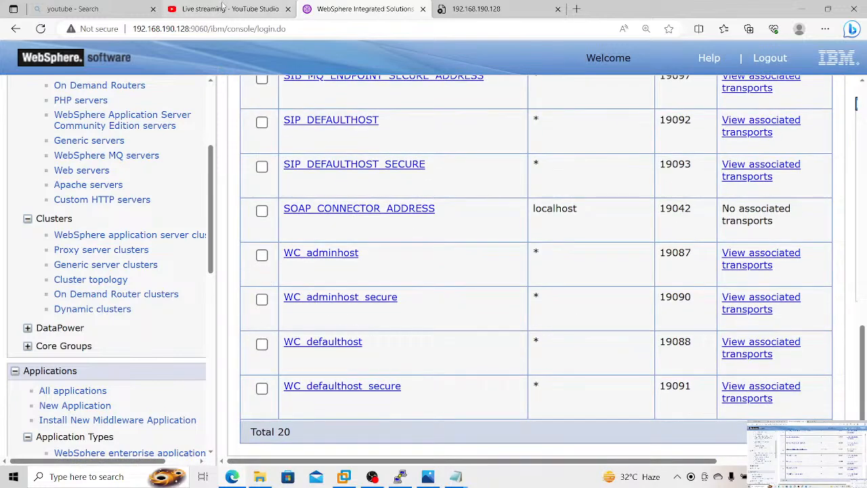
Step: Return to the application's browser tab and load ShoppingCart on port 19088 at 192.168.190.128:19088/ShoppingCart/
key("ctrl+Tab")
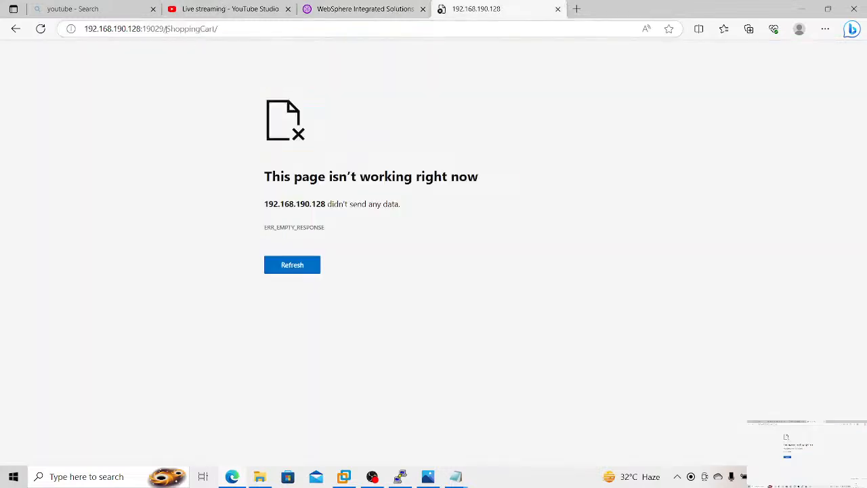
left_click(164, 28)
left_click(164, 29)
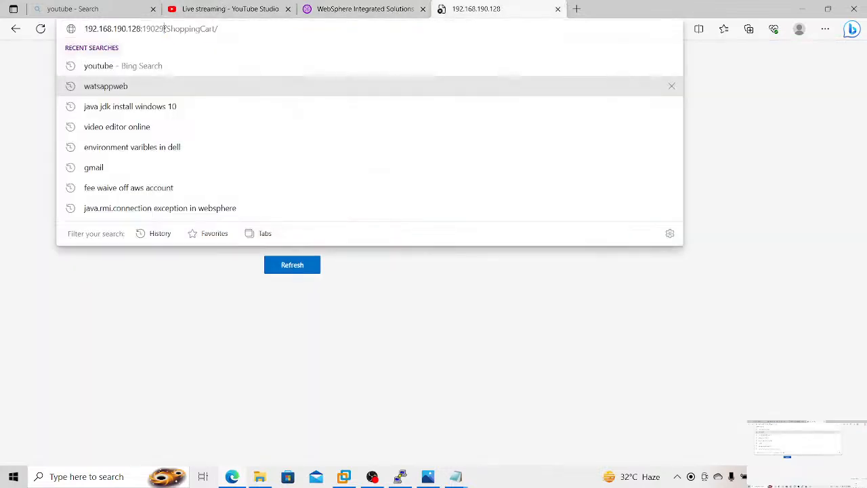
key("BackSpace")
key("BackSpace")
type("88")
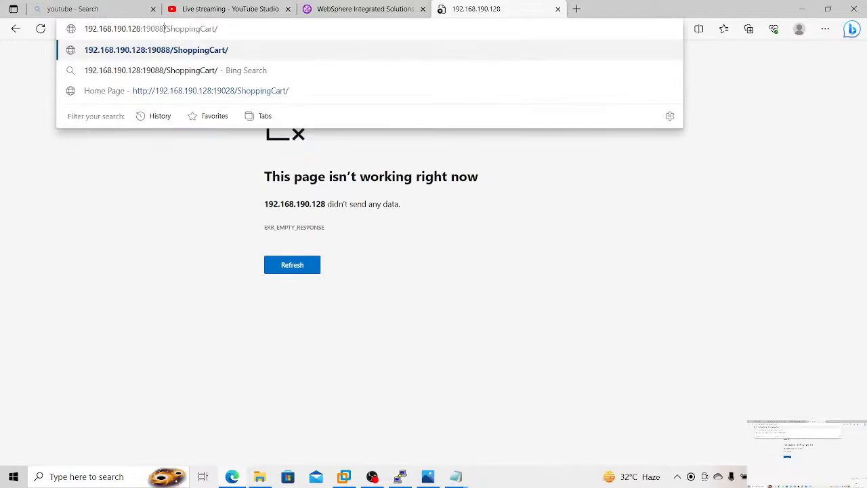
key("Return")
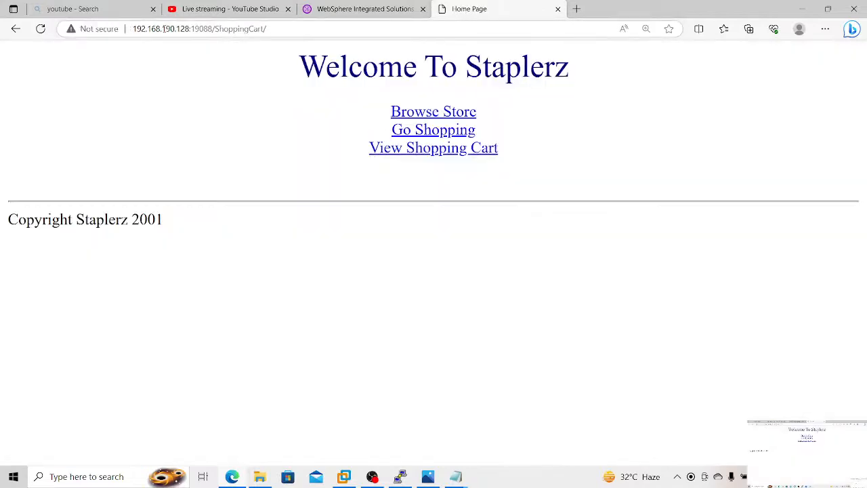
Step: Browse the store's Writing Utensils and Paper categories, retrieve their items, and return to the home page
left_click(434, 117)
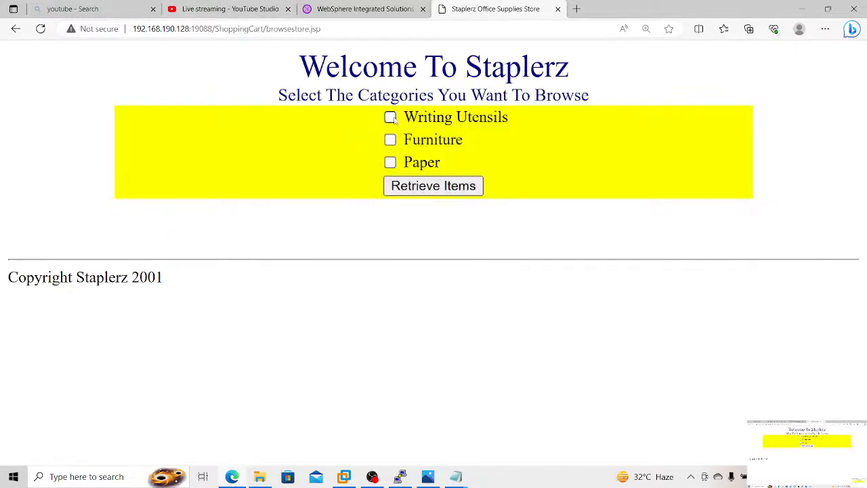
left_click(390, 118)
left_click(390, 162)
left_click(411, 188)
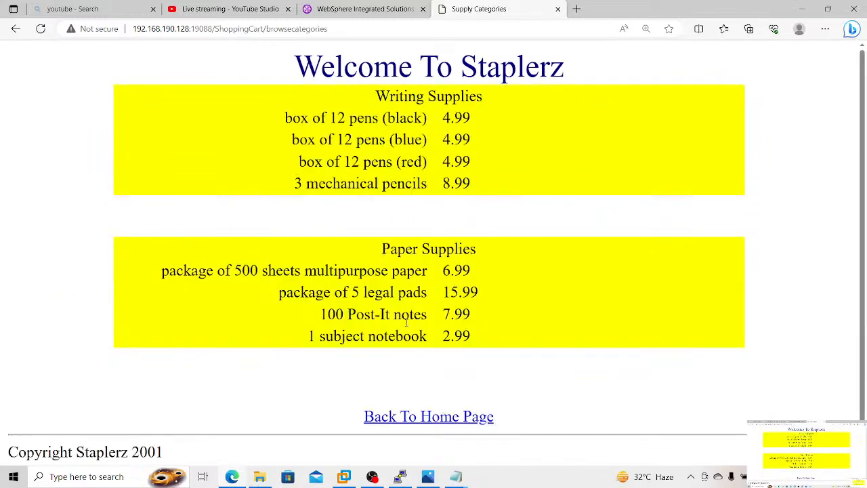
left_click(406, 416)
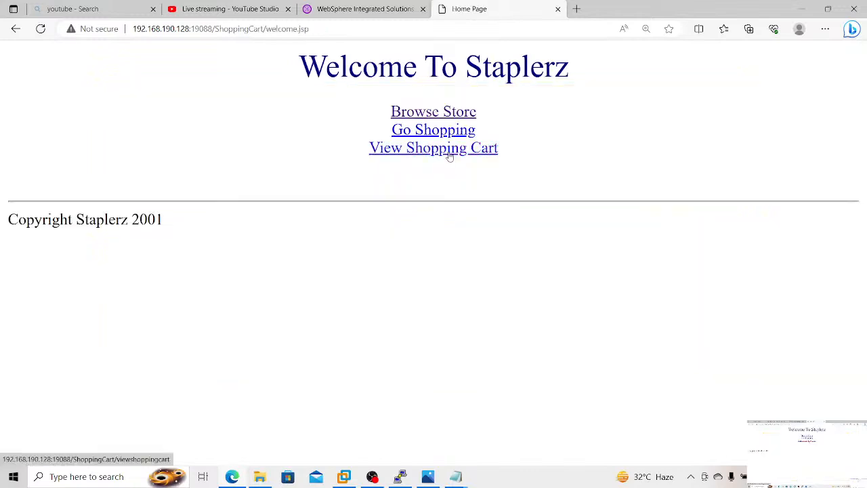
Step: Check the shopping cart, add the box of 12 pens (black) from the shopping page, and view the cart again
left_click(448, 149)
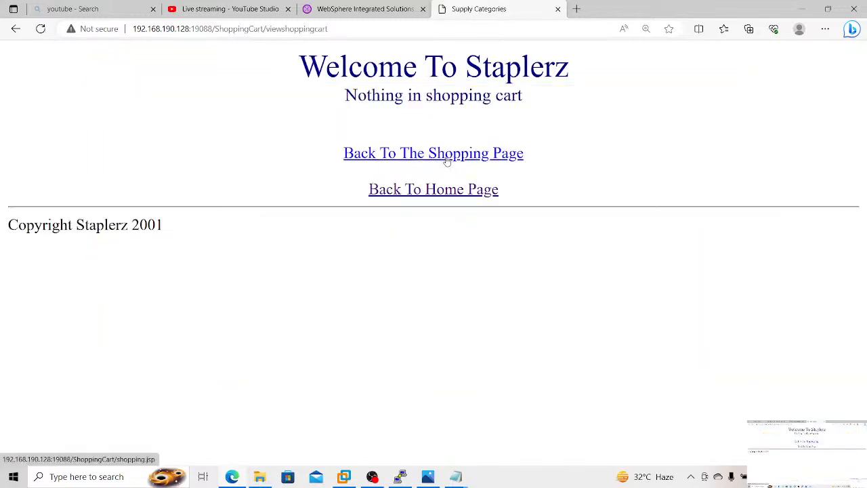
left_click(446, 157)
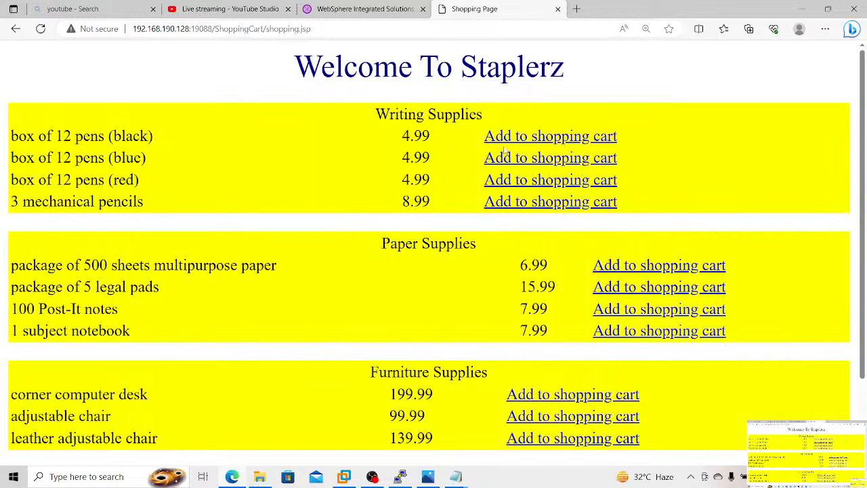
left_click(524, 138)
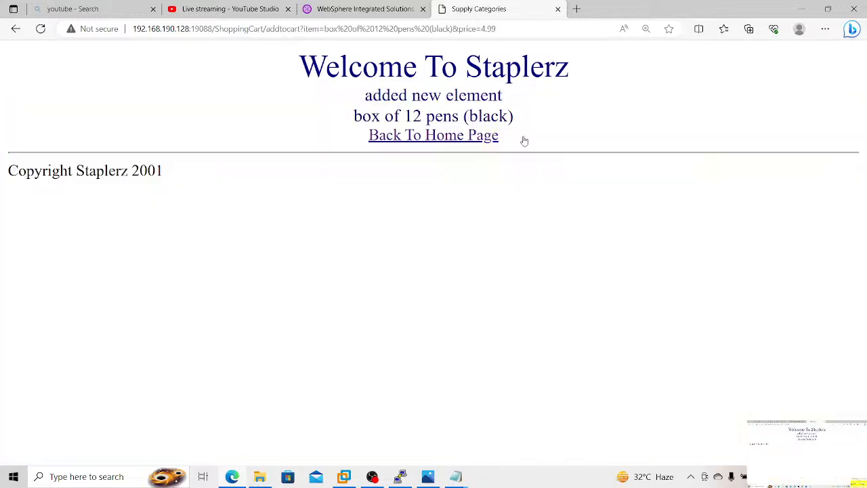
left_click(458, 141)
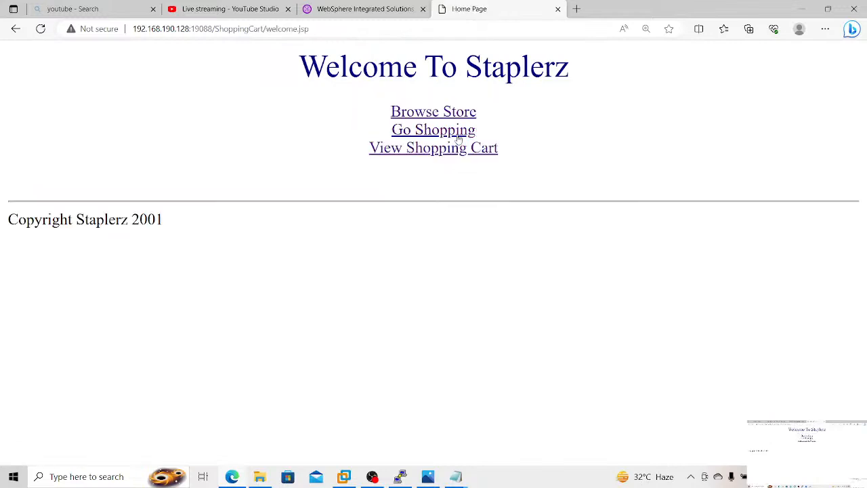
left_click(449, 150)
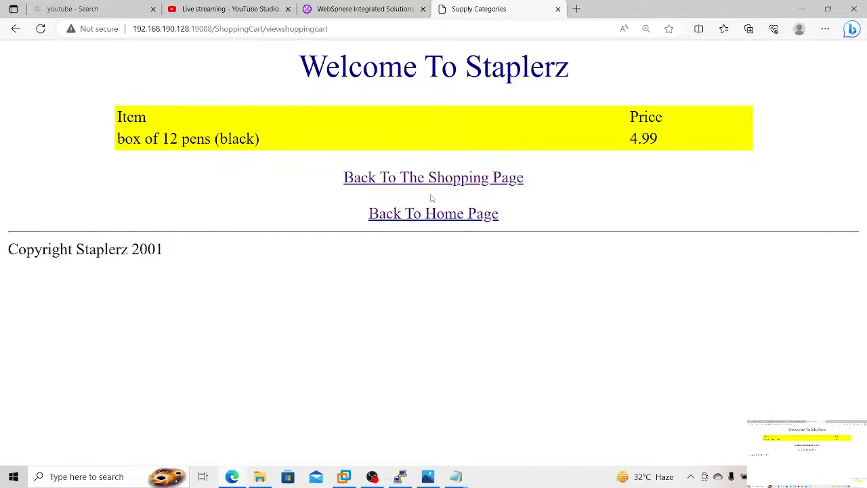
Step: Return to the WebSphere console, open the ports of cluster member Test_Cl03, and look up its WC_defaulthost port
left_click(365, 9)
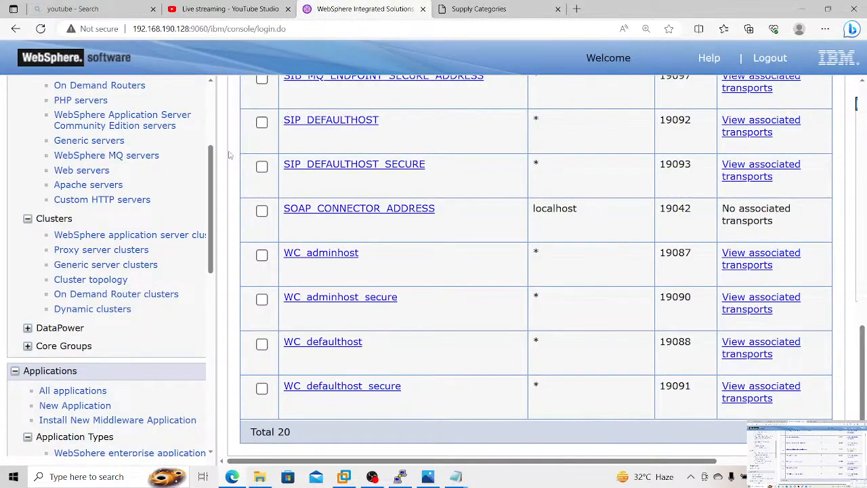
scroll(229, 156, "up", 10)
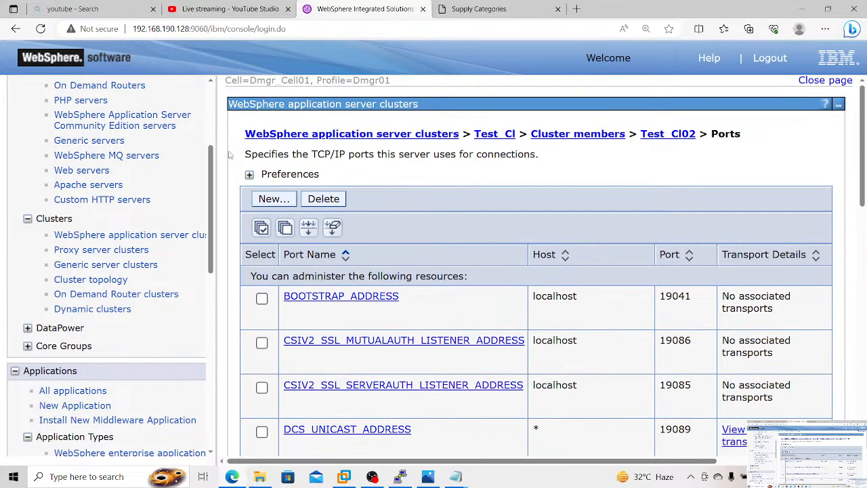
left_click(577, 134)
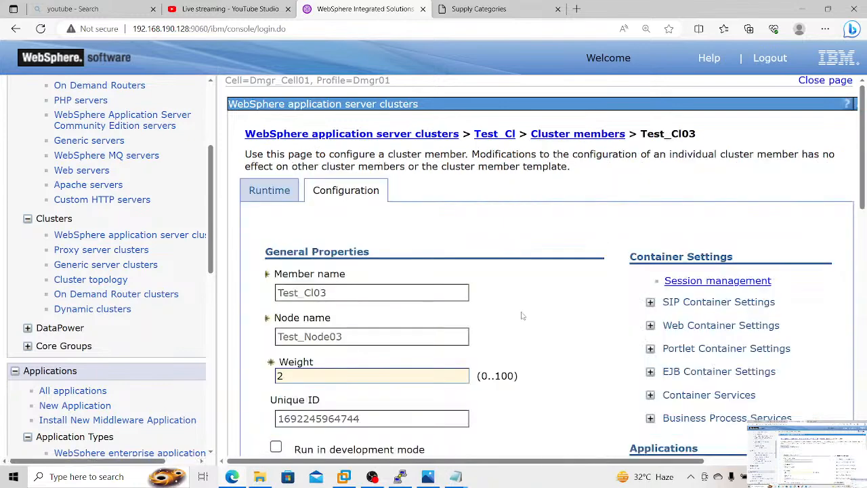
scroll(521, 315, "down", 15)
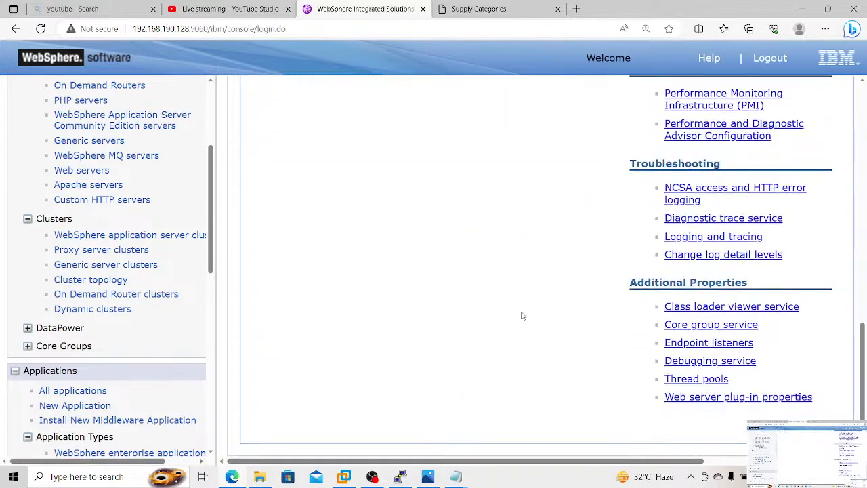
scroll(521, 316, "up", 3)
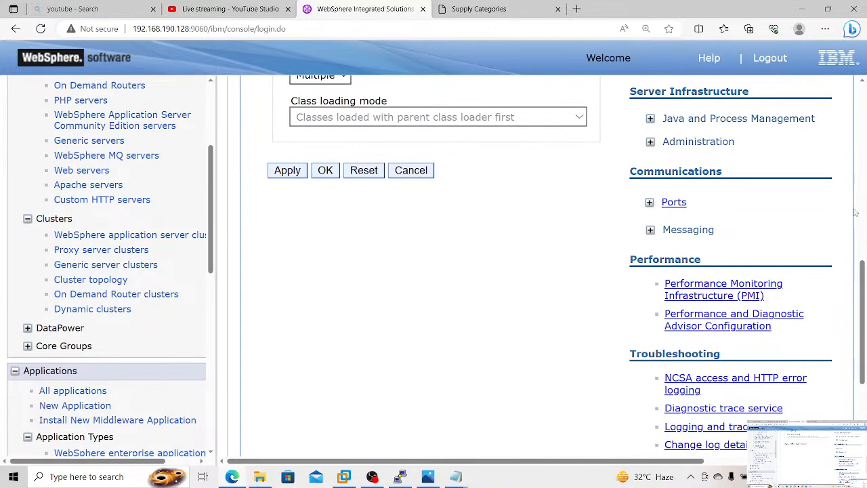
left_click(674, 202)
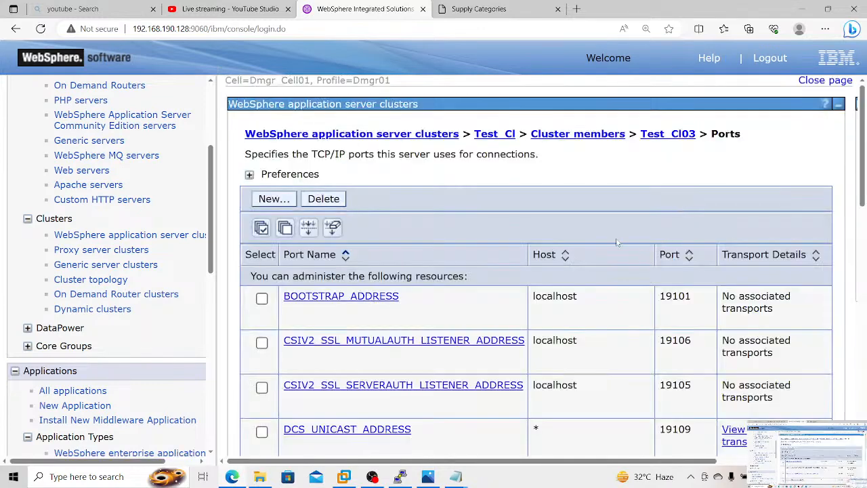
scroll(614, 237, "down", 10)
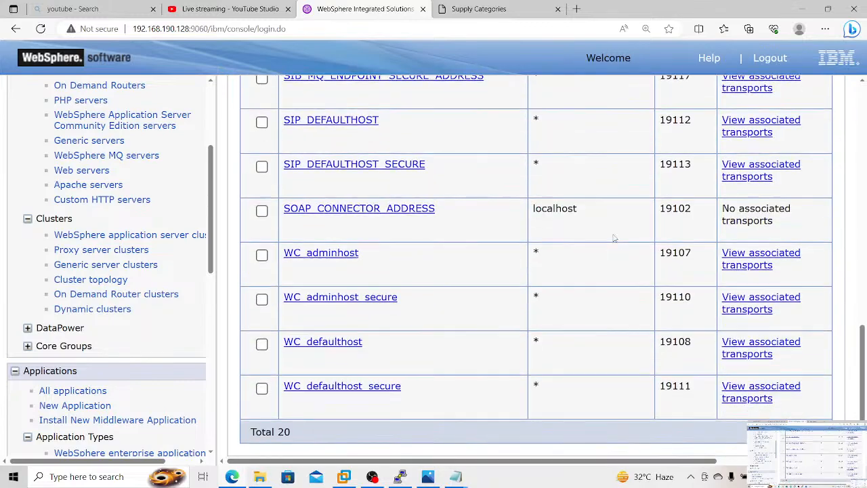
Step: Return to the ShoppingCart browser tab and load its cart page on port 19108 at 192.168.190.128:19108/ShoppingCart/viewshoppingcart
left_click(501, 15)
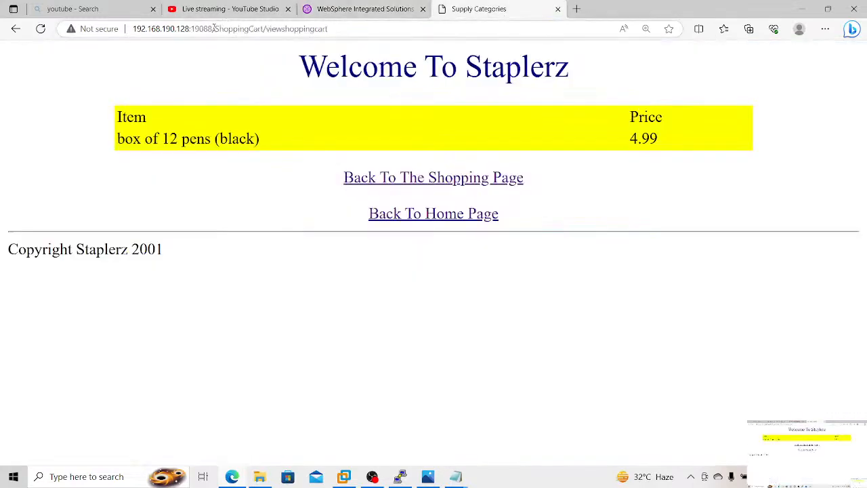
left_click_drag(213, 28, 203, 28)
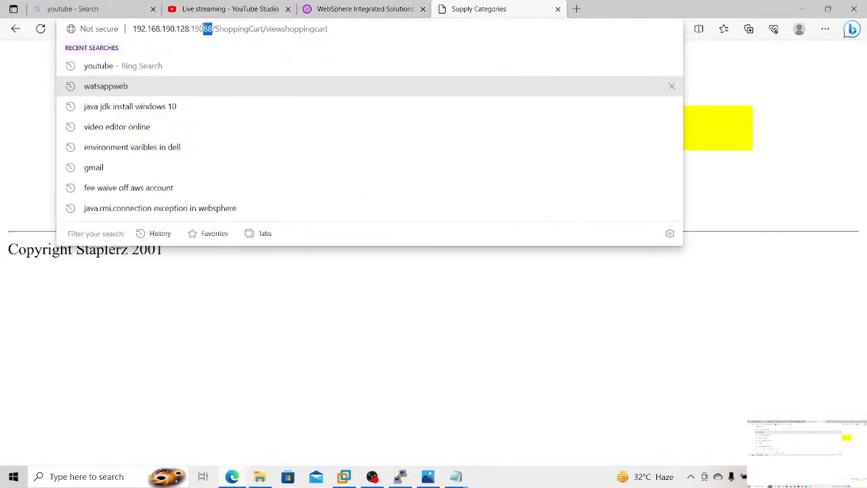
type("10")
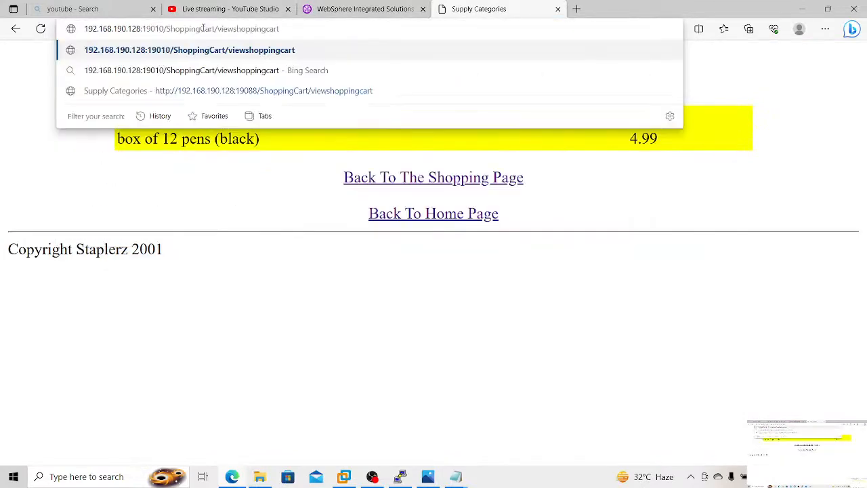
type("8")
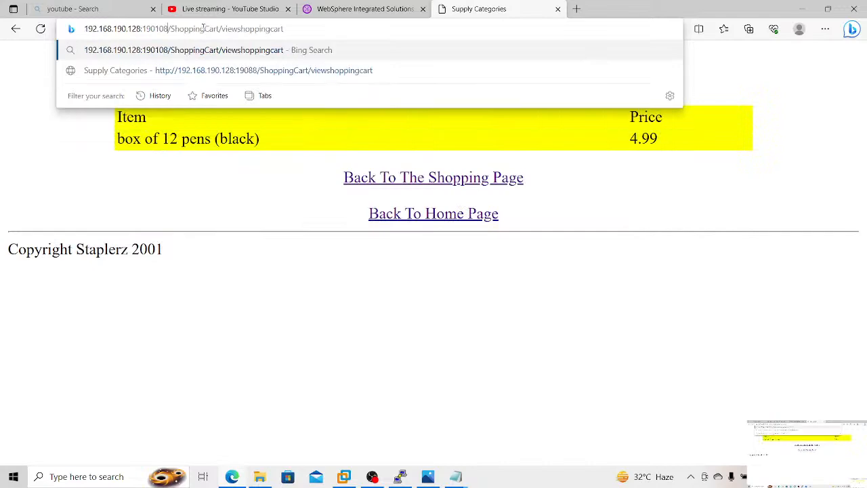
key("BackSpace")
key("BackSpace")
key("BackSpace")
key("BackSpace")
type("08")
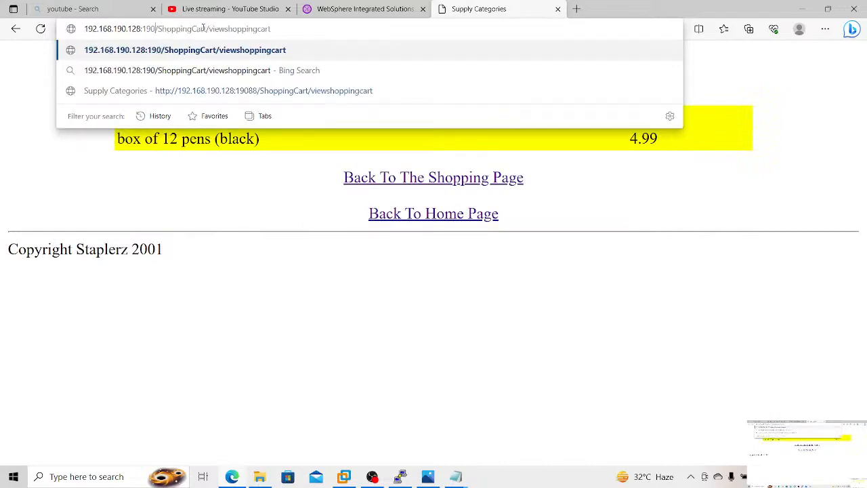
key("BackSpace")
key("BackSpace")
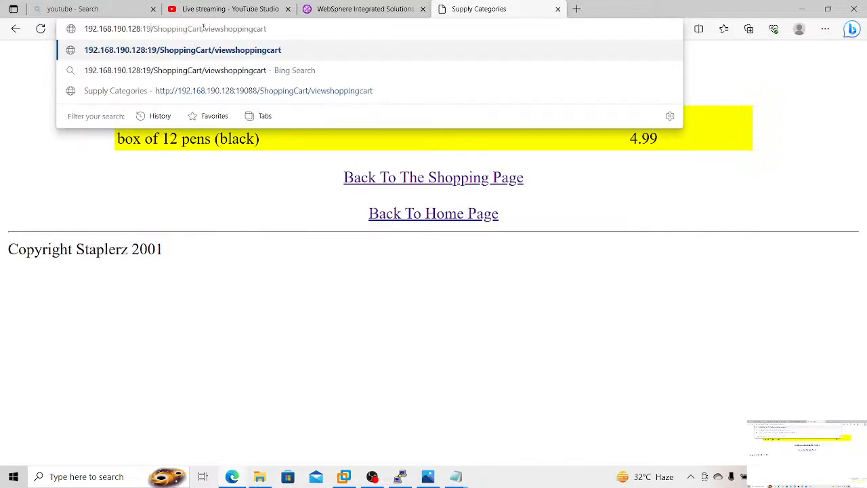
type("108")
key("Return")
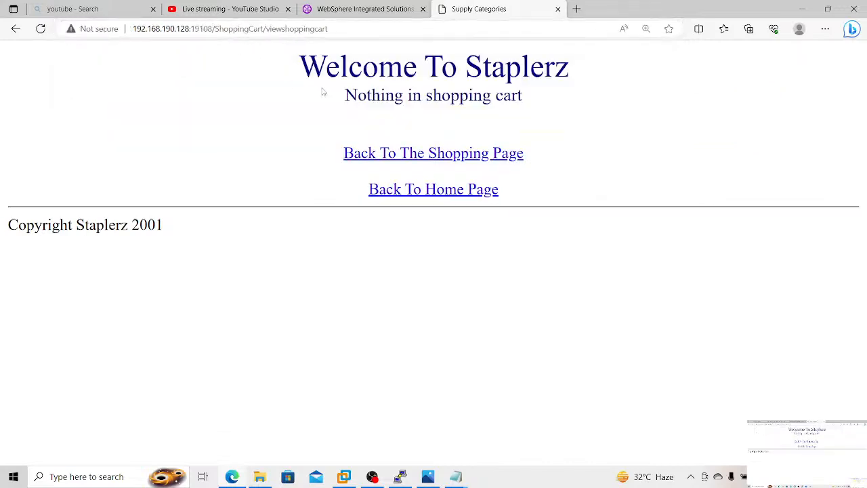
Step: Clear the browser's data for All time, covering browsing history, download history, cookies and other site data, and cached images and files
left_click(348, 29)
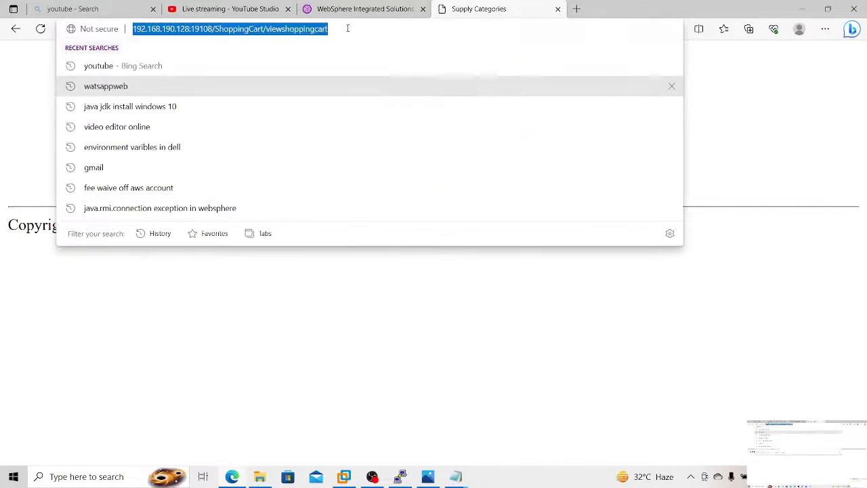
key("ctrl+shift+Delete")
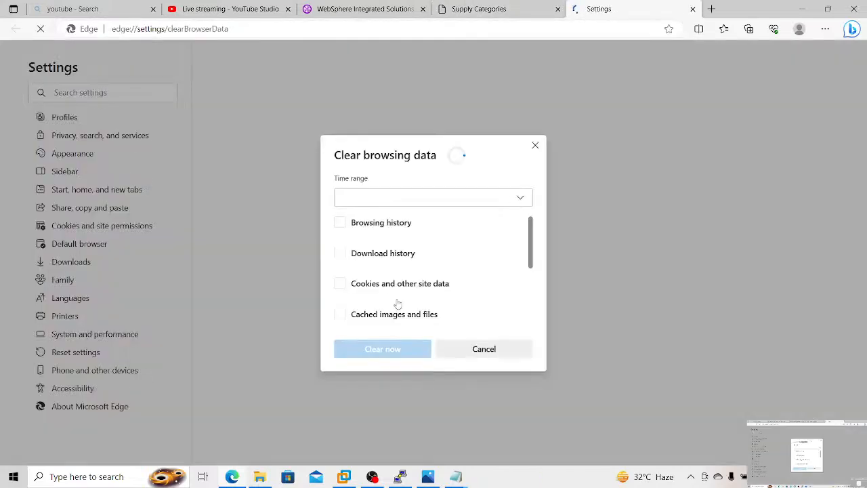
left_click(451, 201)
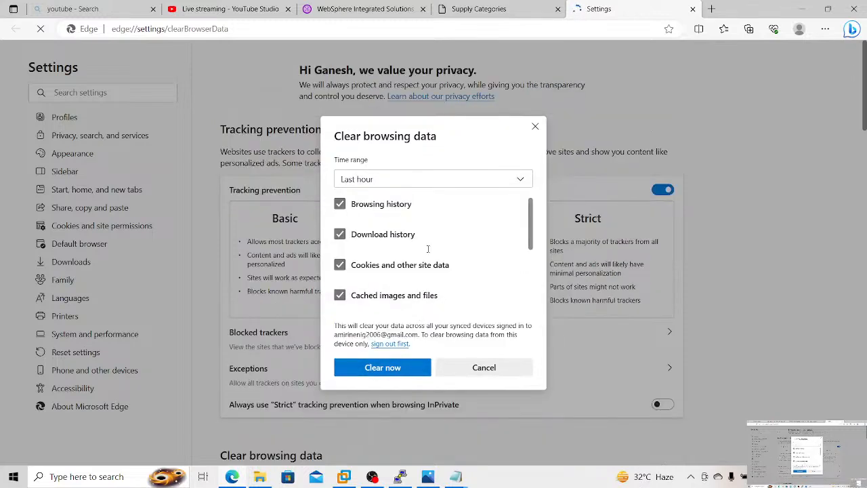
left_click(454, 183)
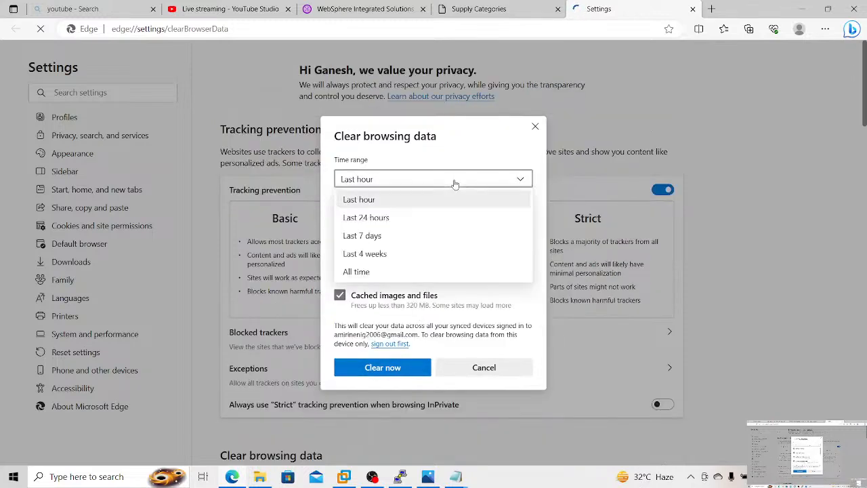
left_click(390, 272)
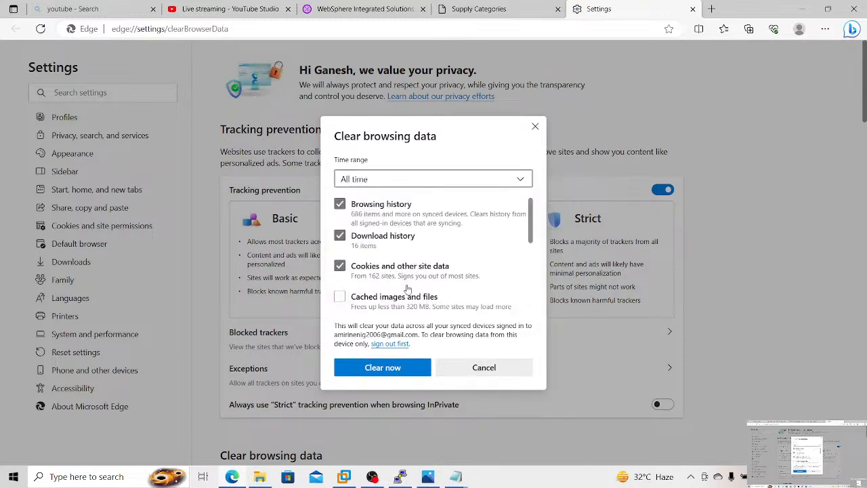
left_click(340, 297)
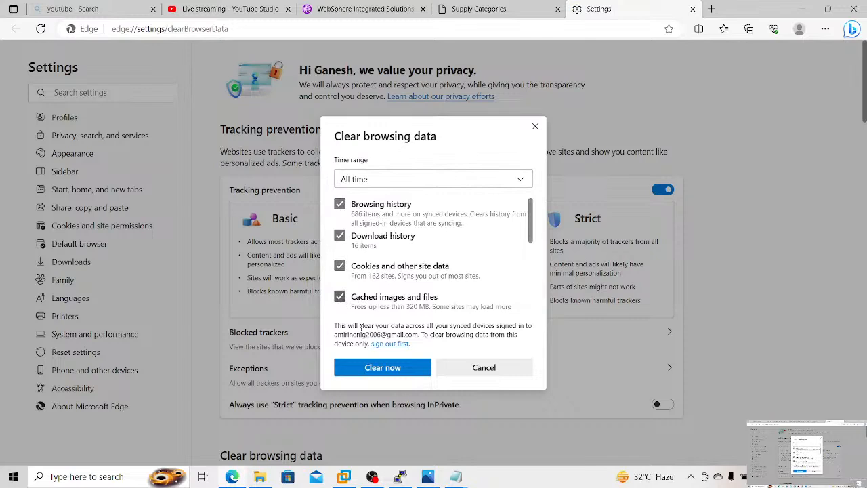
left_click(374, 369)
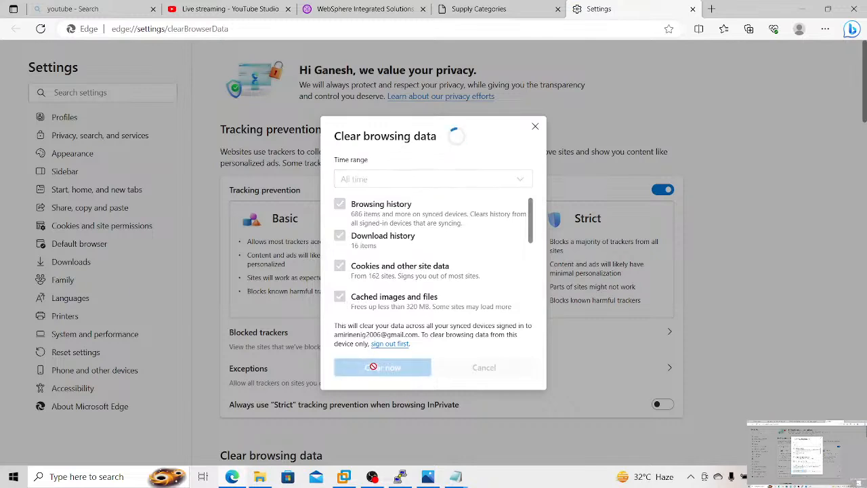
left_click(486, 10)
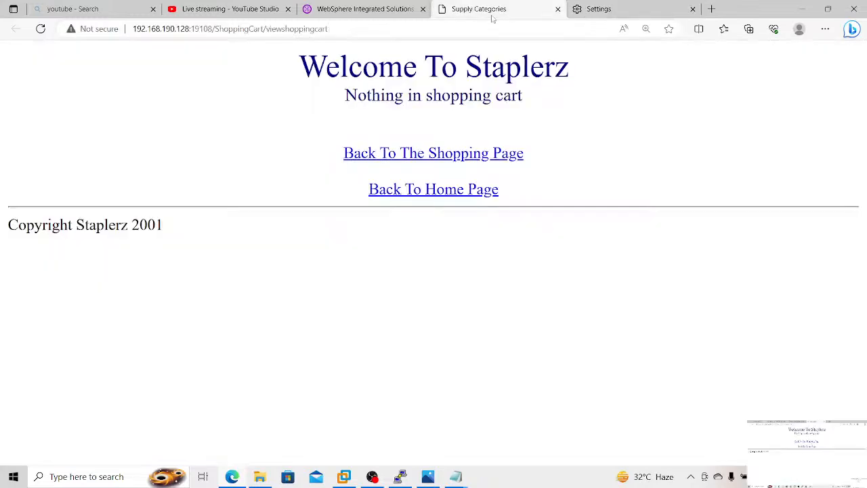
left_click(586, 9)
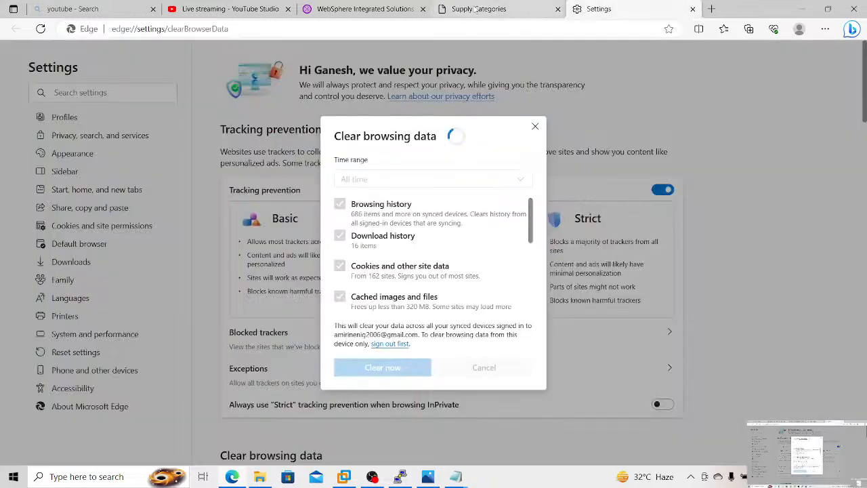
mouse_move(476, 8)
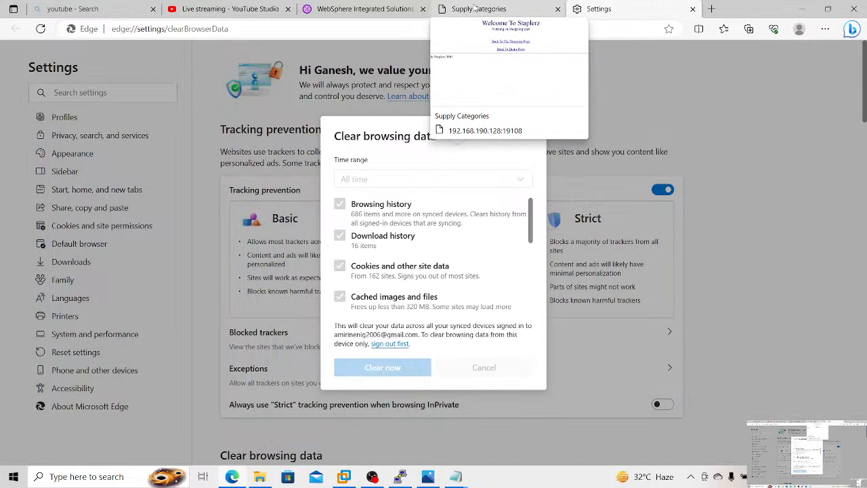
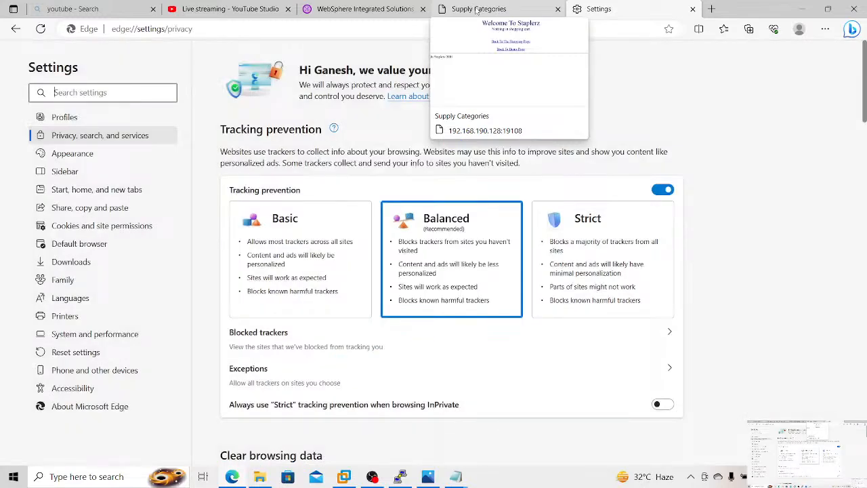
Step: Close the old ShoppingCart and Settings tabs and reload 192.168.190.128:19108/ShoppingCart/viewshoppingcart in a new tab
left_click(477, 10)
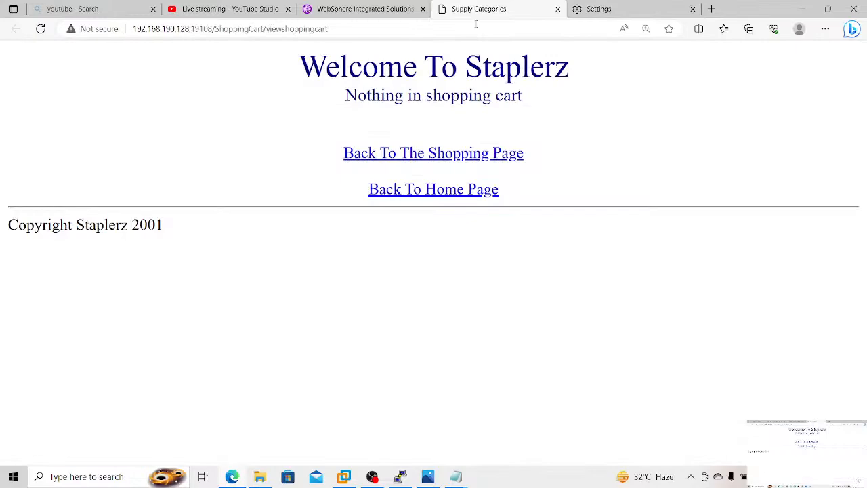
left_click(365, 10)
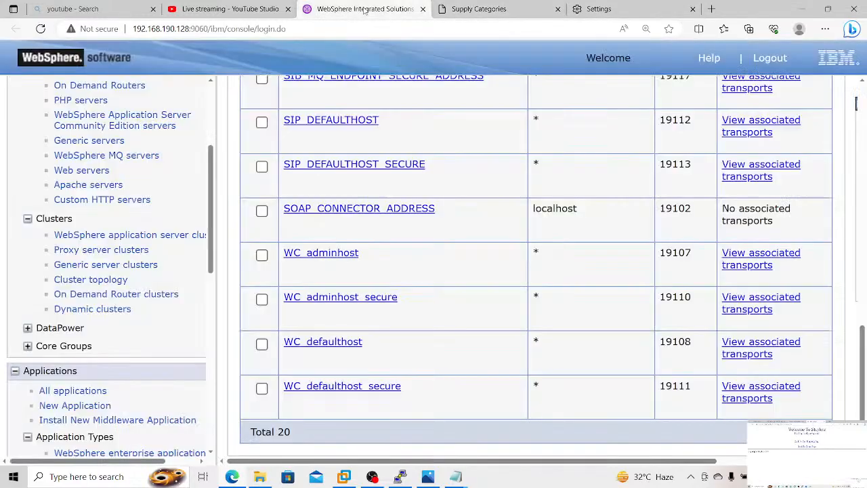
left_click(516, 9)
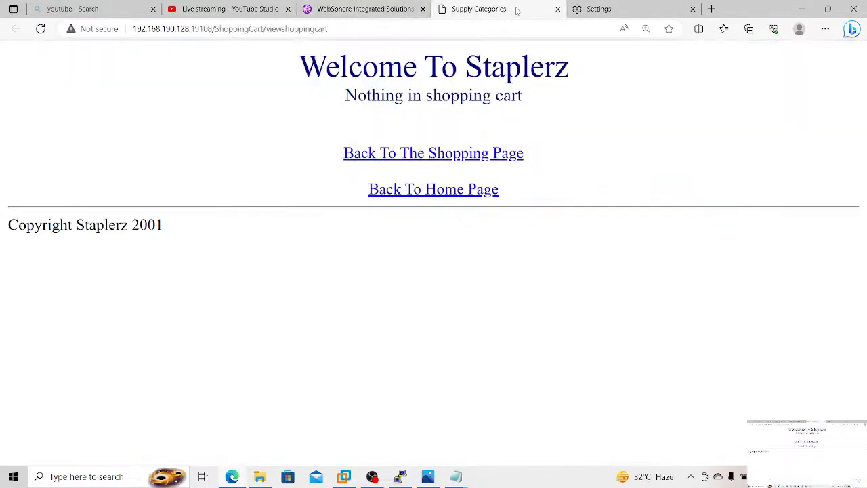
left_click(509, 29)
key("ctrl+c")
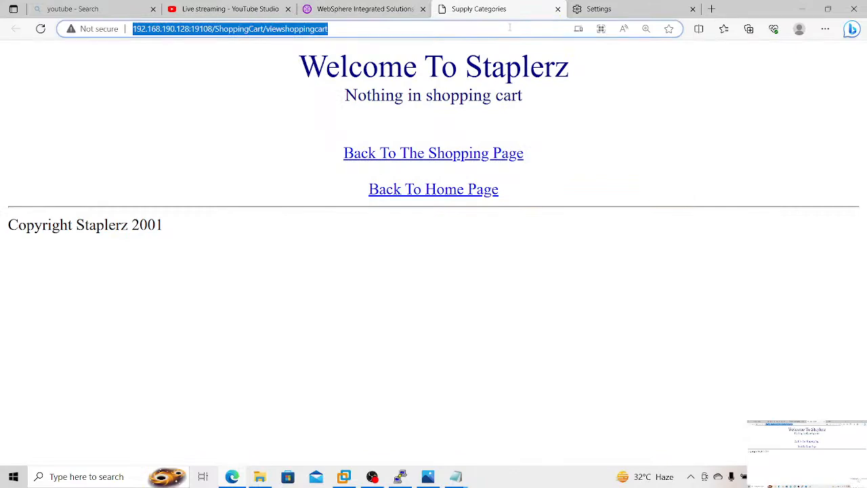
left_click(557, 10)
left_click(557, 9)
left_click(557, 9)
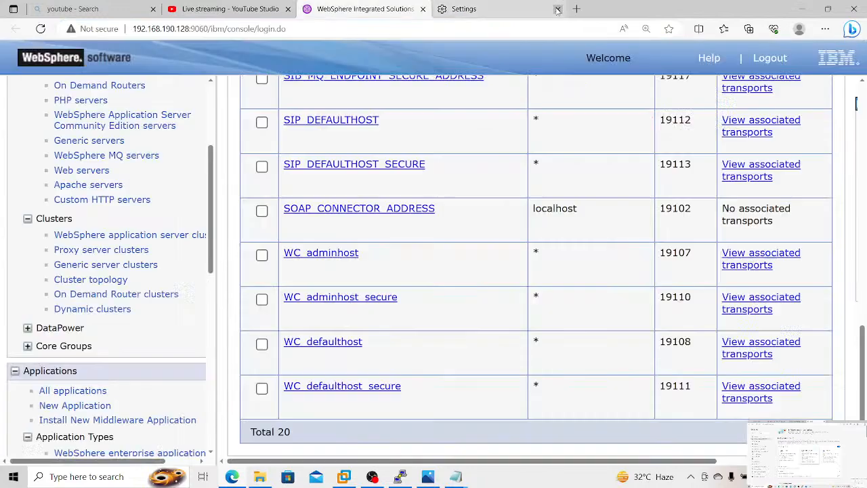
left_click(442, 9)
key("ctrl+v")
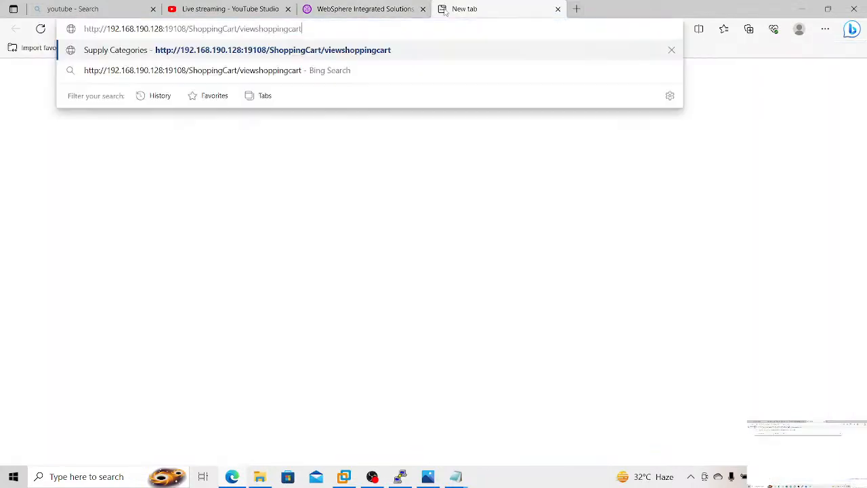
key("Return")
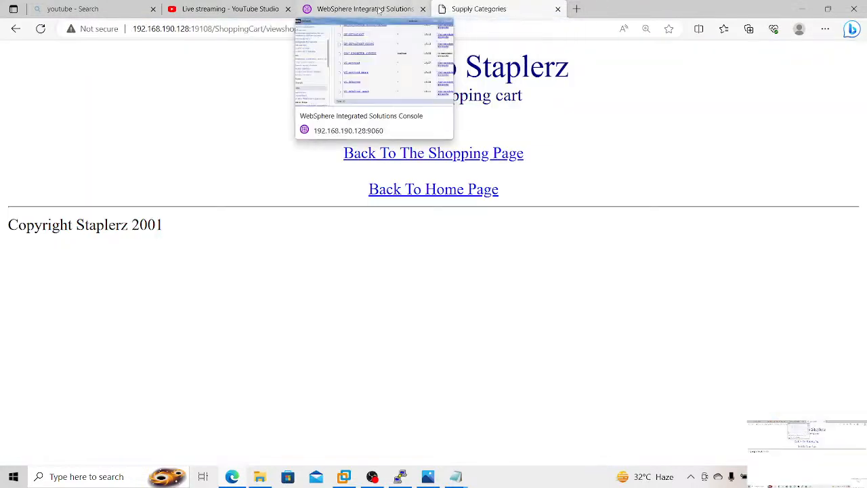
Step: Return to the WebSphere console and log in again without a user ID, logging out the other user with the same ID
left_click(362, 9)
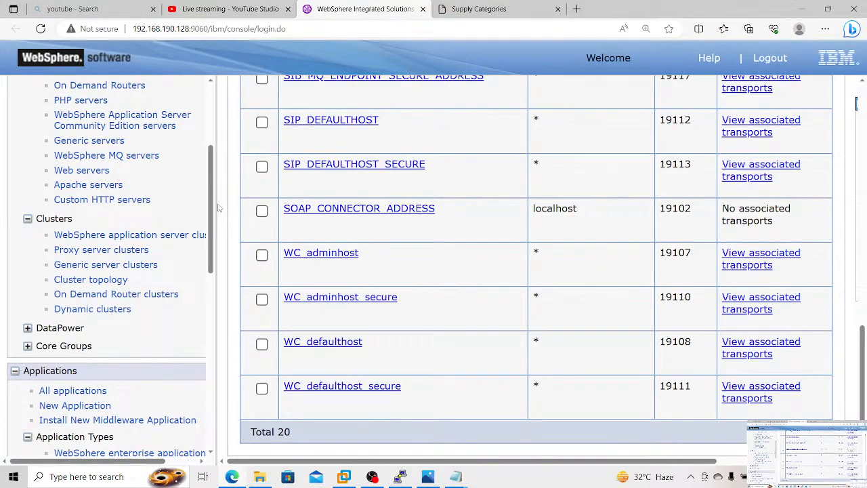
scroll(218, 208, "up", 8)
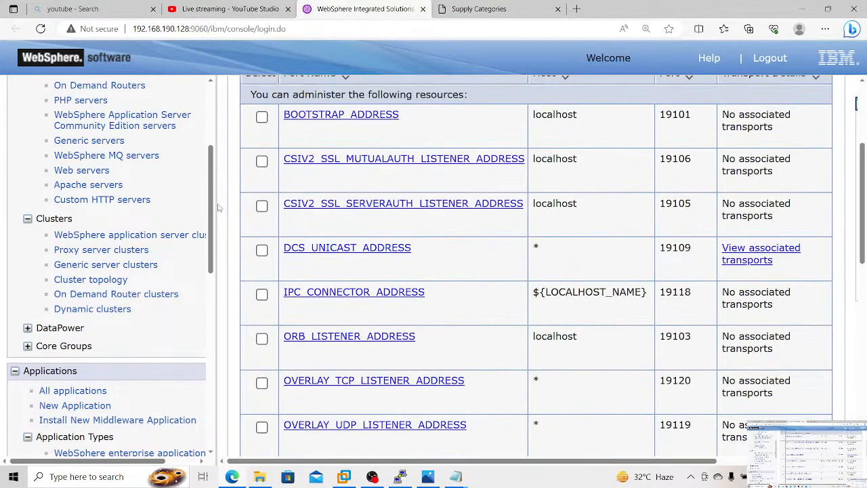
scroll(218, 208, "up", 3)
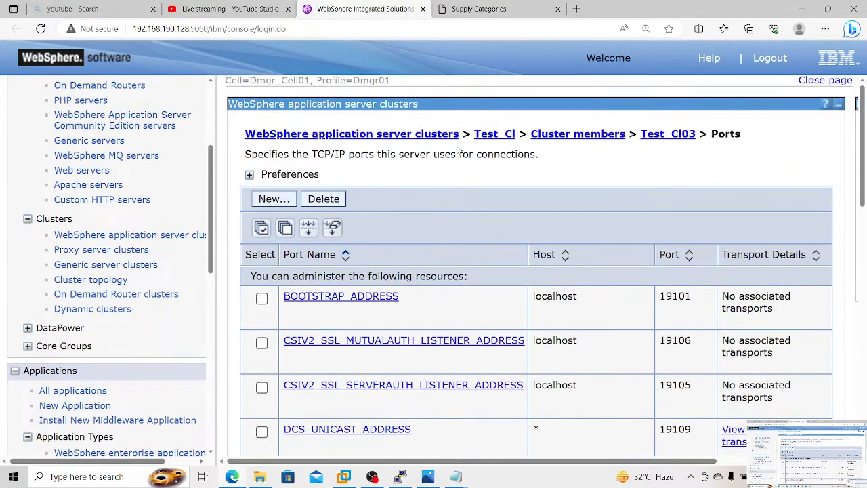
left_click(595, 134)
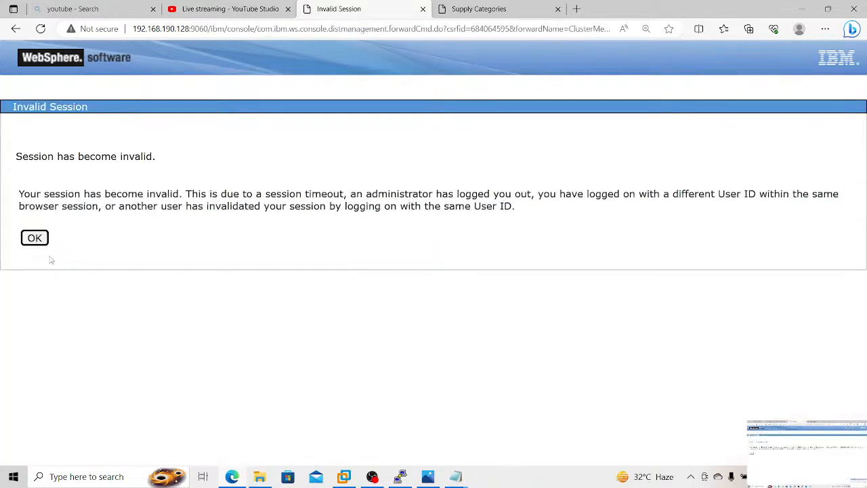
left_click(35, 240)
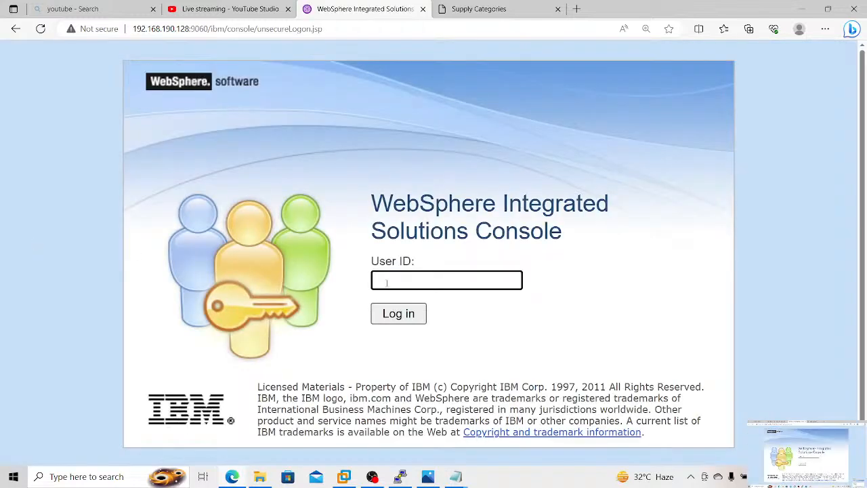
left_click(421, 323)
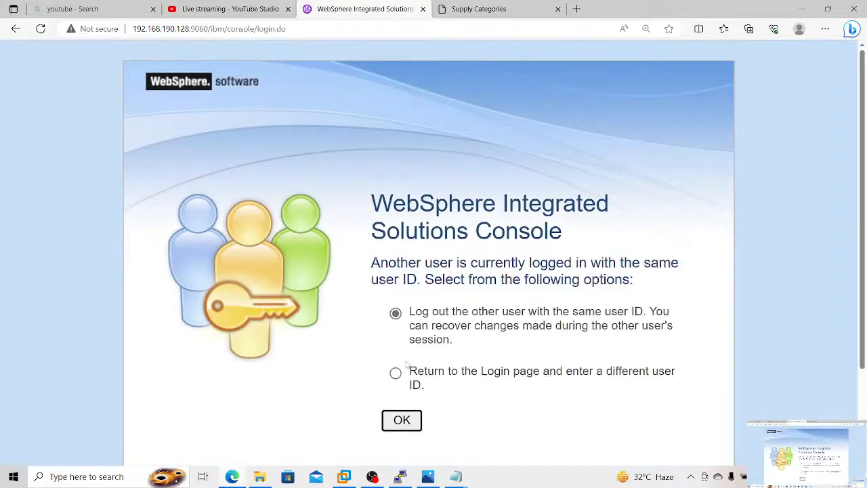
left_click(399, 421)
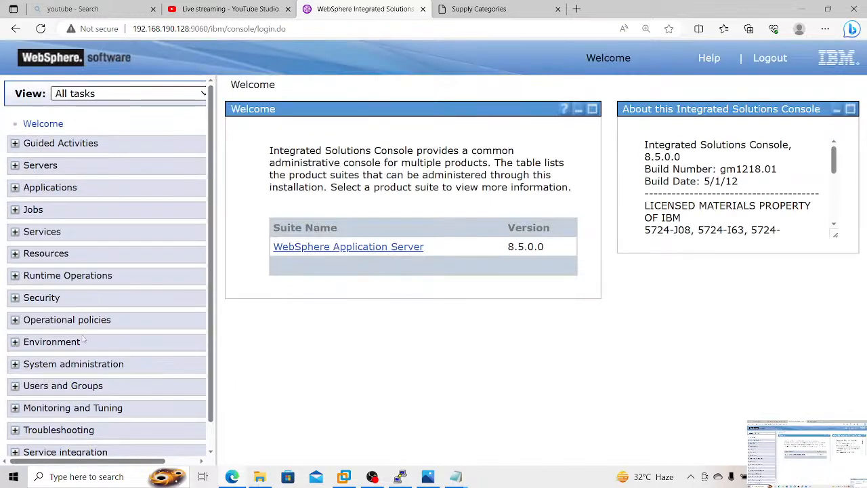
Step: Open the cluster members list of the Test_Cl WebSphere application server cluster
left_click(49, 167)
left_click(64, 236)
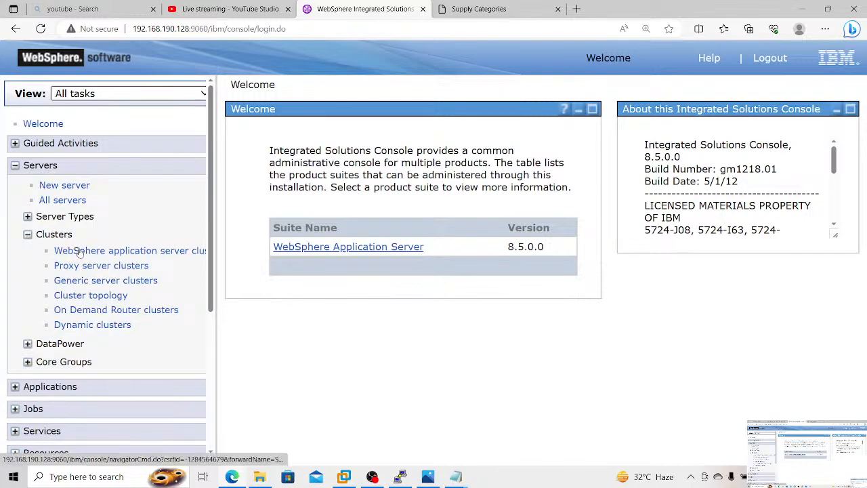
left_click(79, 251)
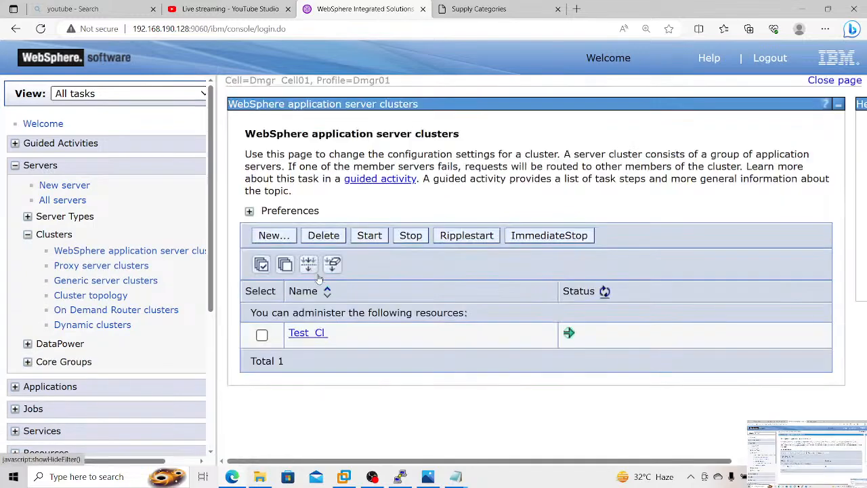
left_click(316, 335)
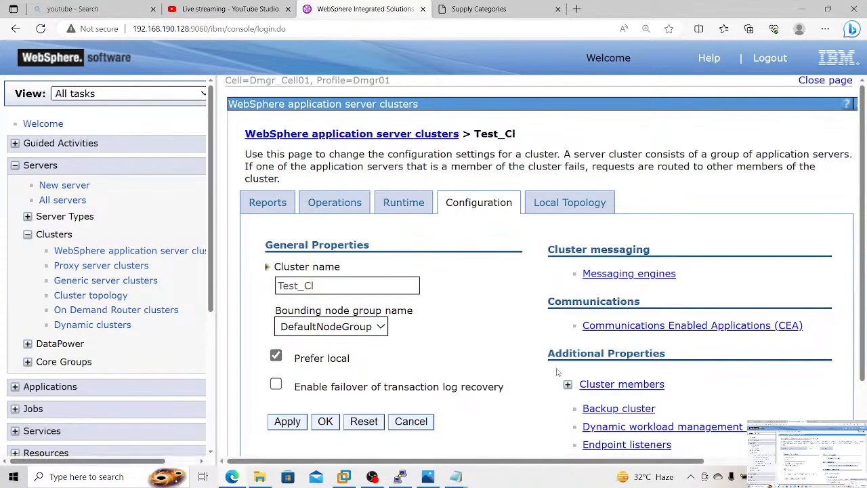
left_click(602, 386)
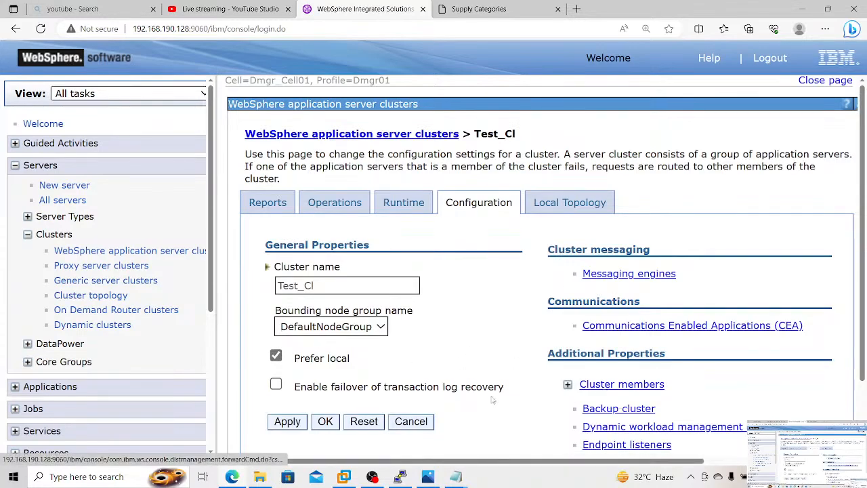
scroll(483, 400, "down", 1)
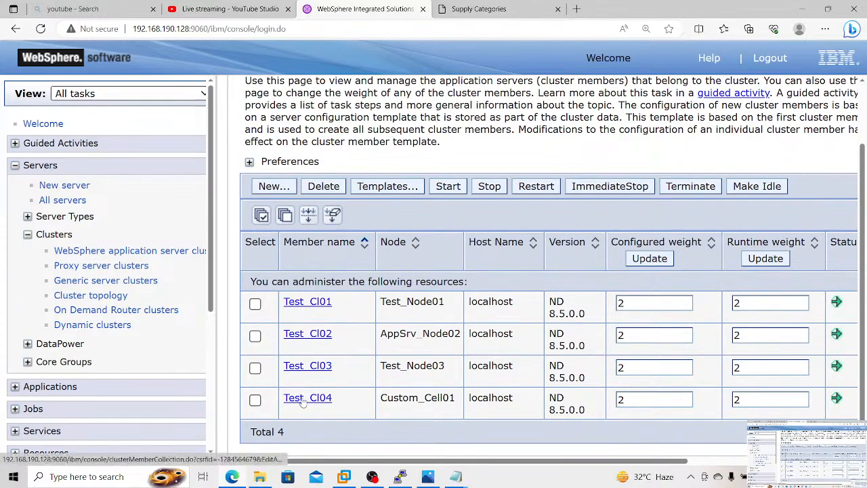
Step: Open the ports of cluster member Test_Cl04 and look up its WC_defaulthost port
left_click(304, 400)
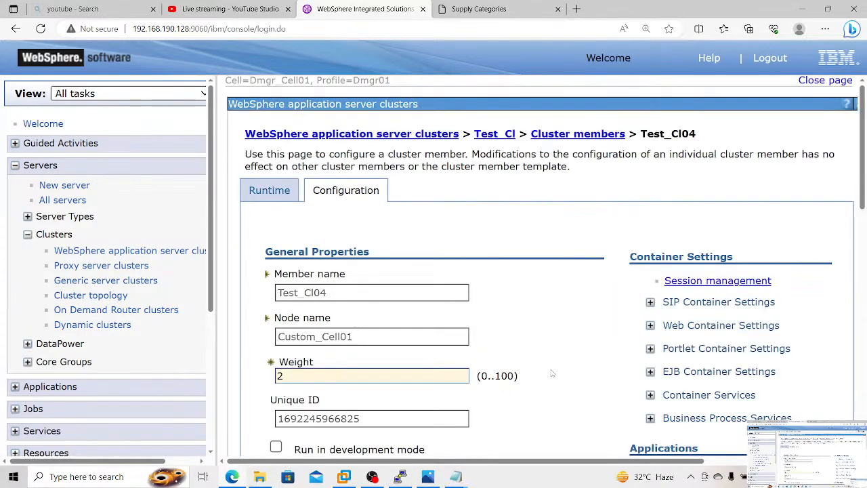
scroll(566, 378, "down", 6)
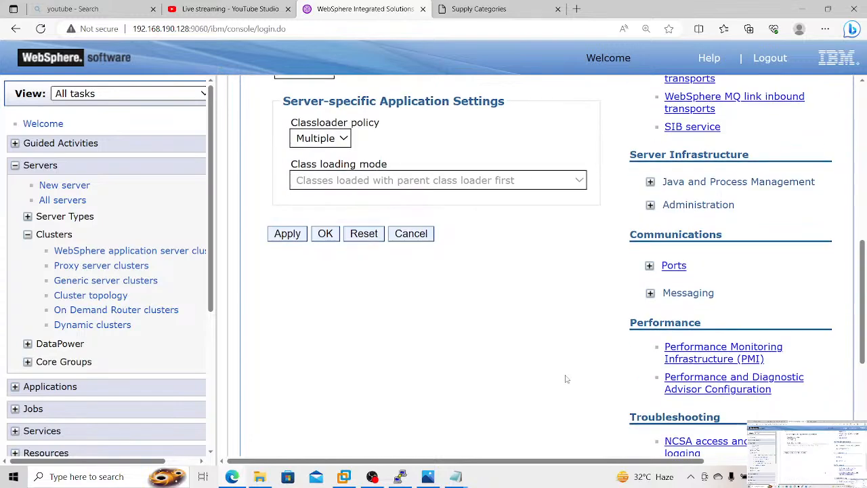
left_click(672, 267)
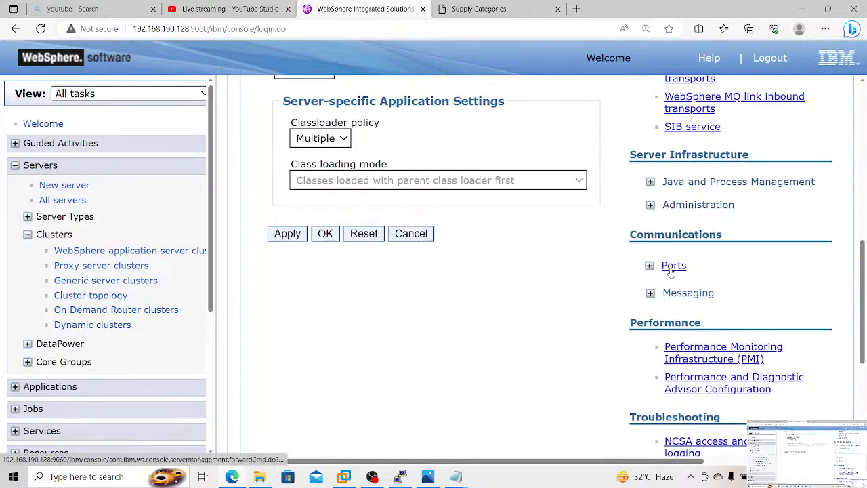
scroll(611, 342, "down", 1)
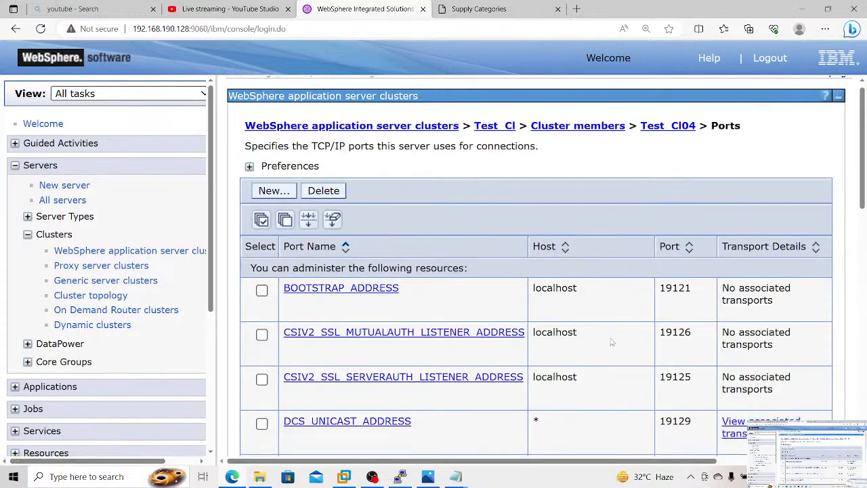
scroll(611, 342, "down", 10)
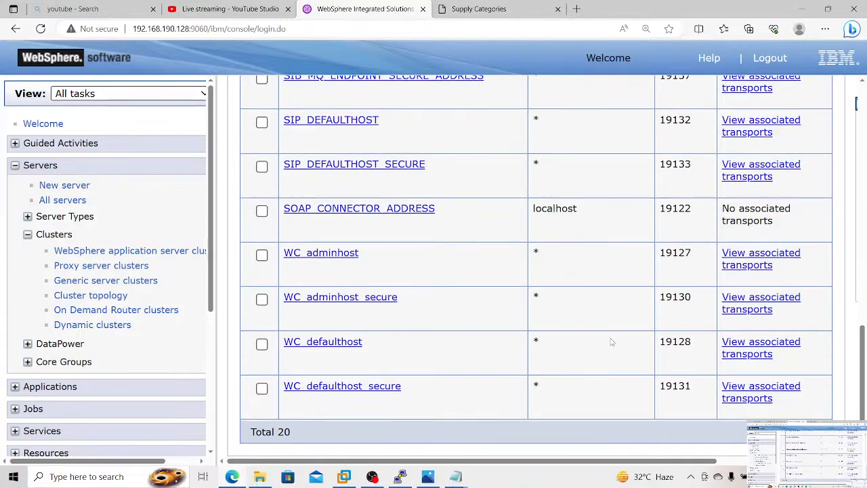
Step: Return to the ShoppingCart tab, load its cart page on port 19128, and go to the store's home page
left_click(514, 8)
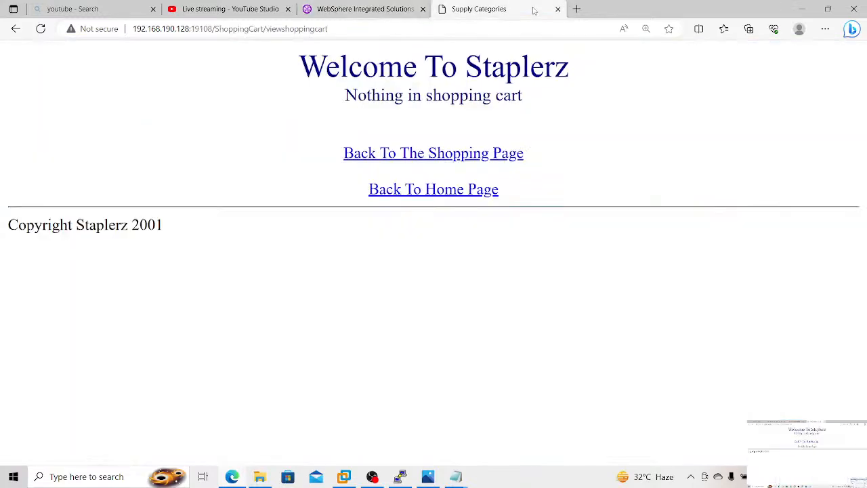
left_click(208, 28)
left_click(208, 29)
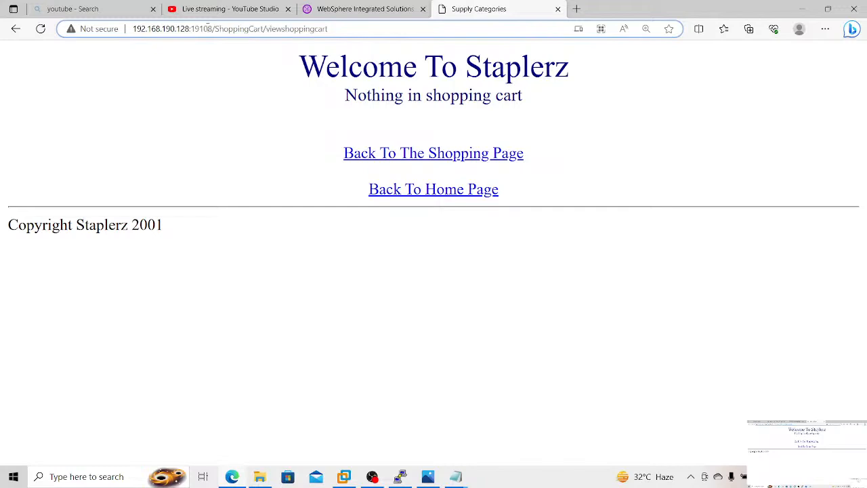
key("BackSpace")
type("2")
key("Return")
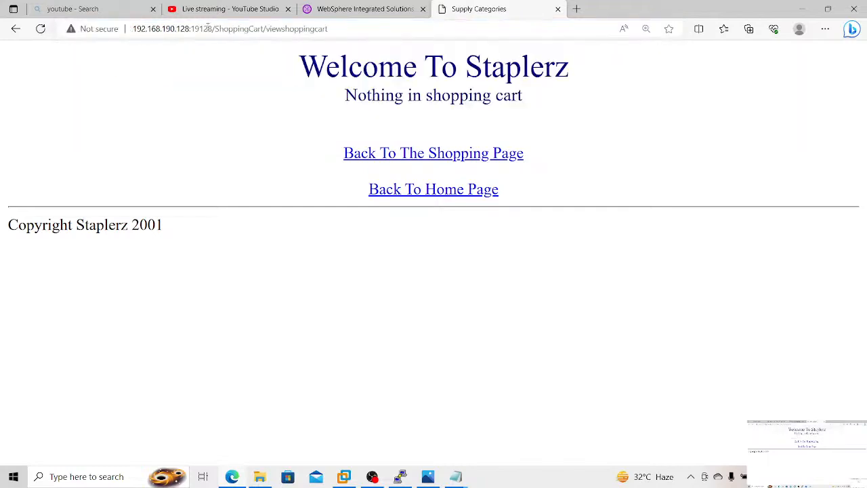
left_click(383, 193)
Step: Return to the WebSphere console and go back from Test_Cl04's ports to the Test_Cl cluster members list
left_click(355, 9)
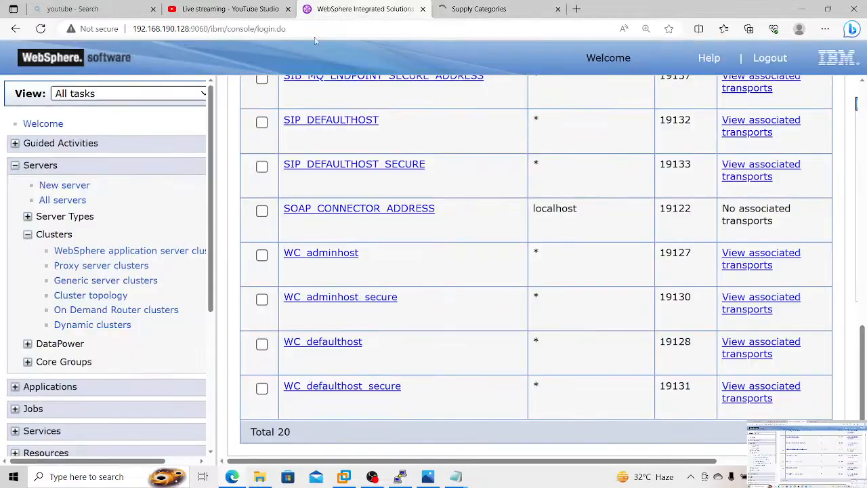
scroll(228, 200, "up", 1)
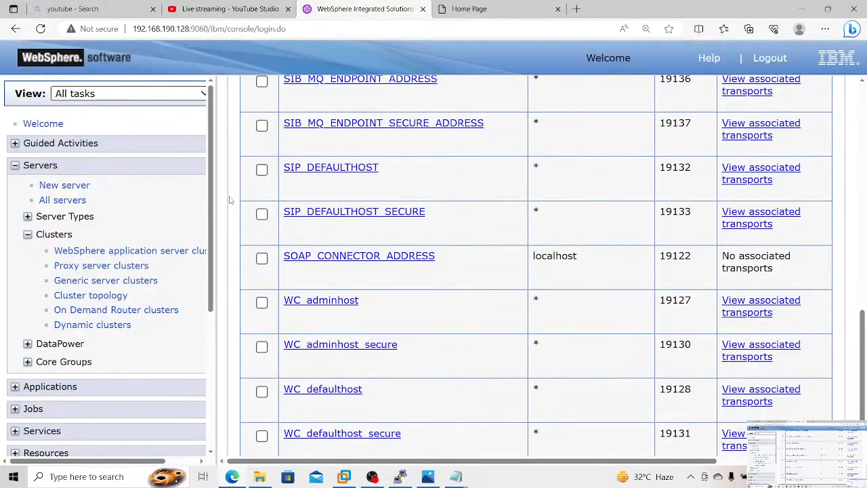
scroll(230, 201, "up", 10)
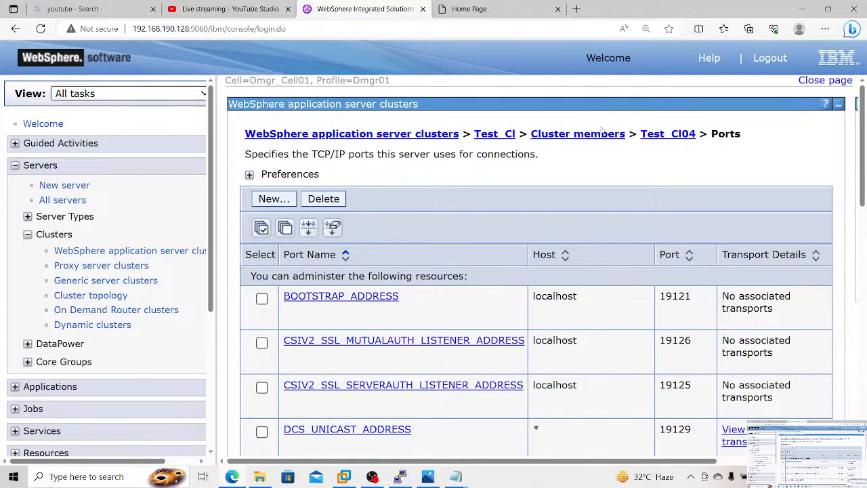
left_click(604, 135)
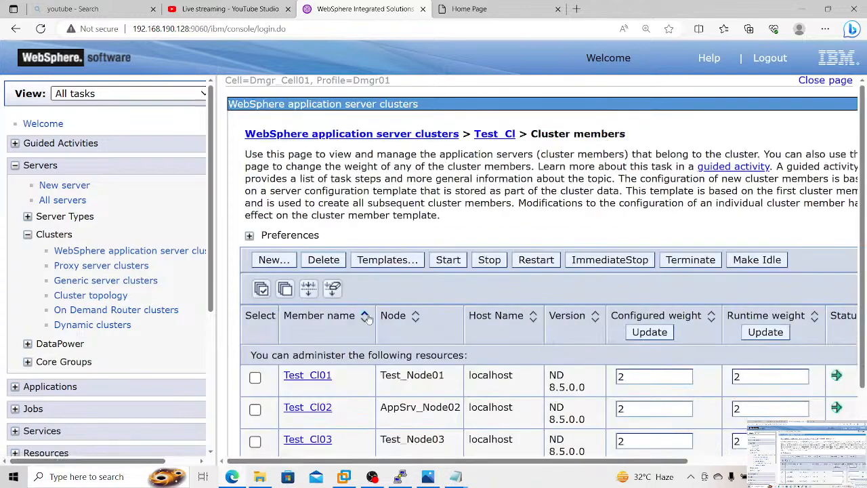
Step: Stop cluster members Test_Cl02 and Test_Cl04 and confirm the stop
scroll(365, 340, "down", 1)
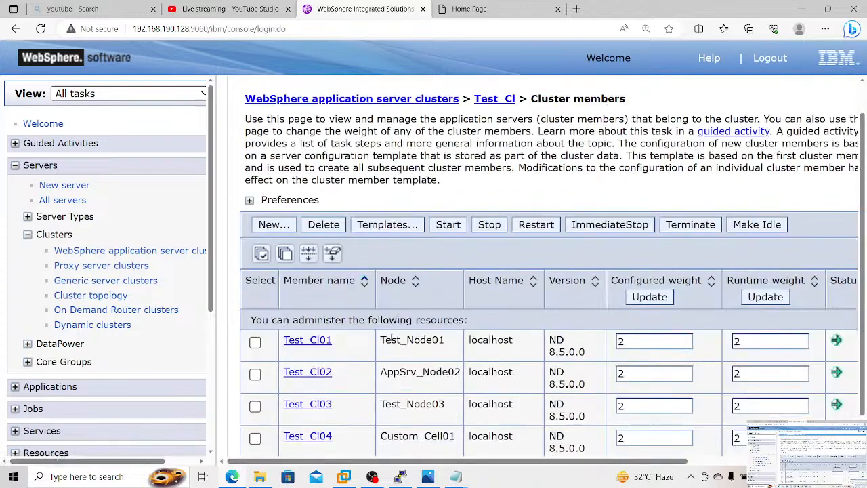
scroll(390, 339, "down", 1)
left_click(254, 335)
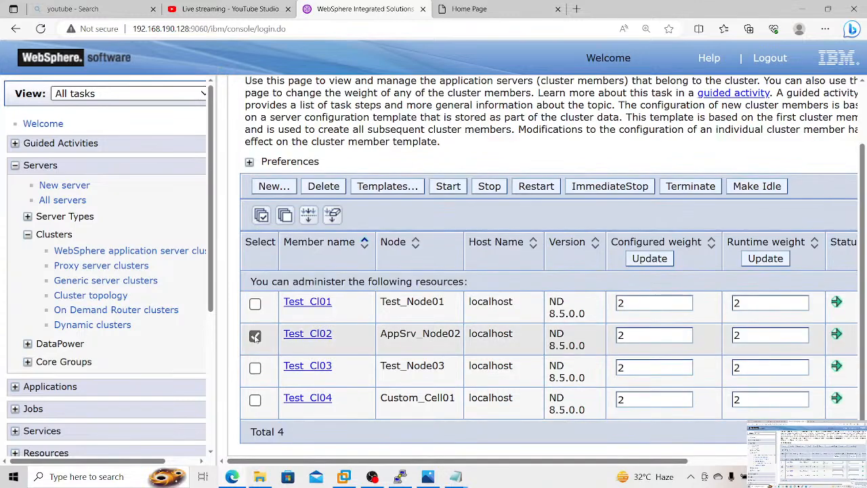
left_click(255, 400)
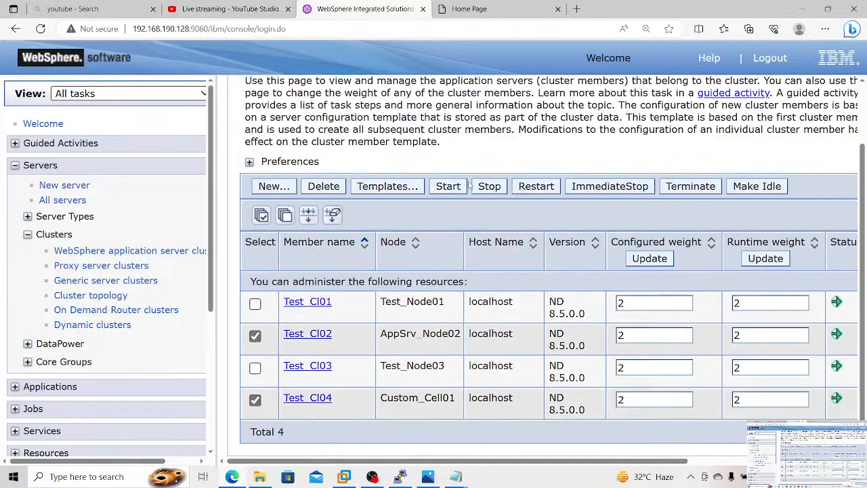
left_click(489, 187)
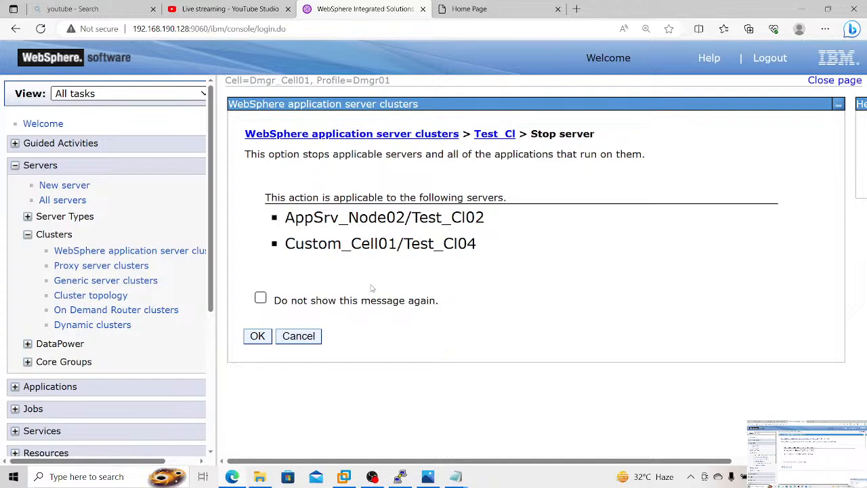
left_click(253, 339)
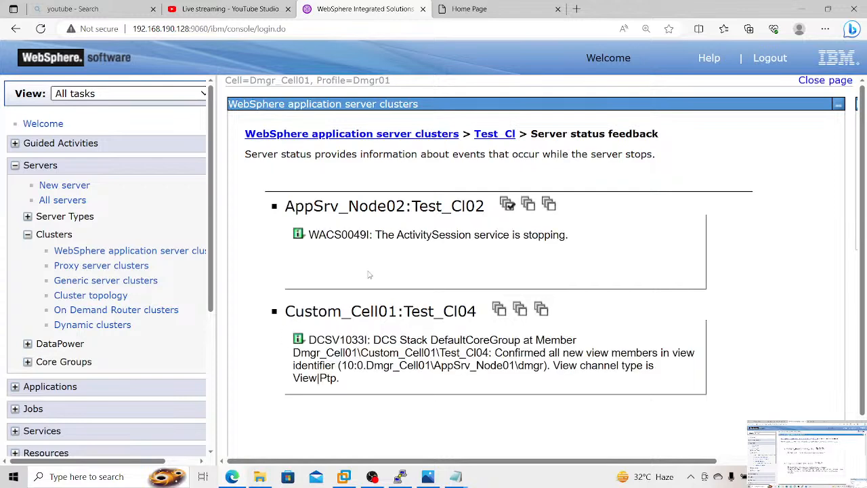
Step: Close the server status feedback and check the status of all Test_Cl cluster members
scroll(369, 274, "down", 2)
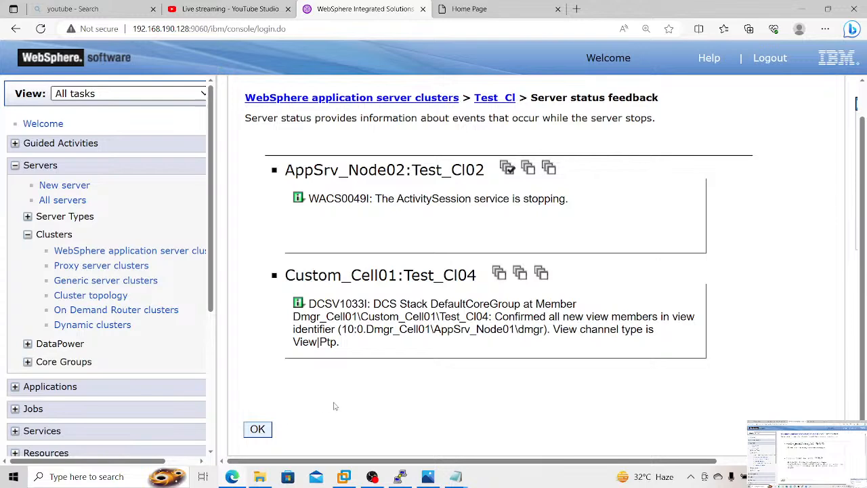
left_click(265, 431)
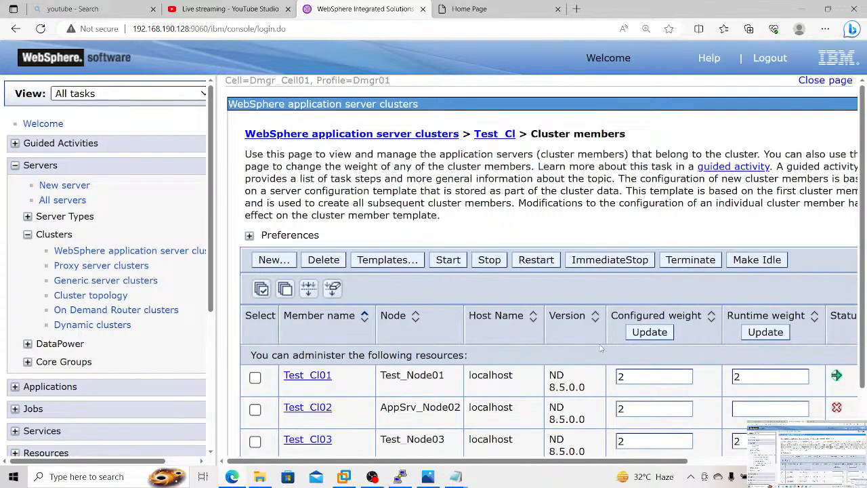
scroll(714, 291, "down", 2)
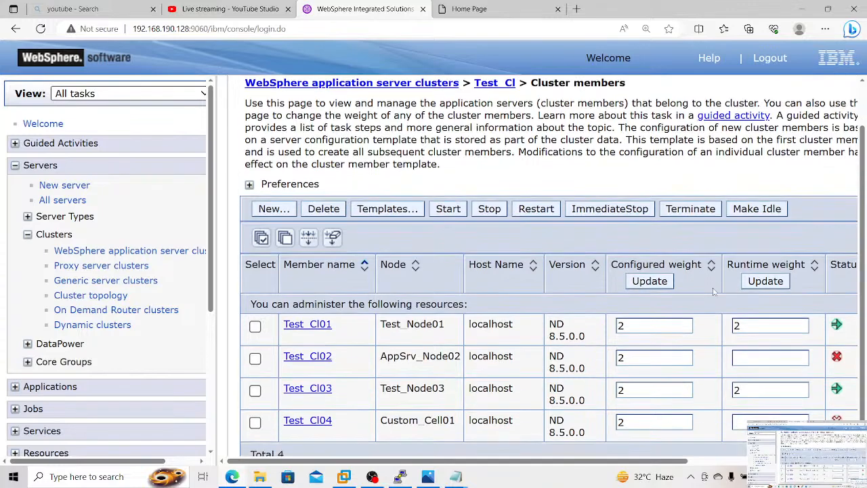
scroll(835, 260, "down", 1)
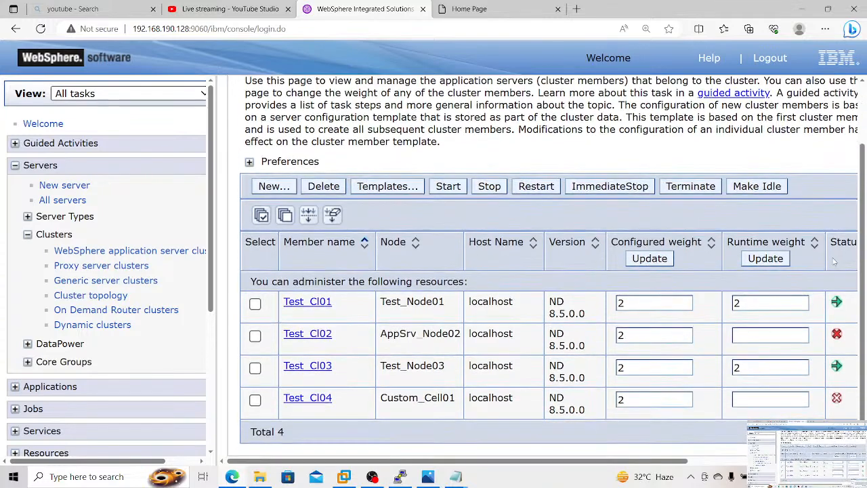
scroll(834, 262, "right", 3)
scroll(834, 261, "left", 3)
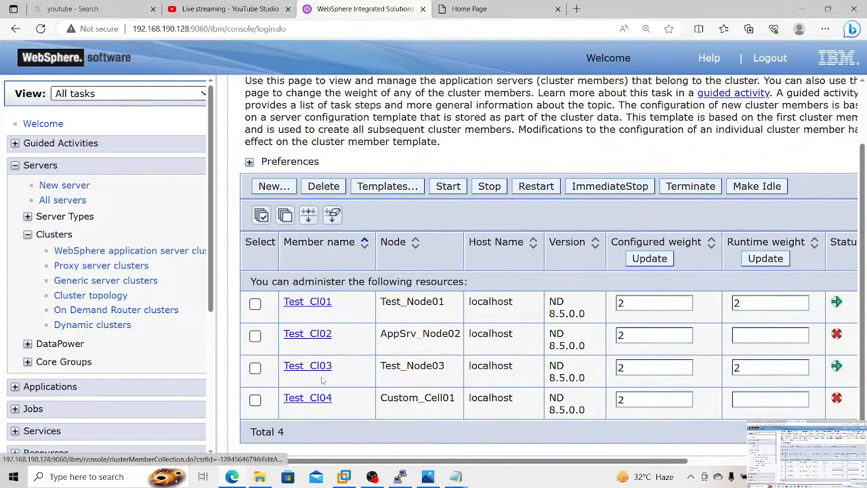
Step: Switch to the ShoppingCart tab and reload its welcome.jsp page on port 19128
left_click(485, 10)
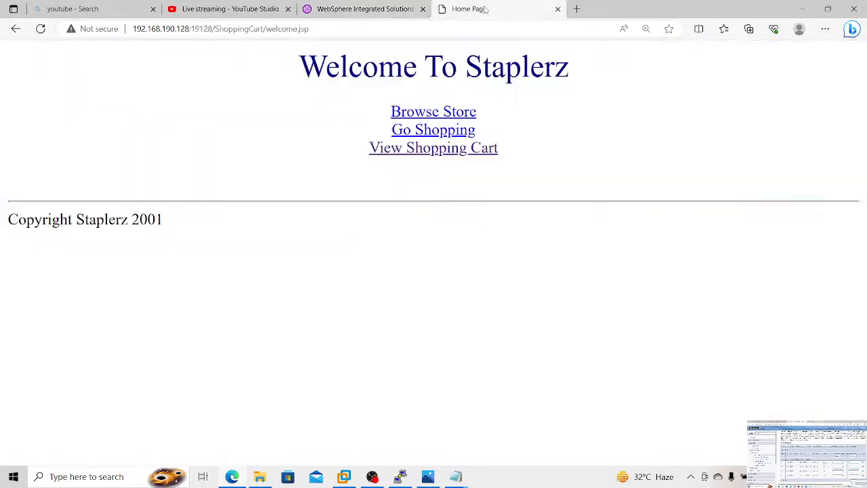
left_click(424, 29)
key("Return")
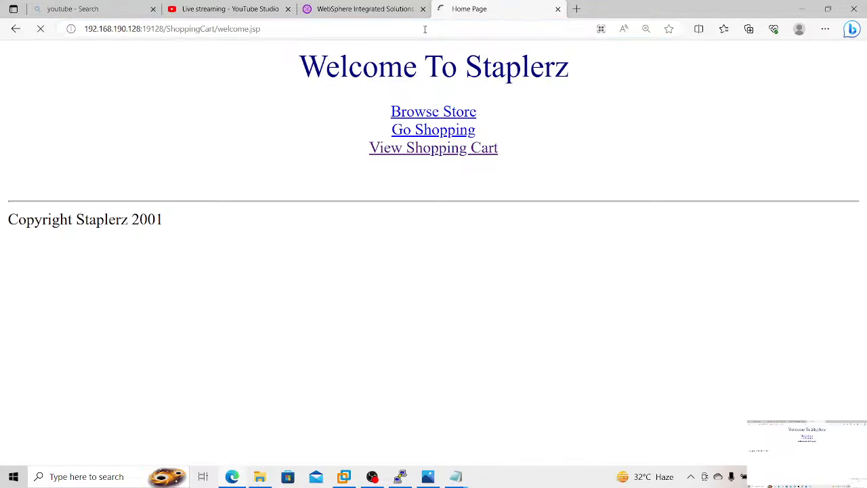